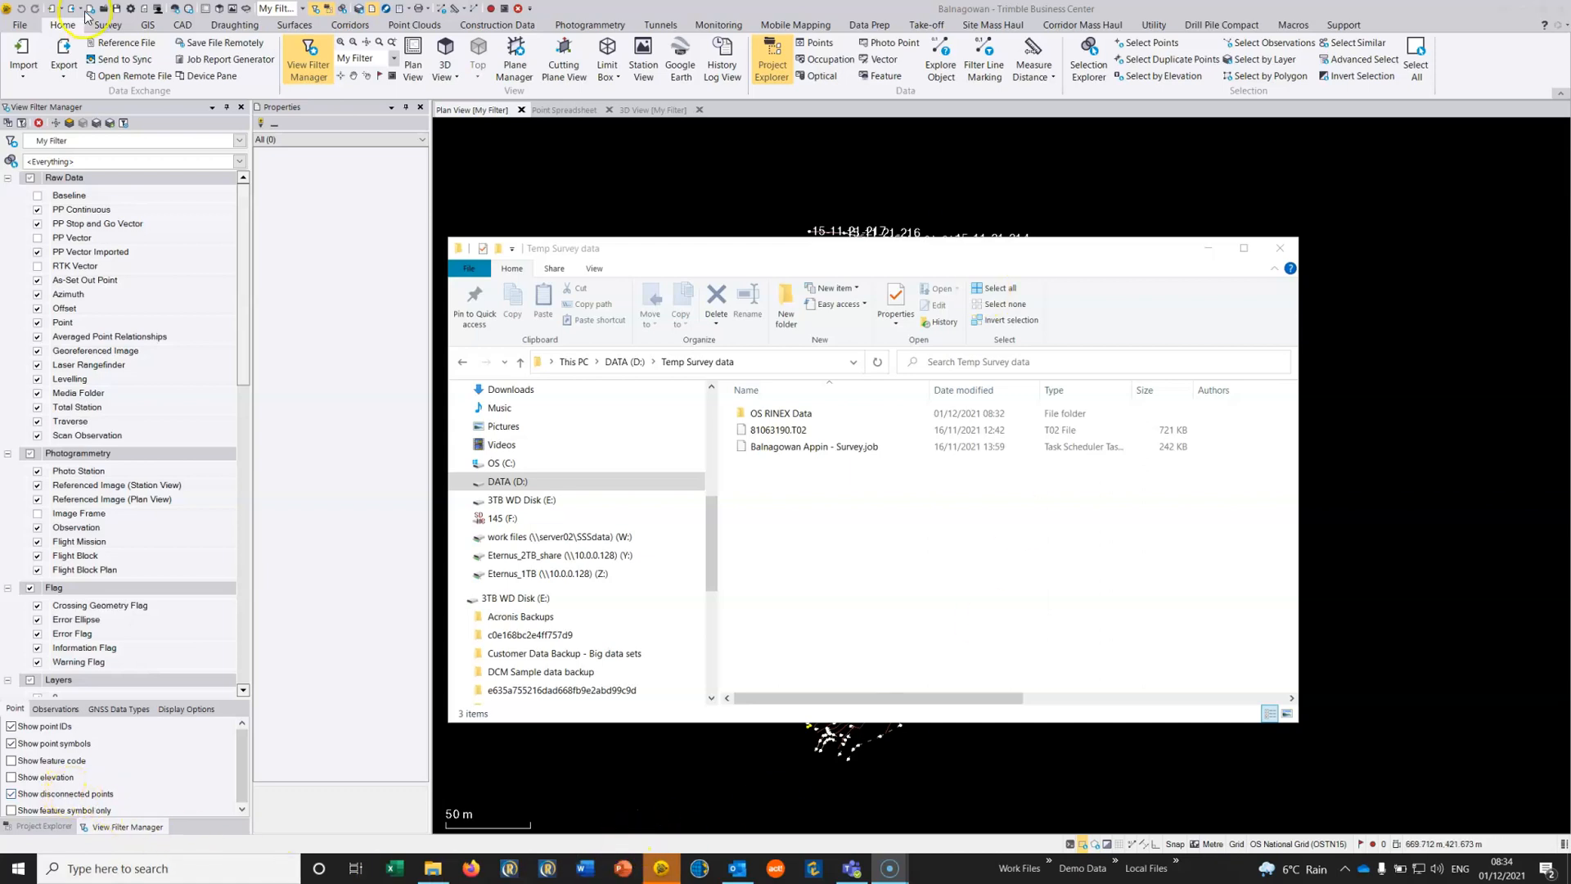
# Create a new project from the SSS Ordnance Survey template
pyautogui.click(31, 28)
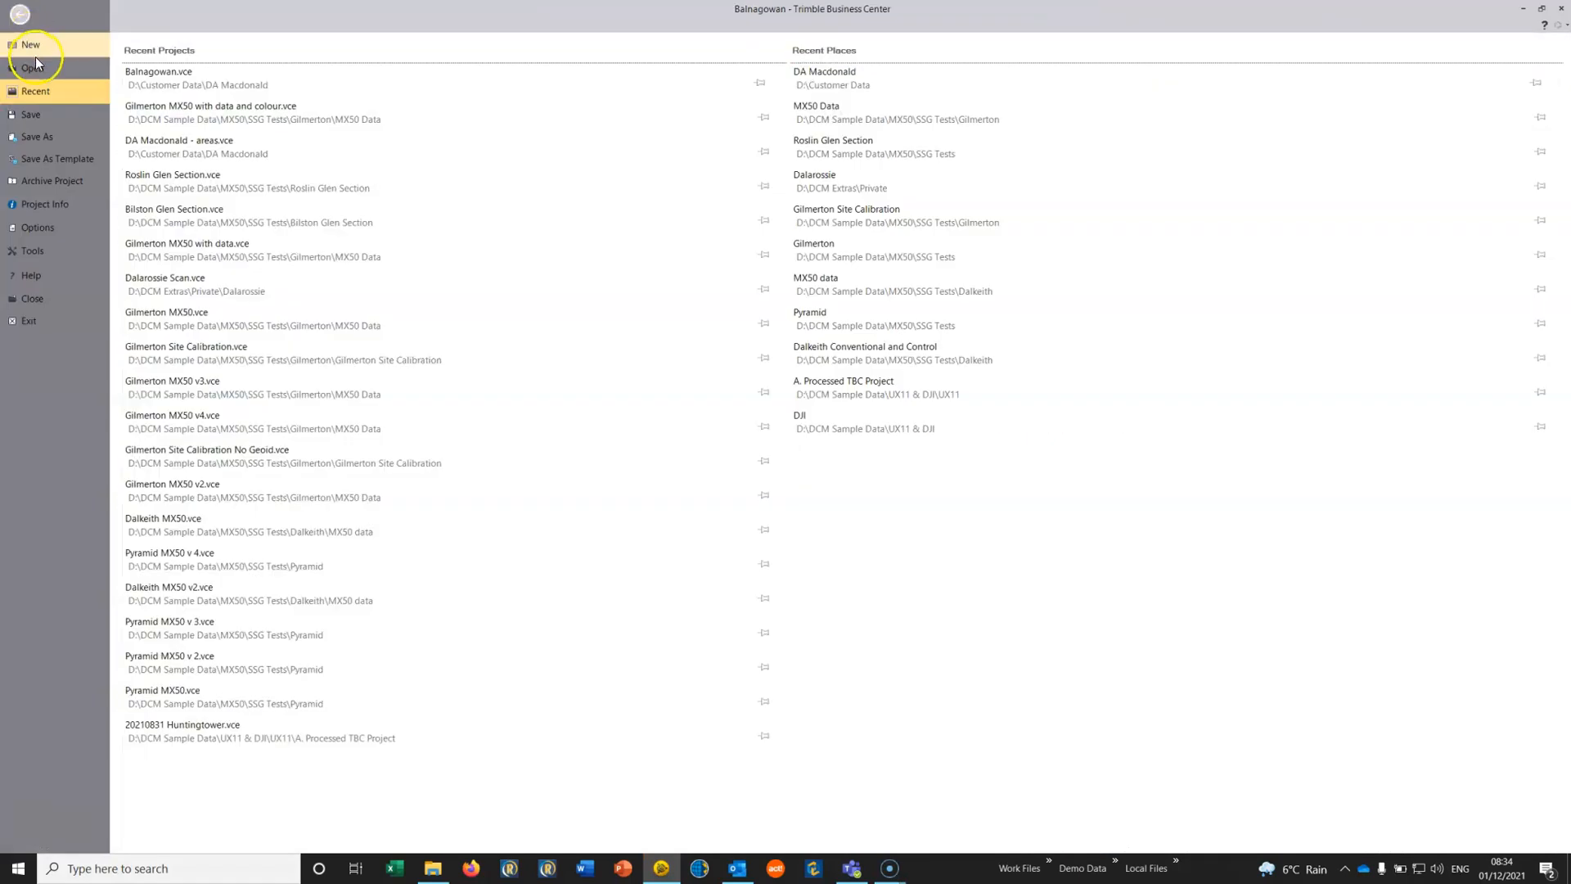
pyautogui.click(30, 45)
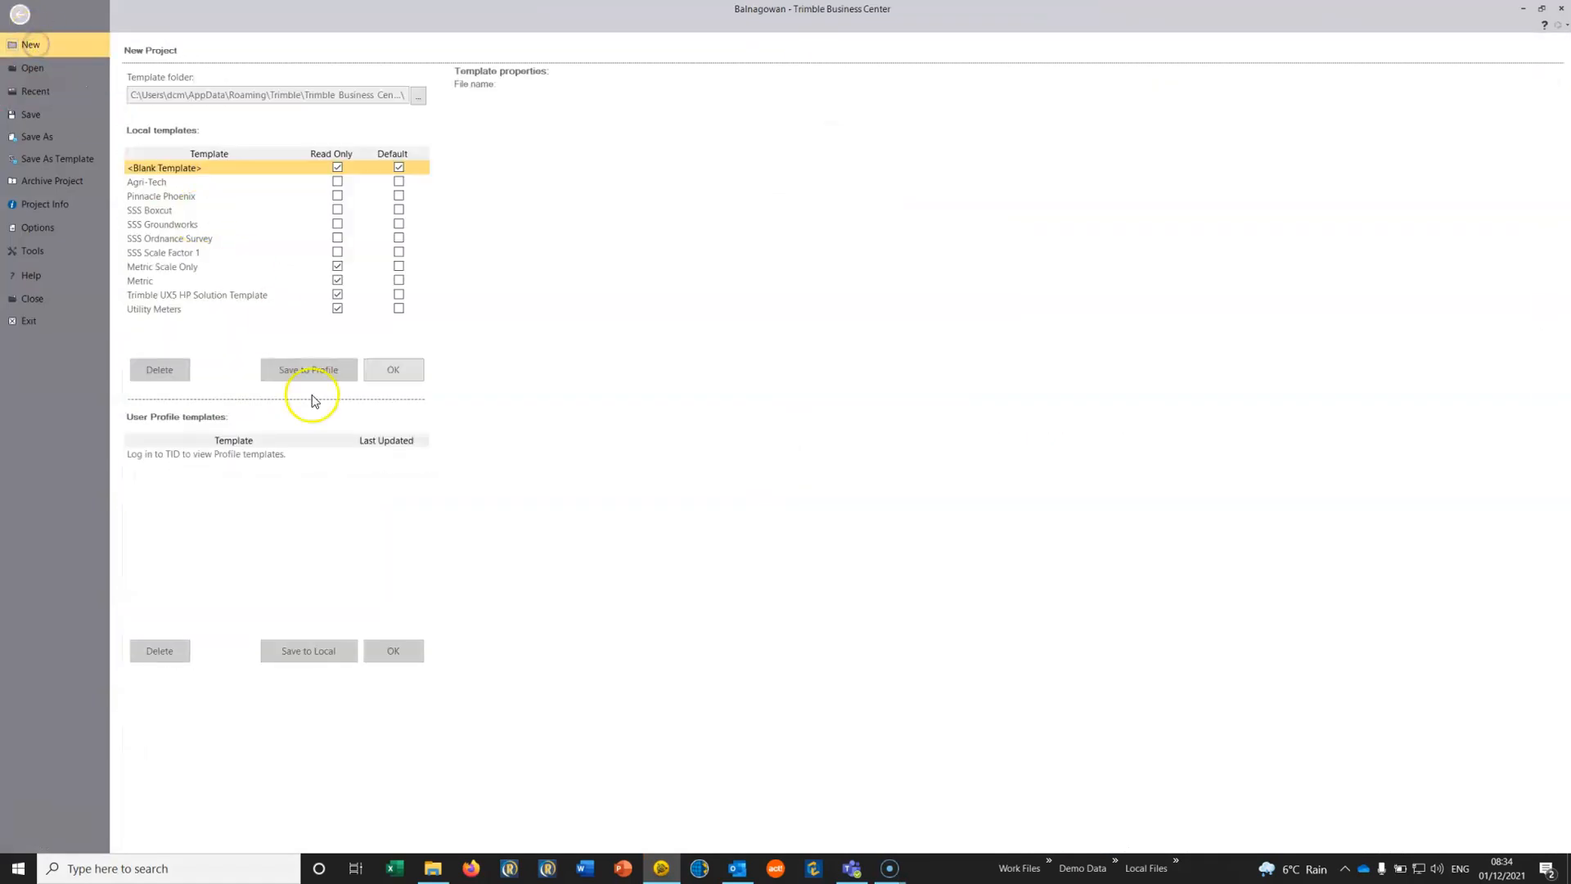
pyautogui.click(170, 241)
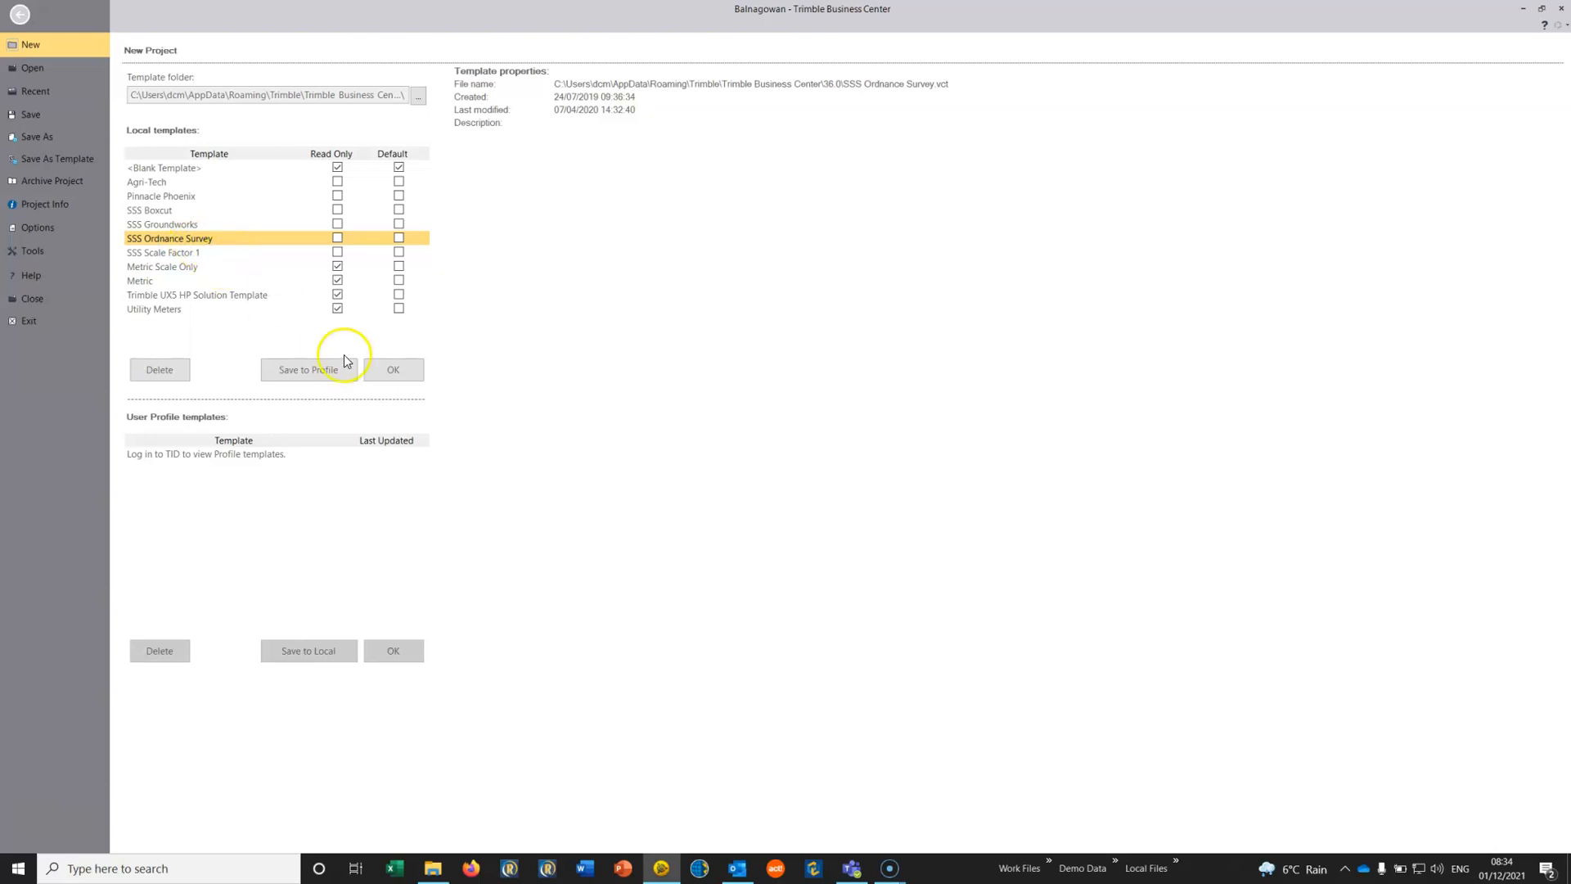
pyautogui.click(389, 370)
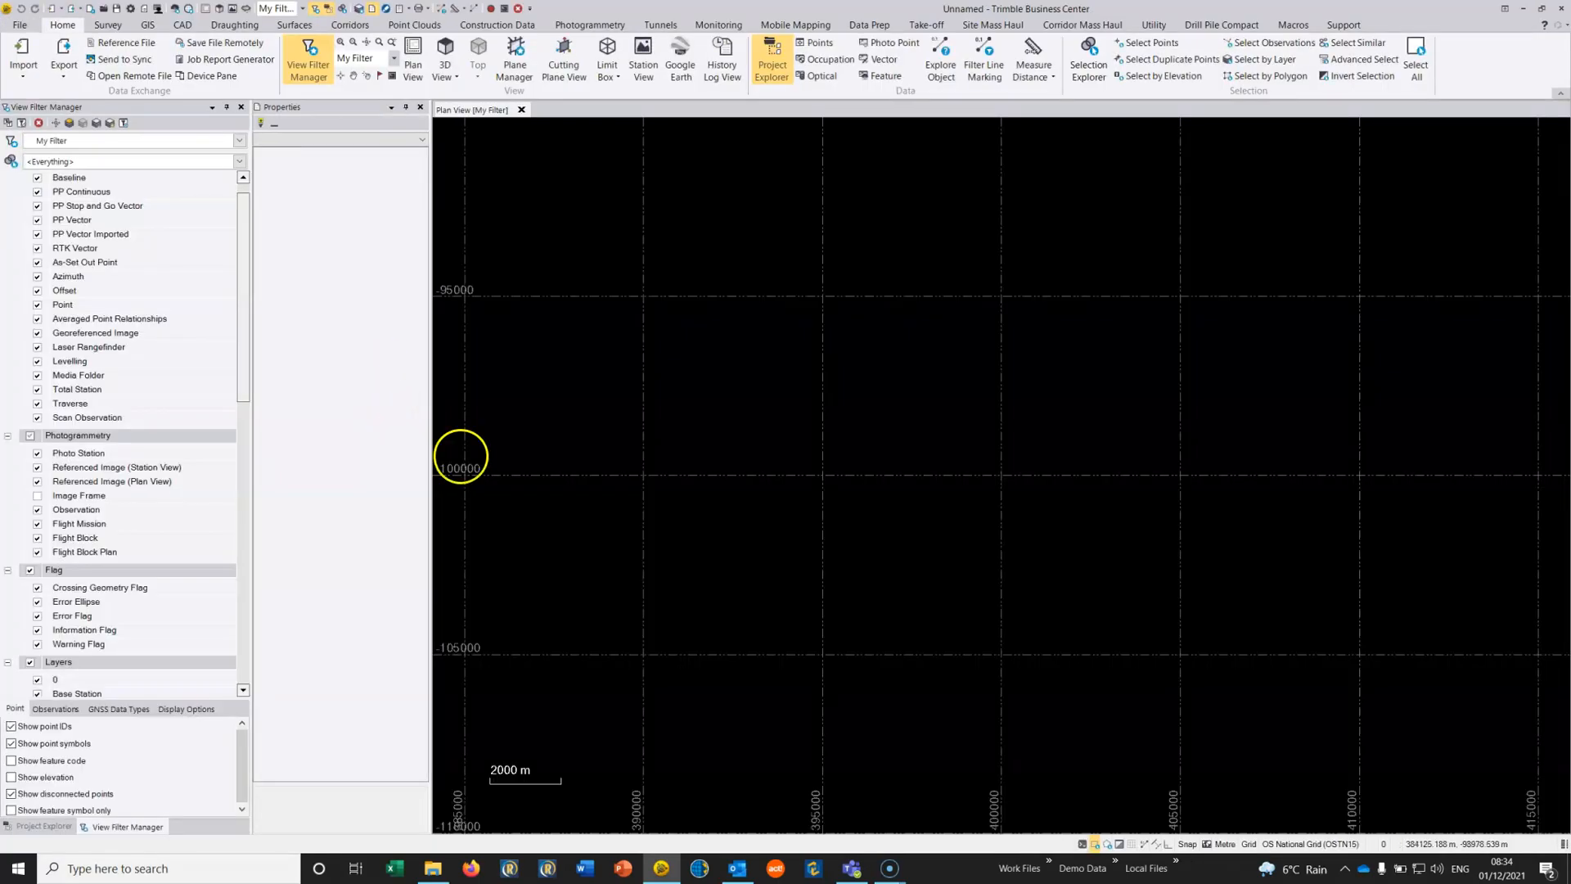
# Import Balnagowan Appin - Survey.job and 81063190.T02 from the Temp Survey data folder into the project's plan view
pyautogui.click(431, 865)
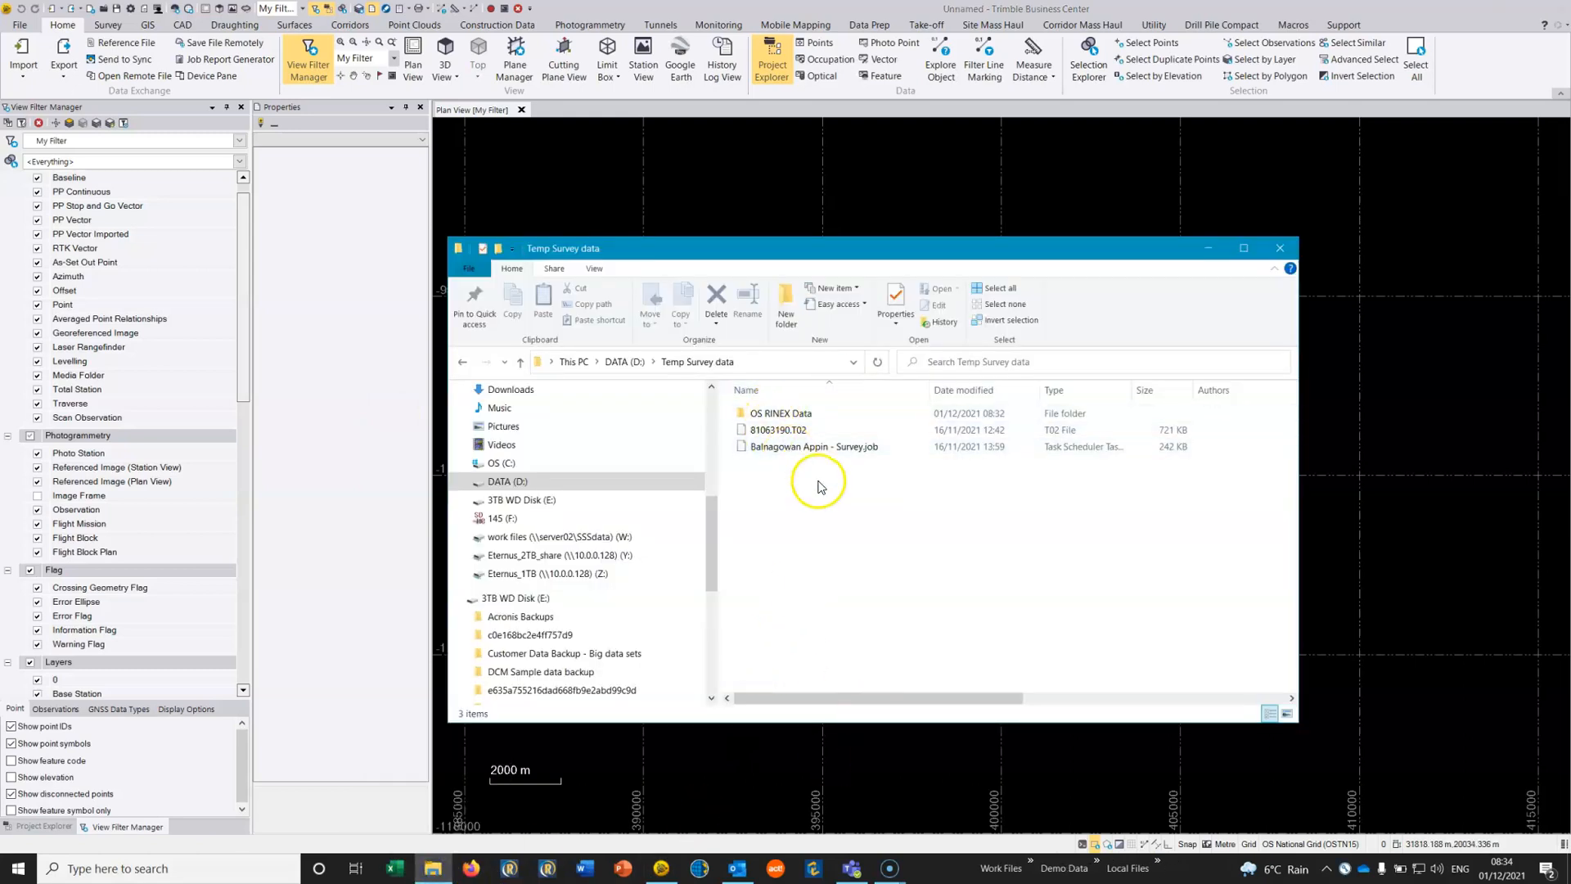
pyautogui.click(818, 447)
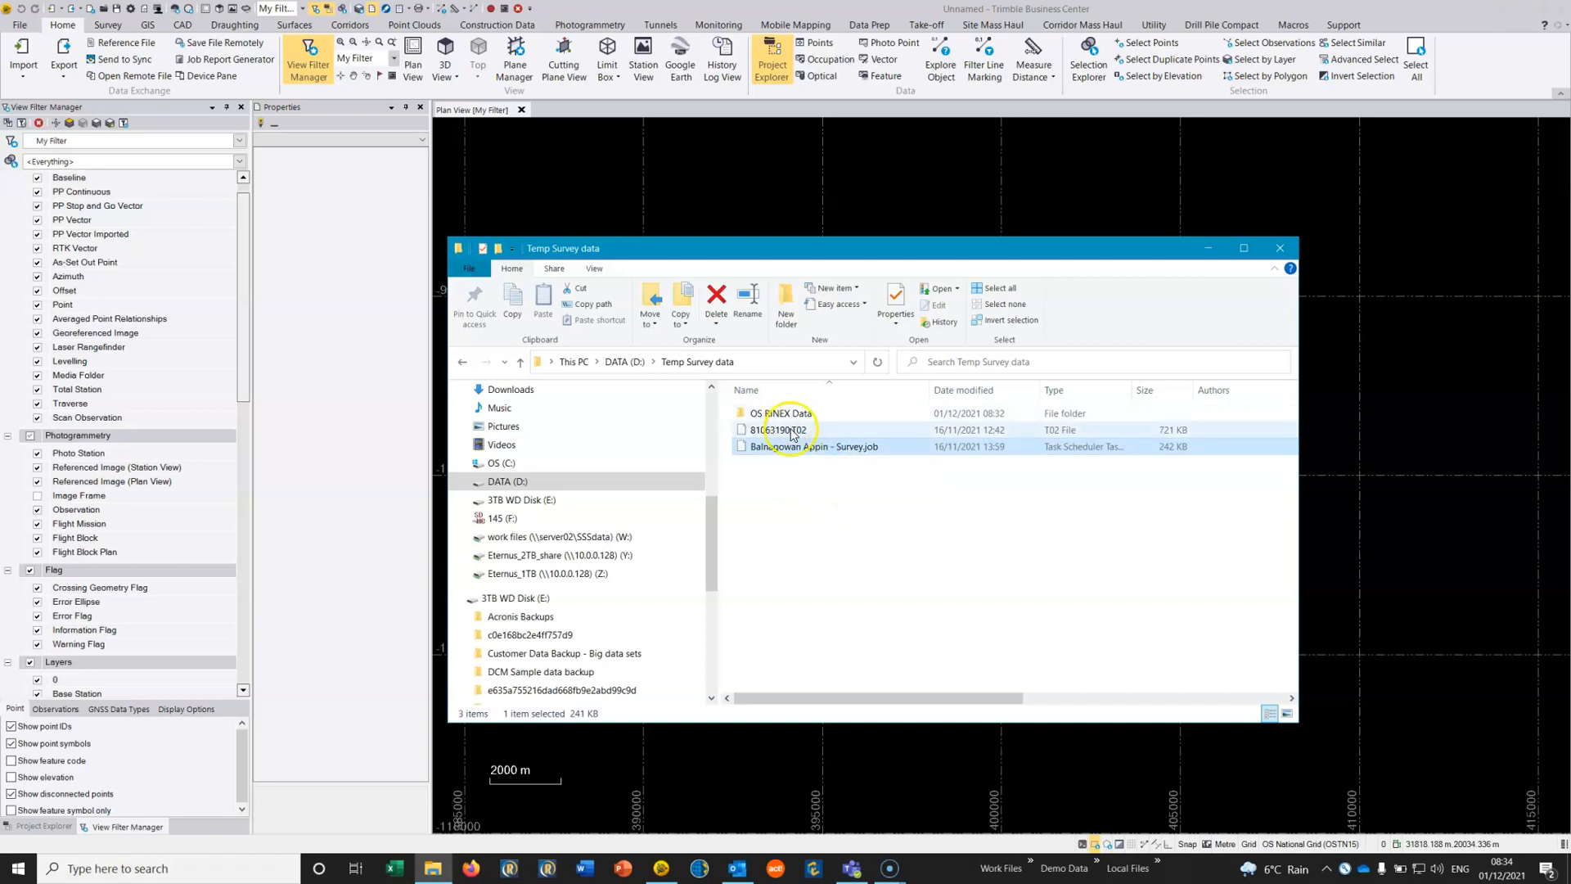
pyautogui.click(784, 430)
pyautogui.moveTo(859, 506); pyautogui.dragTo(846, 164)
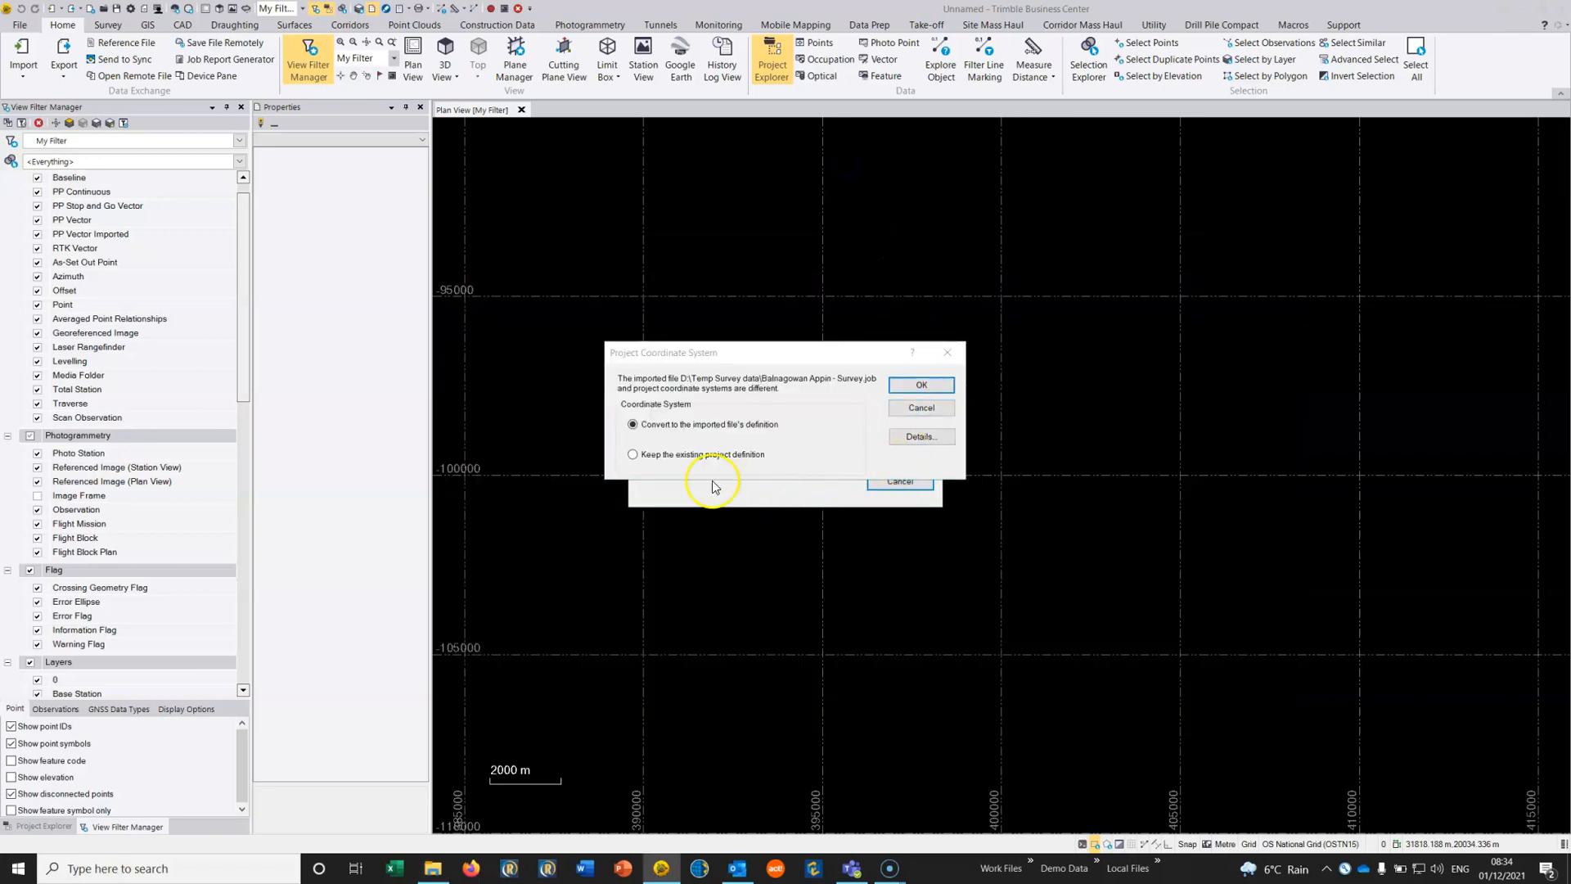
# Resolve the coordinate system mismatch for the imported job by keeping the existing project definition
pyautogui.moveTo(758, 356)
pyautogui.mouseDown()
pyautogui.moveTo(738, 320)
pyautogui.moveTo(768, 378)
pyautogui.mouseUp()
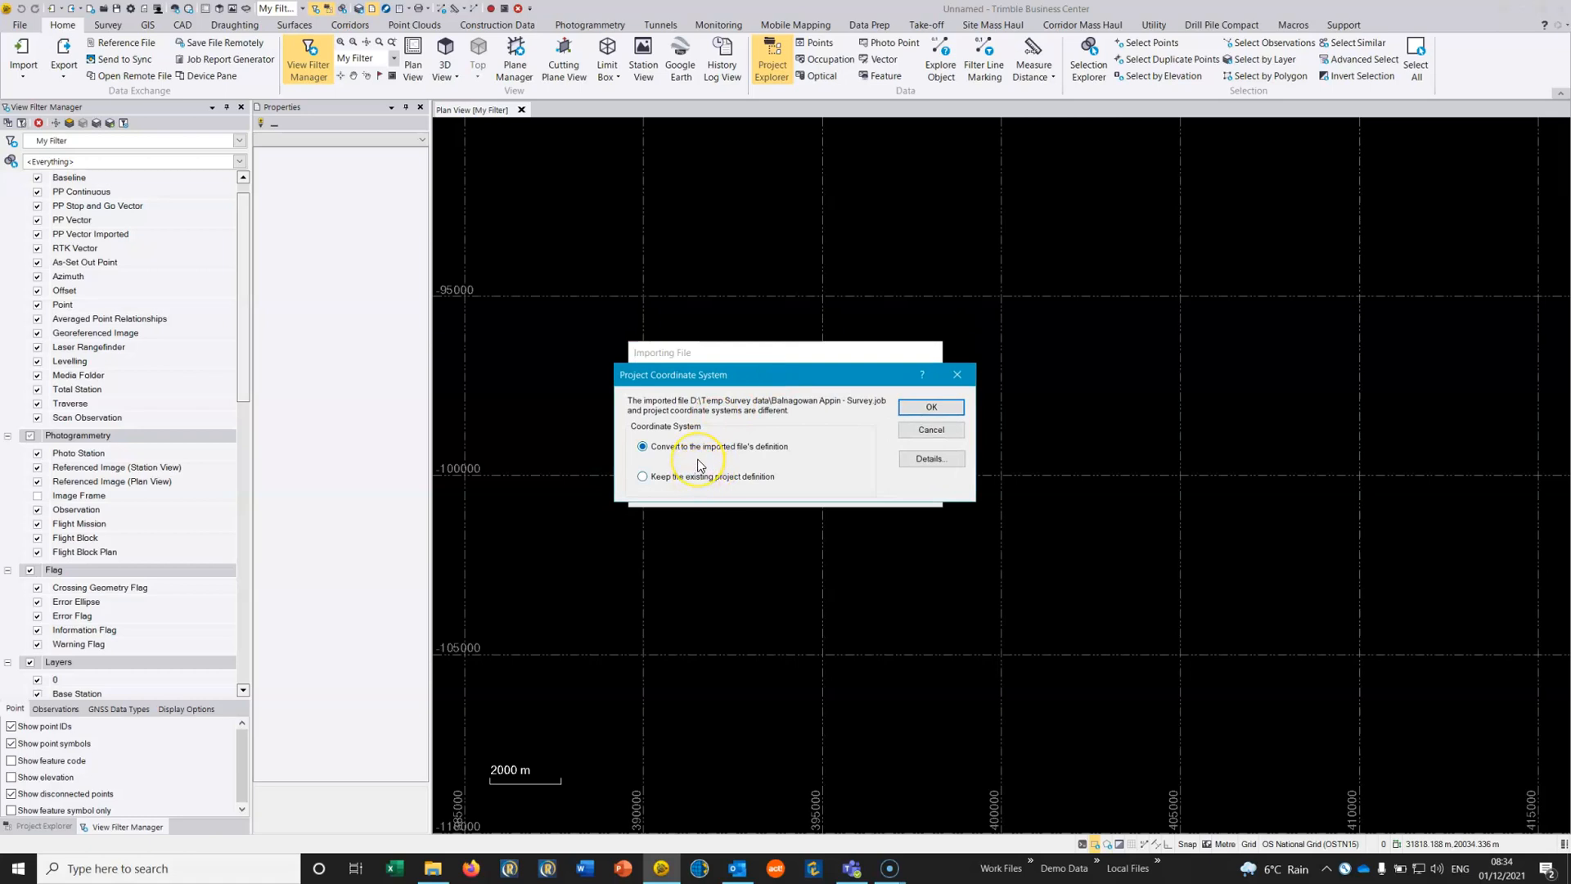
pyautogui.click(685, 356)
pyautogui.click(676, 451)
pyautogui.click(644, 478)
pyautogui.click(941, 407)
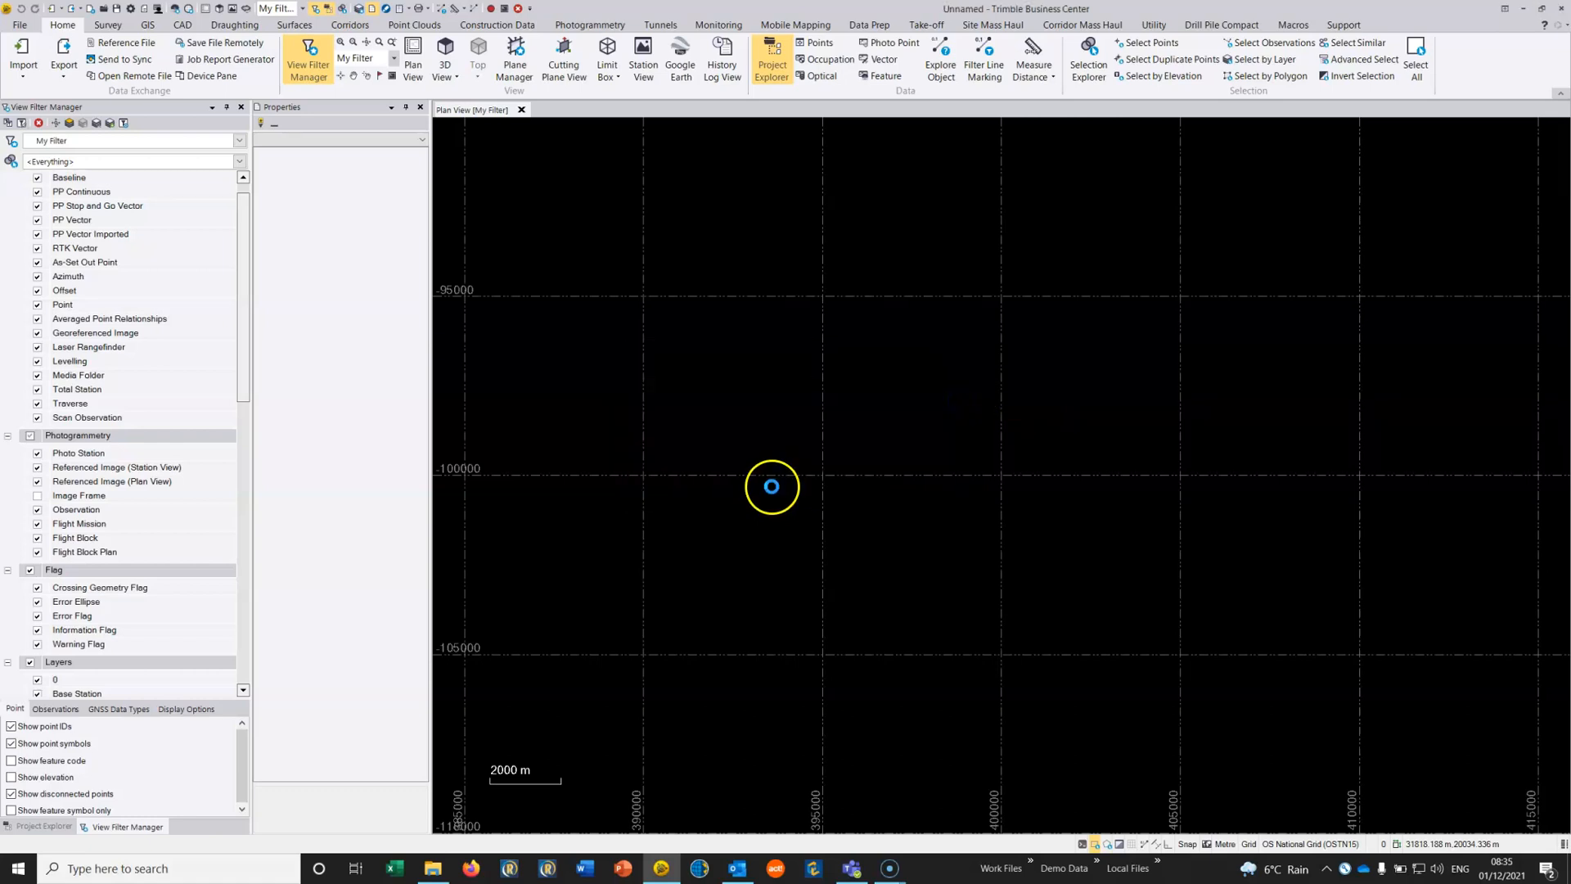
# Exclude the base station raw data from RTX-PP, review its antenna and receiver details, and accept the check-in
pyautogui.click(1022, 332)
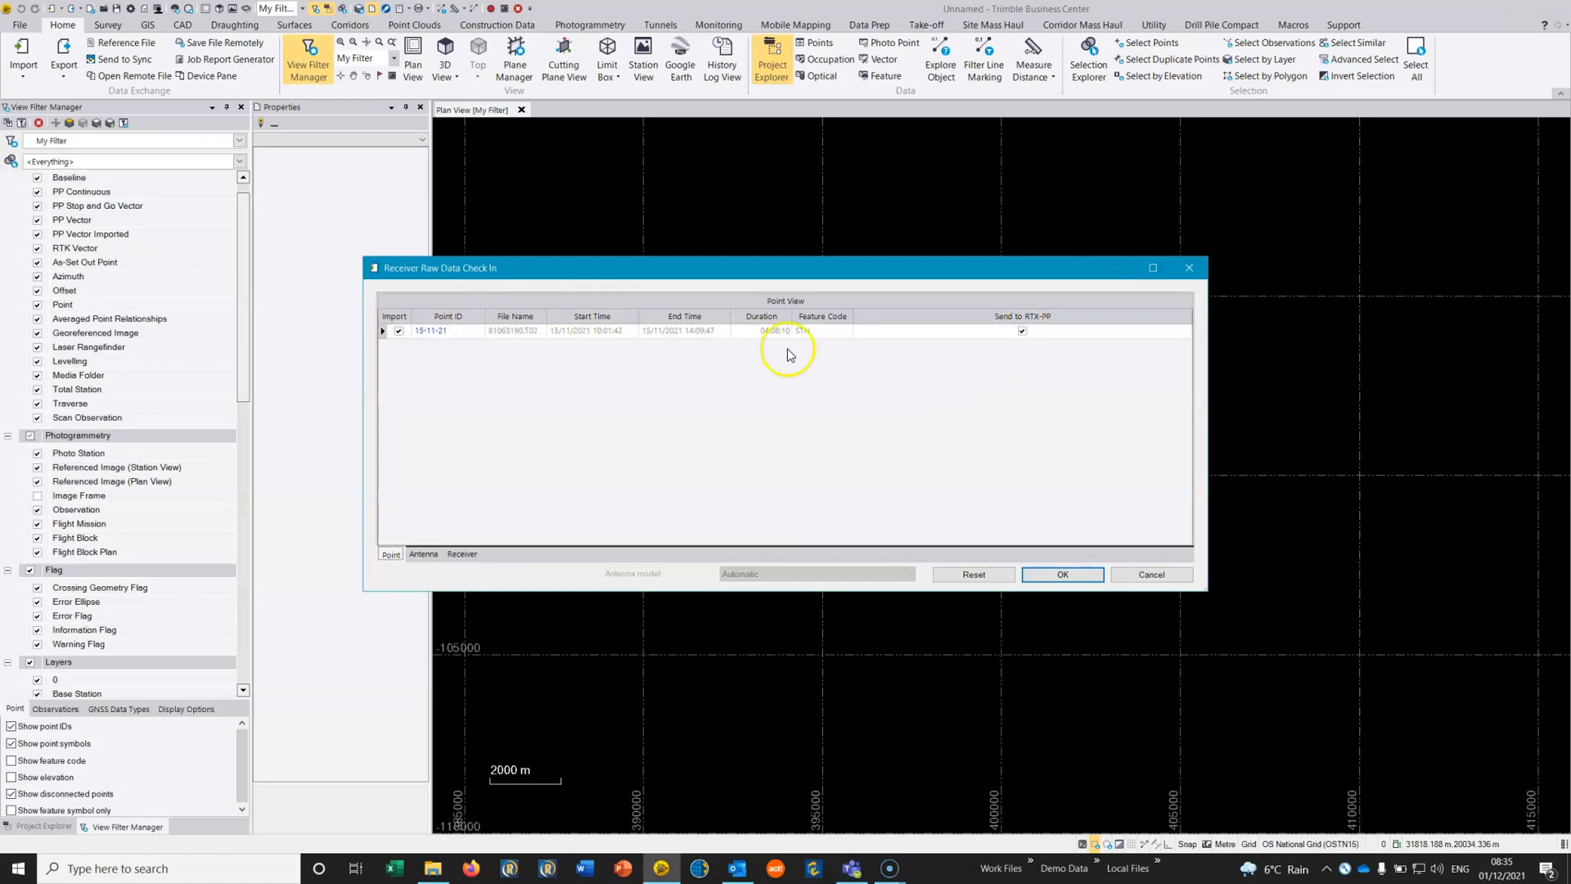
pyautogui.click(1023, 331)
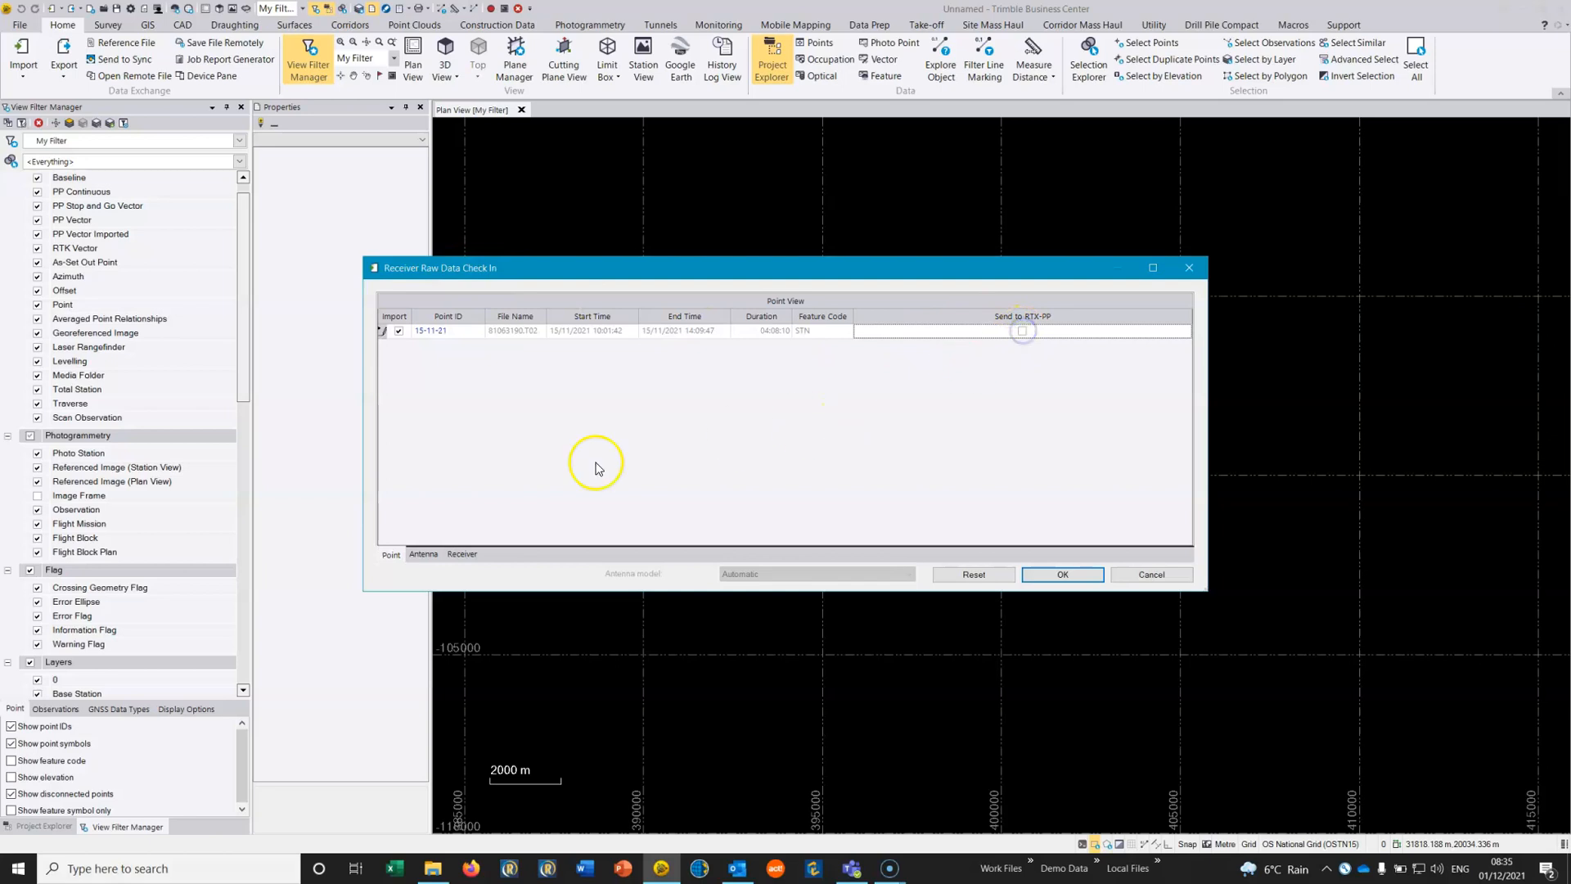
pyautogui.click(421, 555)
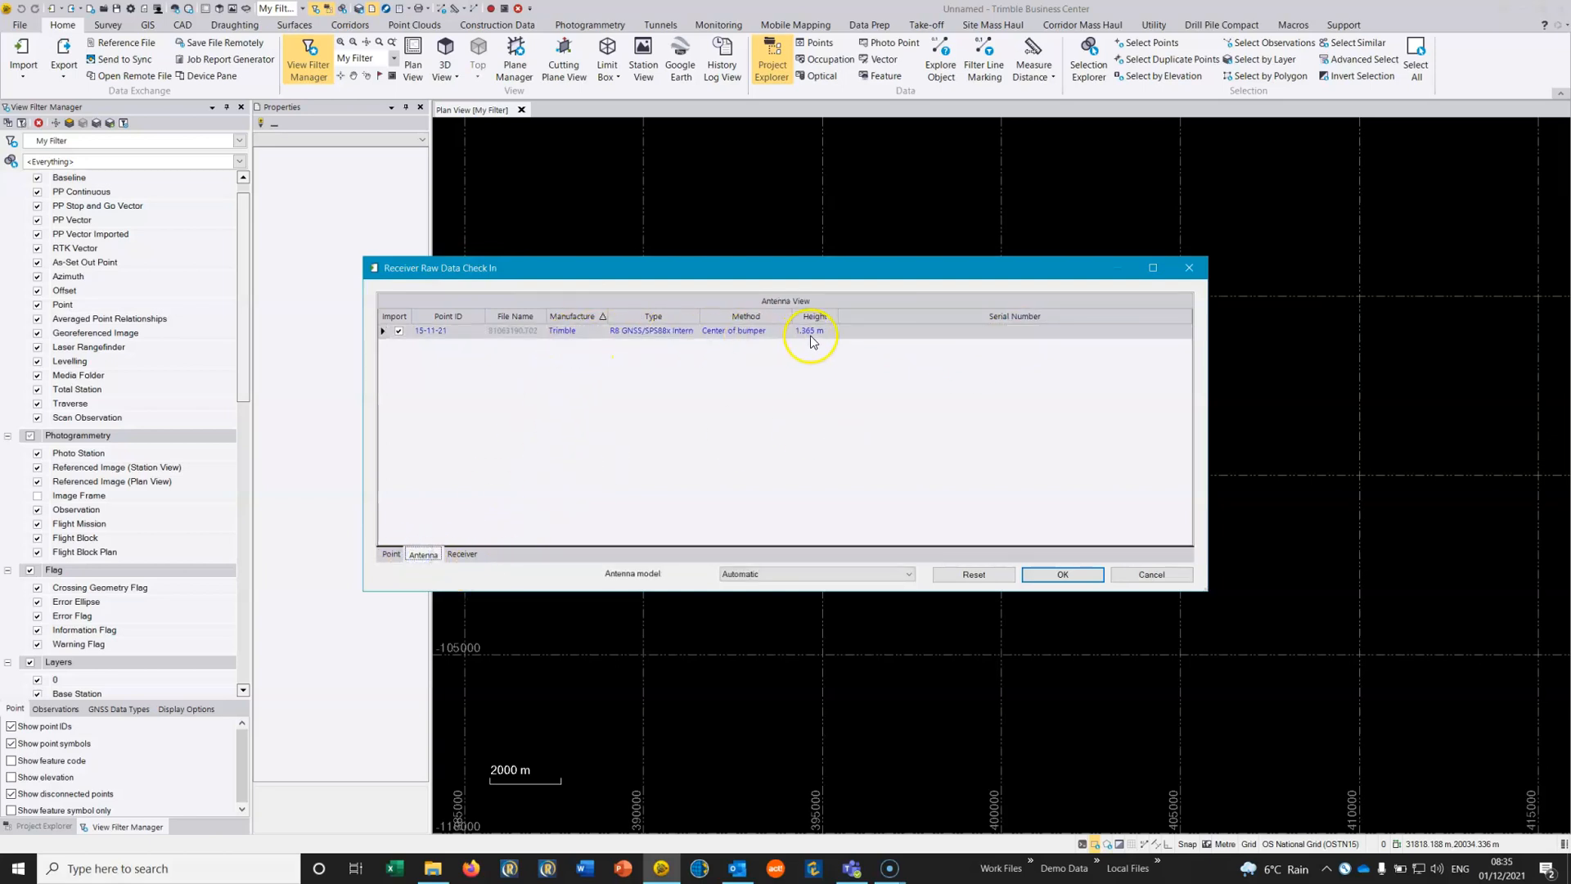
pyautogui.click(462, 556)
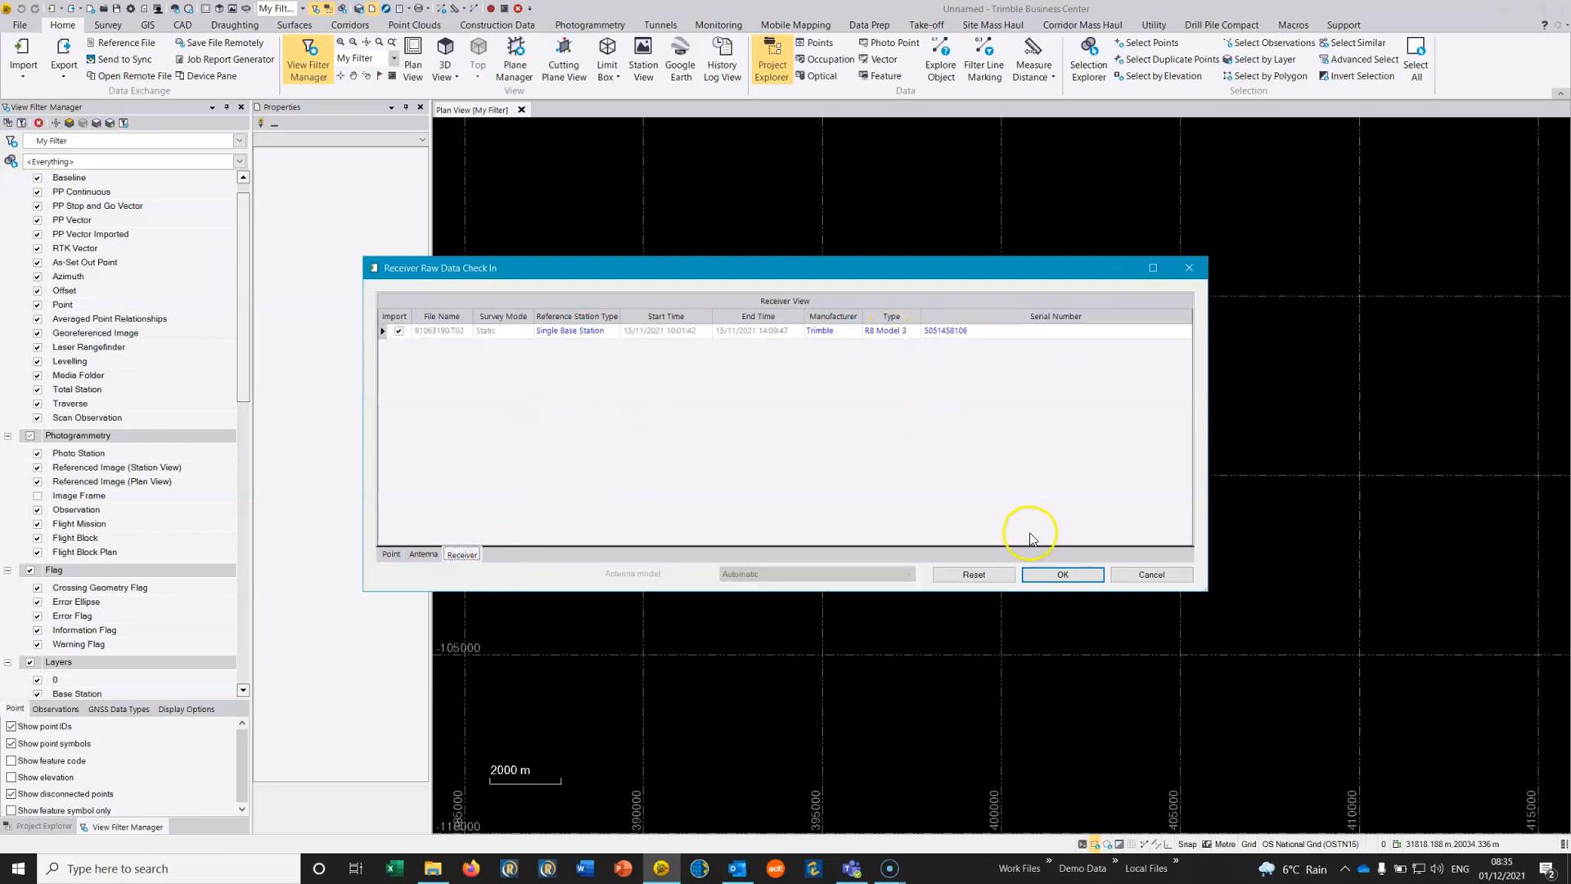
pyautogui.click(1061, 575)
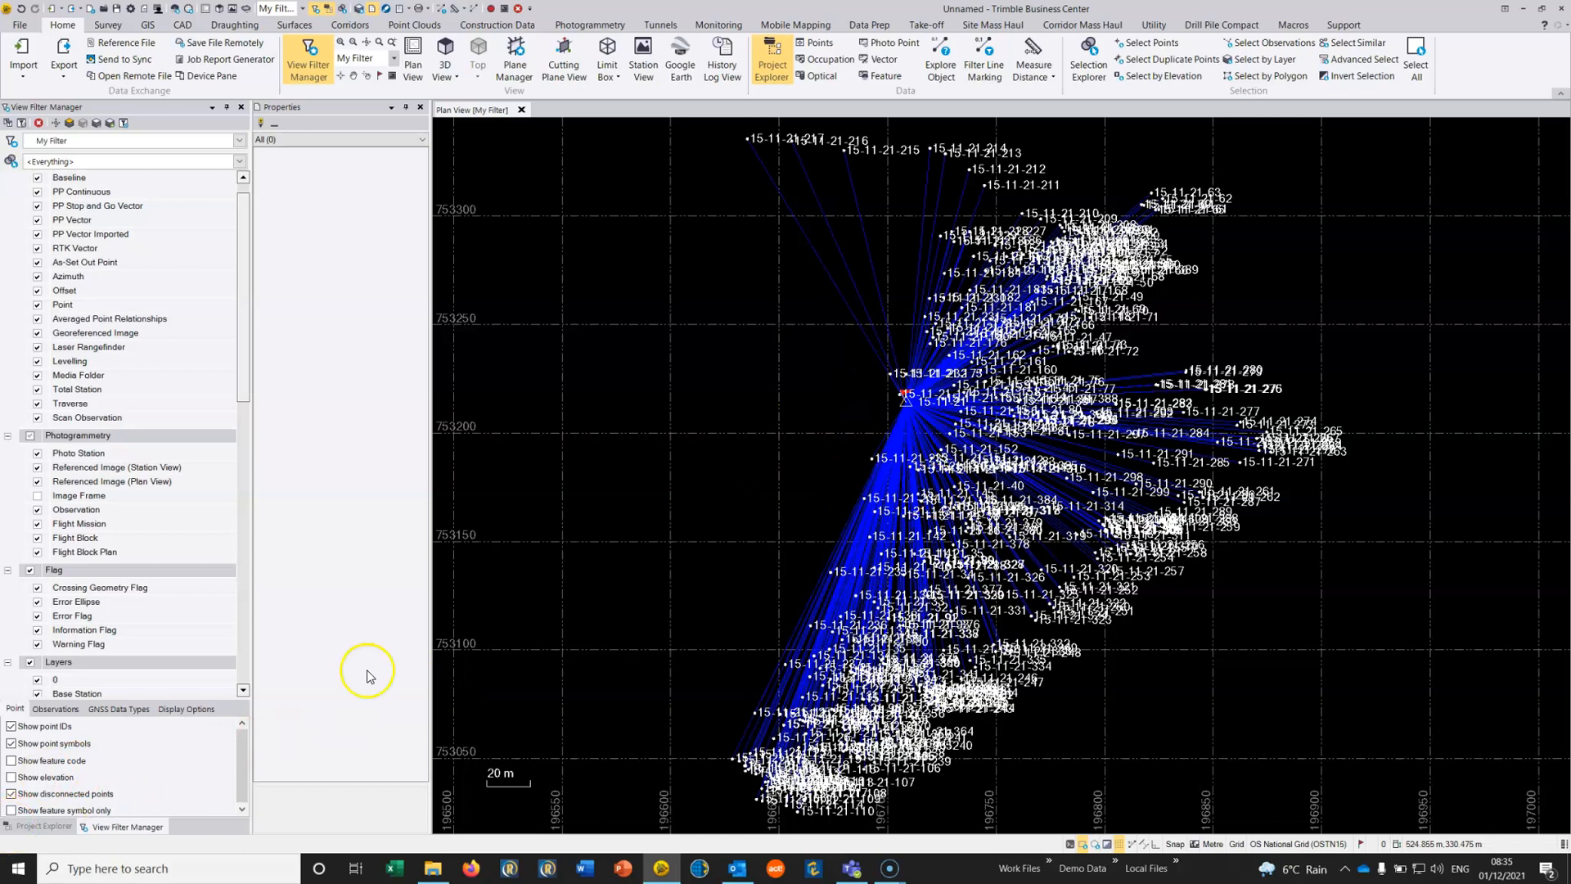
# Compare the View Filter Manager with the Project Explorer, leaving the Project Explorer displayed
pyautogui.click(773, 61)
pyautogui.click(322, 59)
pyautogui.click(779, 76)
pyautogui.click(10, 828)
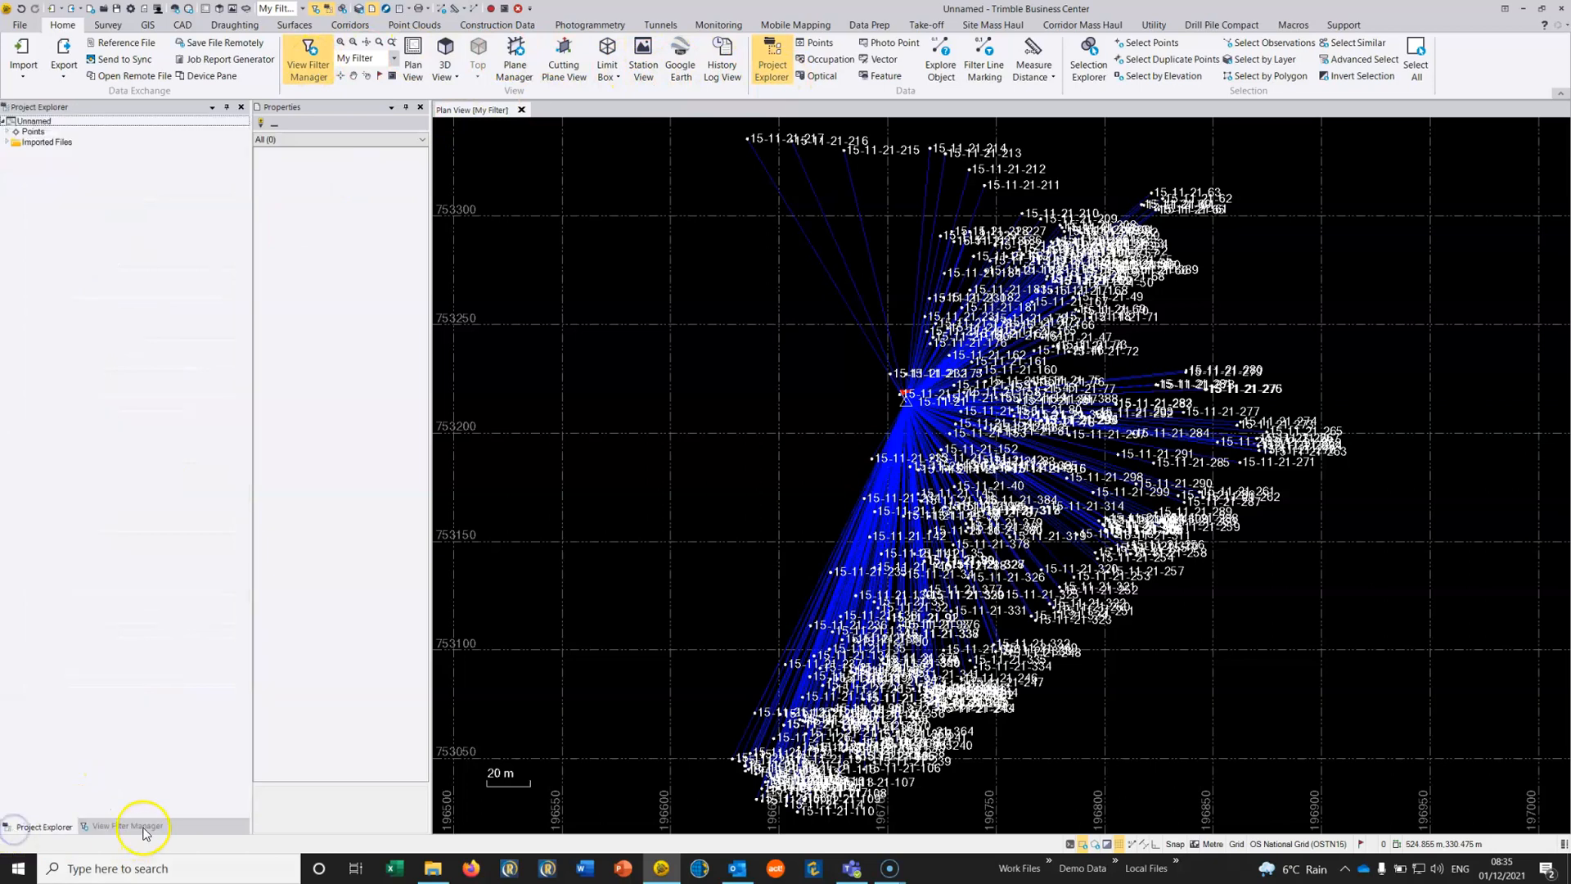
pyautogui.click(139, 827)
pyautogui.click(11, 828)
pyautogui.click(131, 826)
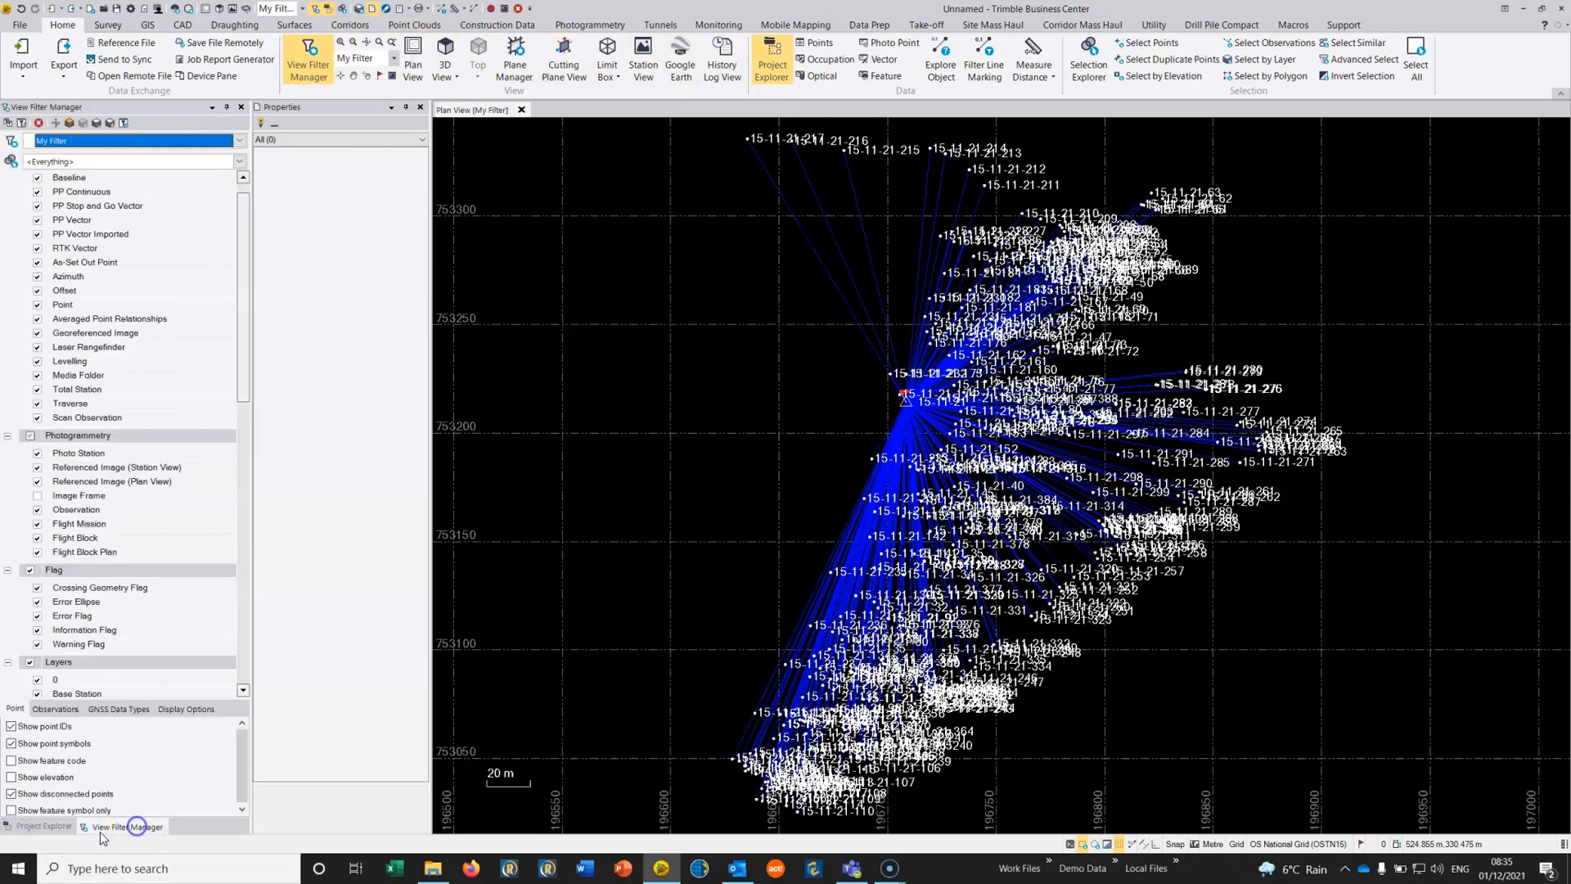
pyautogui.click(11, 829)
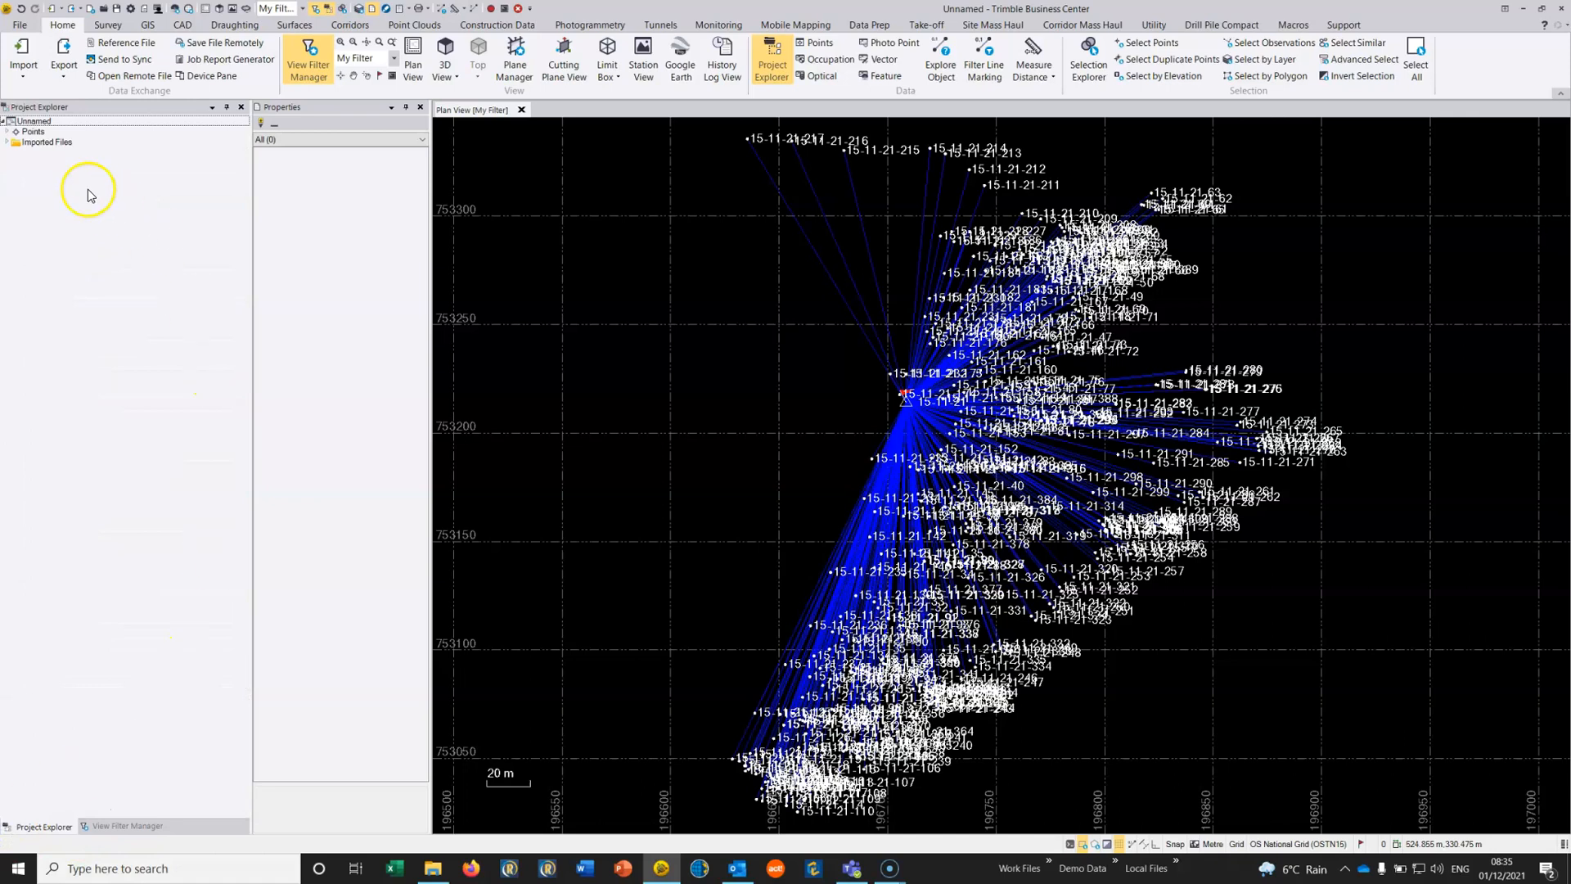
# Expand the imported survey job down to the RTK vectors under its base station in the Project Explorer
pyautogui.click(8, 143)
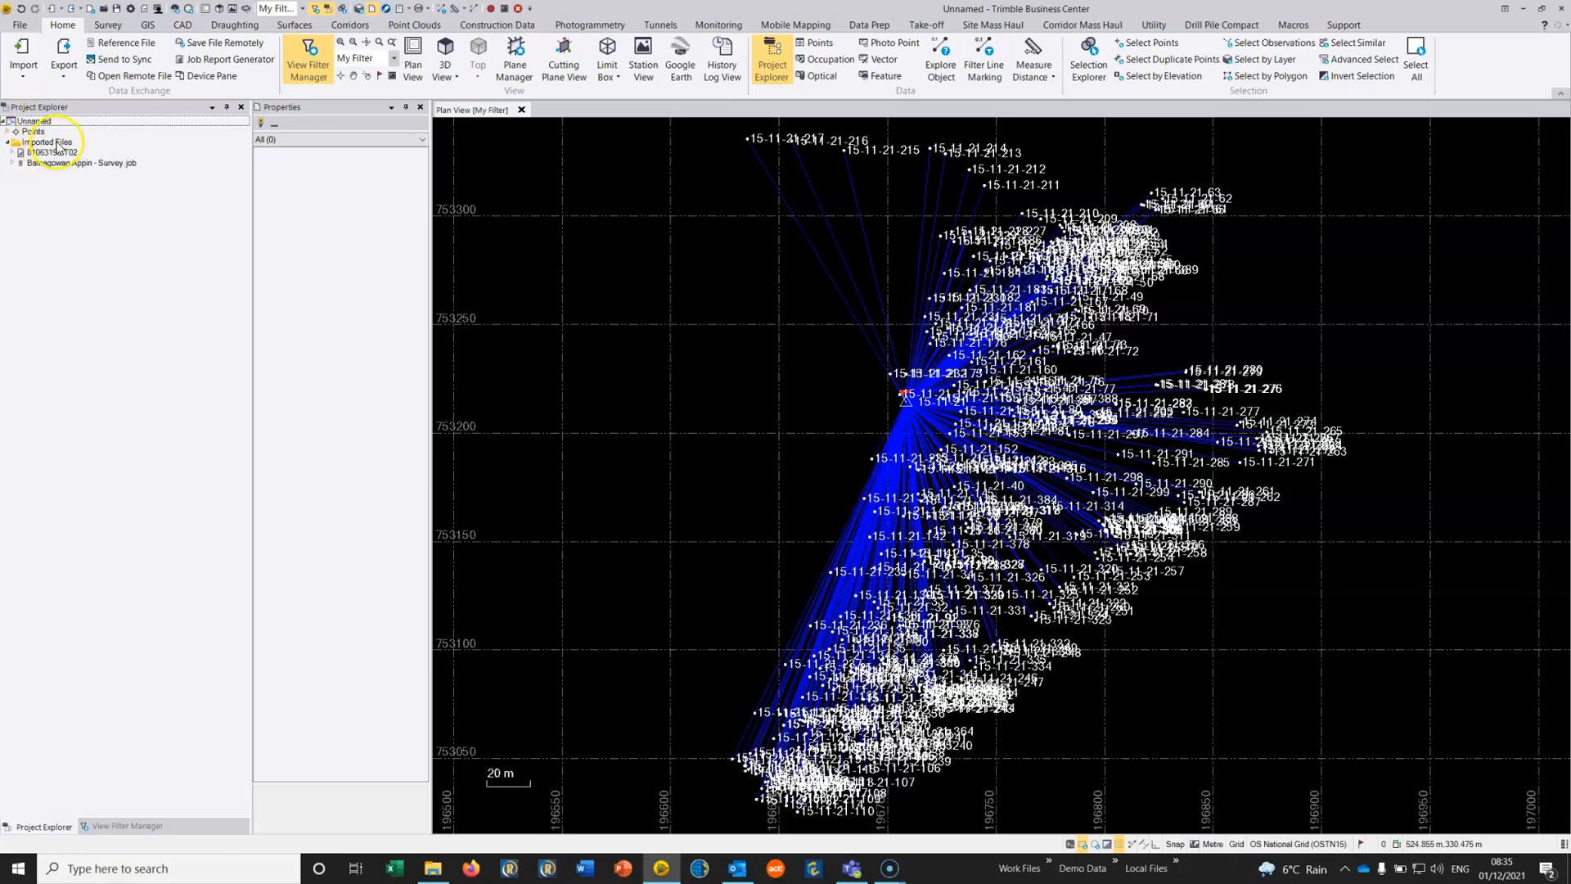
pyautogui.click(12, 163)
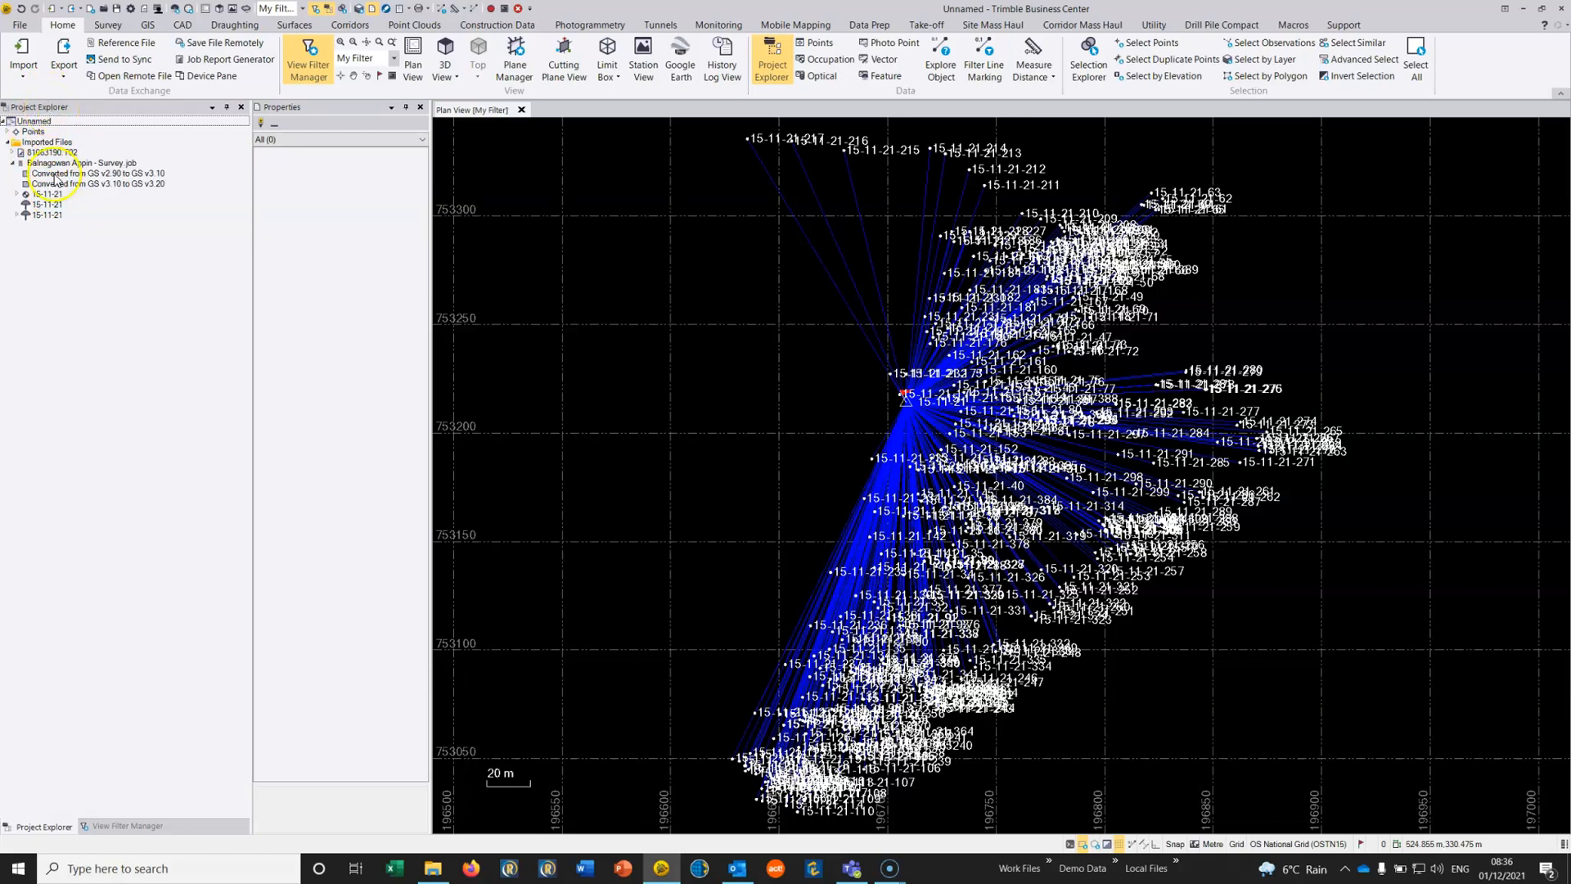
pyautogui.click(18, 195)
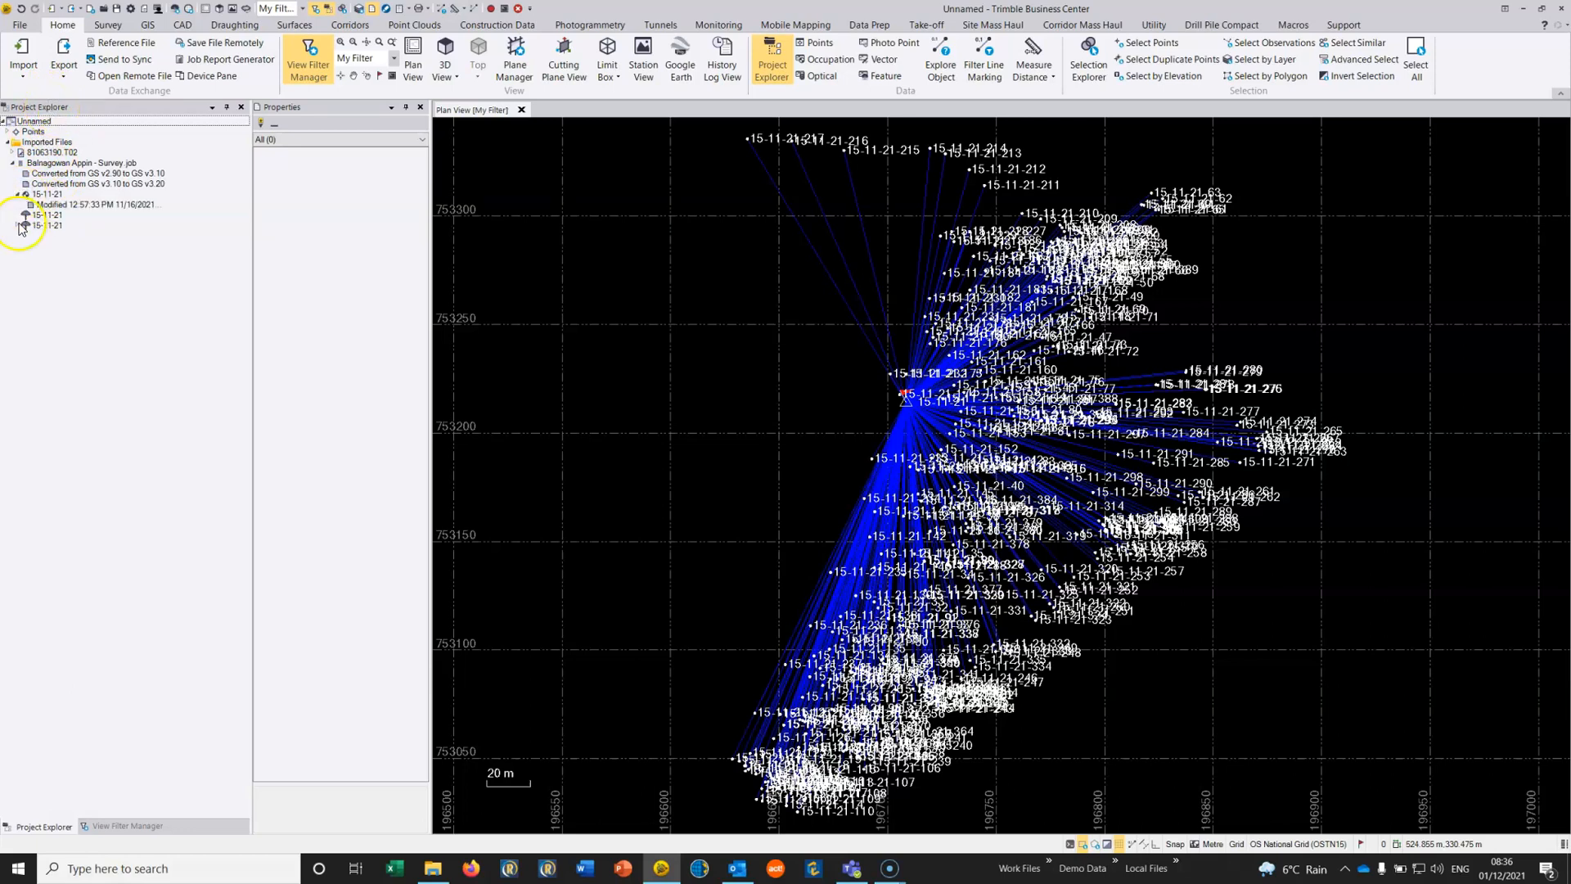
pyautogui.click(18, 225)
# Go through the first RTK vectors of the survey job one by one, examining the properties of each
pyautogui.click(52, 237)
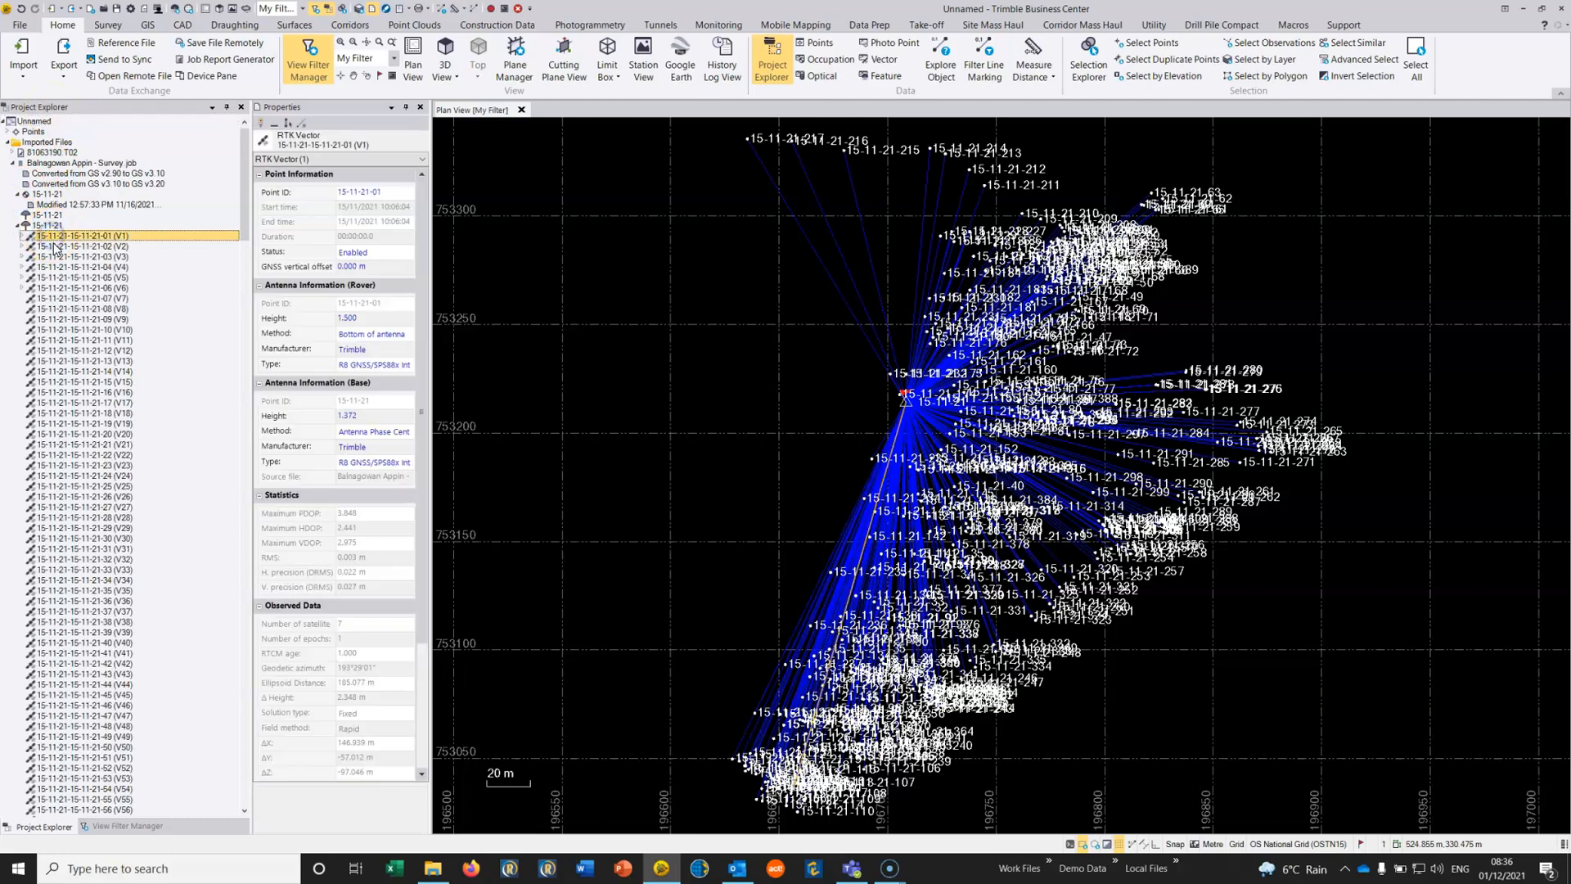
pyautogui.click(54, 247)
pyautogui.click(57, 257)
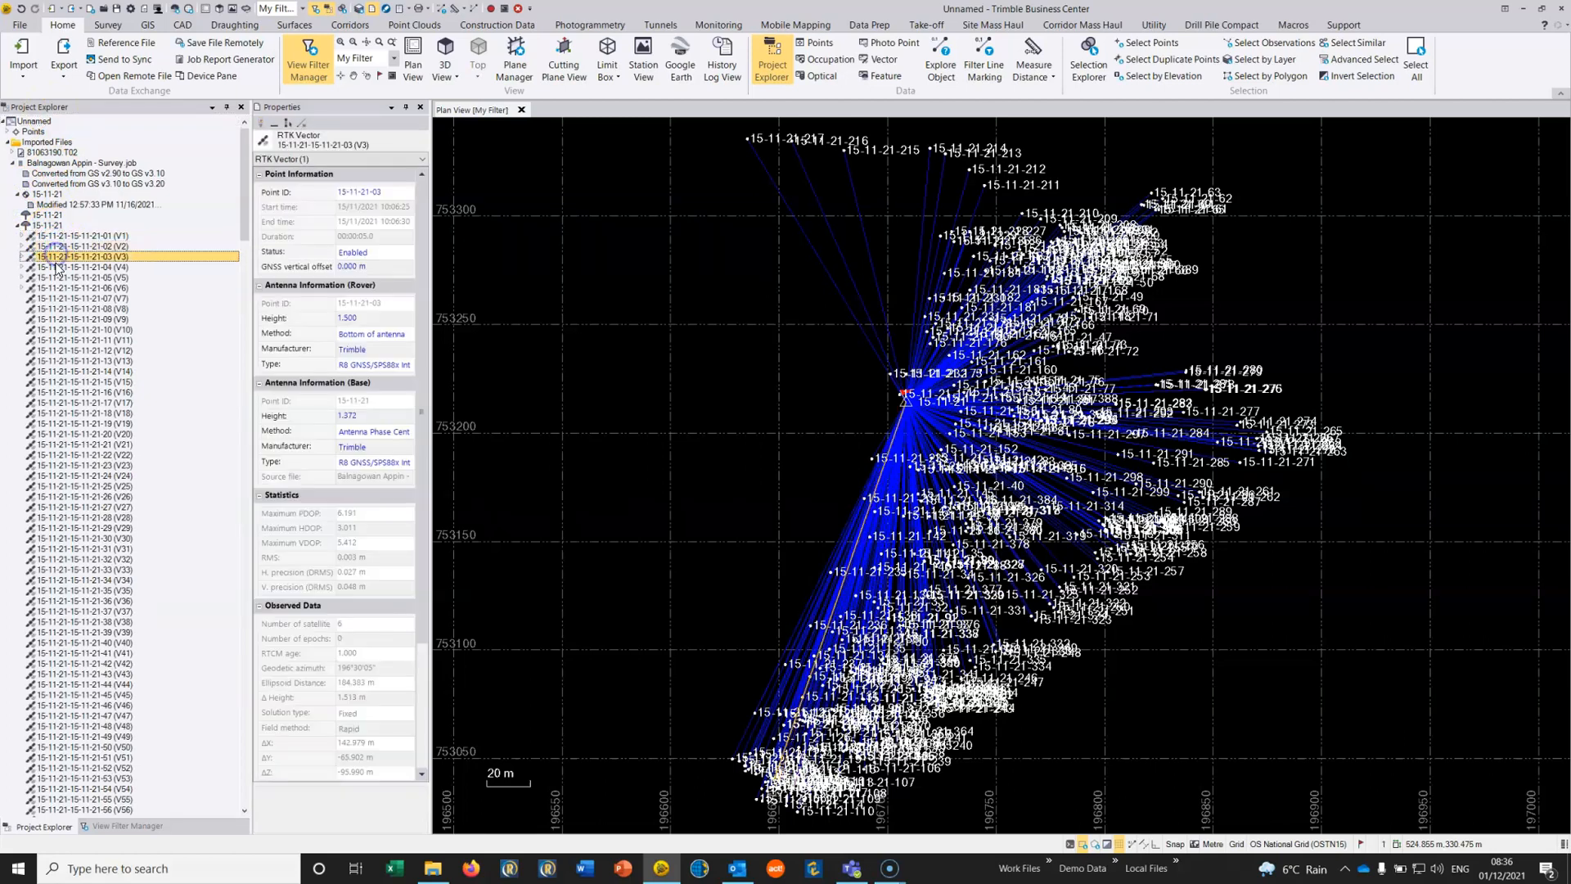
pyautogui.click(58, 268)
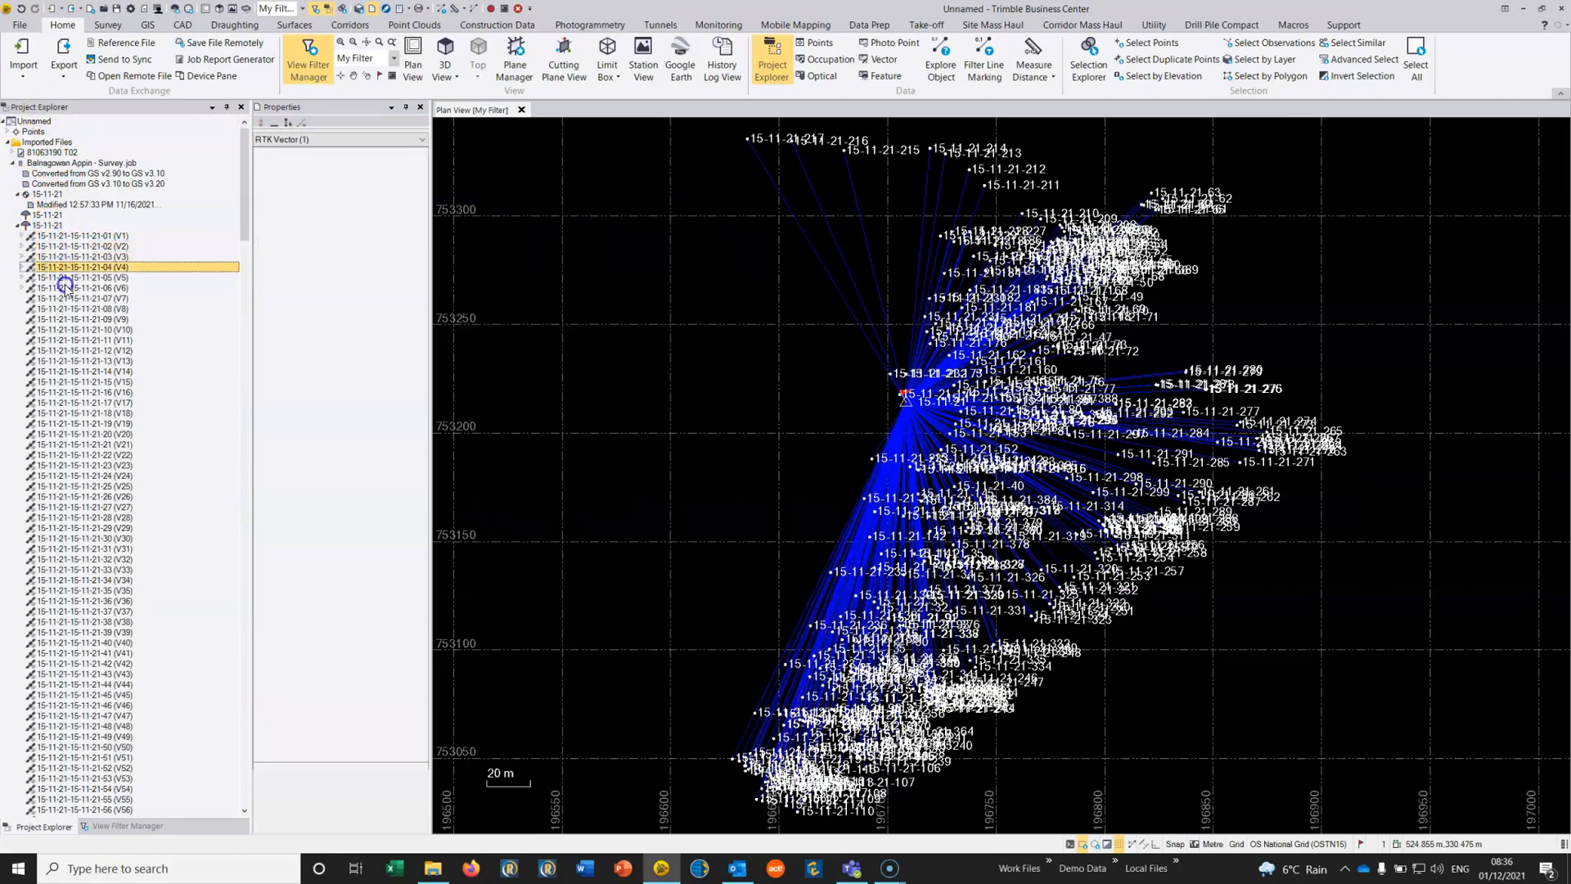
pyautogui.click(68, 288)
pyautogui.click(72, 298)
pyautogui.click(71, 309)
# Examine the antenna, statistics and observed data properties of the RTK vector to point 15-11-21-217, then clear the selection
pyautogui.click(820, 255)
pyautogui.moveTo(238, 160); pyautogui.dragTo(211, 494)
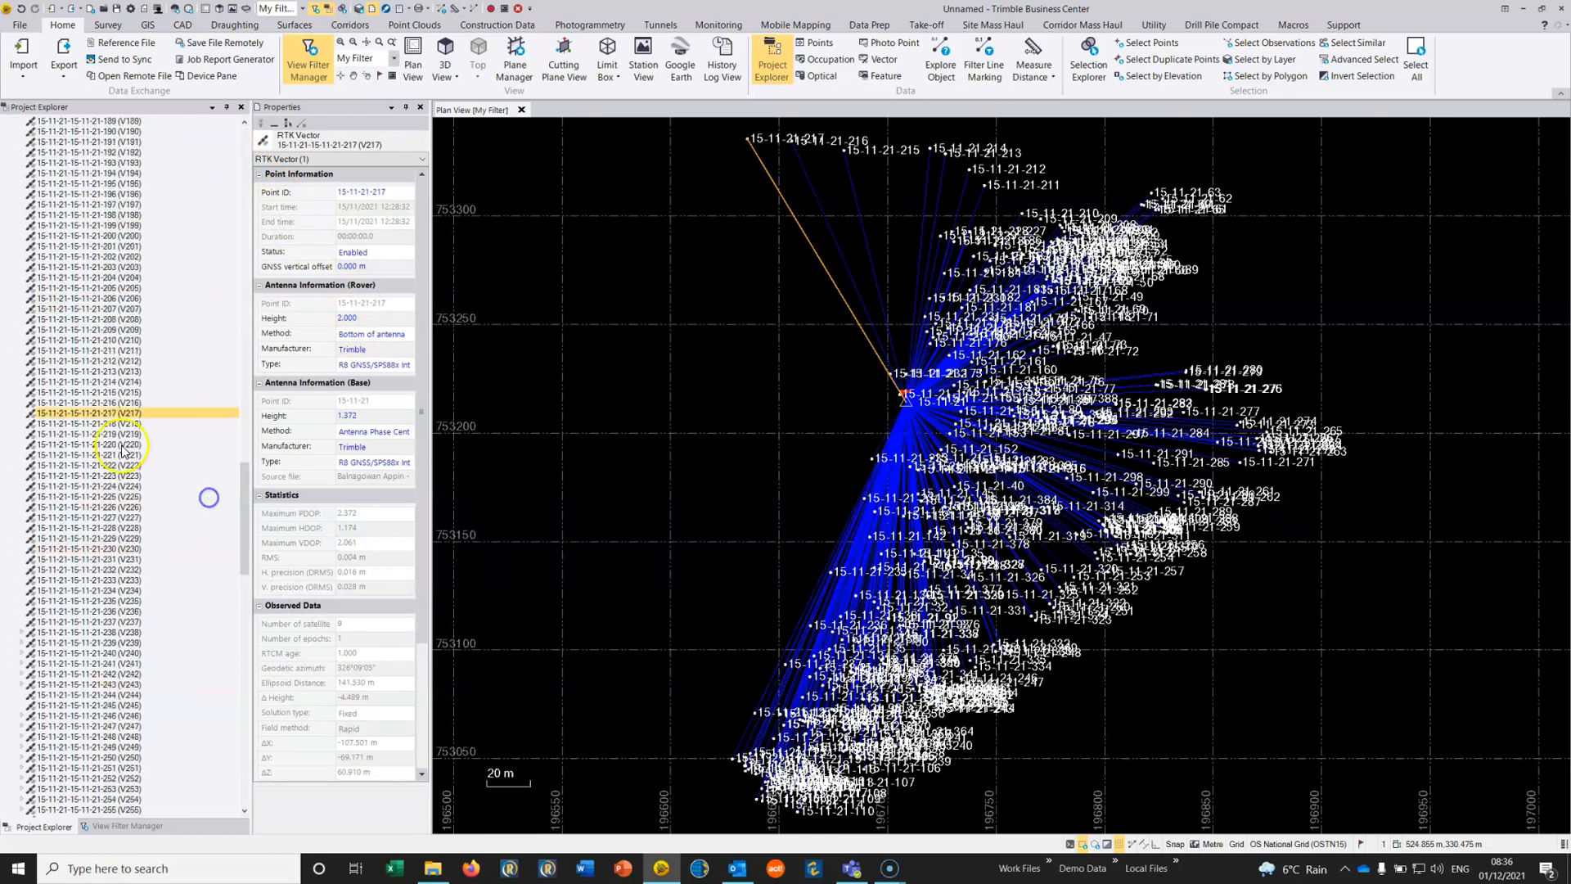
pyautogui.moveTo(431, 373); pyautogui.dragTo(524, 378)
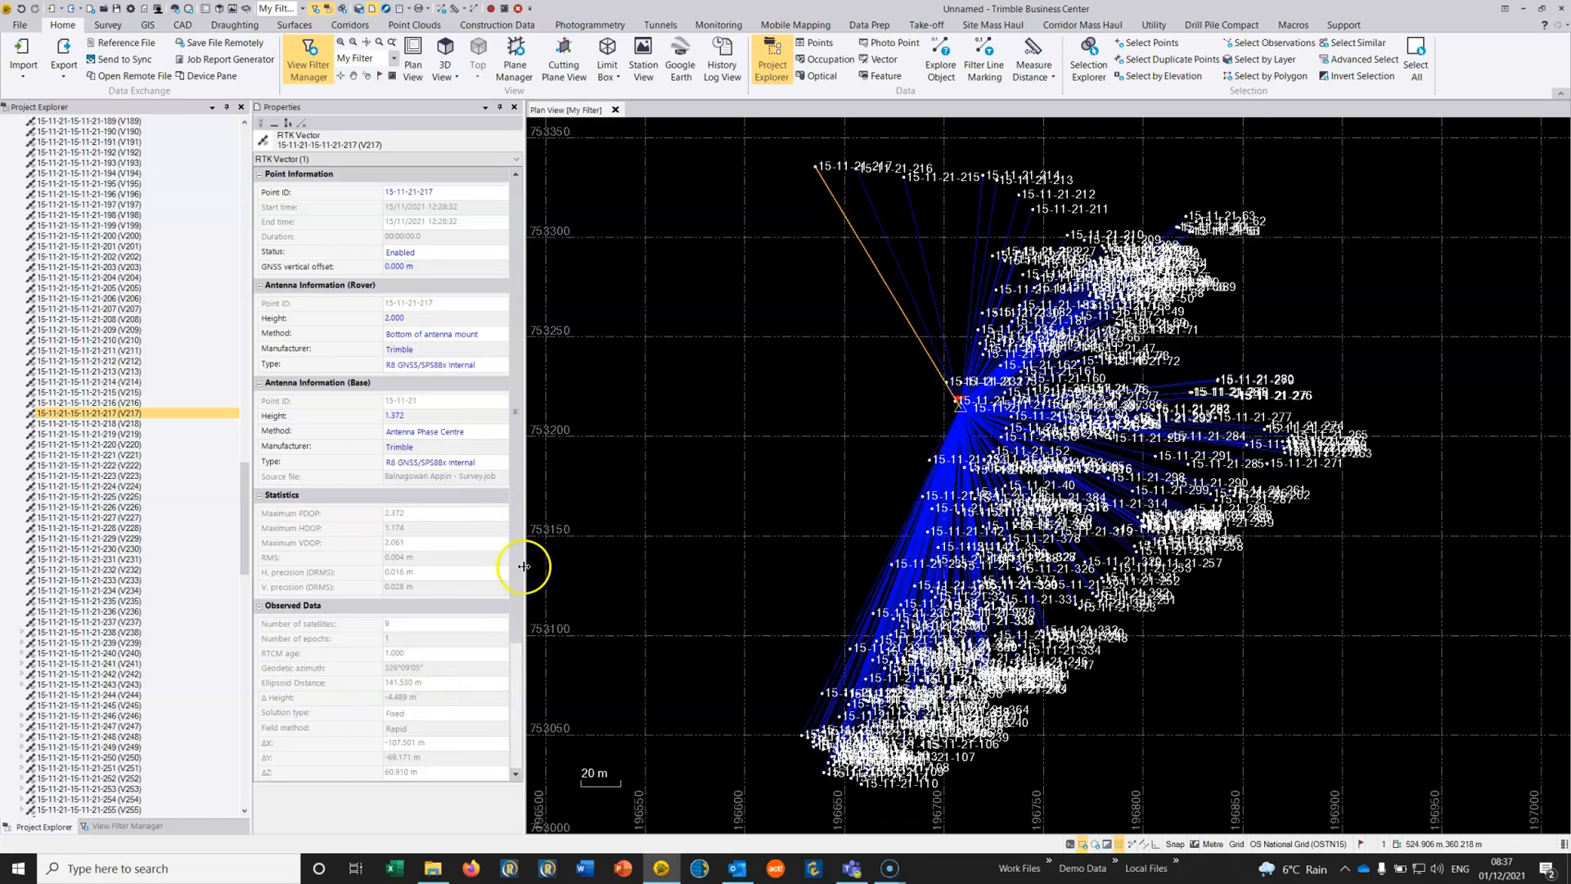
pyautogui.moveTo(513, 562); pyautogui.dragTo(504, 655)
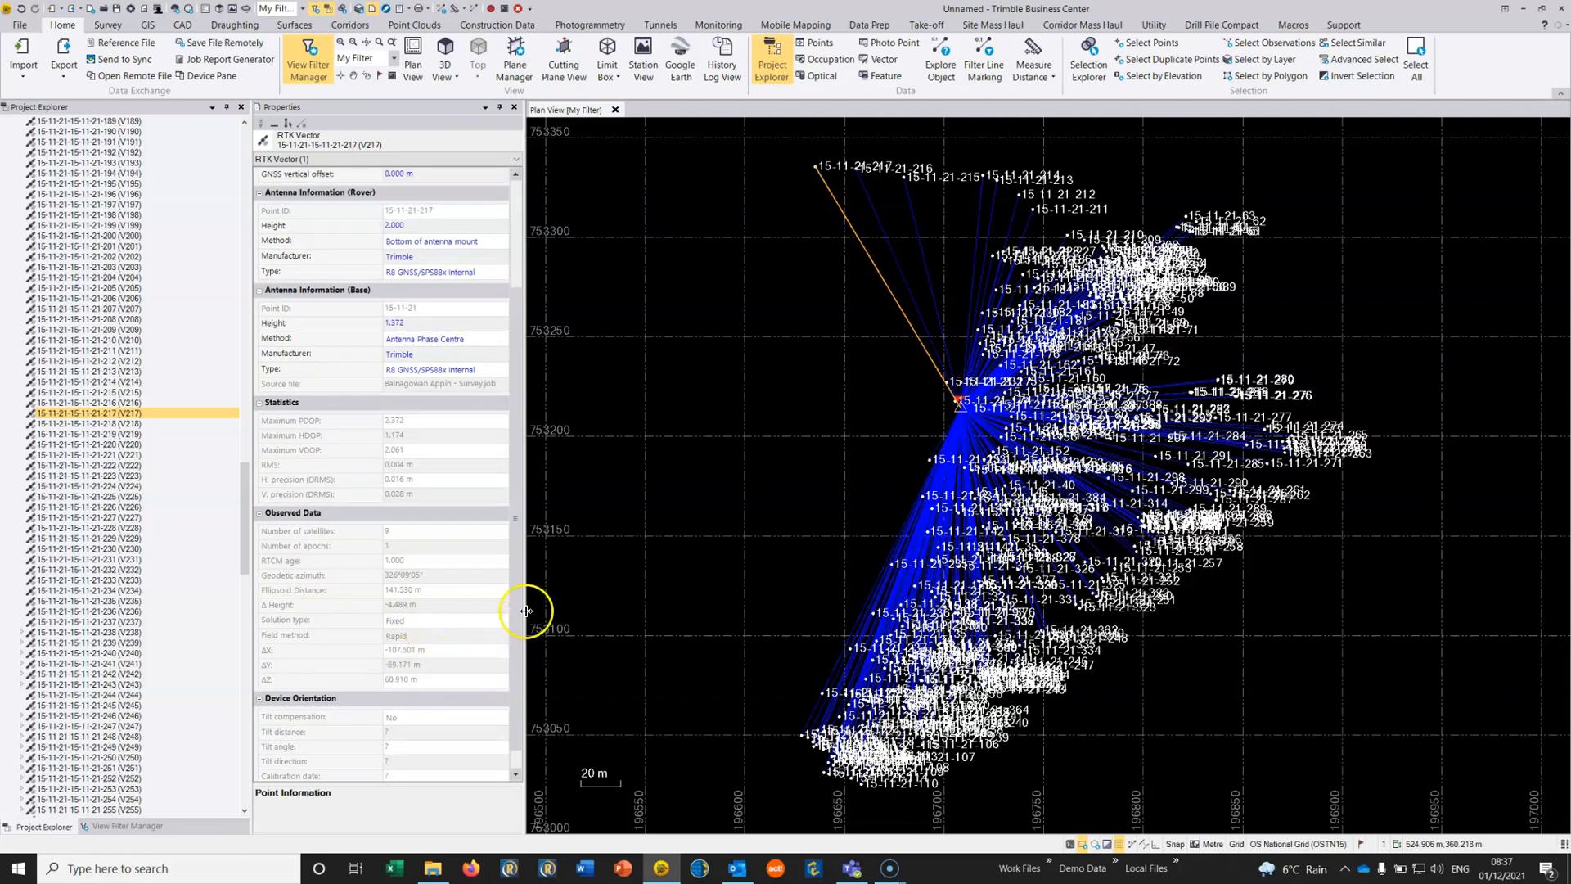
pyautogui.moveTo(514, 565); pyautogui.dragTo(521, 654)
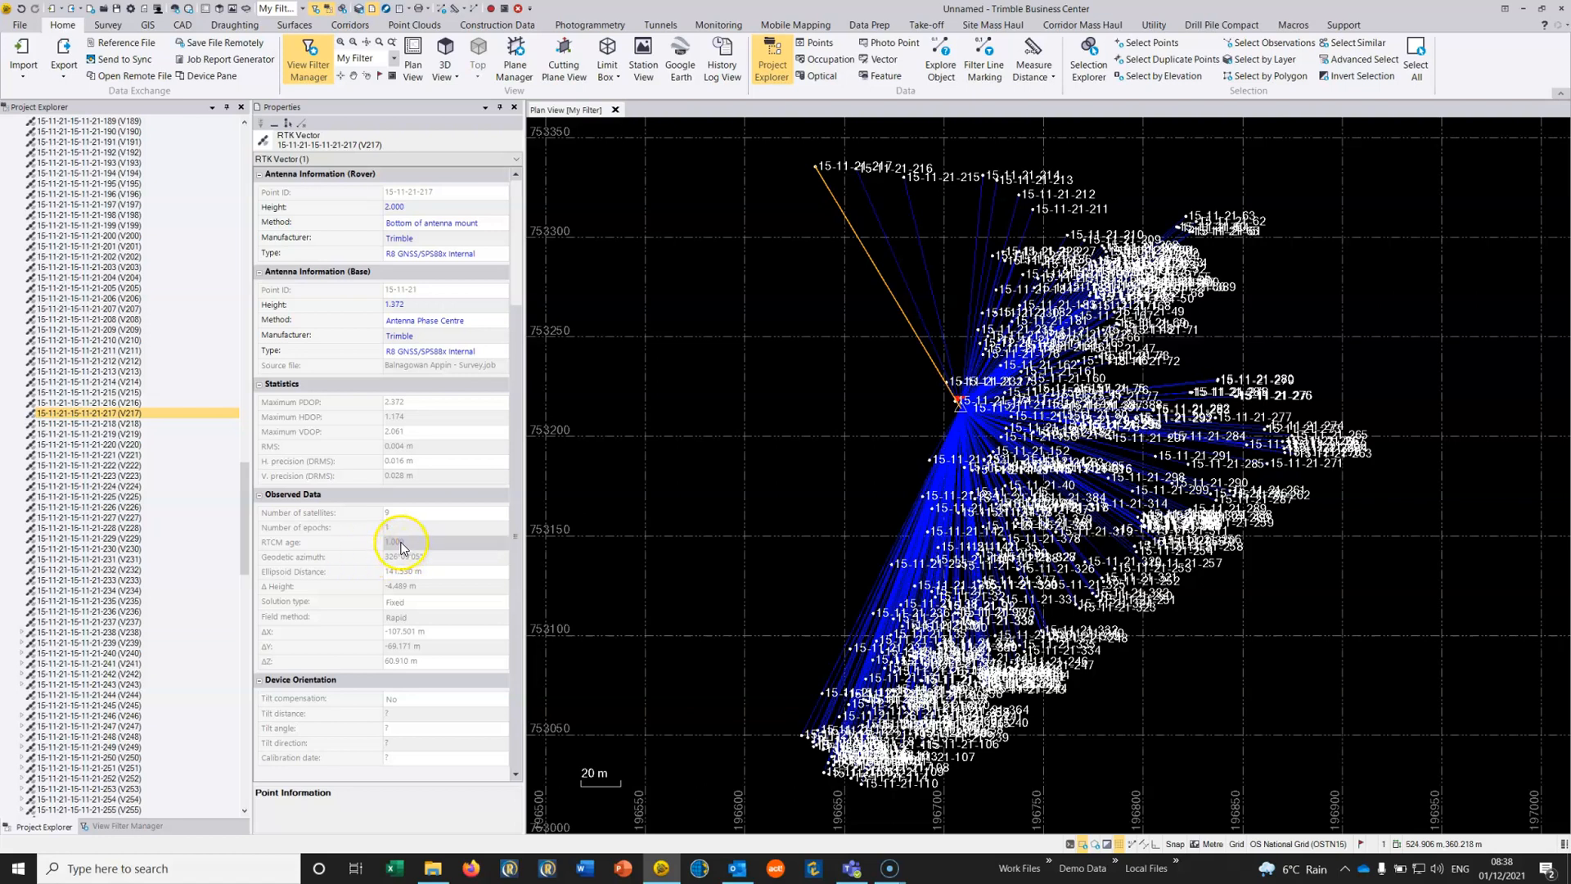
pyautogui.click(807, 415)
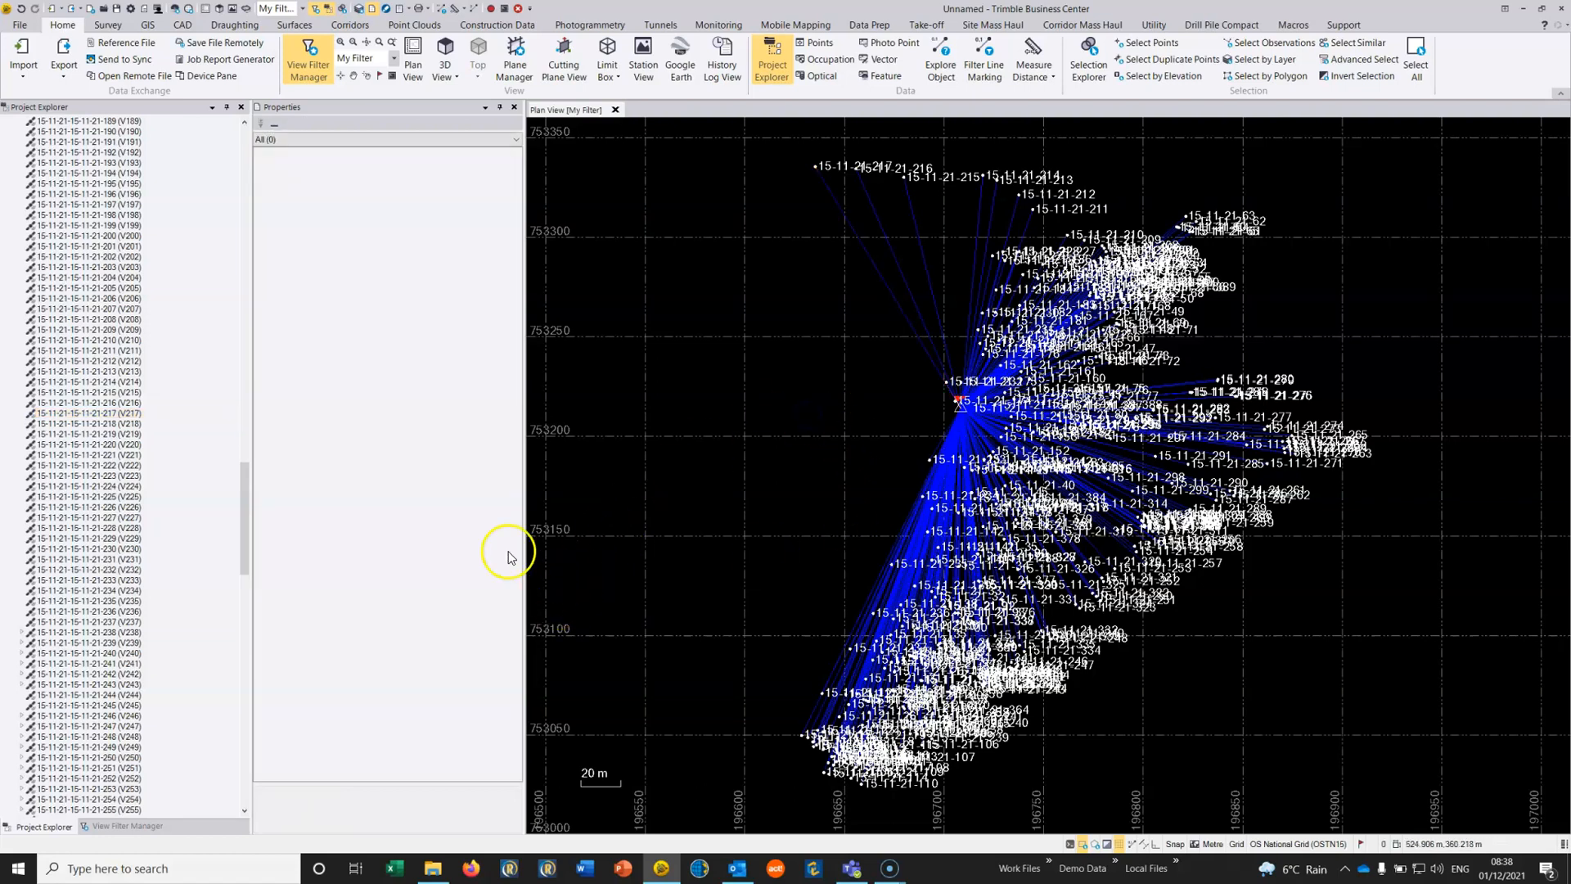
# Expand the project's points and compare the RTK vector of point 15-11-21-01 with the point's grid coordinates and elevation
pyautogui.moveTo(246, 502); pyautogui.dragTo(242, 135)
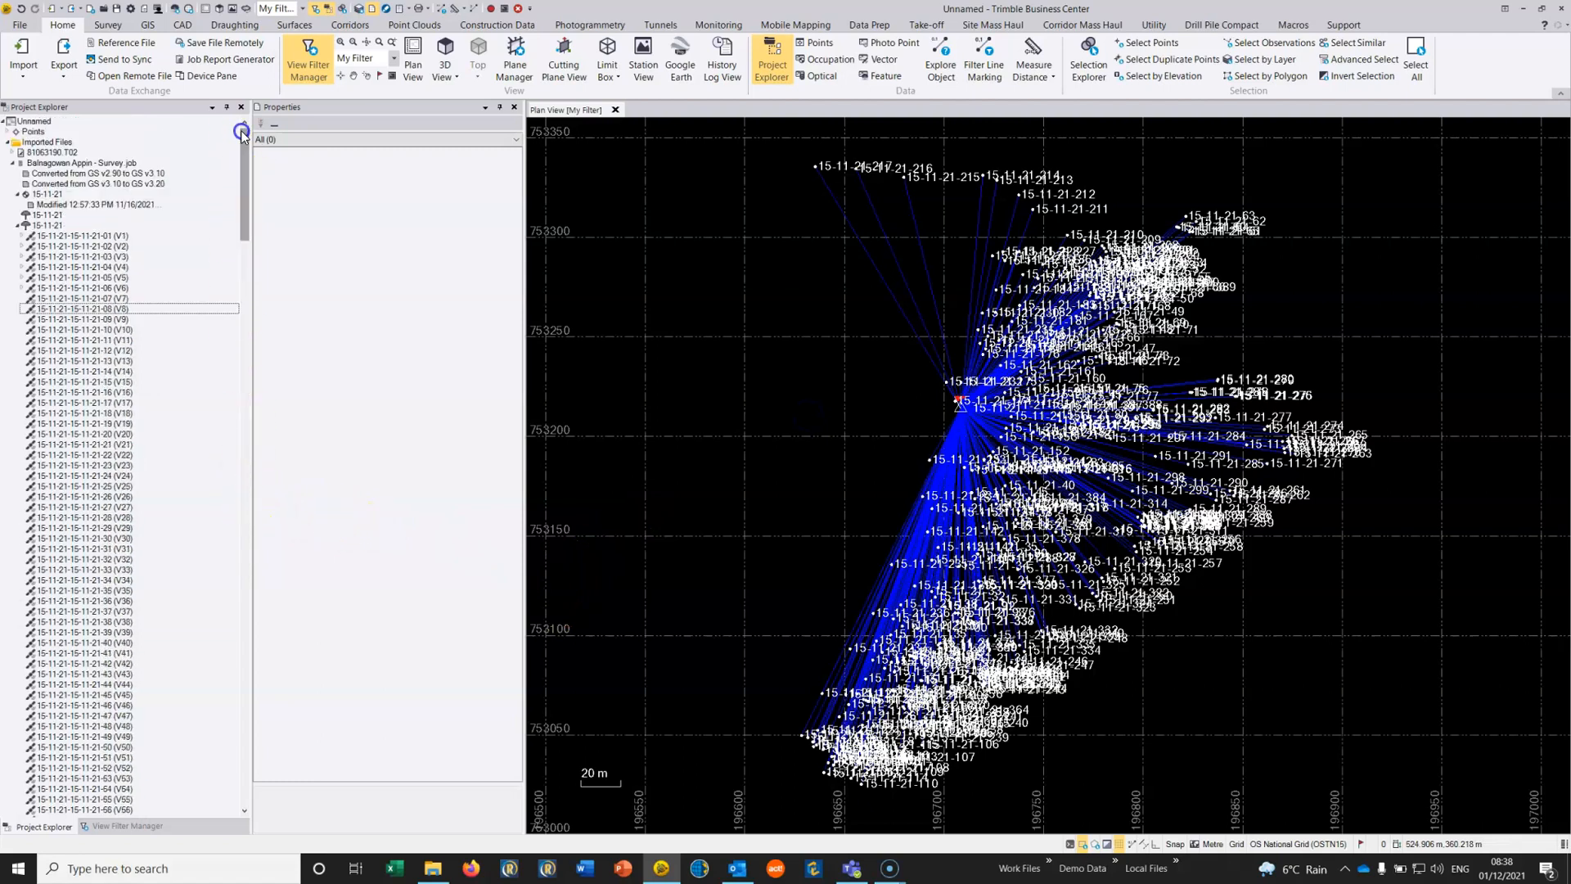
pyautogui.doubleClick(14, 131)
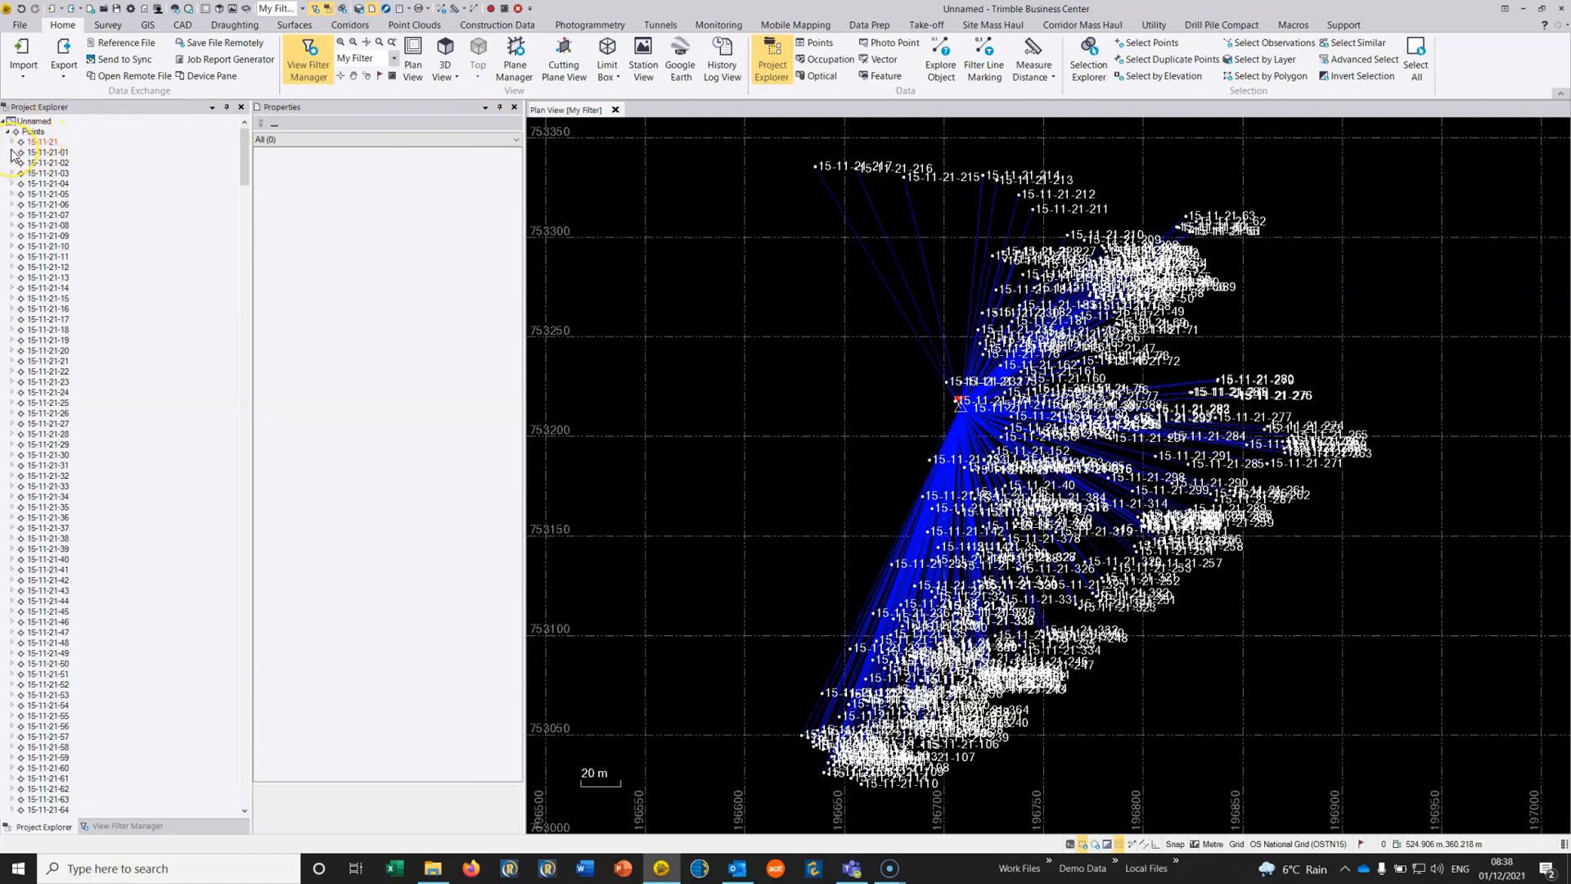
pyautogui.click(12, 152)
pyautogui.click(45, 152)
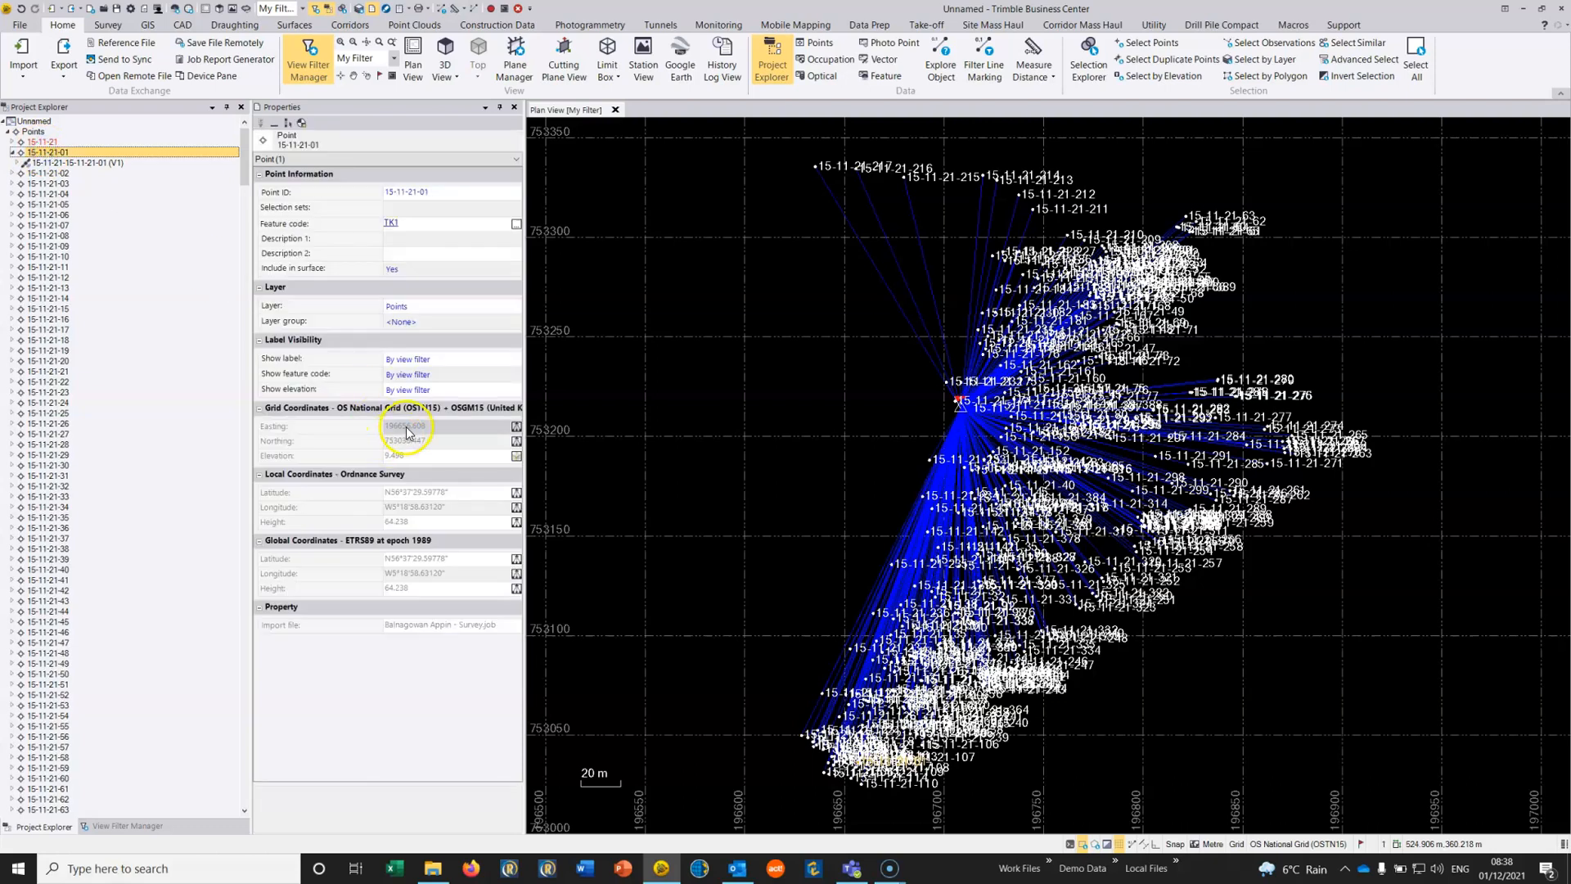
pyautogui.click(41, 163)
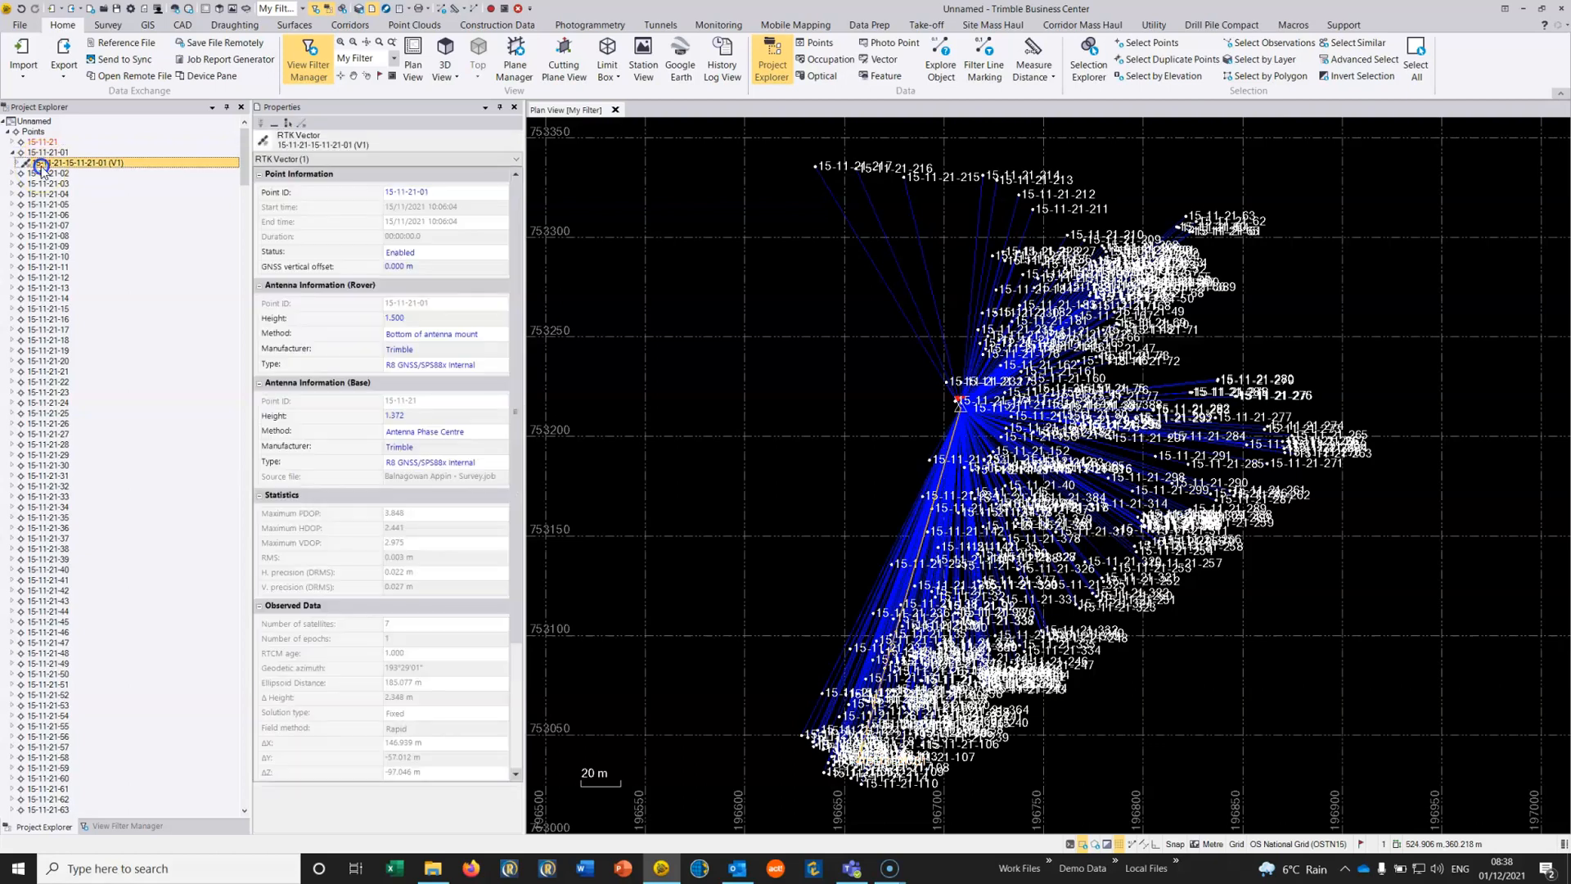
pyautogui.click(39, 153)
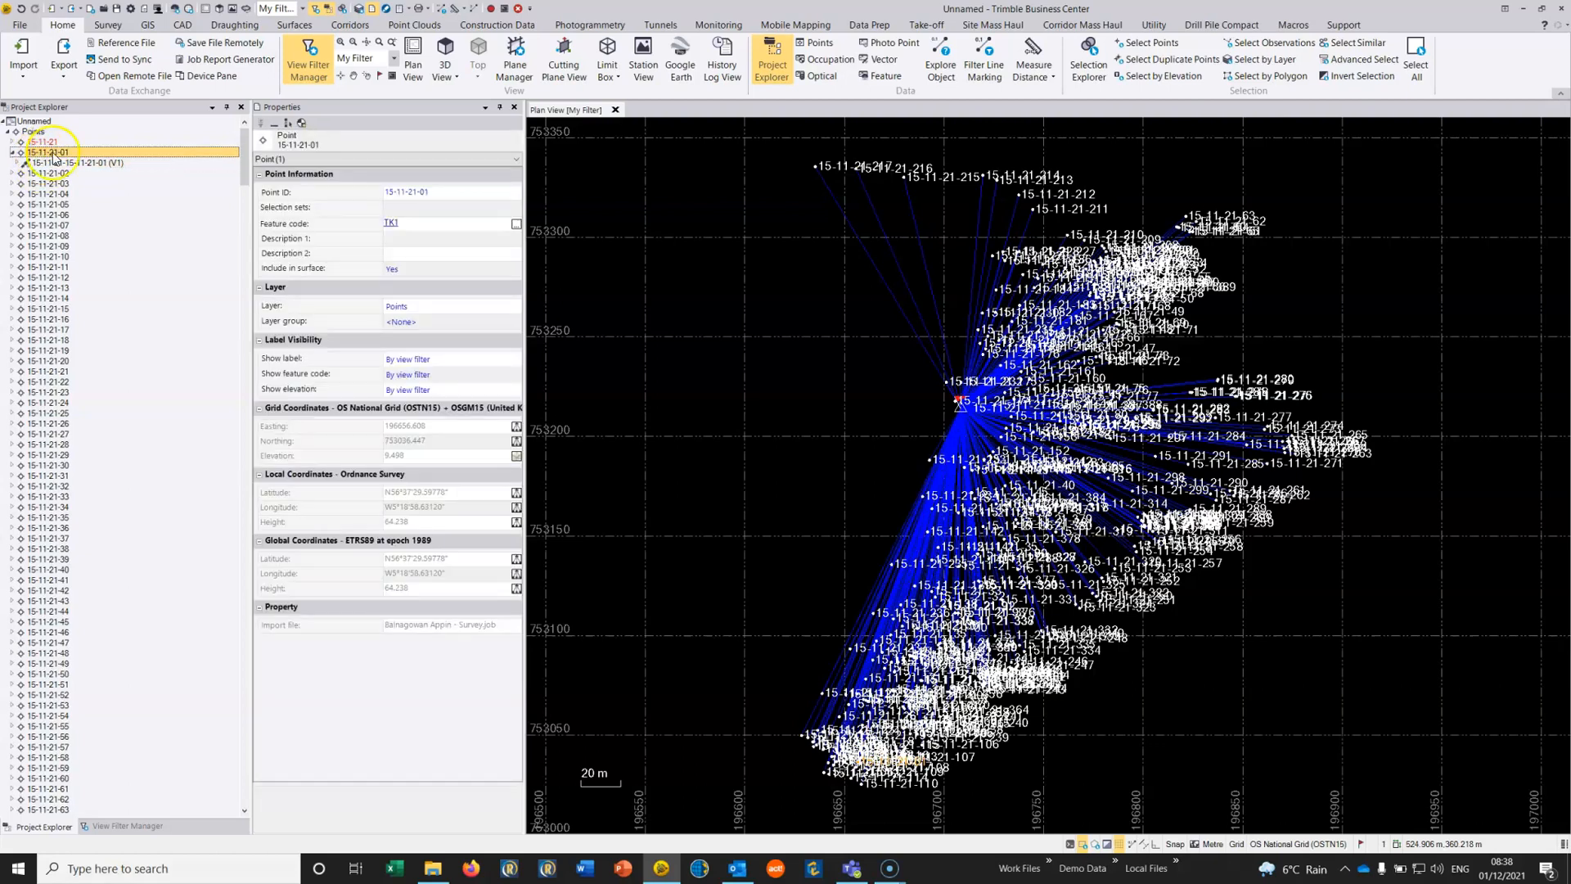
pyautogui.click(416, 428)
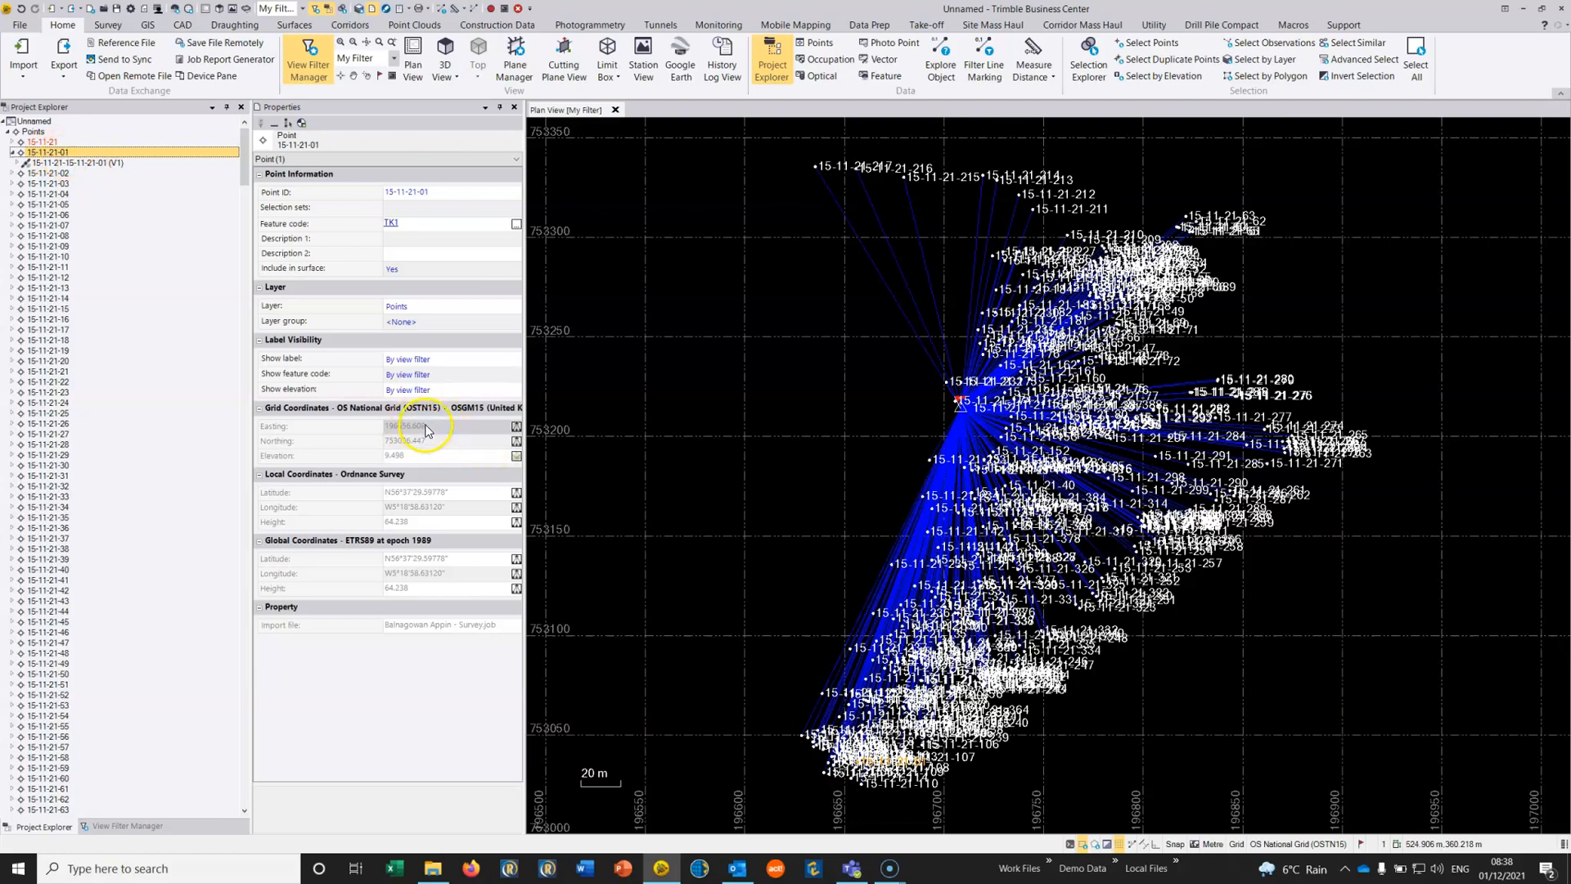
pyautogui.click(414, 456)
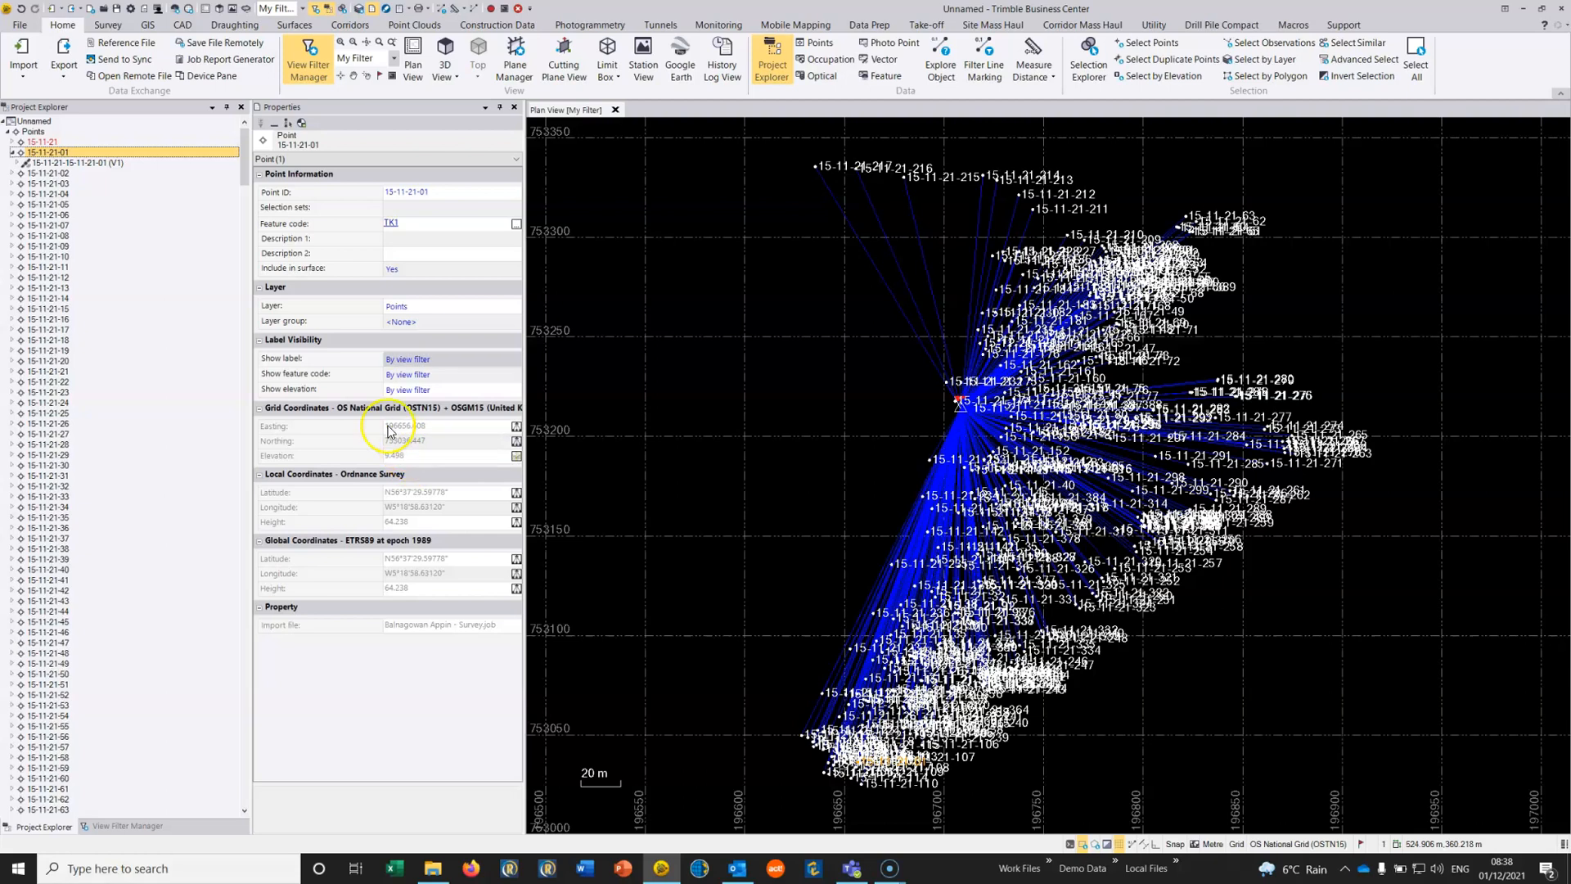
# Examine the antenna, statistics, observed data and device orientation properties of the RTK vector to point 15-11-21-01
pyautogui.click(99, 161)
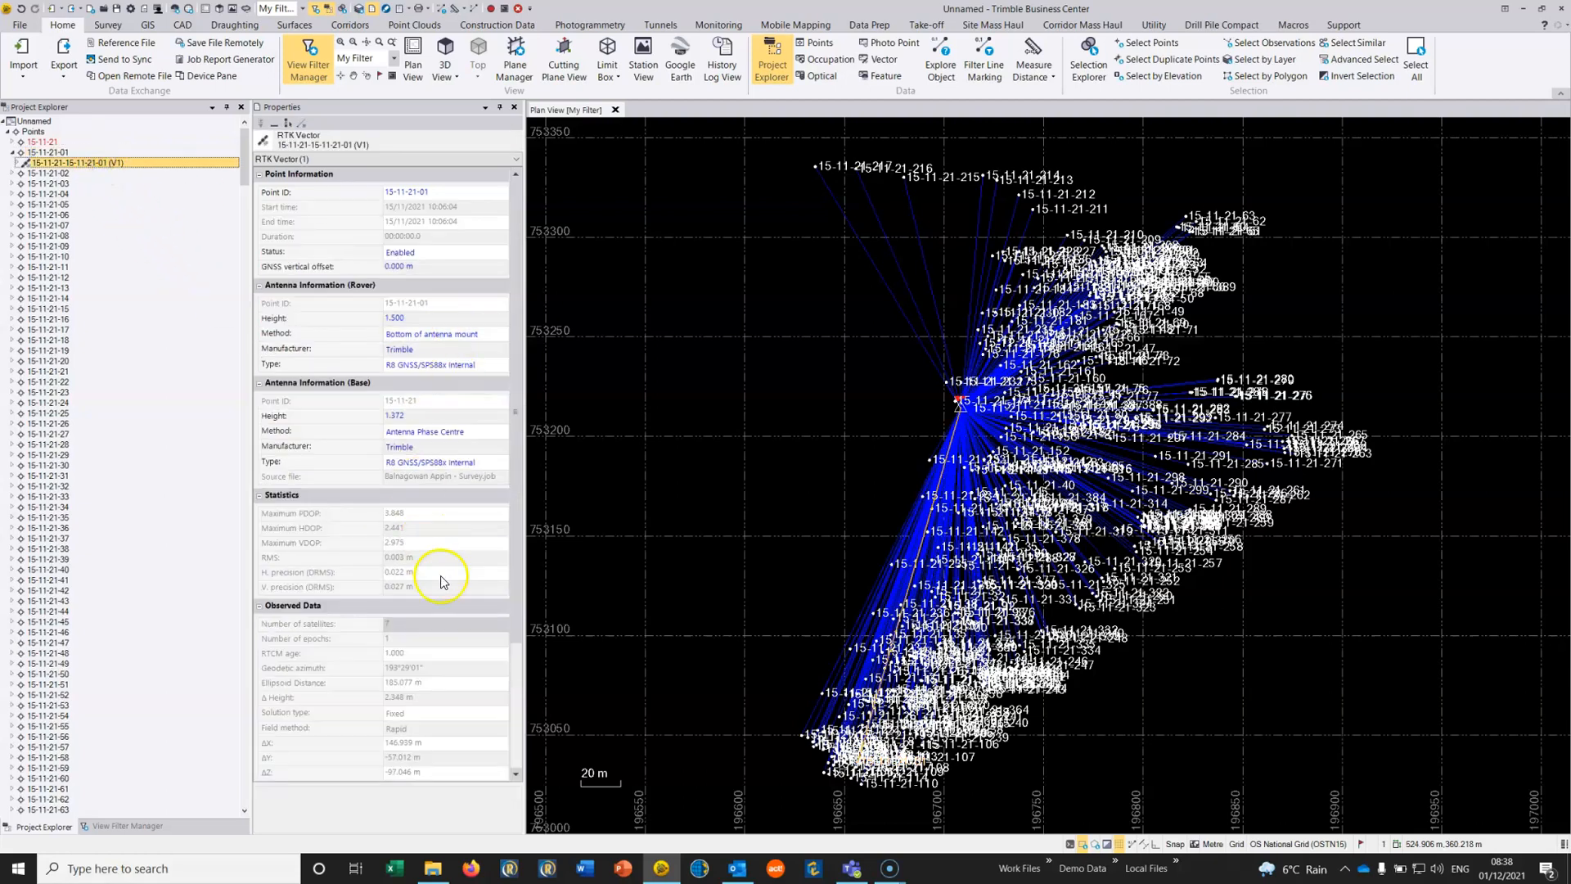
pyautogui.scroll(-1, 440, 737)
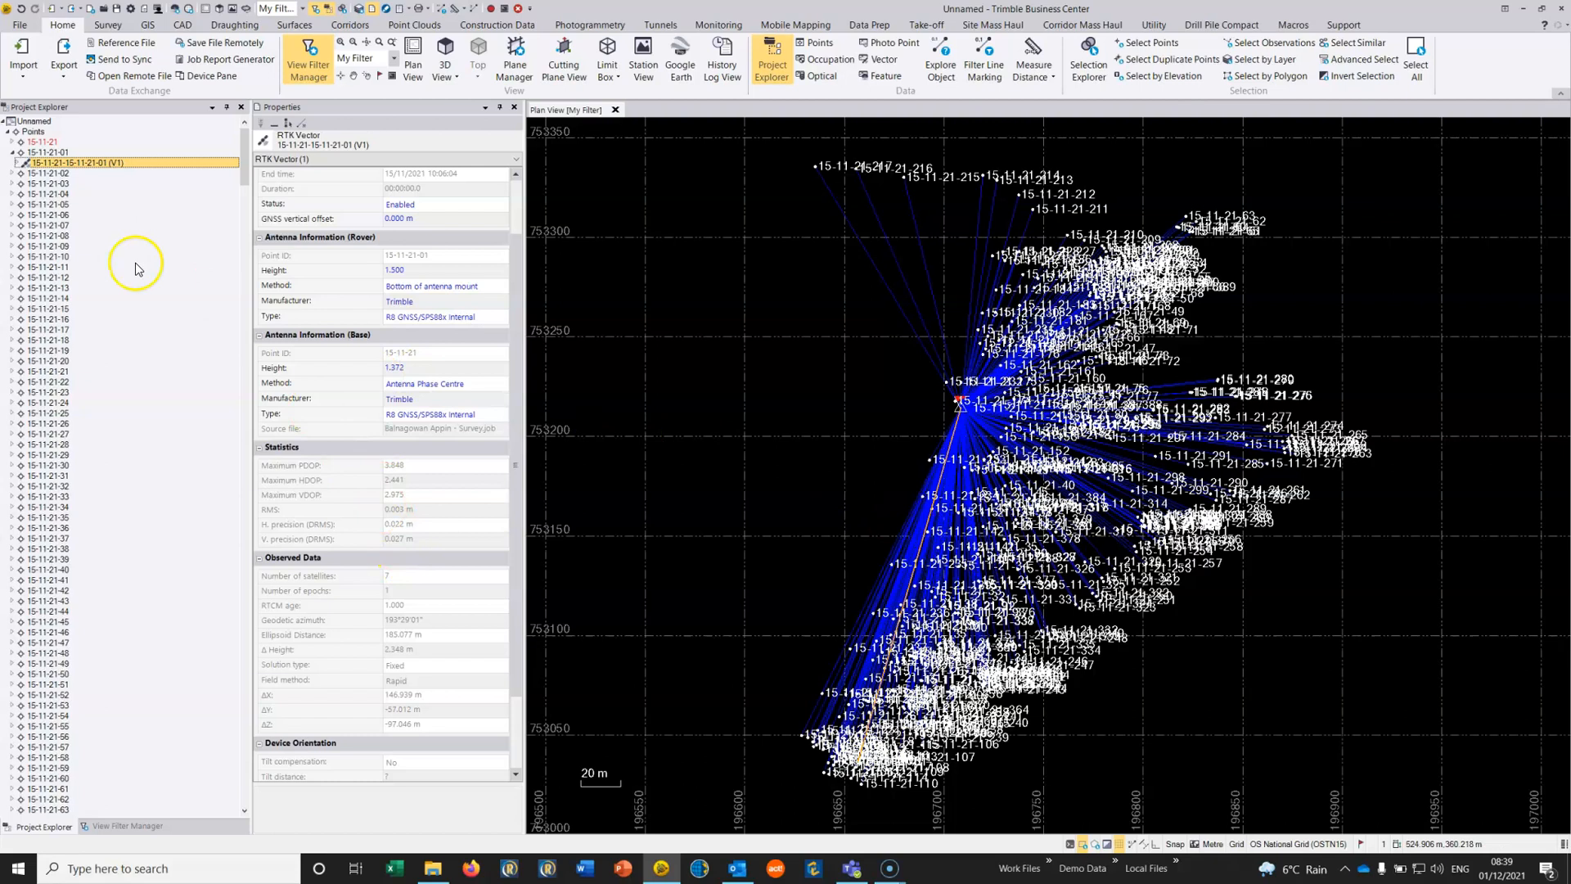
pyautogui.click(518, 388)
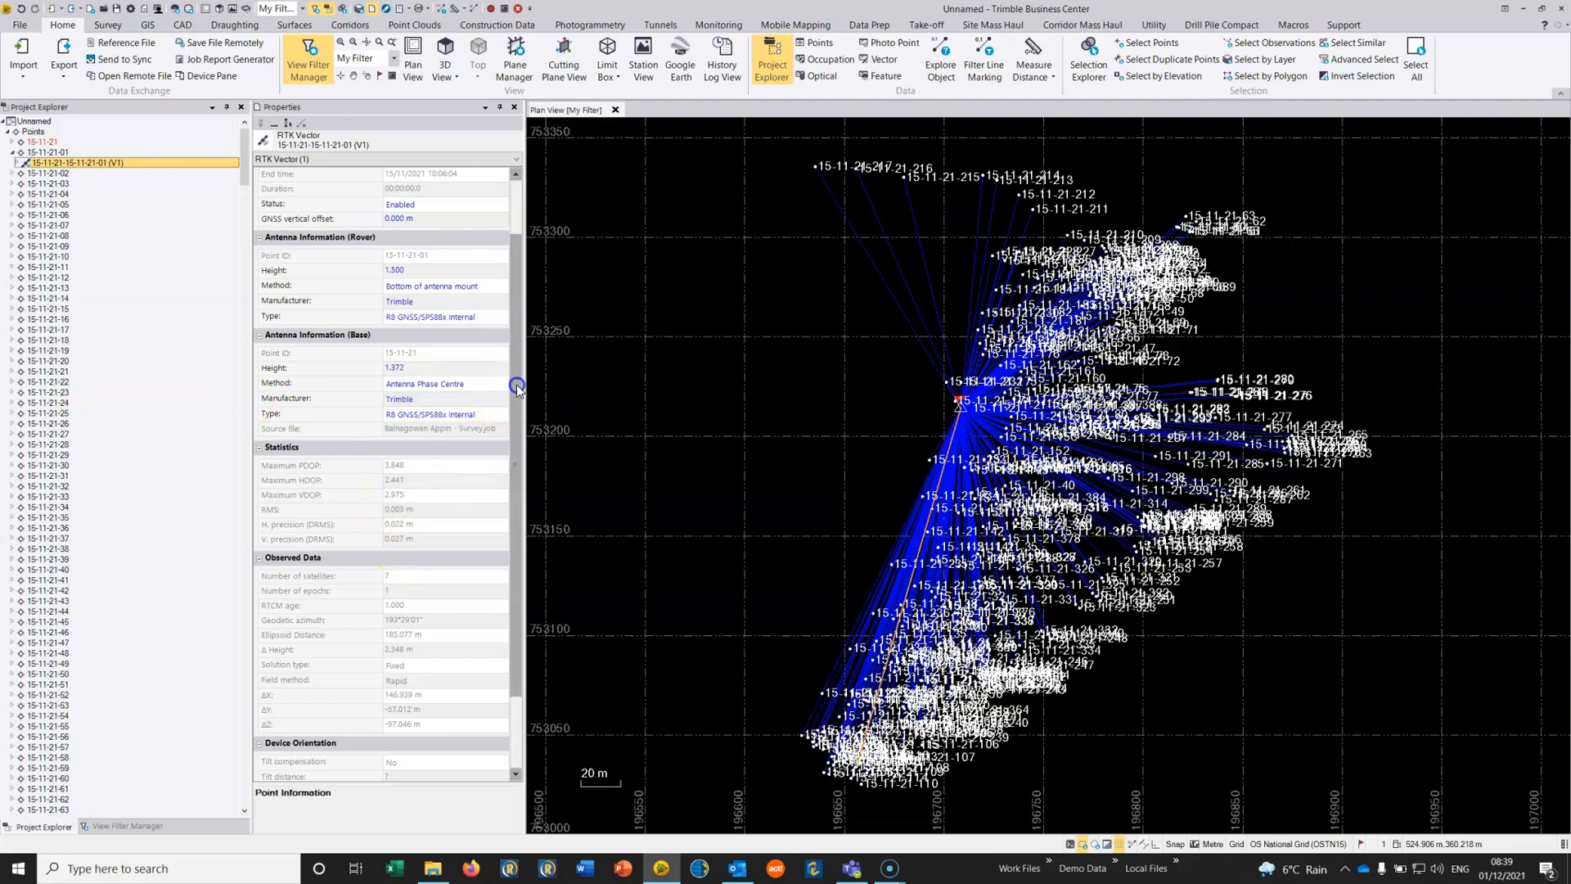
pyautogui.moveTo(517, 388); pyautogui.dragTo(514, 547)
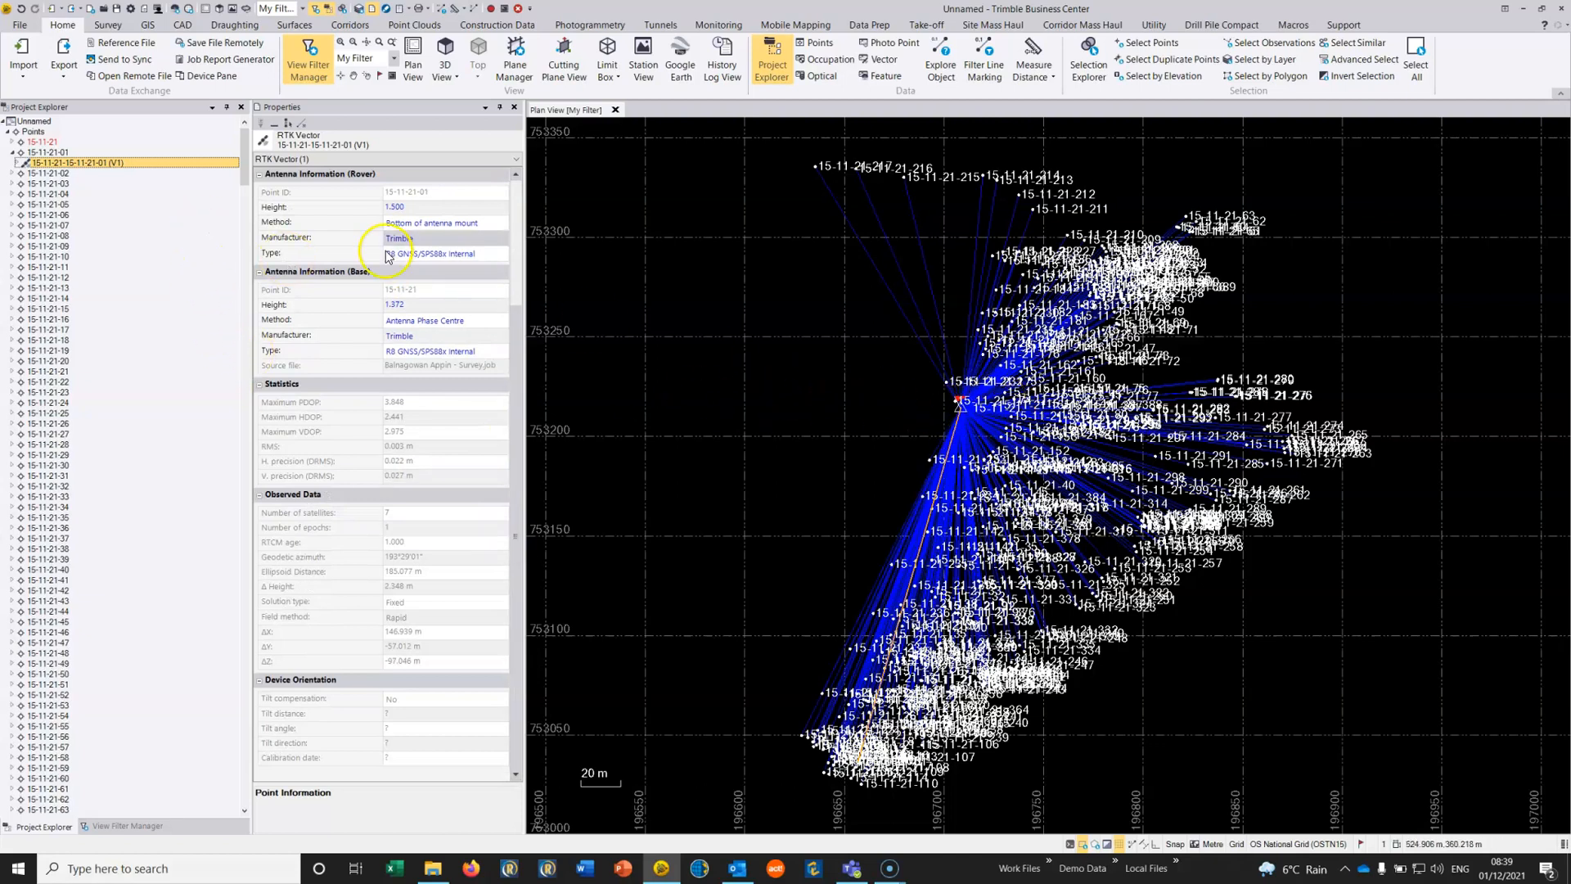
# Expand base point 15-11-21 and compare its global coordinates from 81063190.T02 with those from the survey job
pyautogui.moveTo(244, 163); pyautogui.dragTo(247, 129)
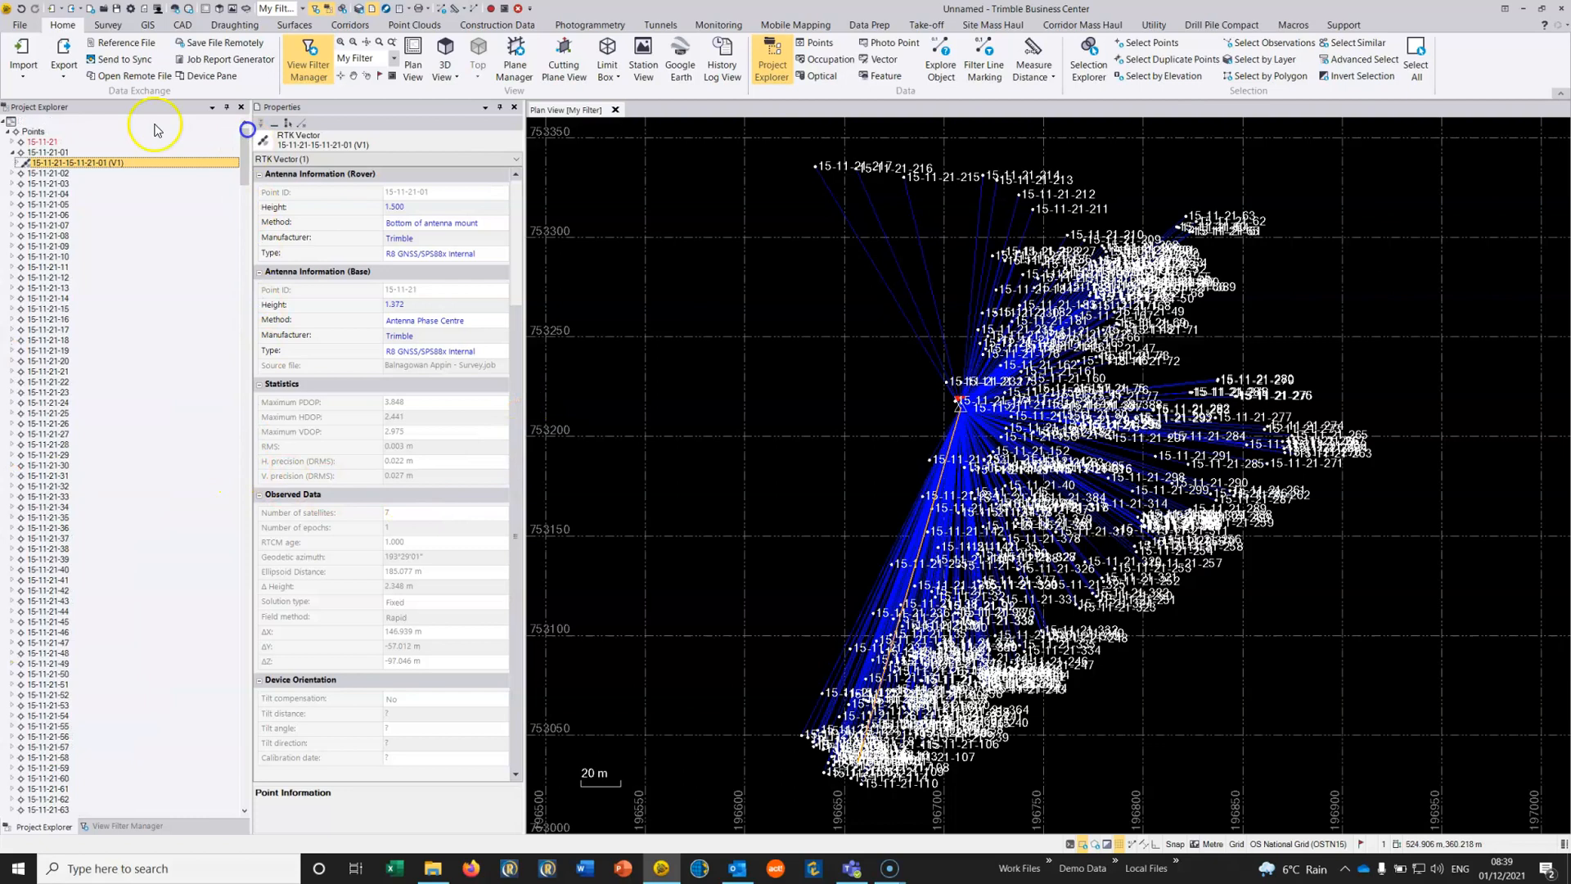
pyautogui.click(11, 142)
pyautogui.click(82, 161)
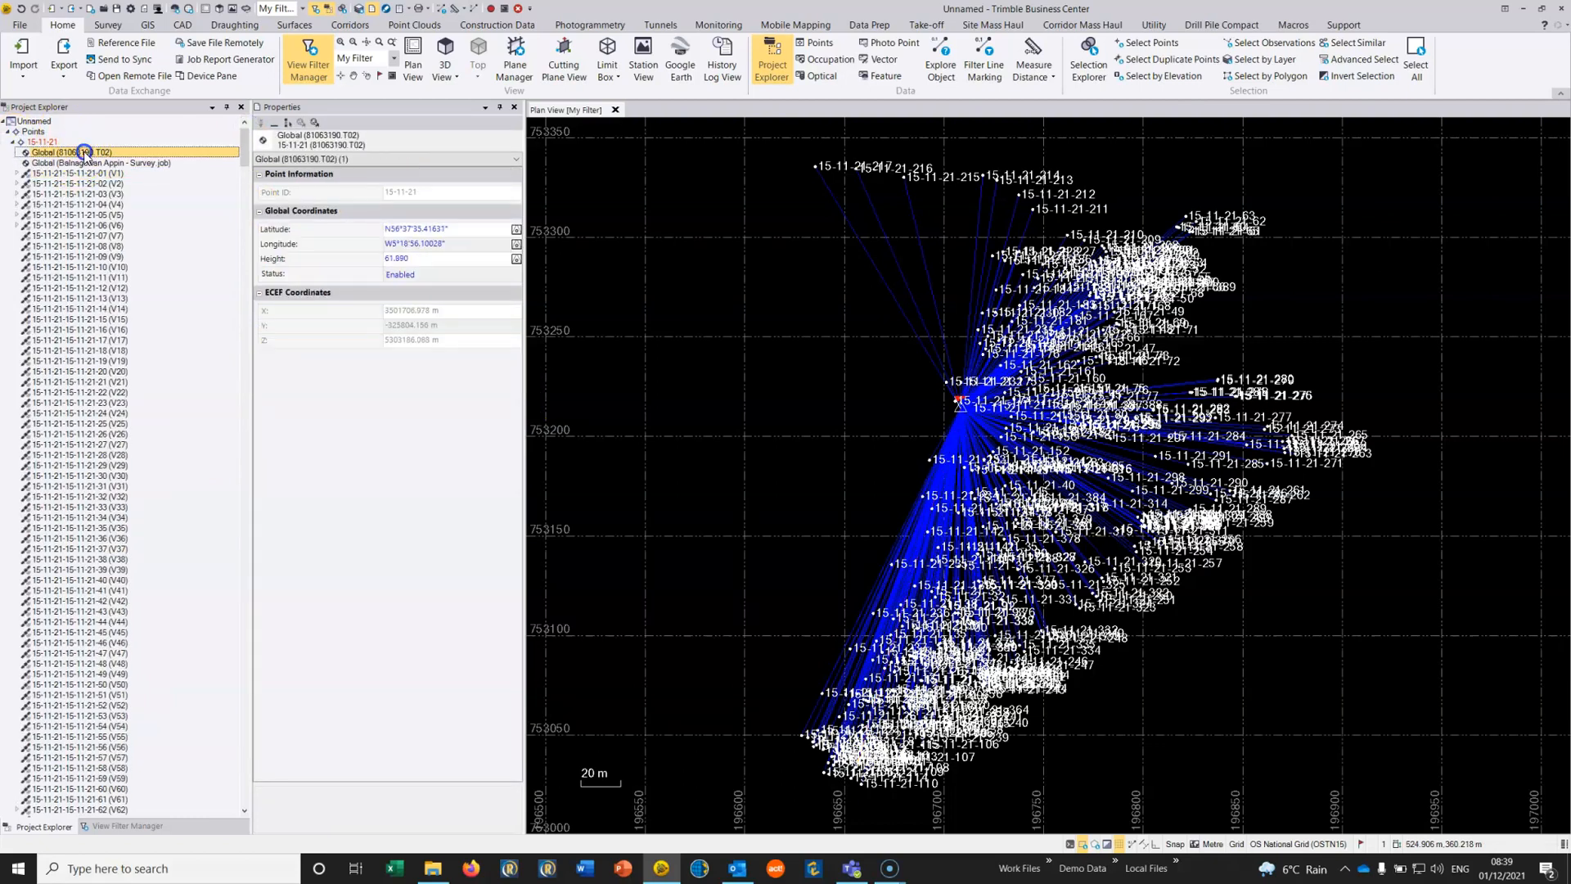
pyautogui.click(36, 164)
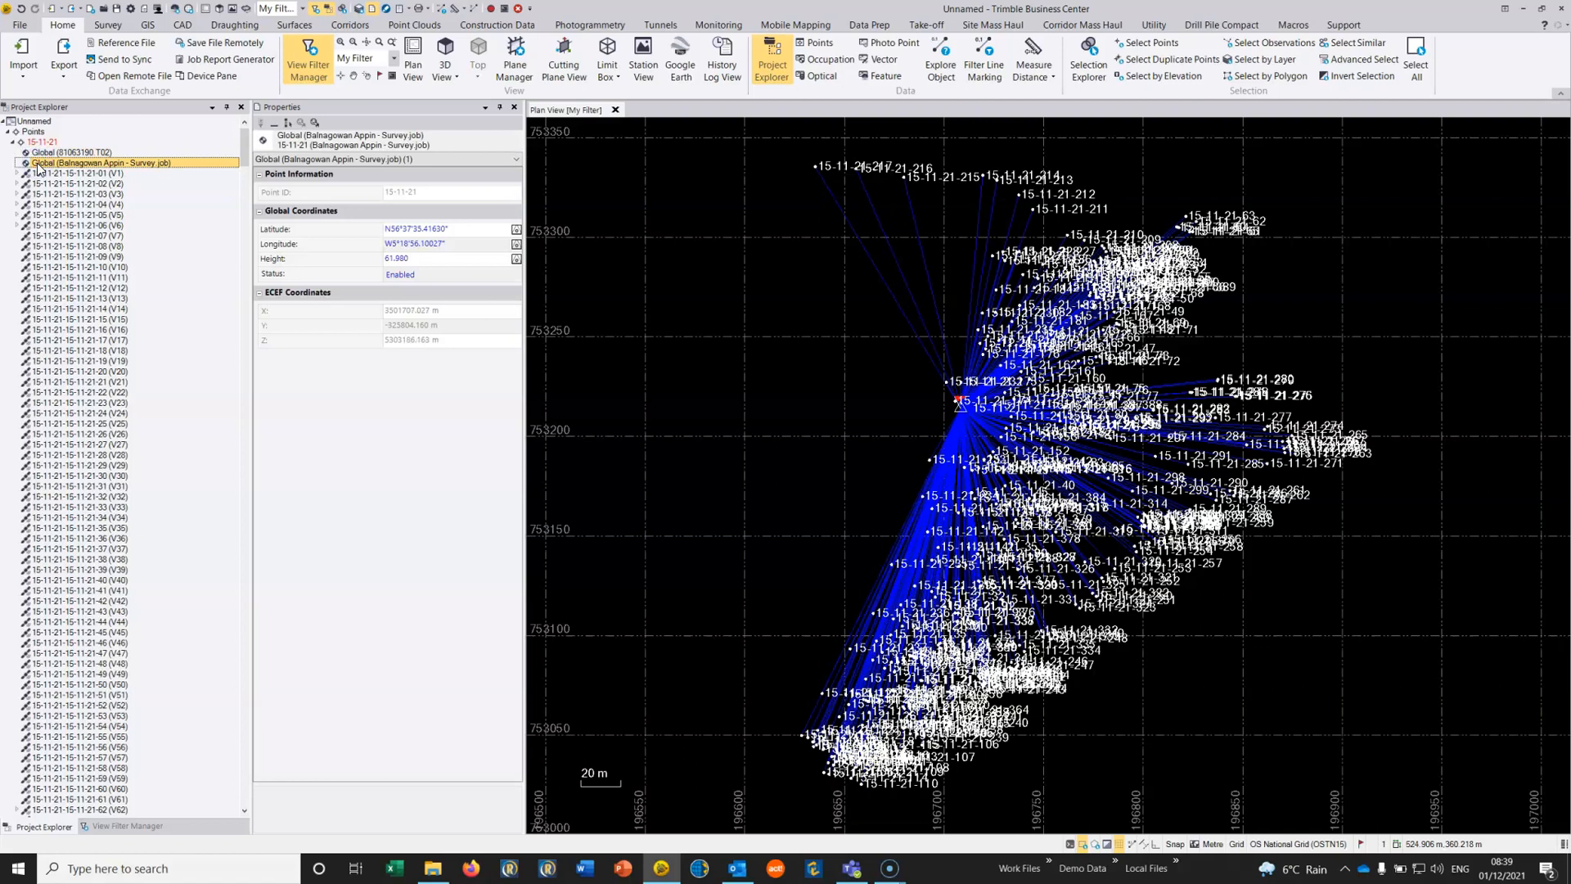
pyautogui.click(42, 153)
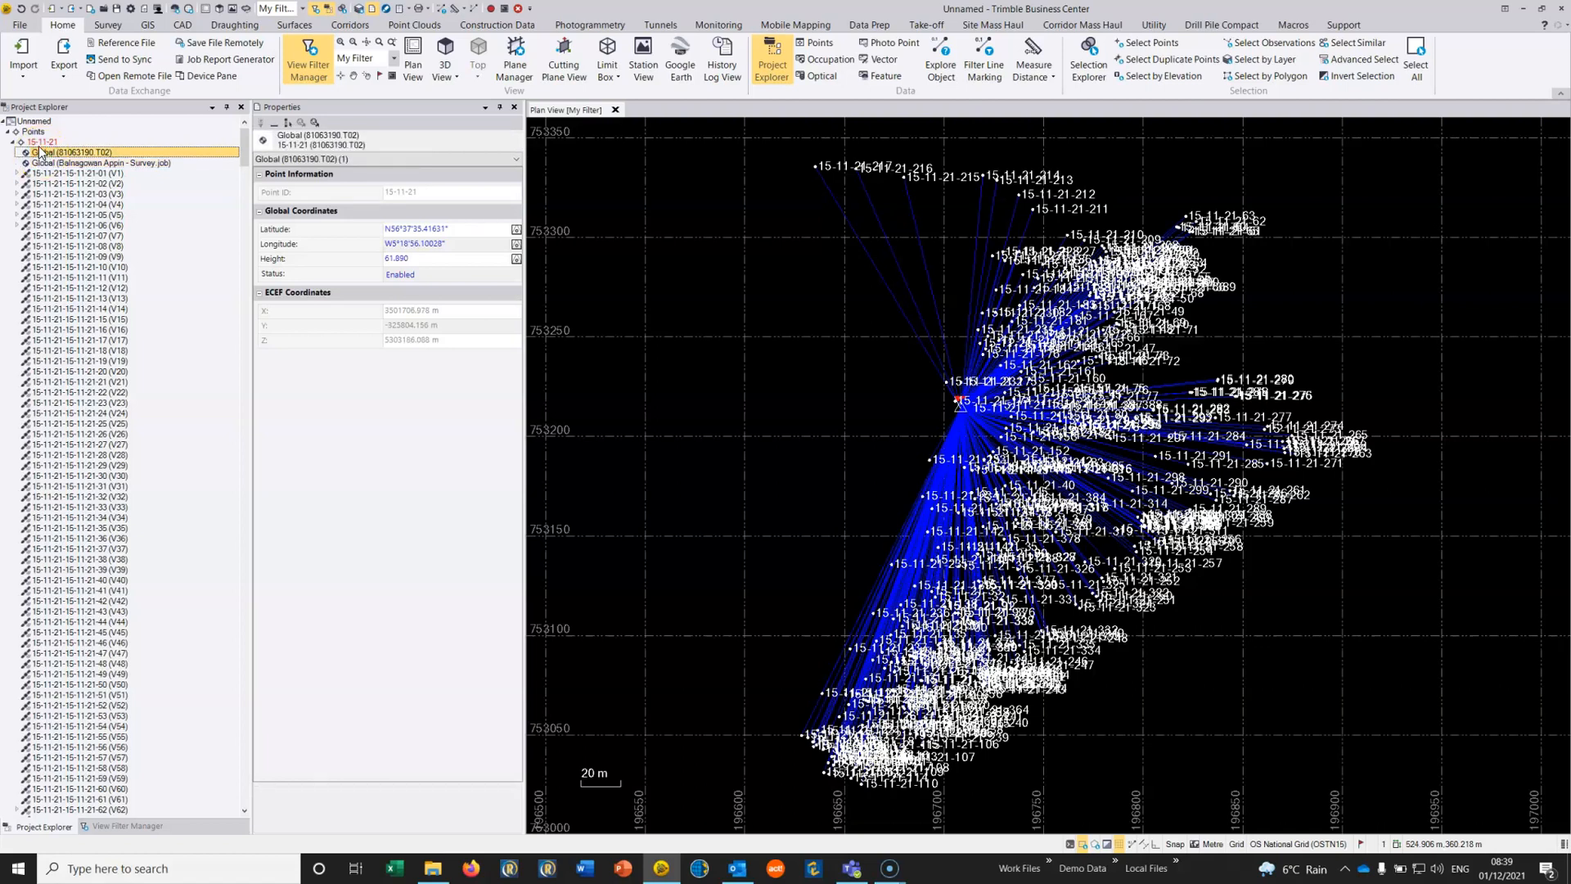
pyautogui.click(41, 142)
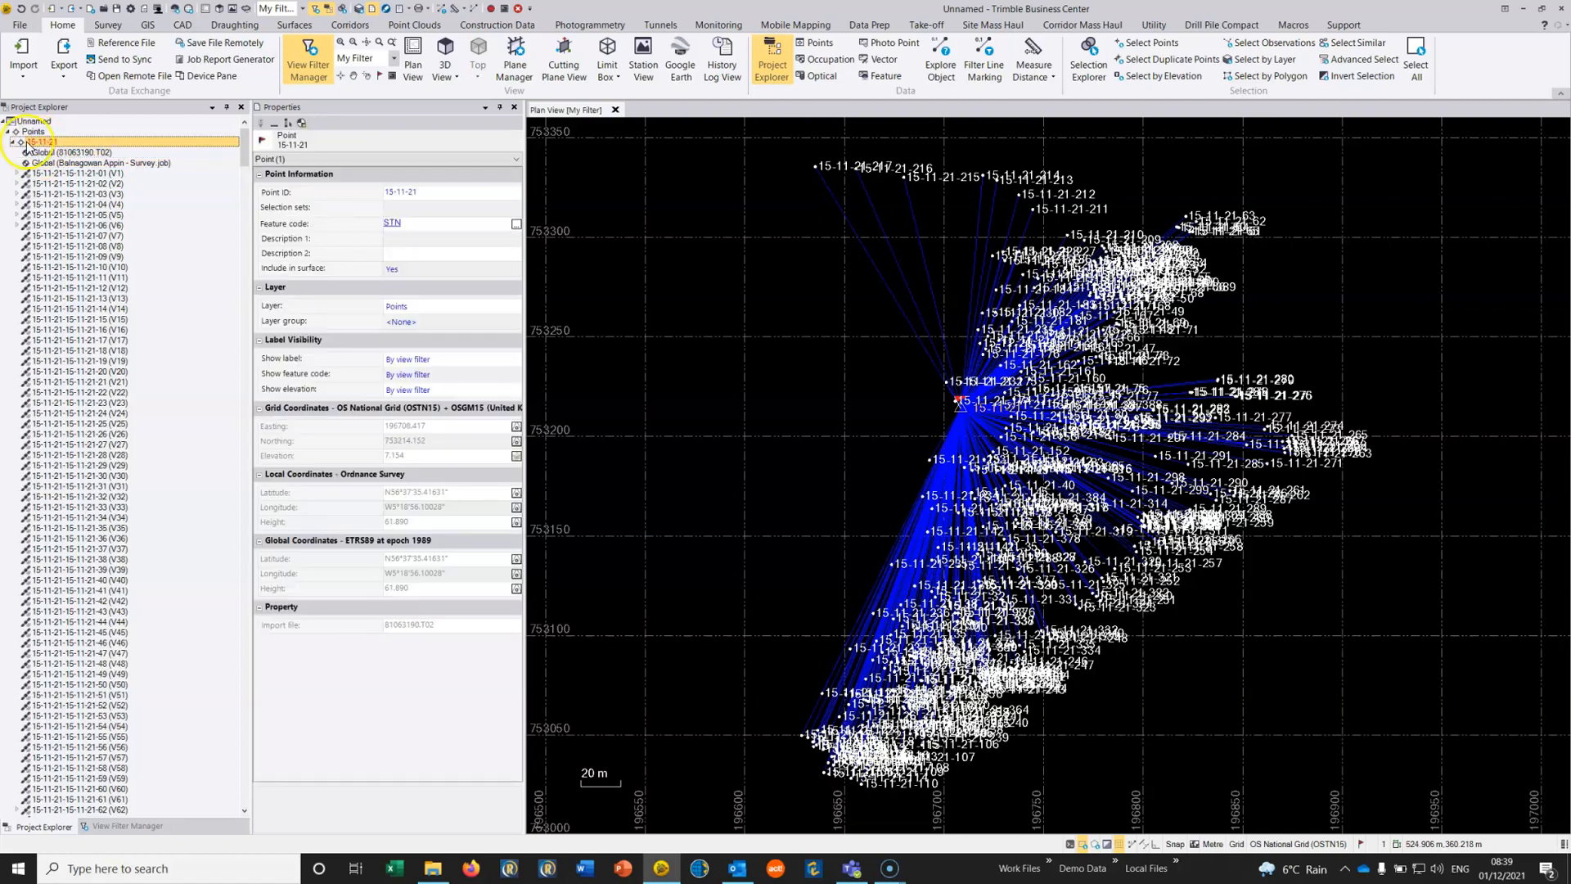
pyautogui.click(49, 153)
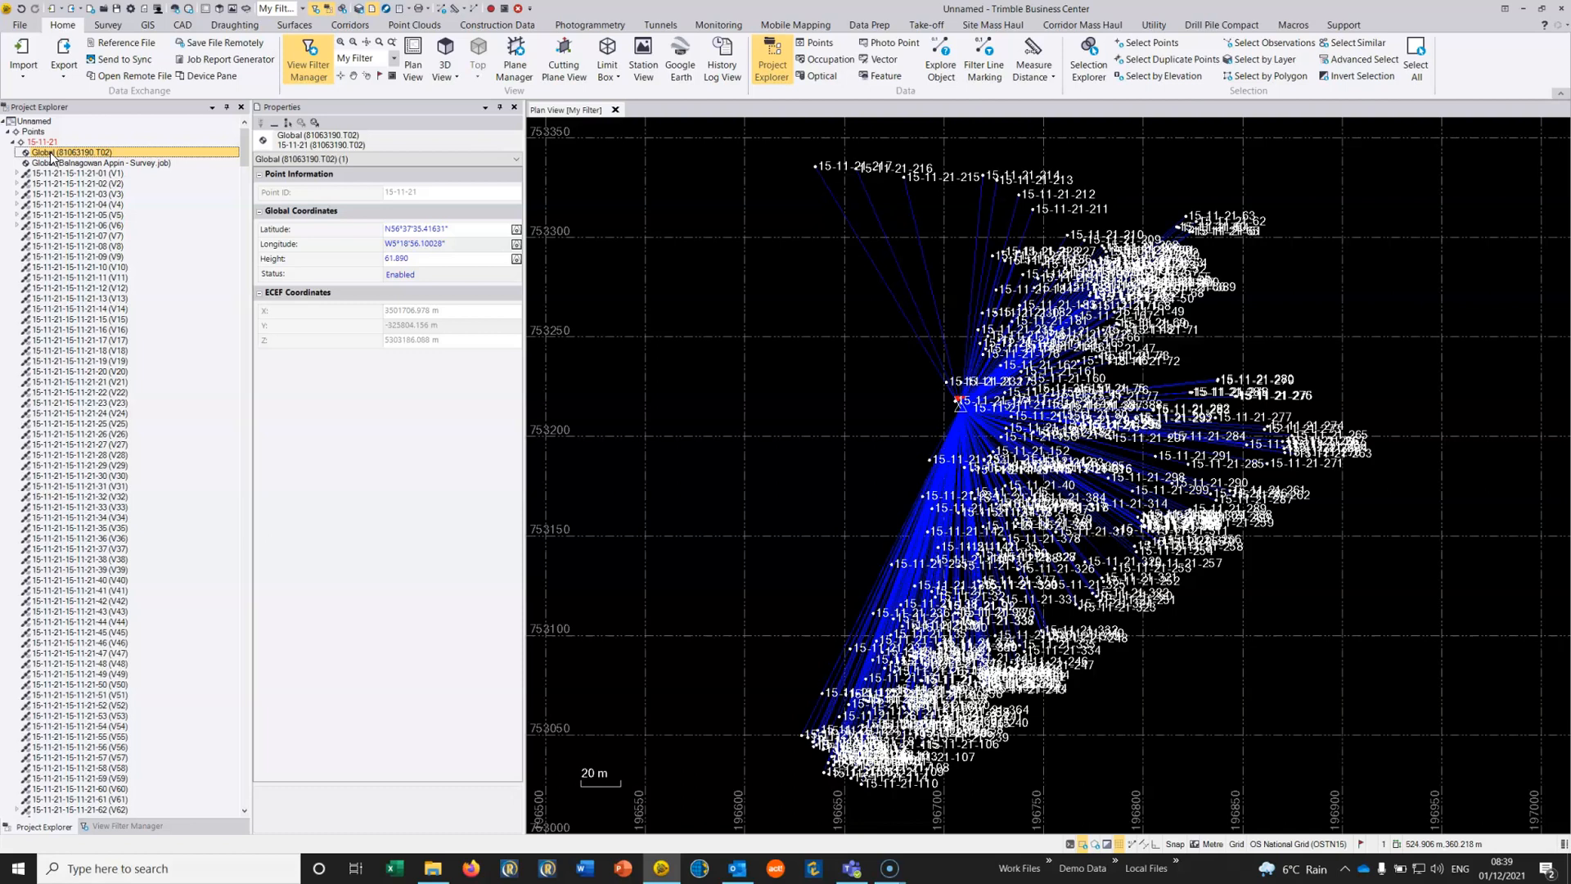
pyautogui.click(55, 164)
pyautogui.click(53, 154)
pyautogui.click(54, 165)
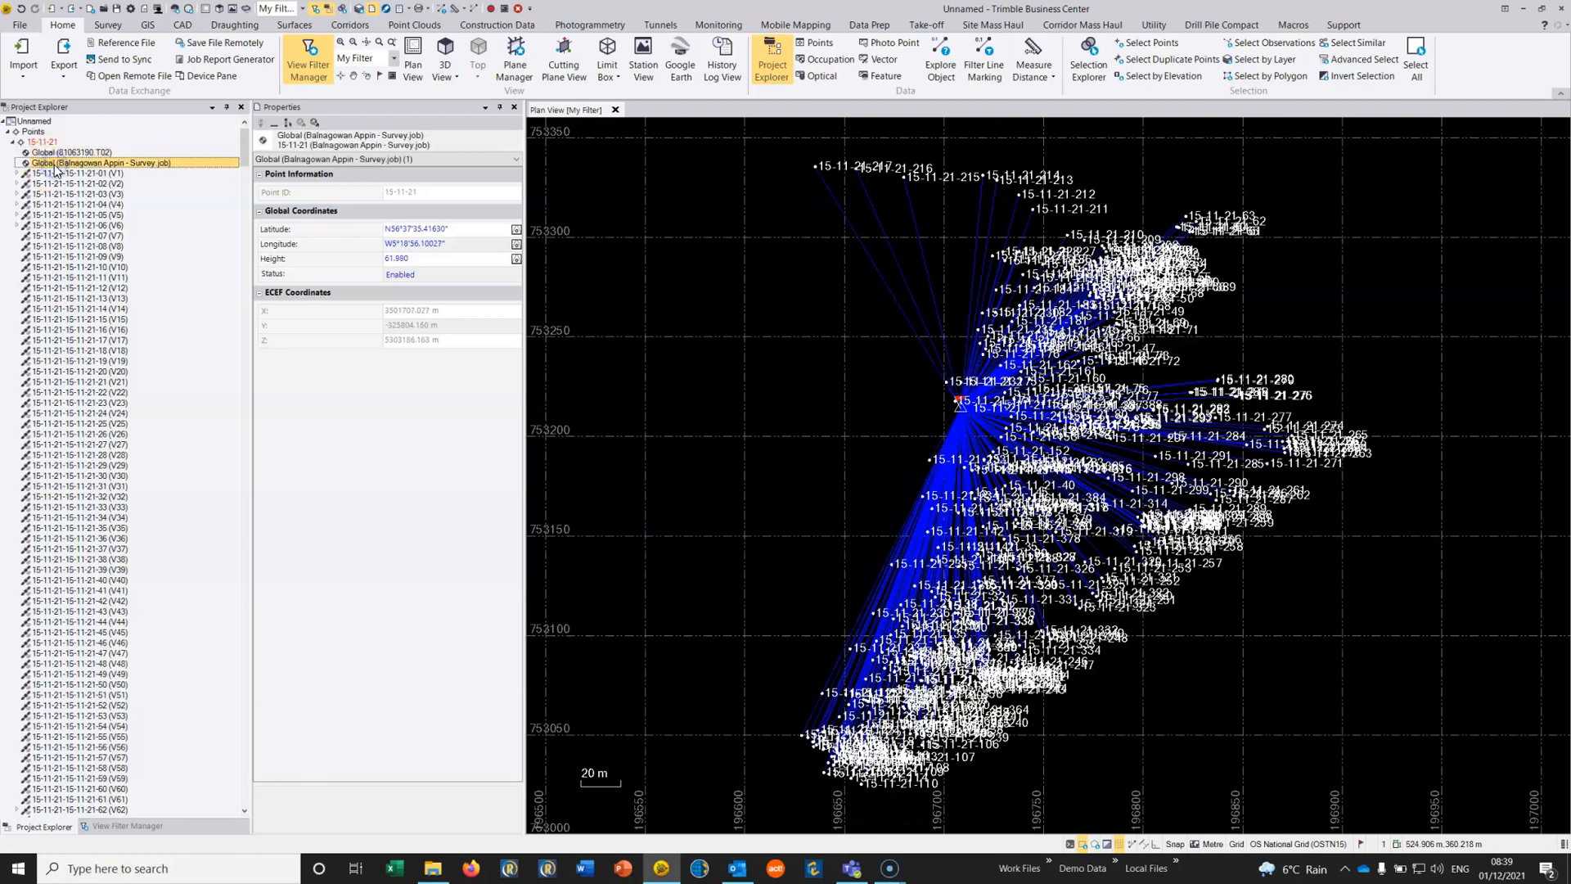
pyautogui.click(61, 154)
pyautogui.click(62, 162)
pyautogui.click(62, 154)
# Delete the global coordinate that came from the Balnagowan Appin - Survey job under base point 15-11-21
pyautogui.click(159, 163)
pyautogui.rightClick(150, 169)
pyautogui.click(164, 170)
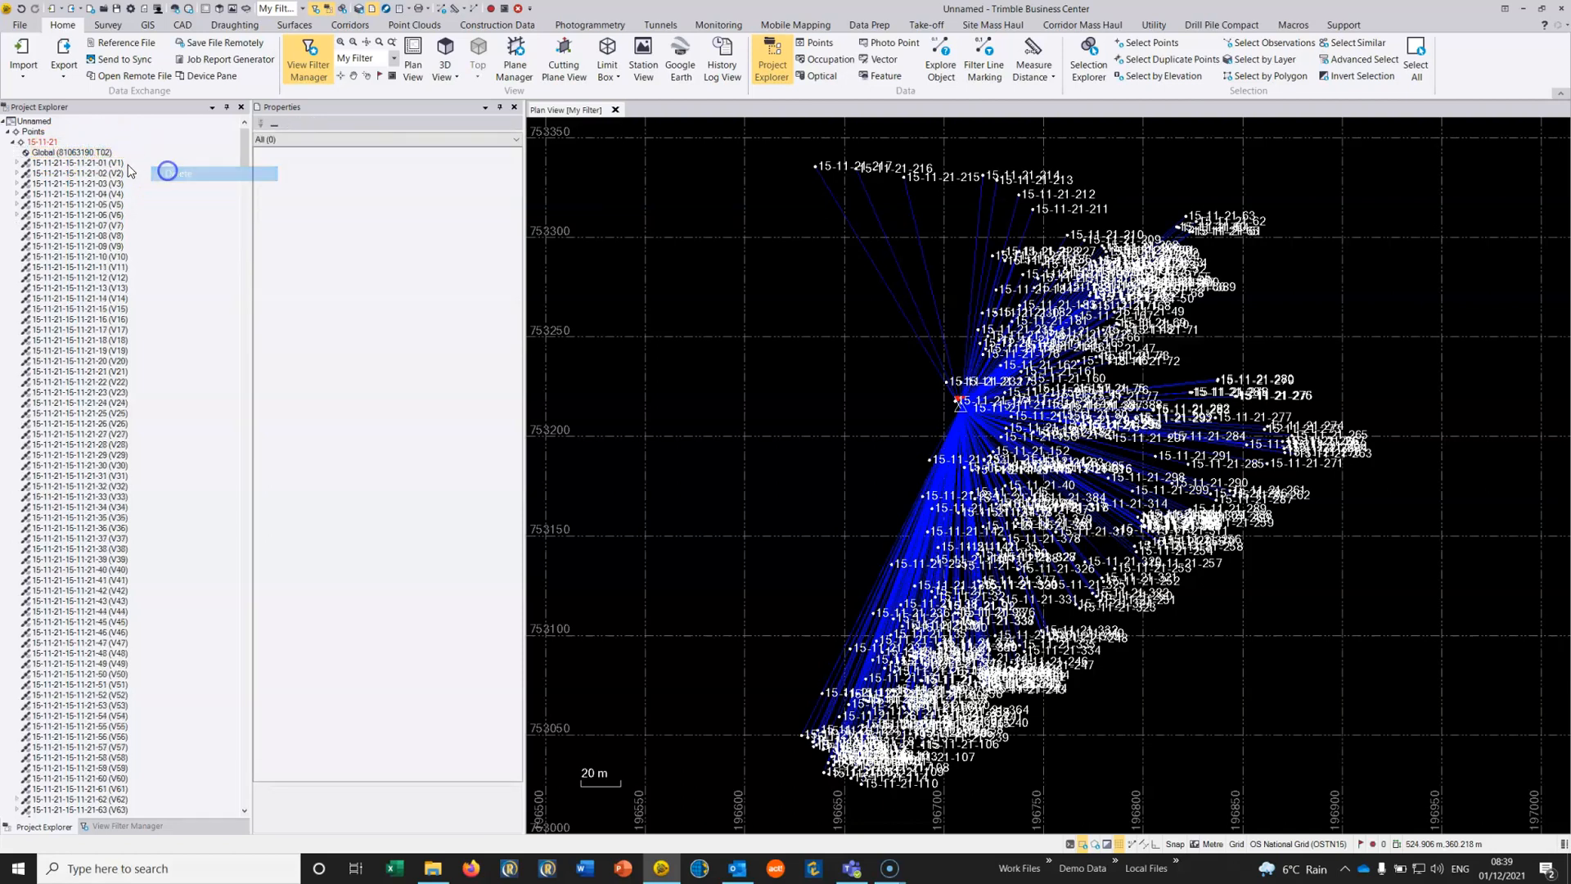
# Set the remaining 81063190.T02 global coordinate of base point 15-11-21 to Unknown Quality for both horizontal position and height
pyautogui.click(102, 152)
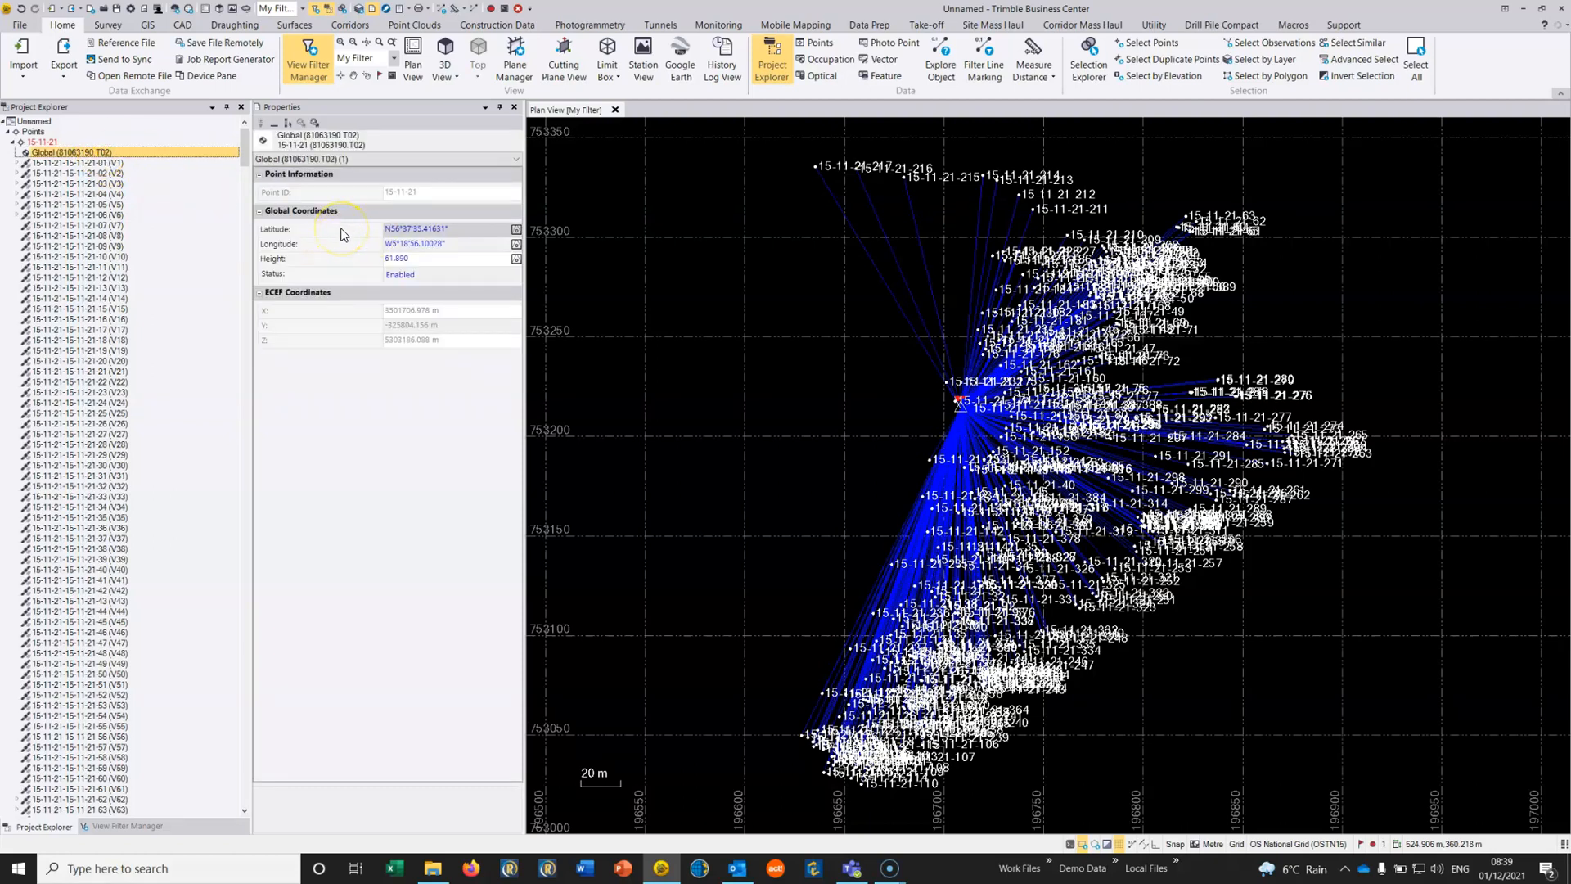
pyautogui.click(443, 249)
pyautogui.click(81, 156)
pyautogui.click(516, 231)
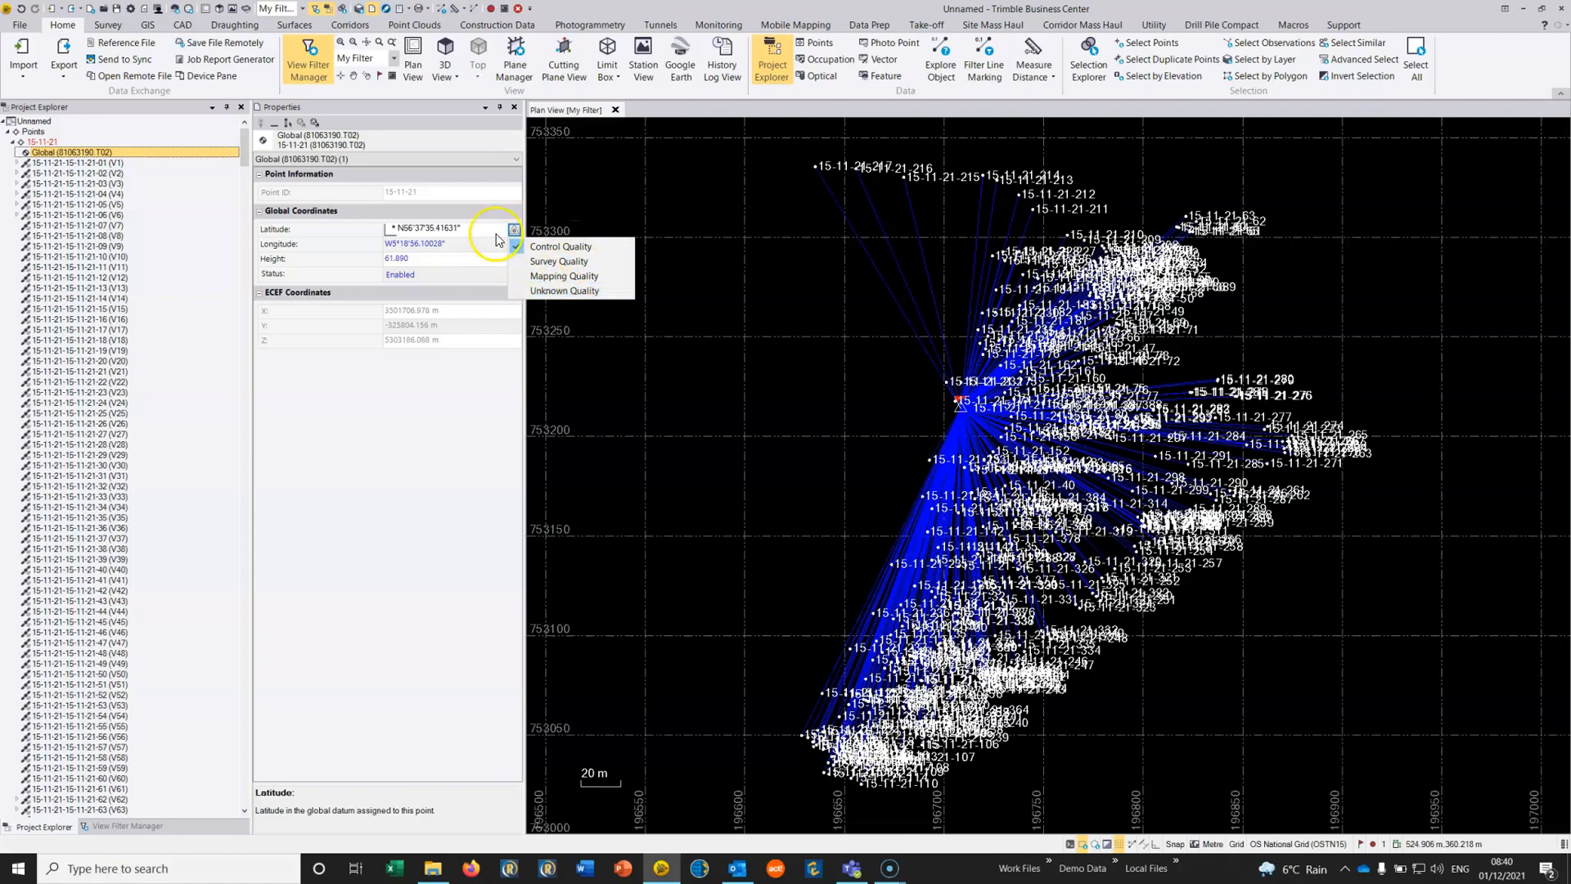
pyautogui.click(550, 290)
pyautogui.click(515, 259)
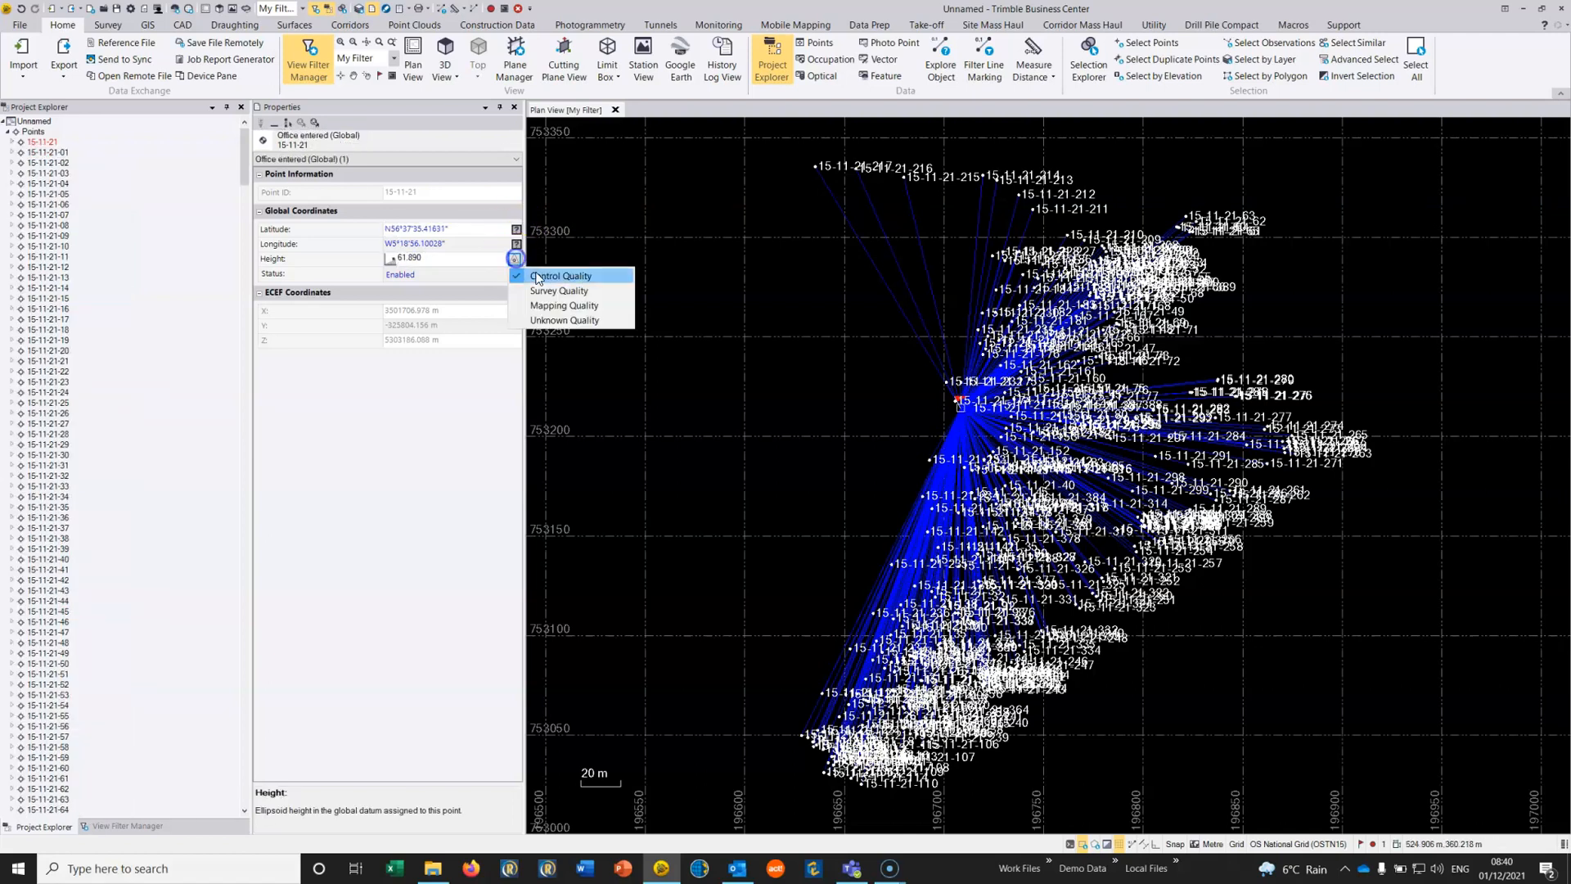
pyautogui.click(553, 320)
pyautogui.click(471, 244)
pyautogui.click(471, 218)
pyautogui.click(472, 229)
pyautogui.click(463, 259)
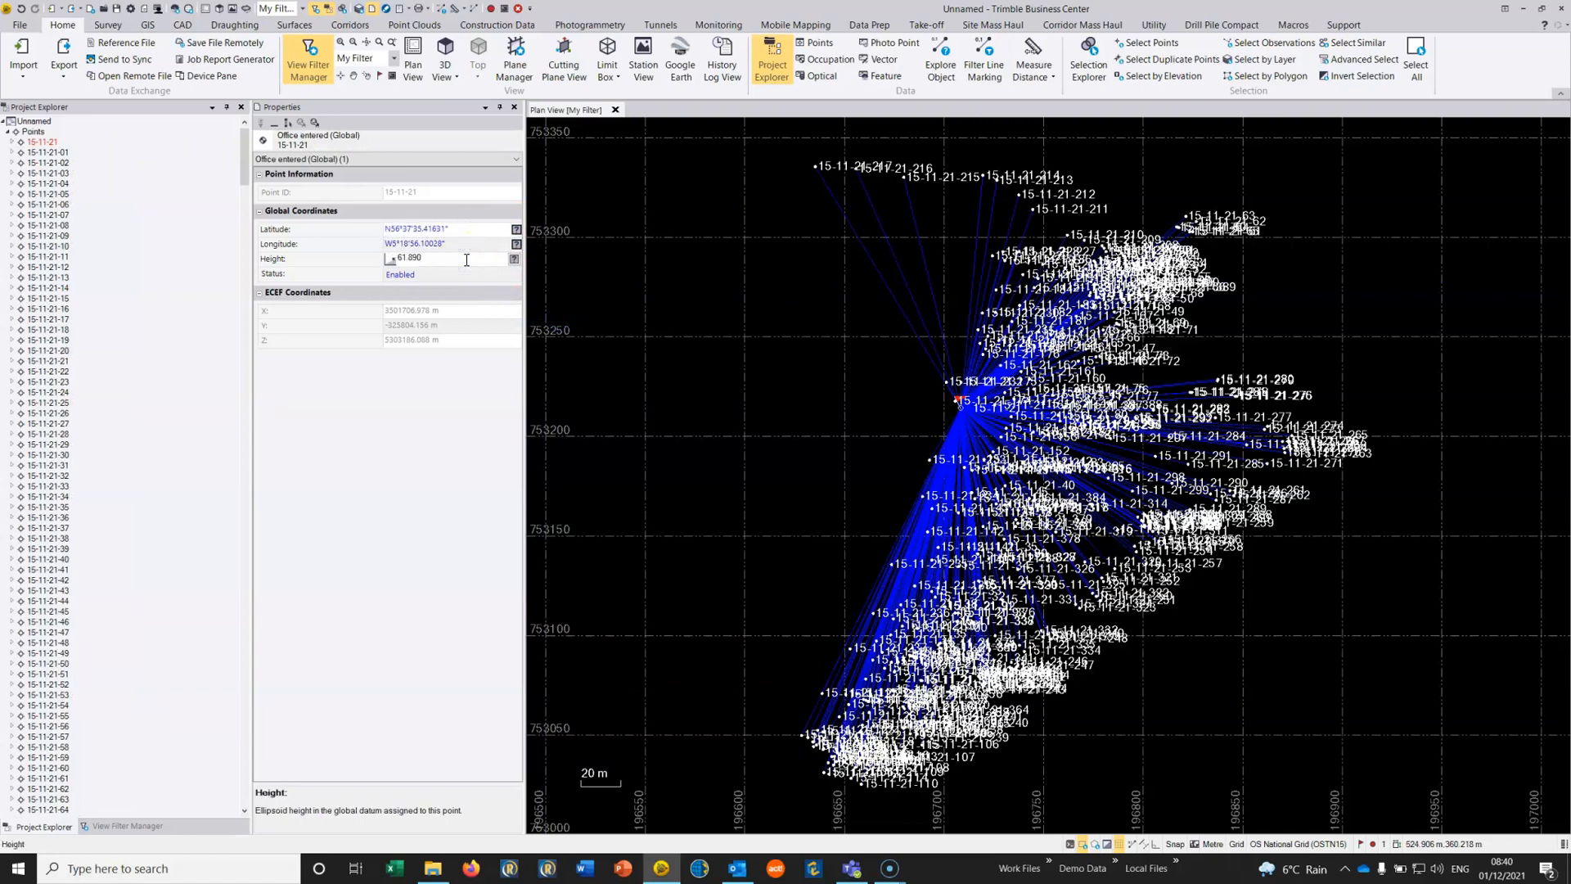
# Expand base point 15-11-21 again and check the quality options of its office-entered global coordinate, then clear the selection
pyautogui.click(13, 143)
pyautogui.click(70, 153)
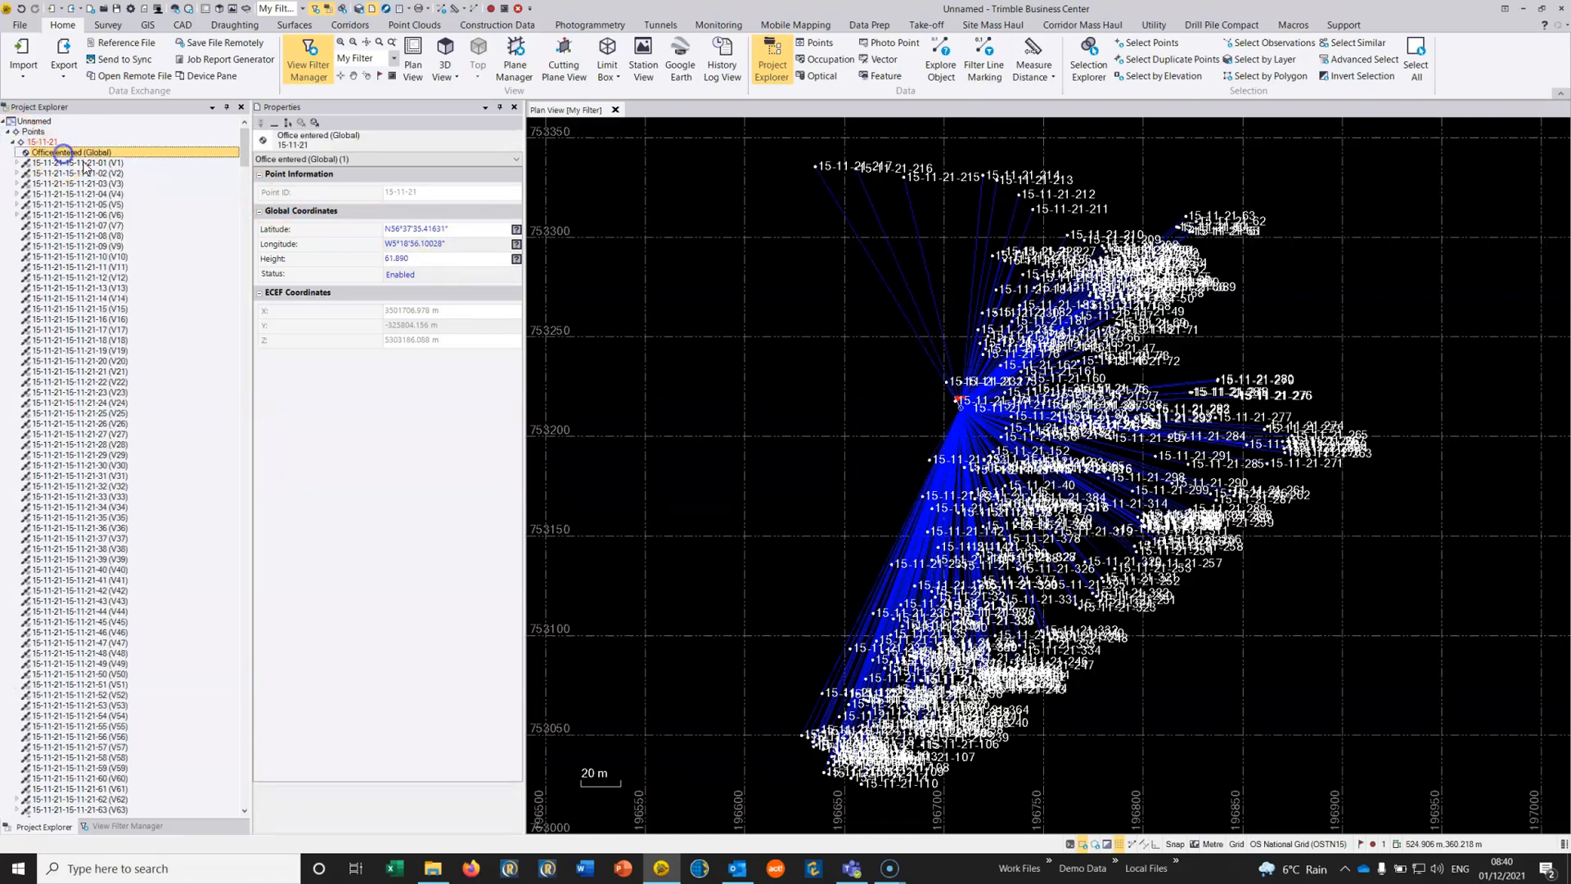
pyautogui.click(516, 230)
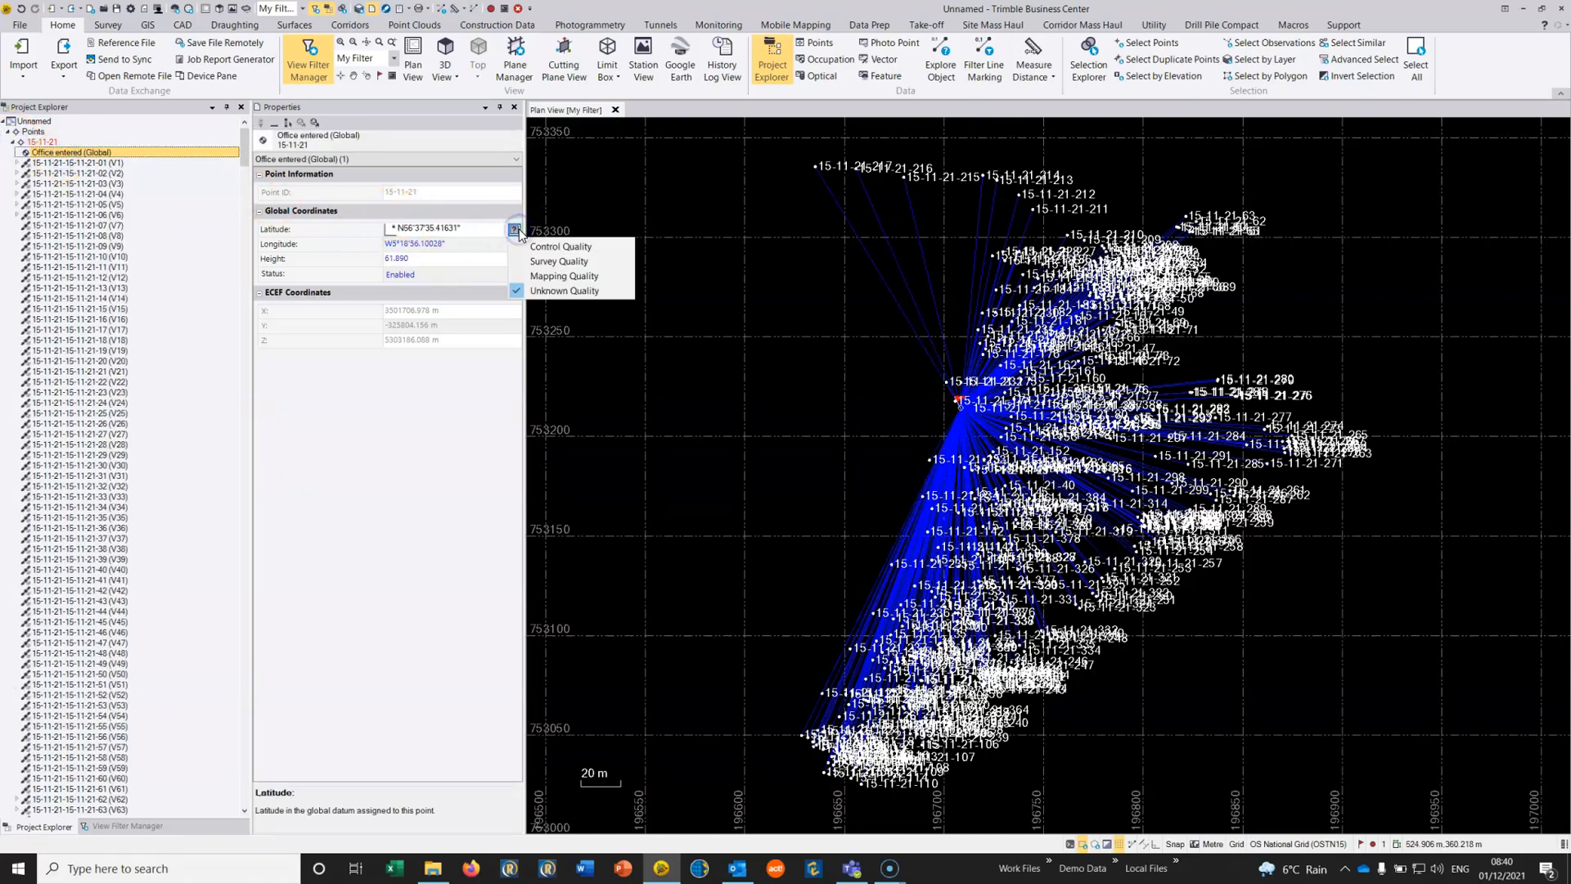
pyautogui.click(471, 199)
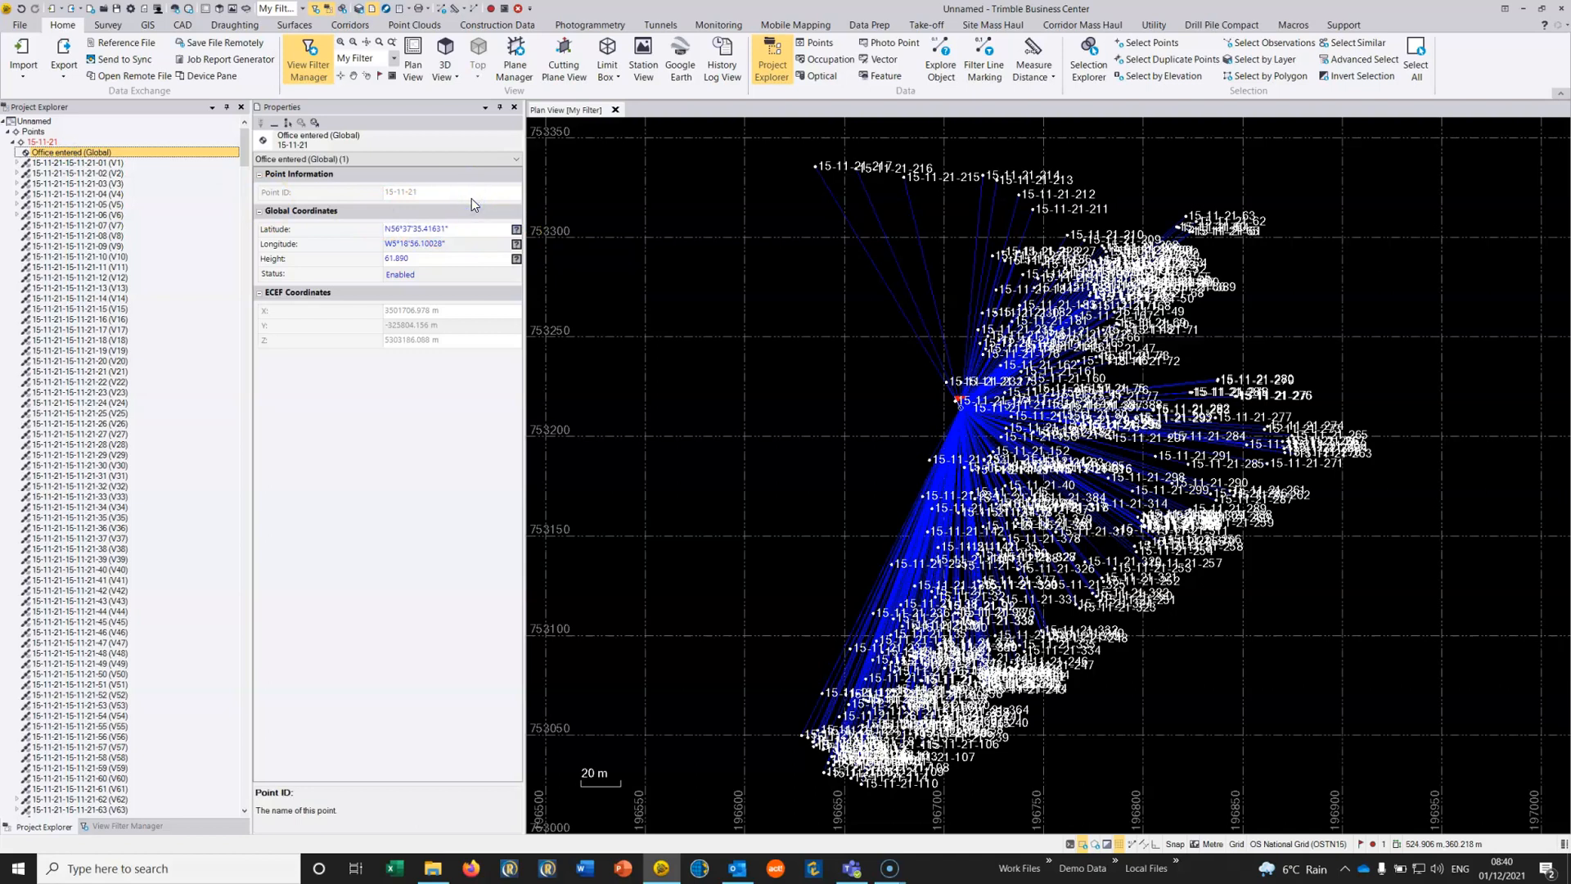
pyautogui.click(516, 230)
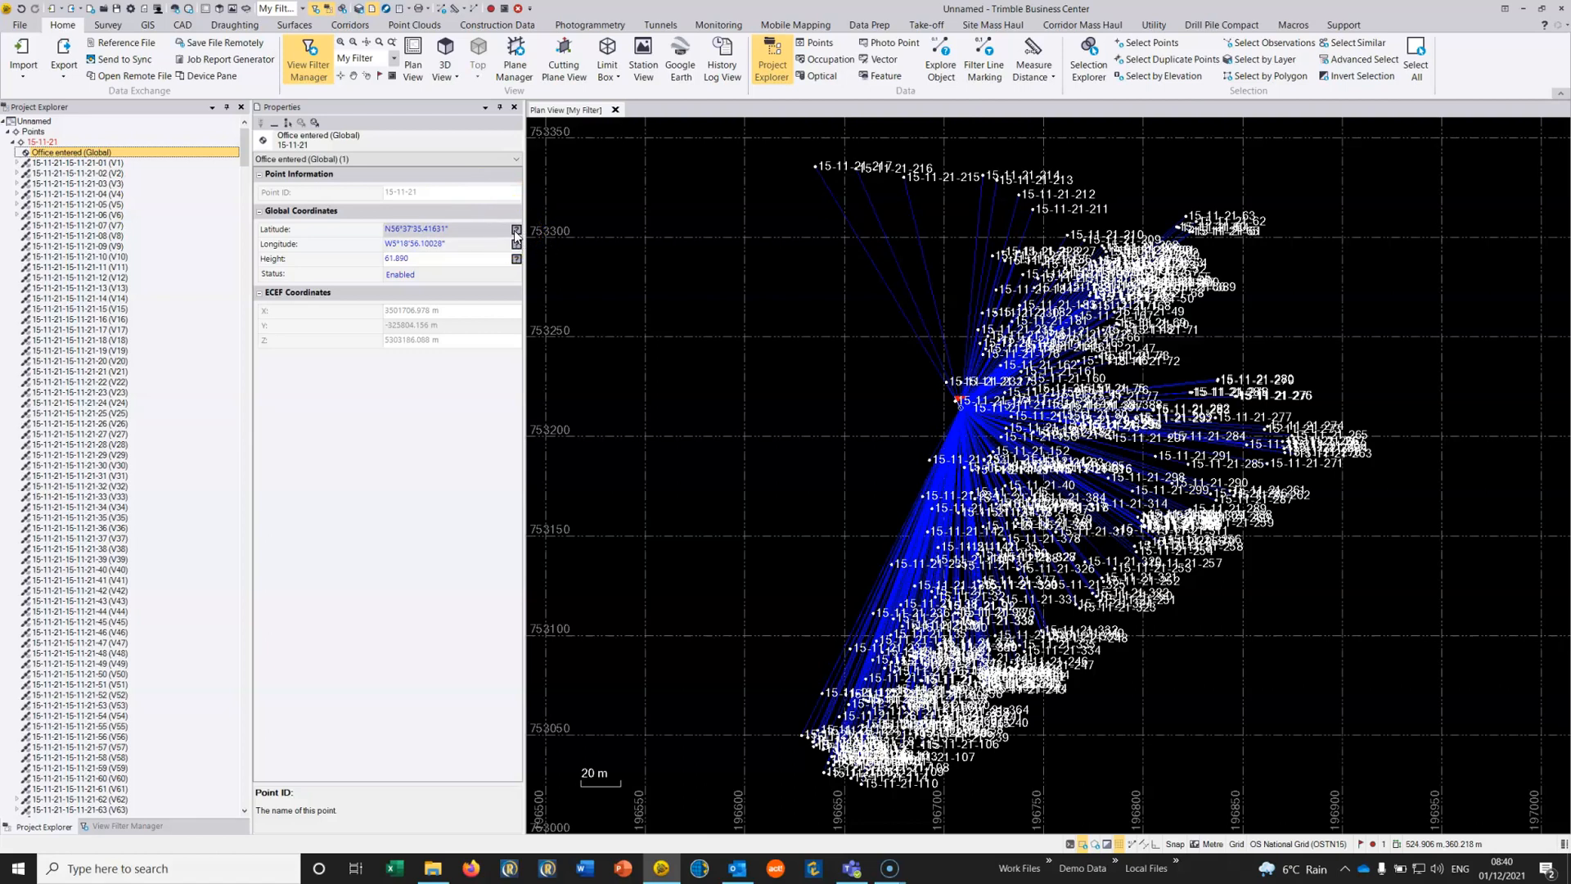
pyautogui.click(799, 414)
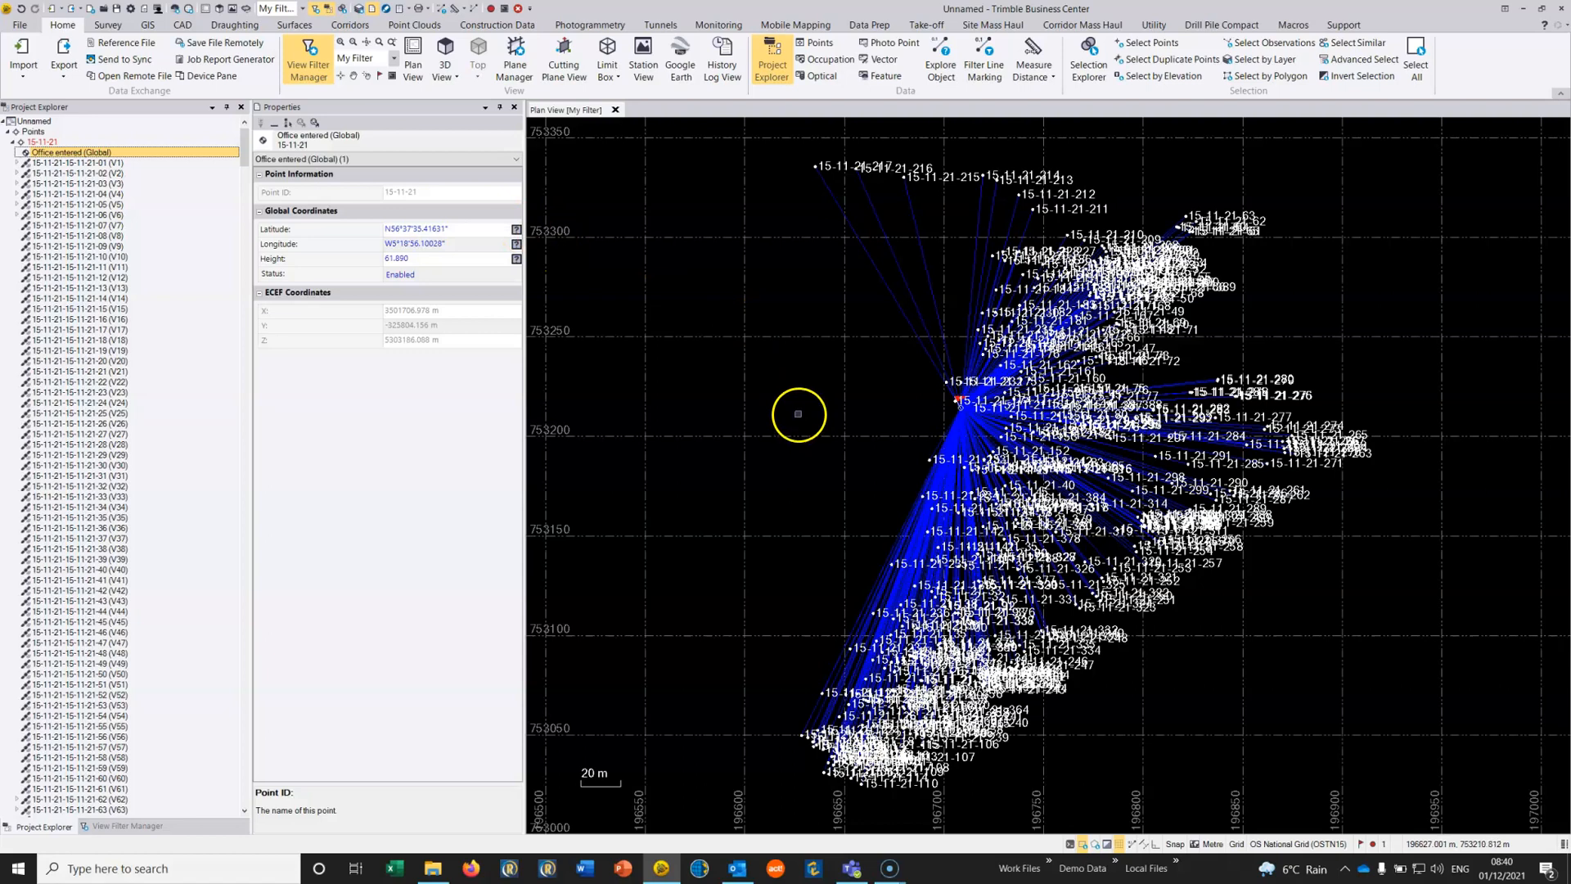
pyautogui.click(516, 230)
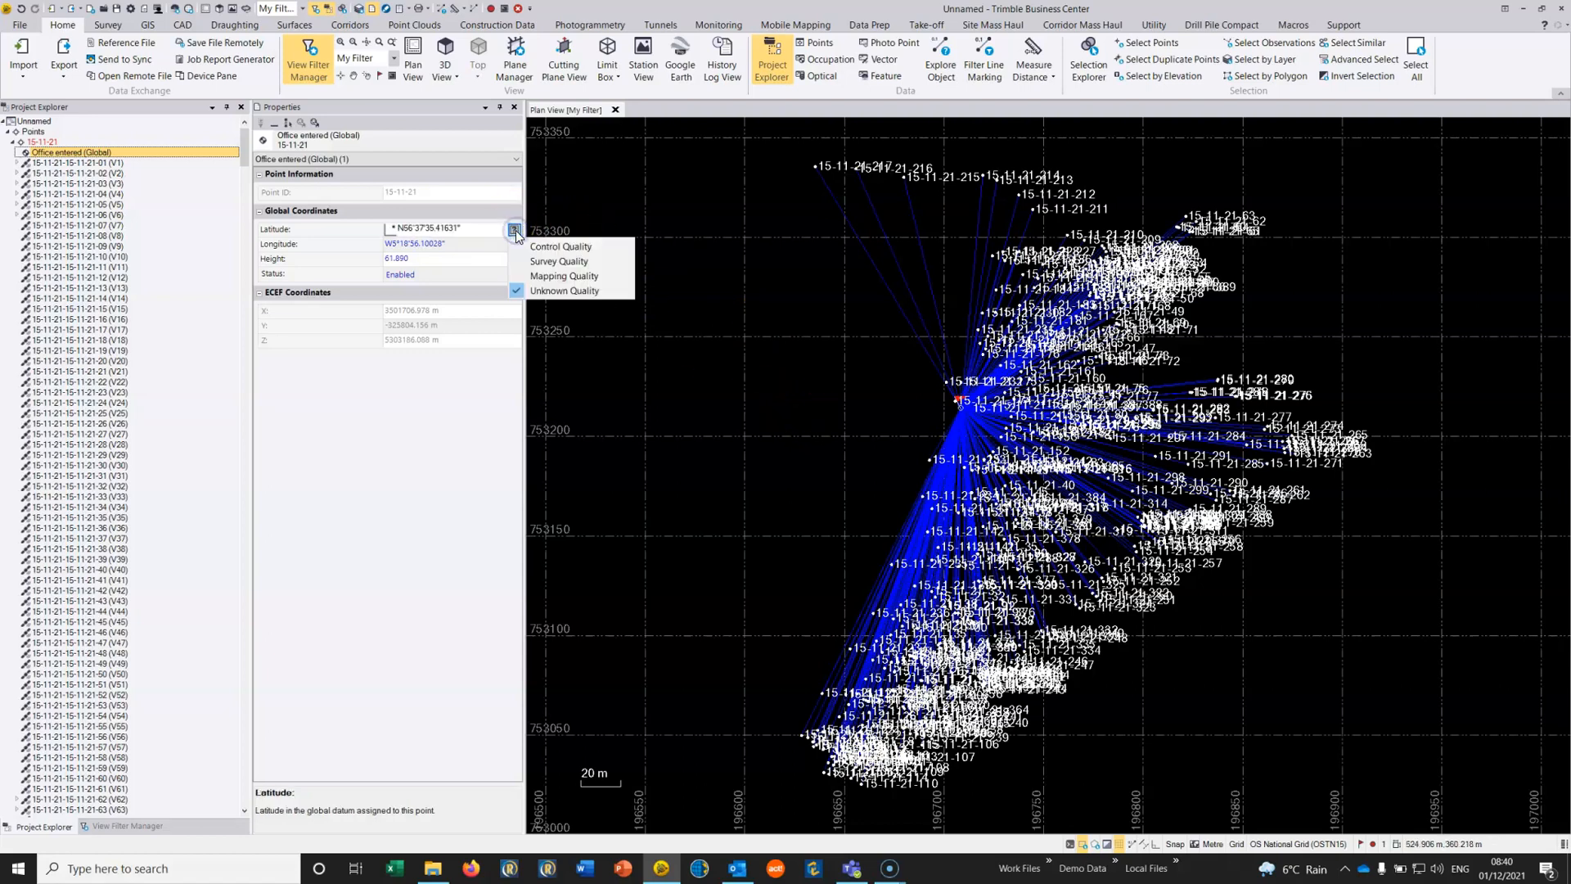
pyautogui.click(666, 238)
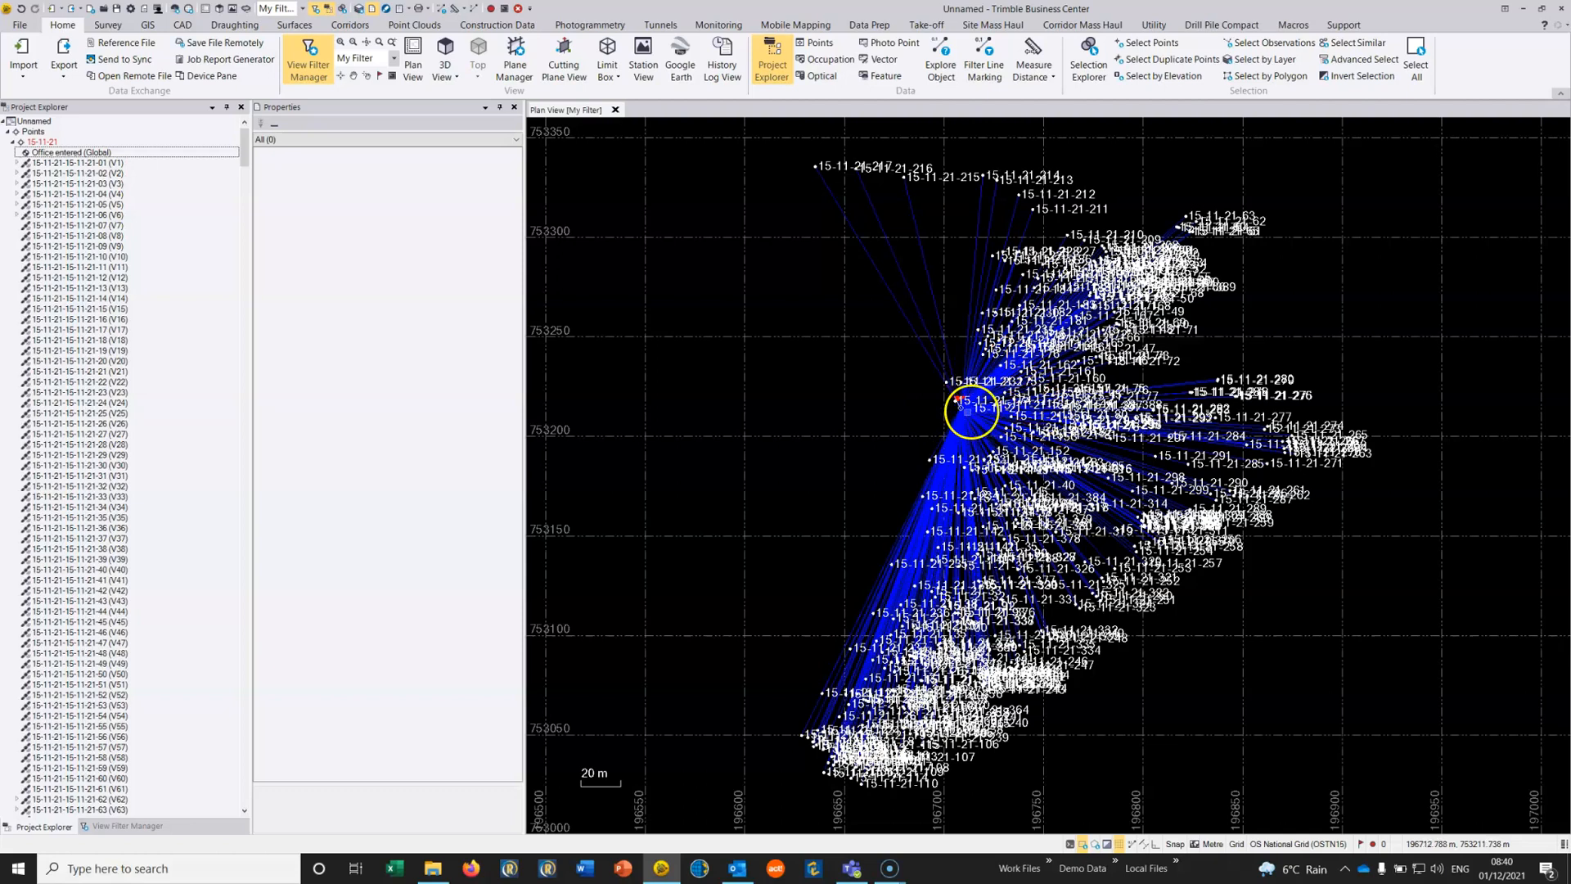
# Start creating a new point on the Points layer with the point ID Old Base
pyautogui.scroll(-1, 968, 410)
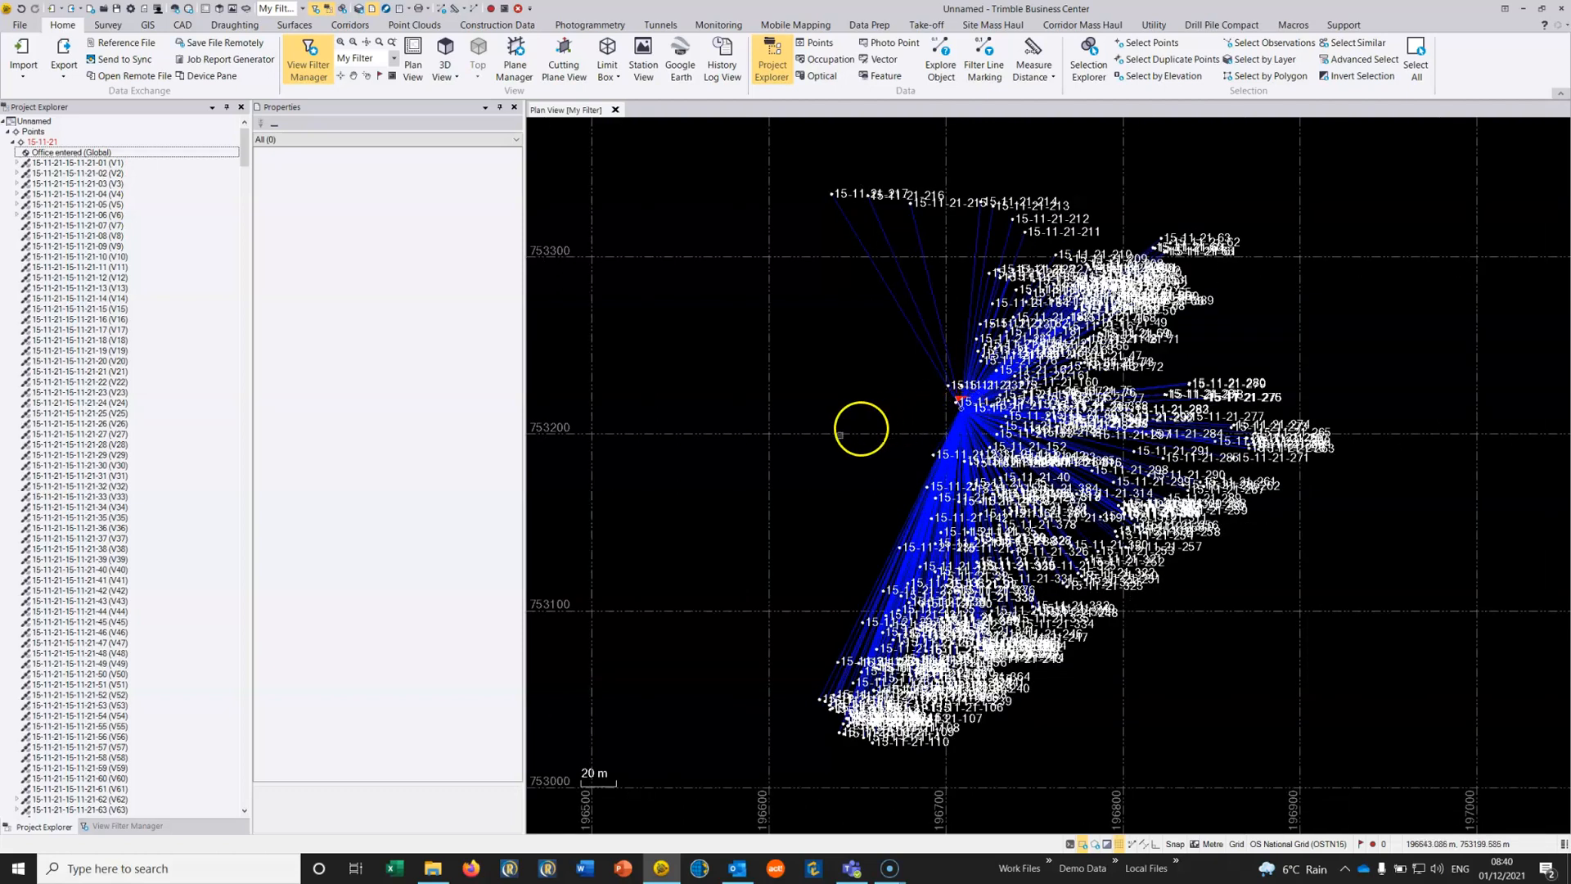
pyautogui.scroll(-1, 800, 445)
pyautogui.moveTo(800, 445); pyautogui.dragTo(887, 351)
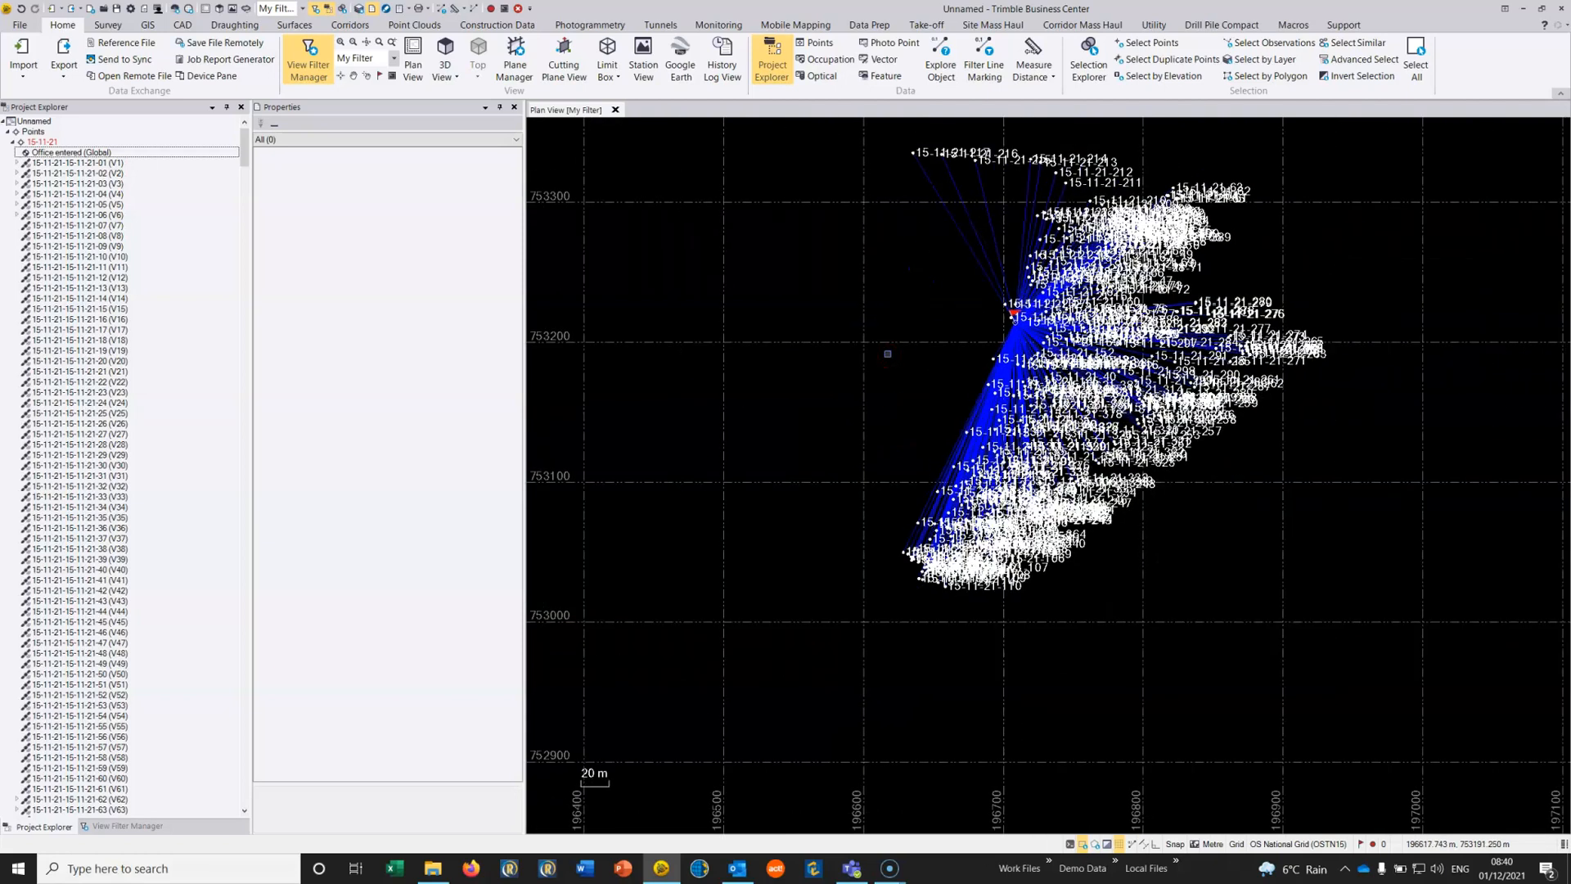
pyautogui.scroll(3, 620, 263)
pyautogui.scroll(1, 826, 293)
pyautogui.moveTo(1124, 329); pyautogui.dragTo(772, 330)
pyautogui.scroll(2, 1048, 358)
pyautogui.moveTo(1051, 352); pyautogui.dragTo(856, 322)
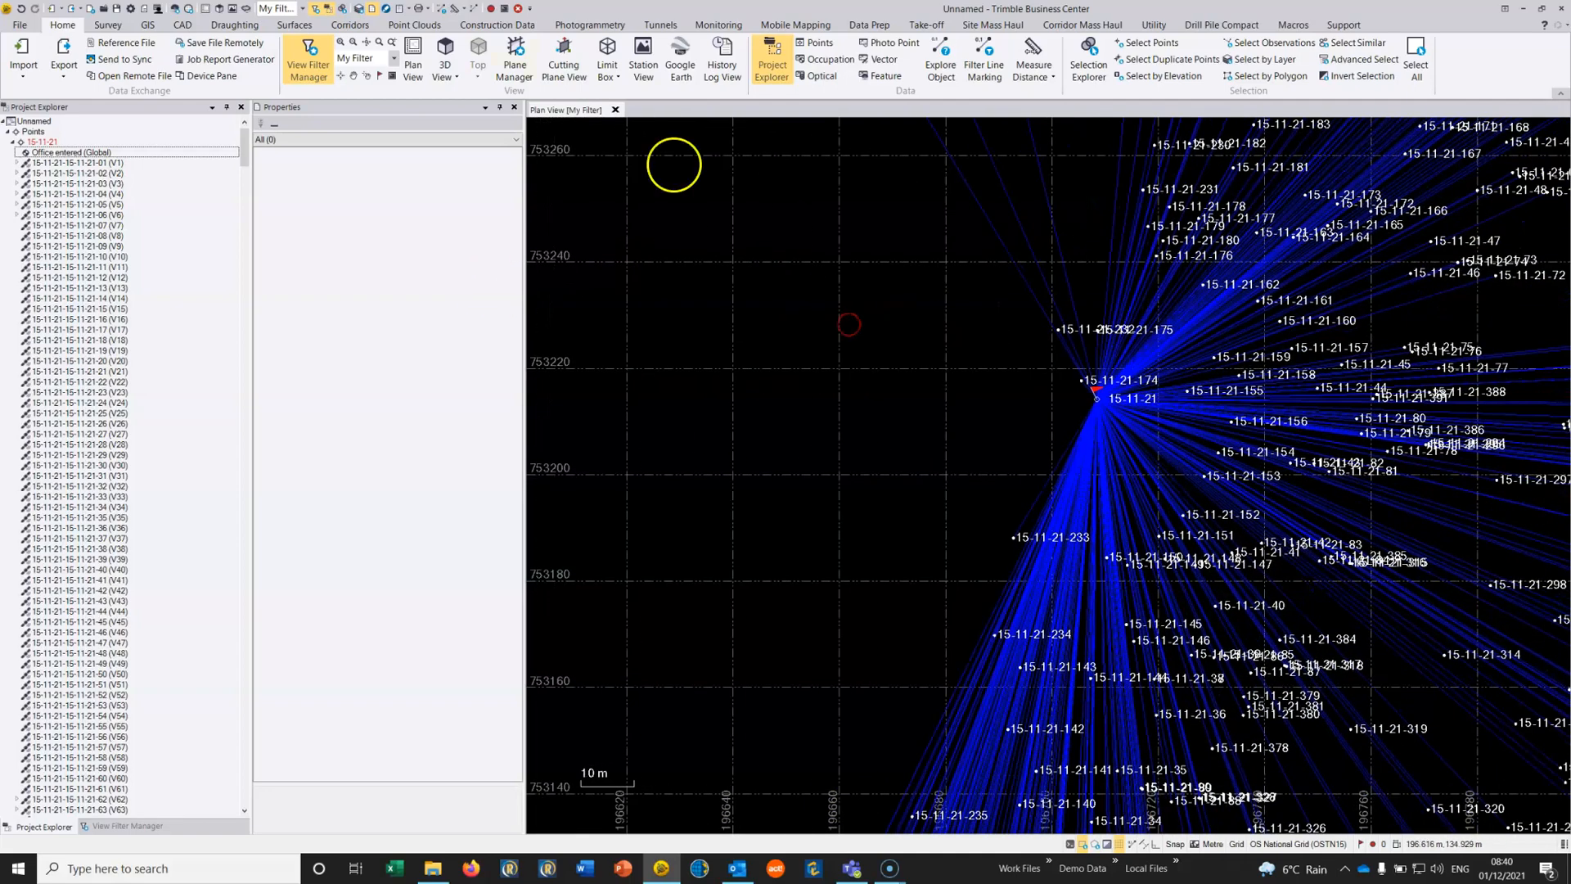
pyautogui.click(182, 24)
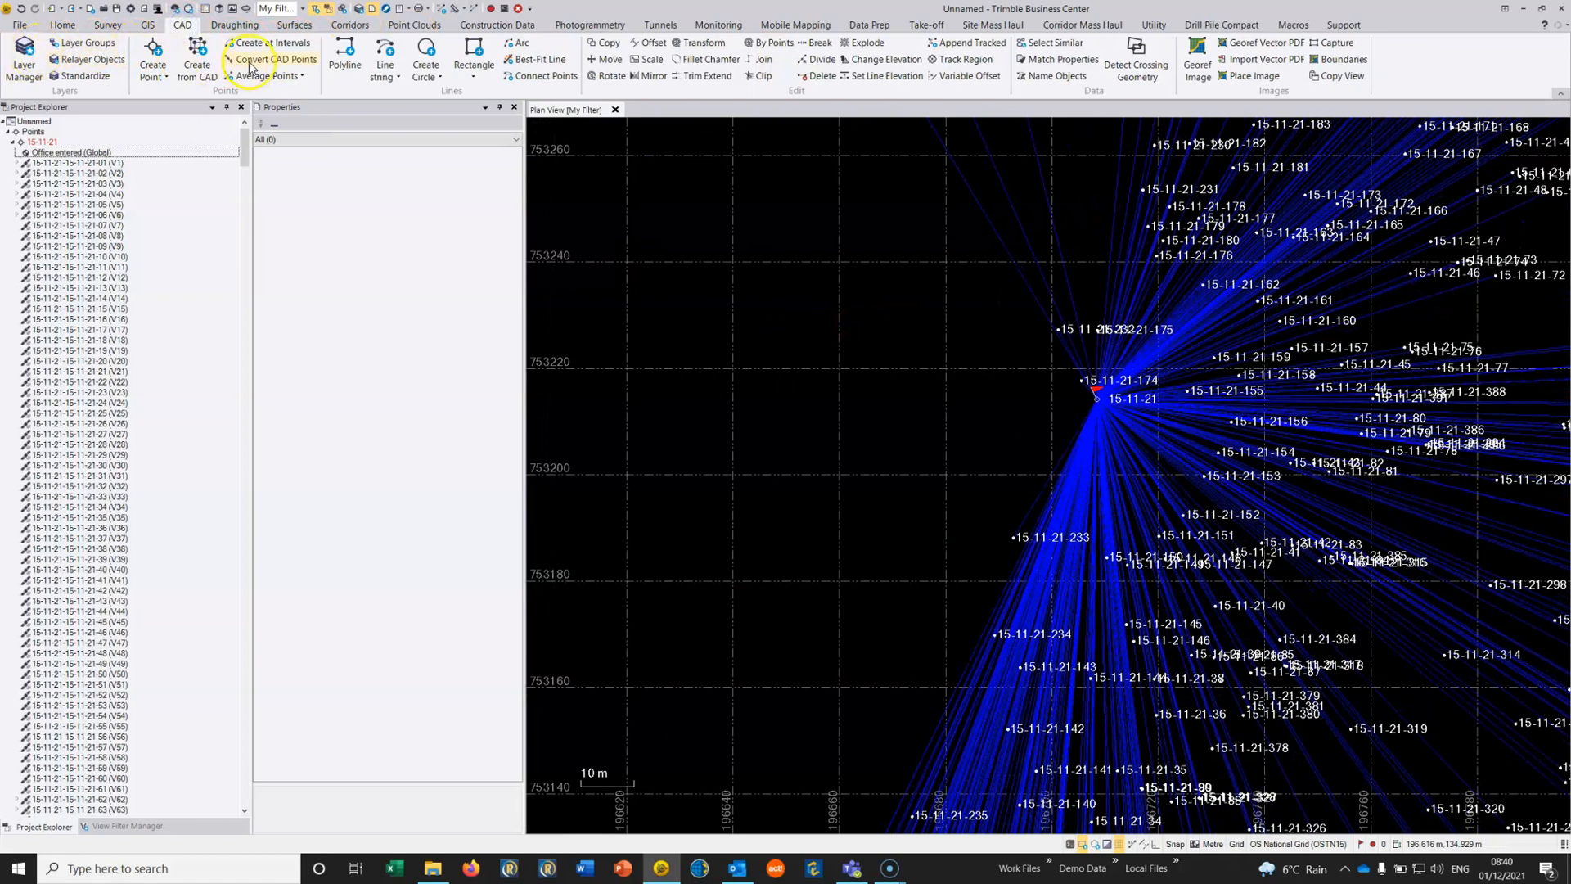
pyautogui.click(153, 51)
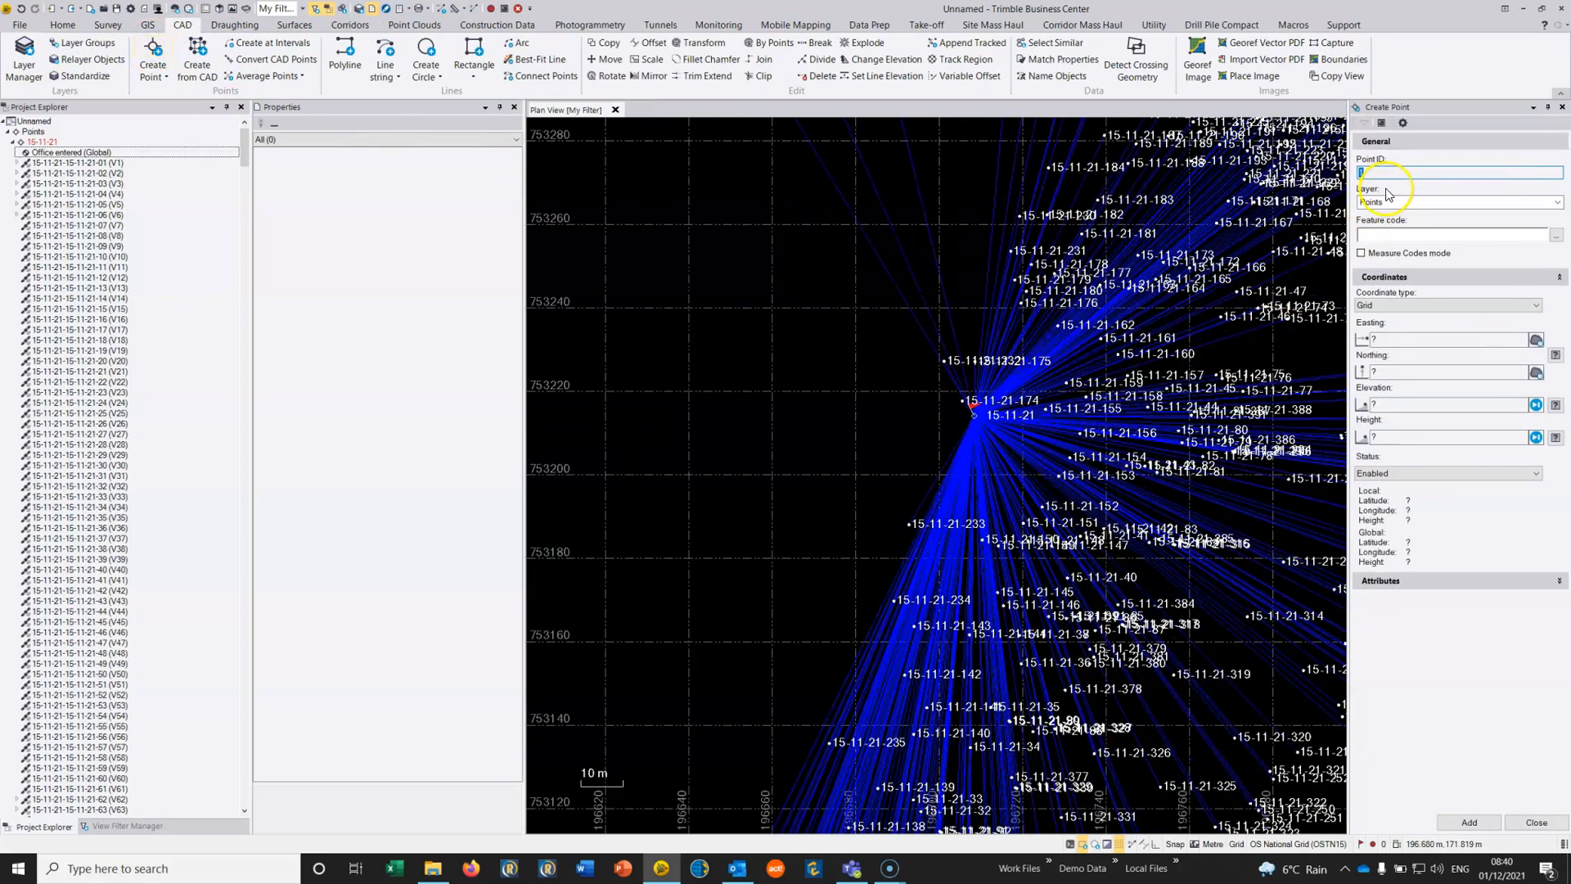
pyautogui.write('OLD BAse')
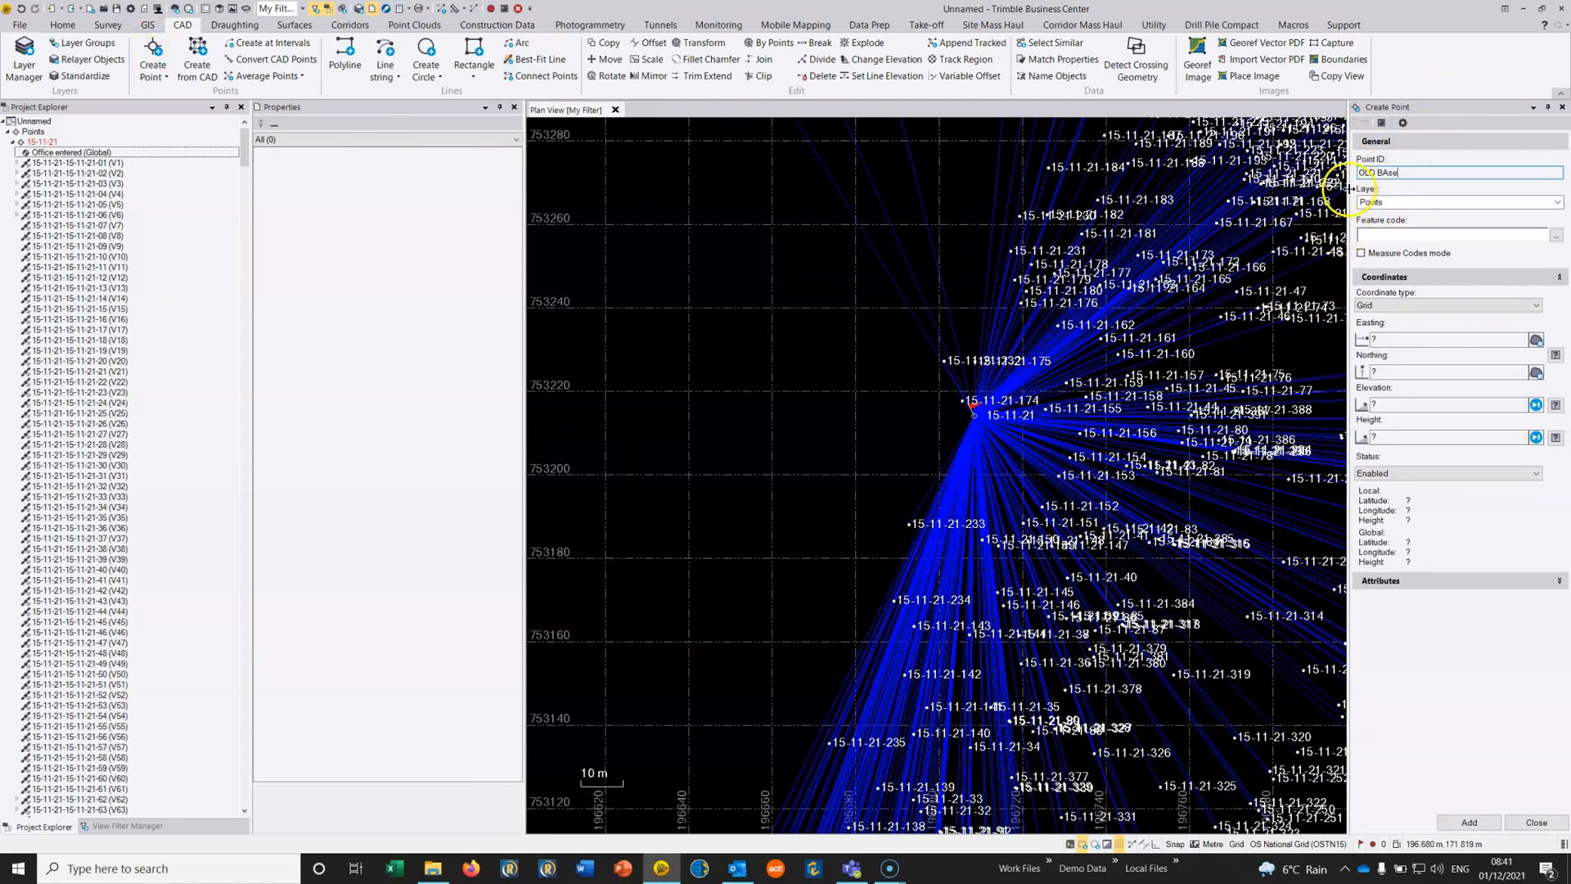
pyautogui.write('ld')
pyautogui.click(1382, 173)
# Place the Old Base point on base station 15-11-21 in the plan view, add it, and finish point creation
pyautogui.click(1385, 338)
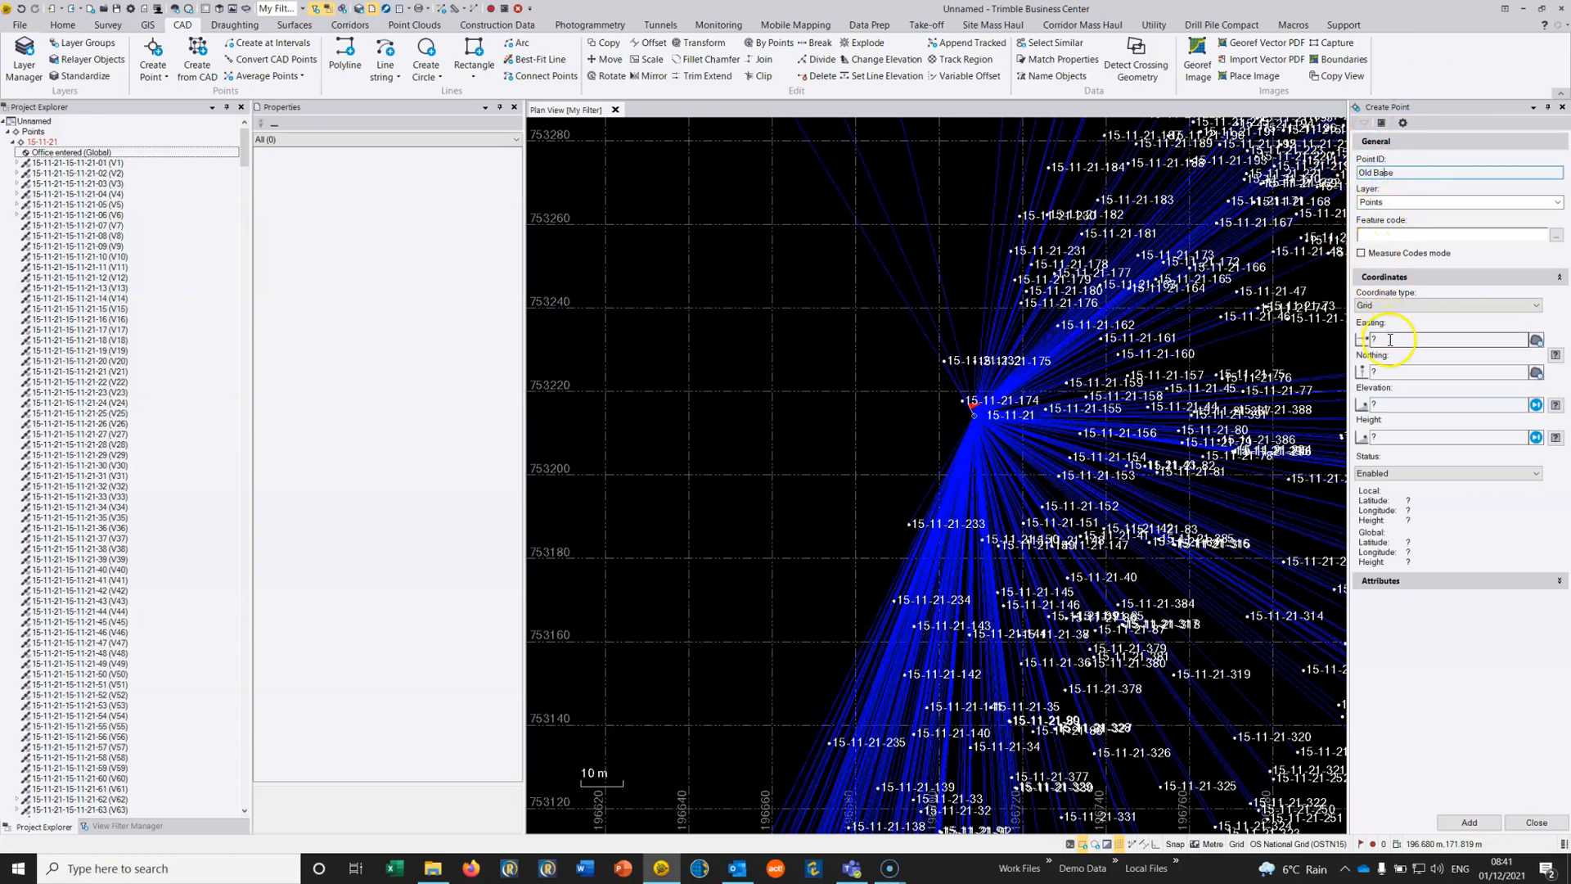
pyautogui.click(974, 415)
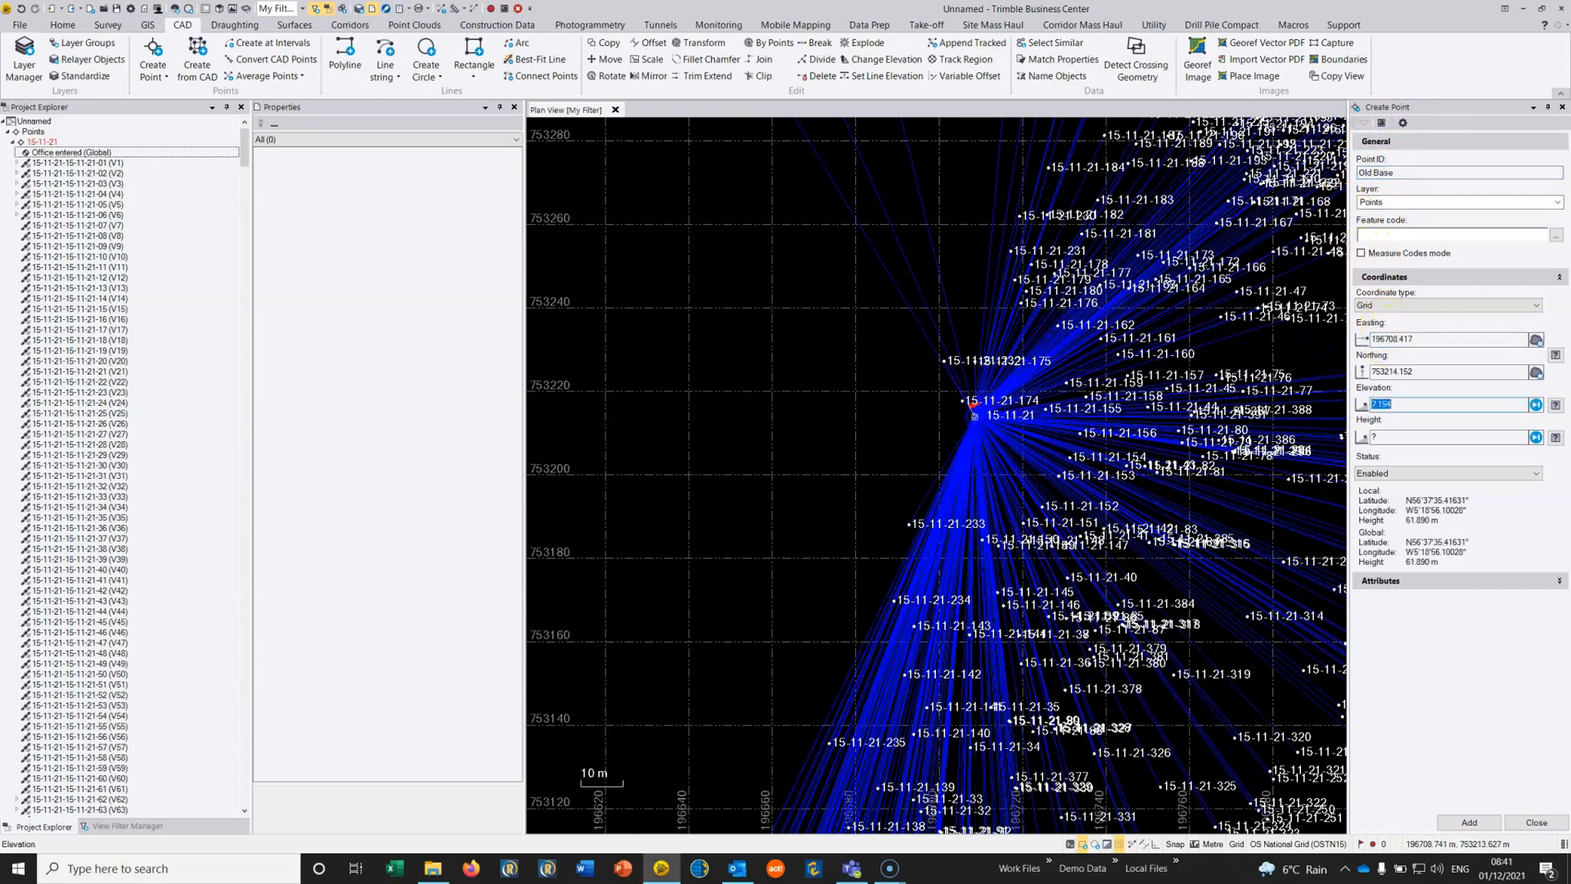
pyautogui.click(1446, 825)
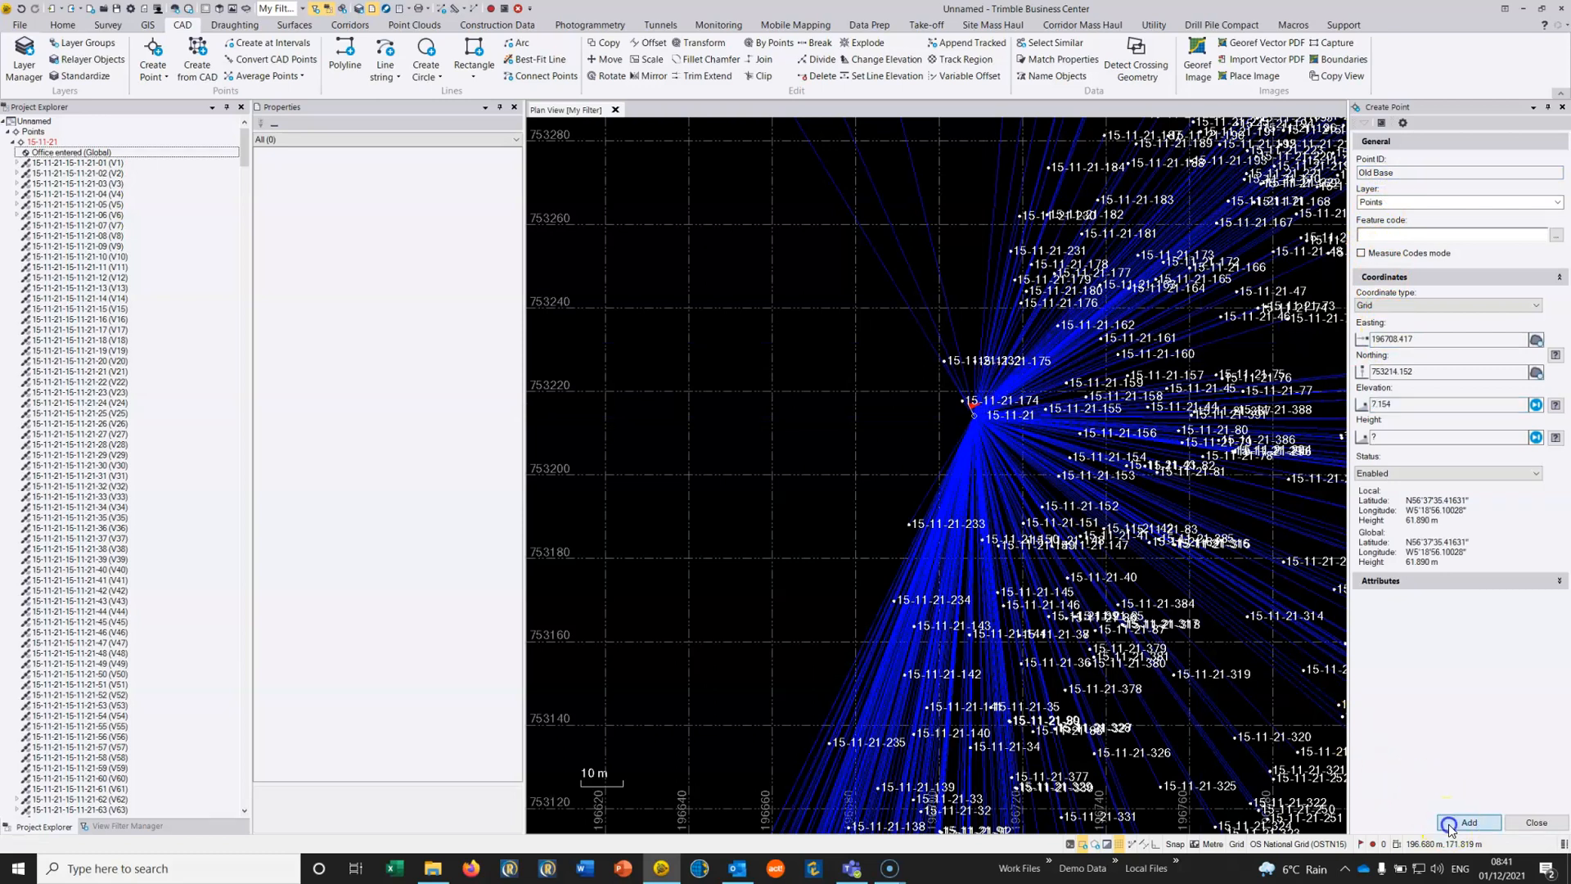
pyautogui.click(1561, 108)
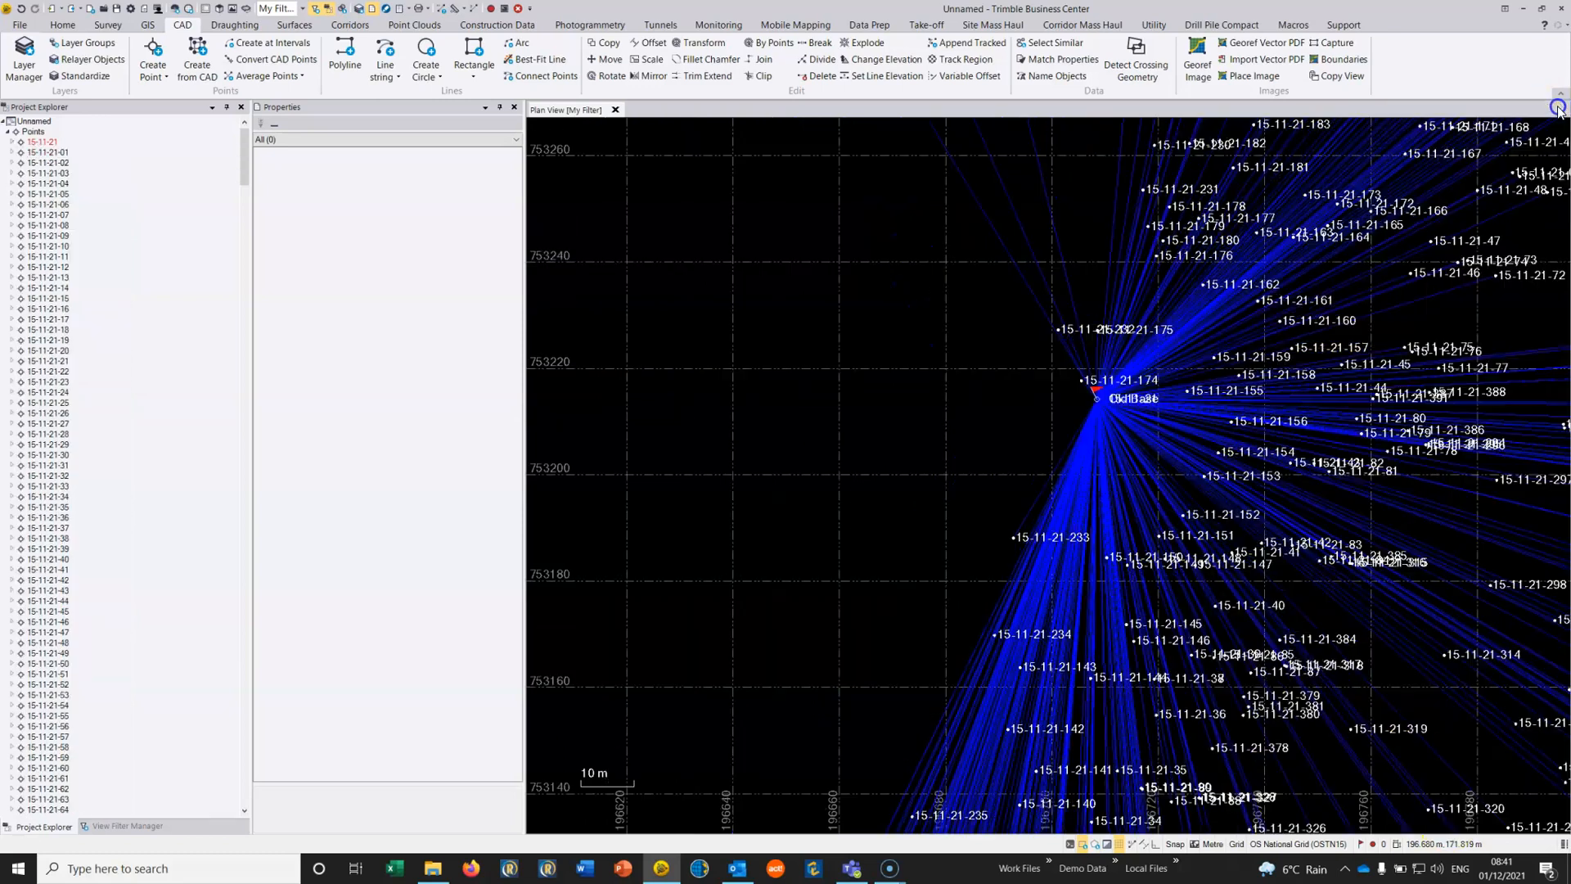
# Import all five .21o files from the OS RINEX Data folder in File Explorer into the plan view, then minimise the folder window
pyautogui.scroll(-2, 832, 383)
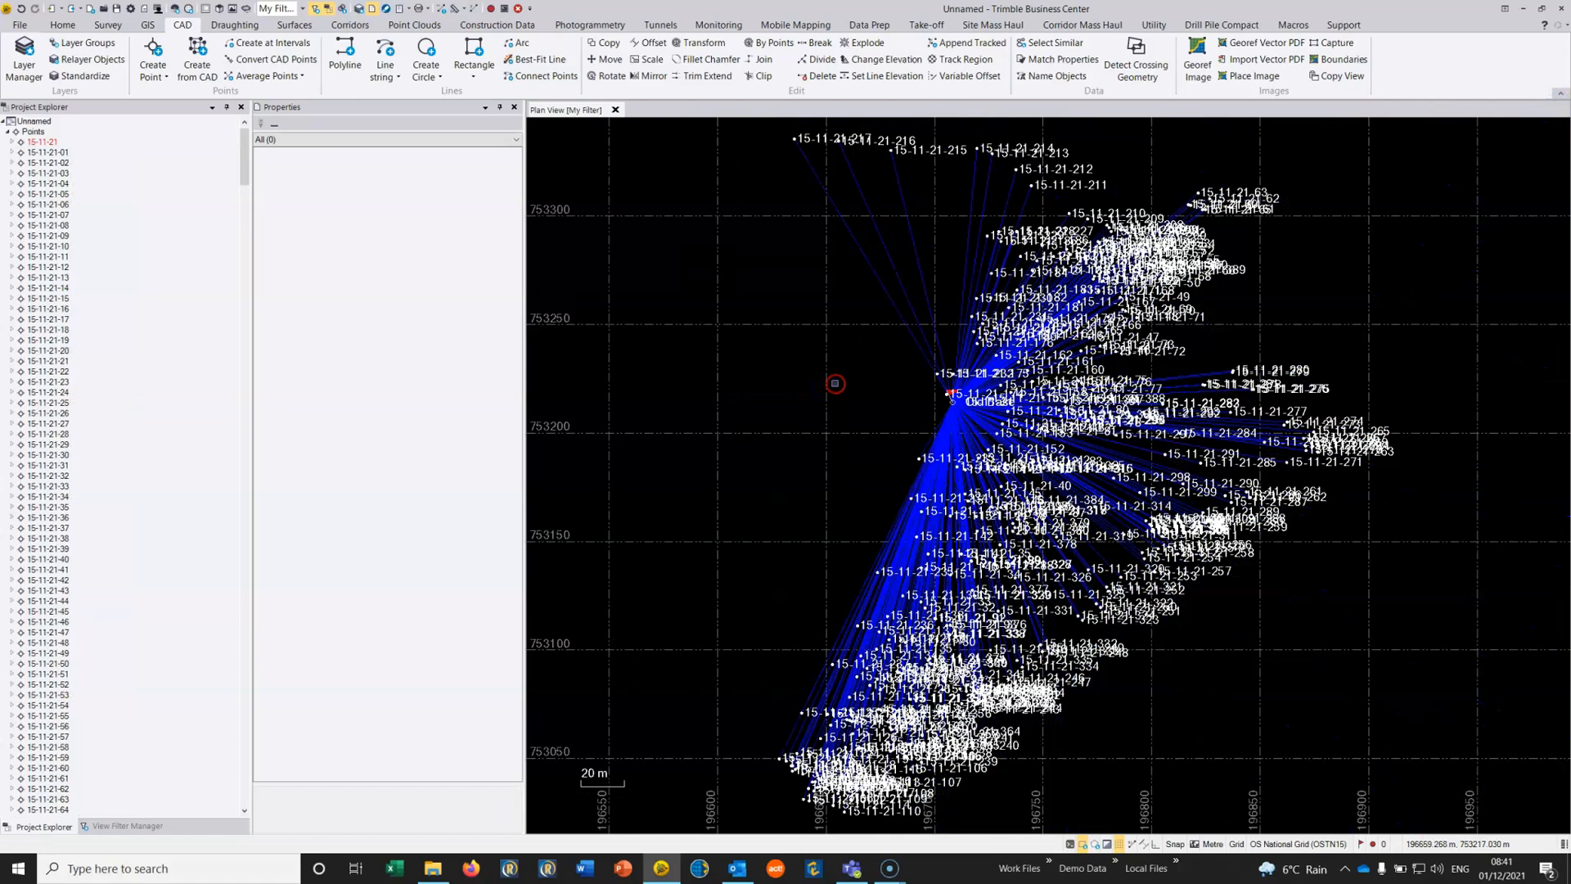
pyautogui.click(436, 874)
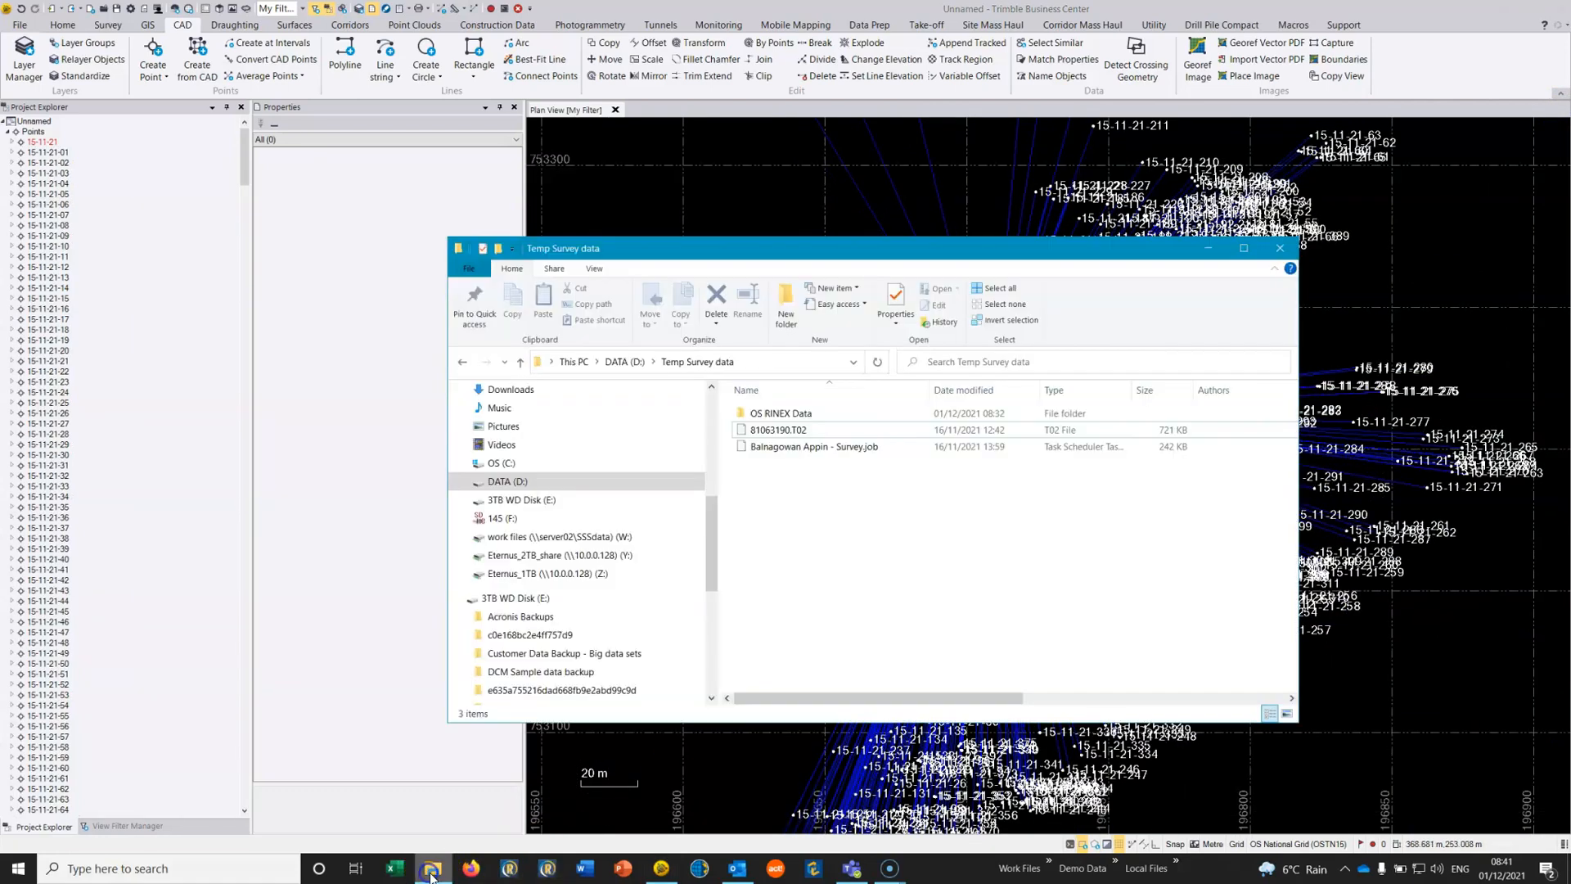
pyautogui.click(799, 415)
pyautogui.doubleClick(799, 416)
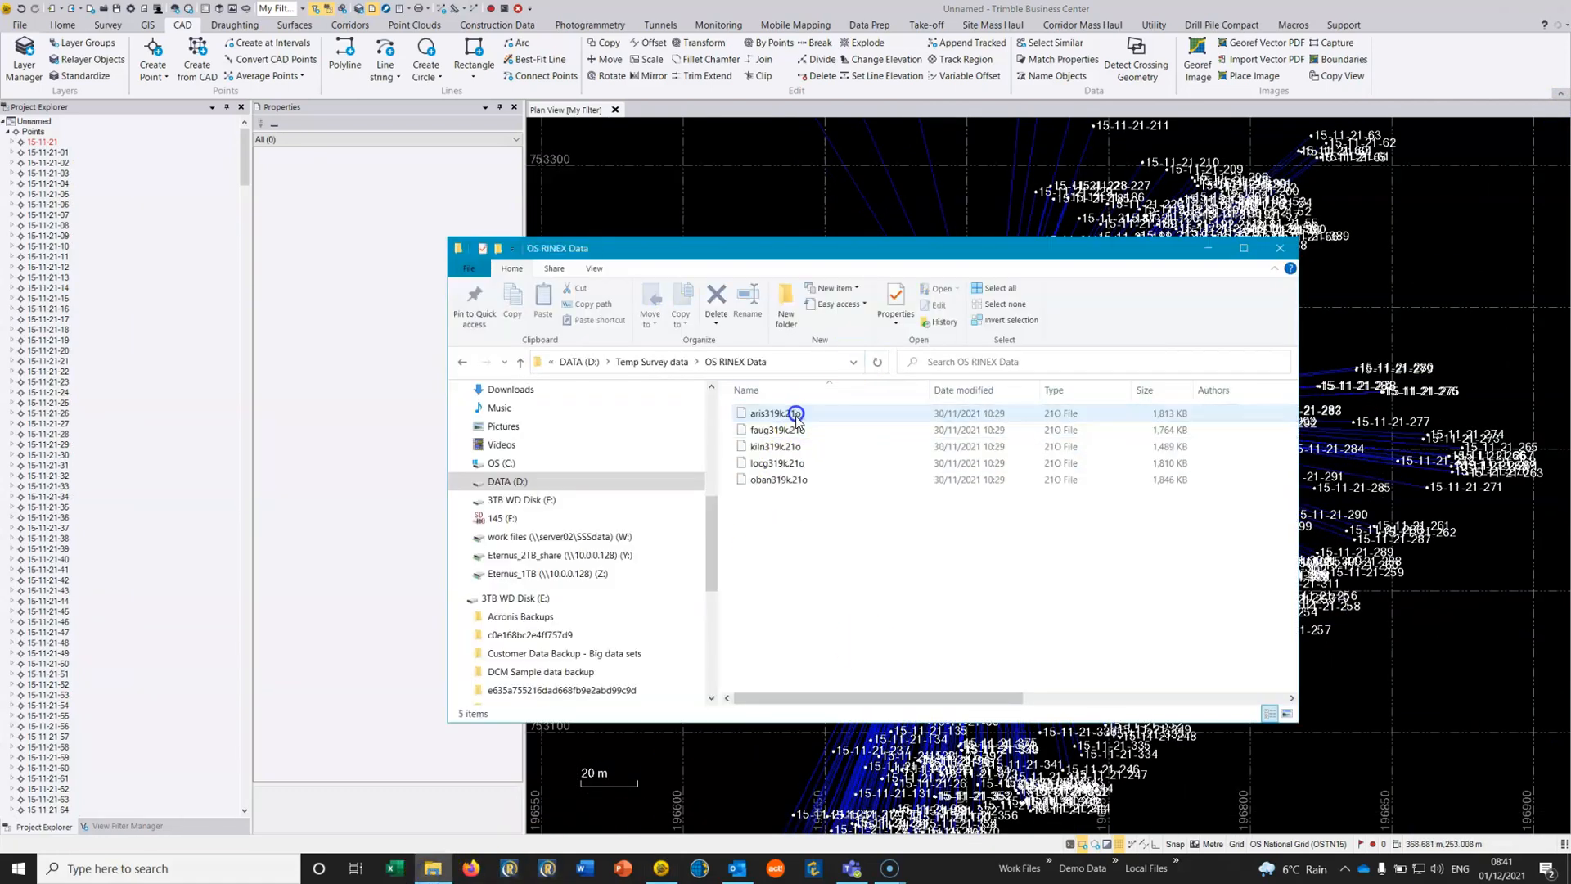
pyautogui.moveTo(855, 533); pyautogui.dragTo(781, 412)
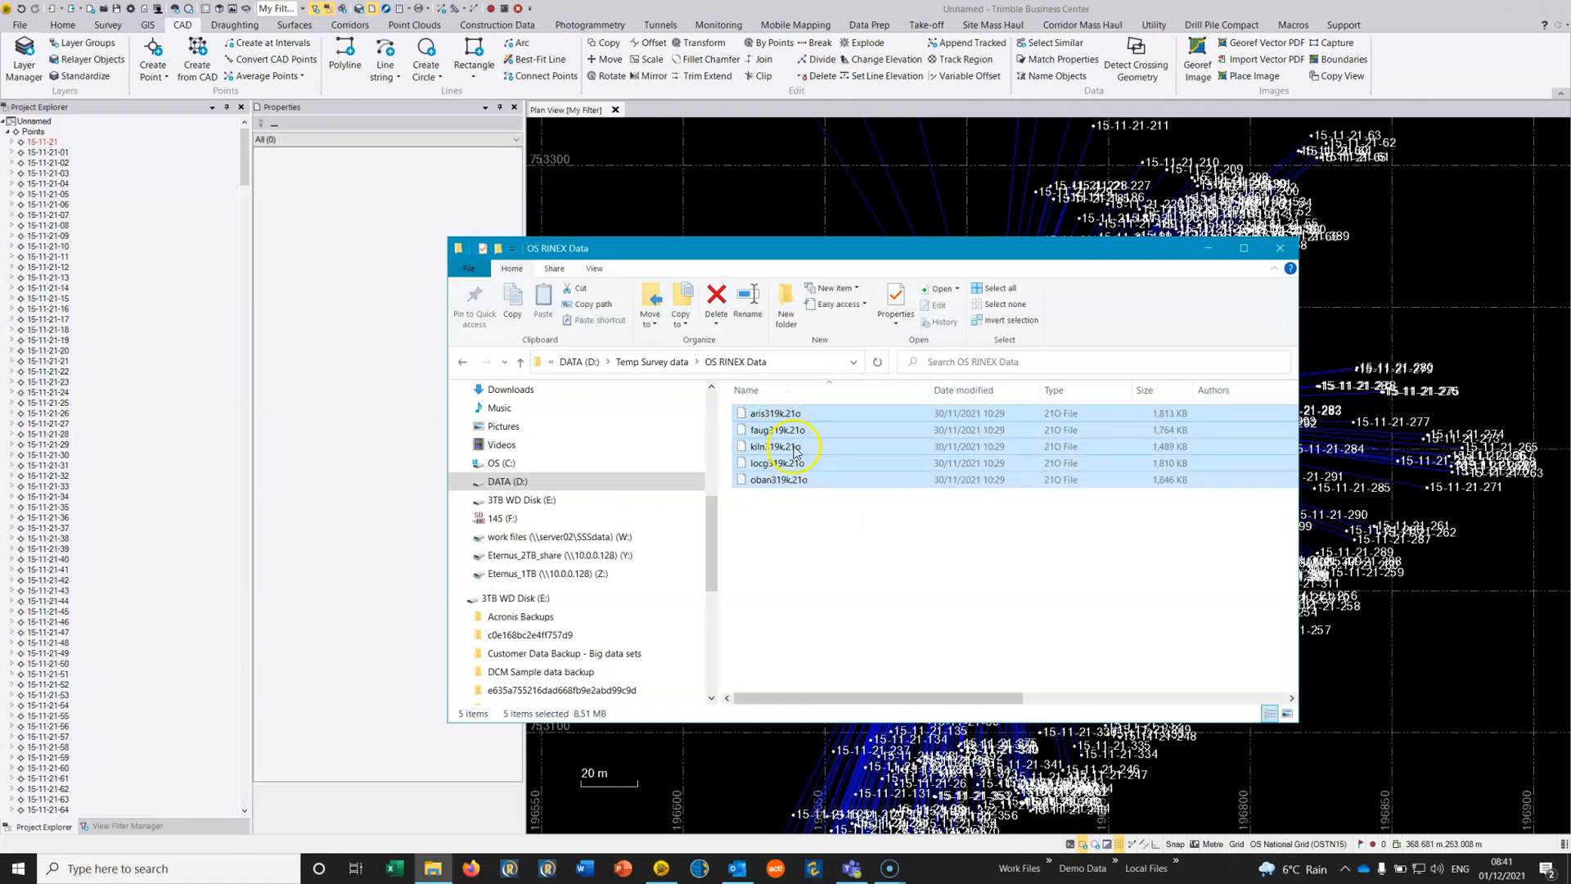
pyautogui.moveTo(793, 447); pyautogui.dragTo(767, 149)
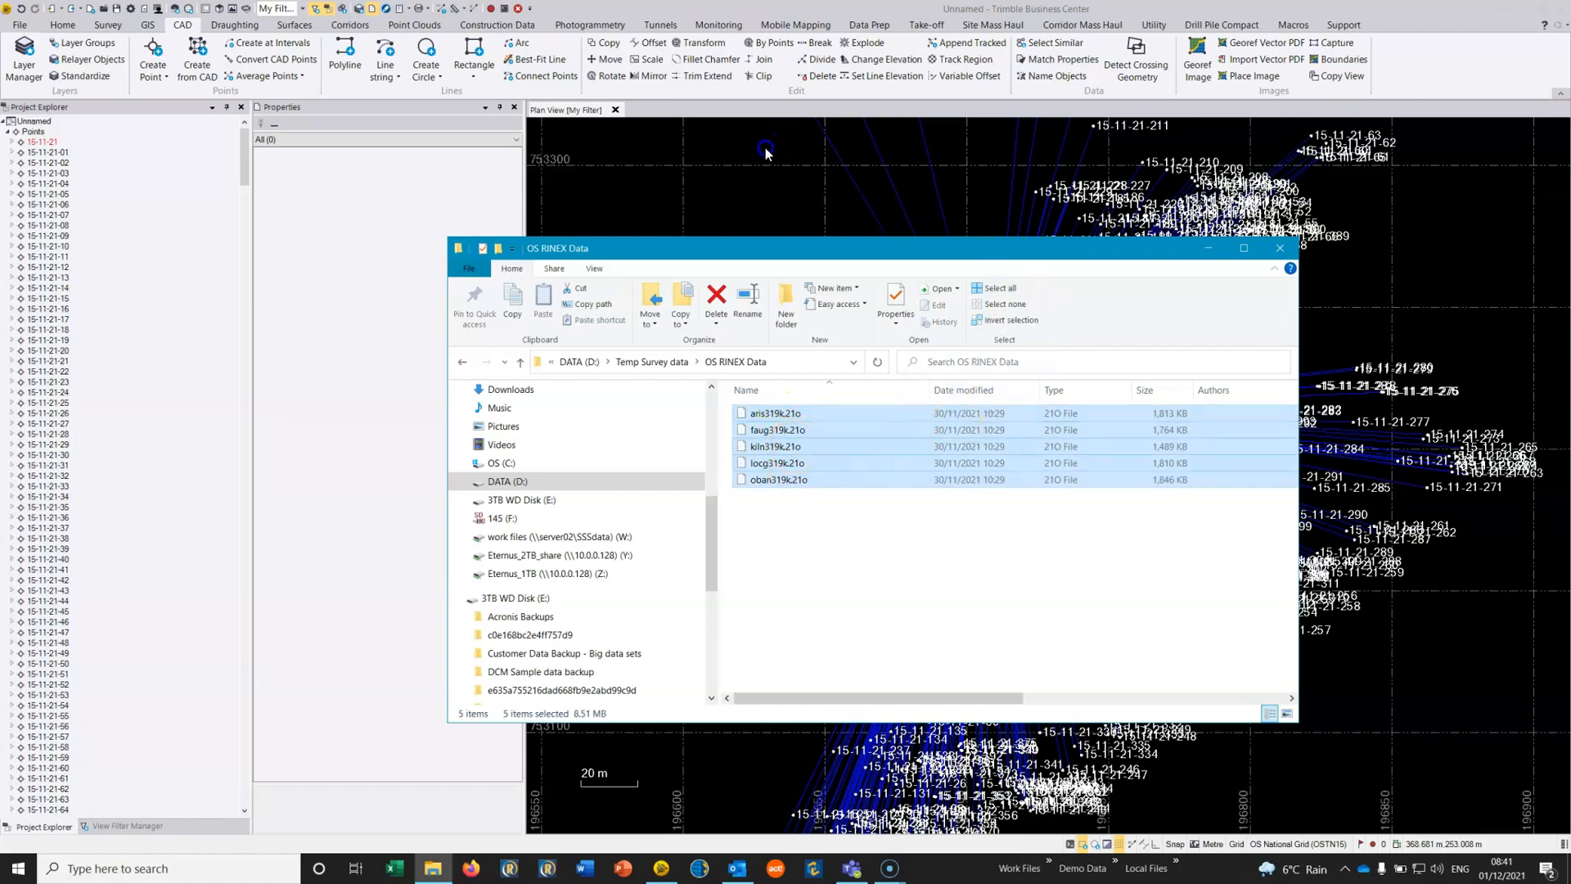
pyautogui.click(1209, 250)
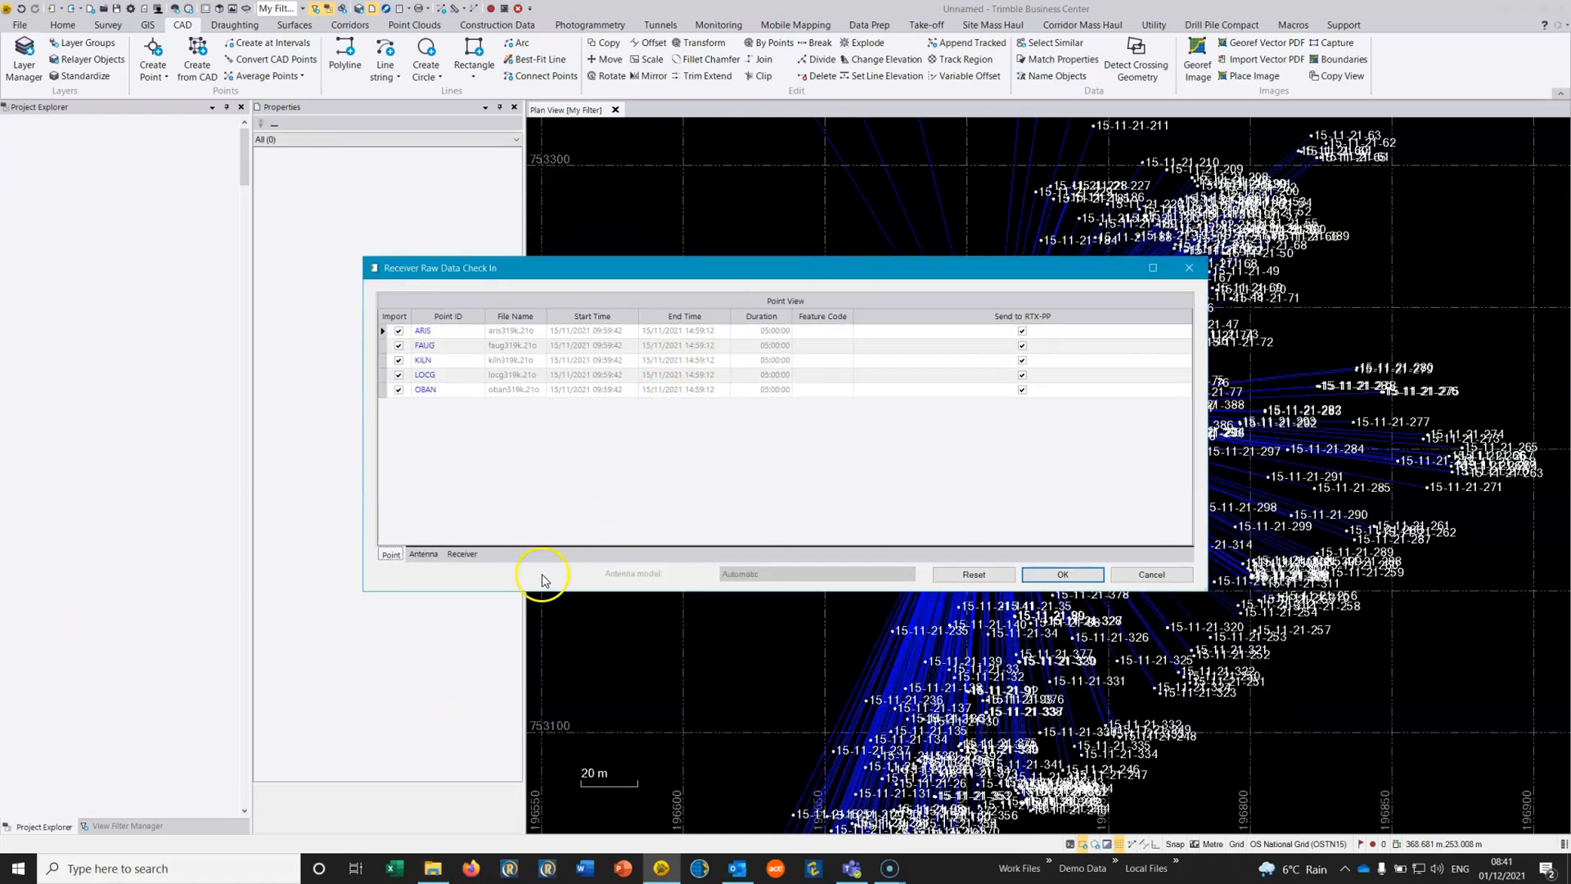
# Exclude ARIS, FAUG, KILN, LOCG and OBAN from being sent to RTX-PP and accept the receiver raw data check-in
pyautogui.click(1022, 331)
pyautogui.click(1022, 345)
pyautogui.click(1022, 360)
pyautogui.click(1024, 375)
pyautogui.click(1022, 389)
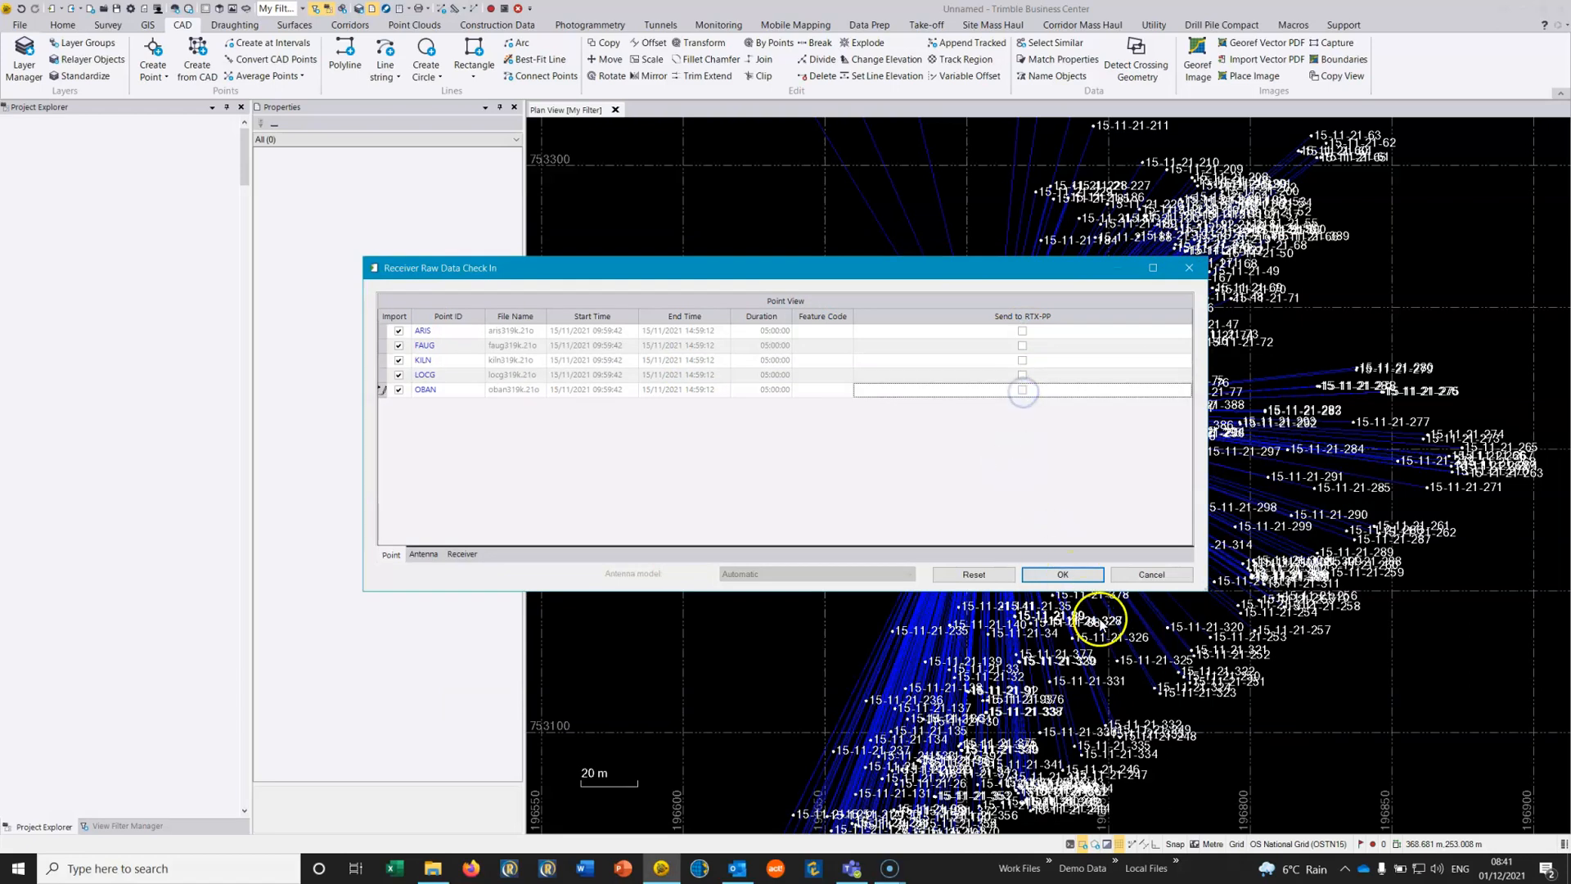
pyautogui.click(1062, 575)
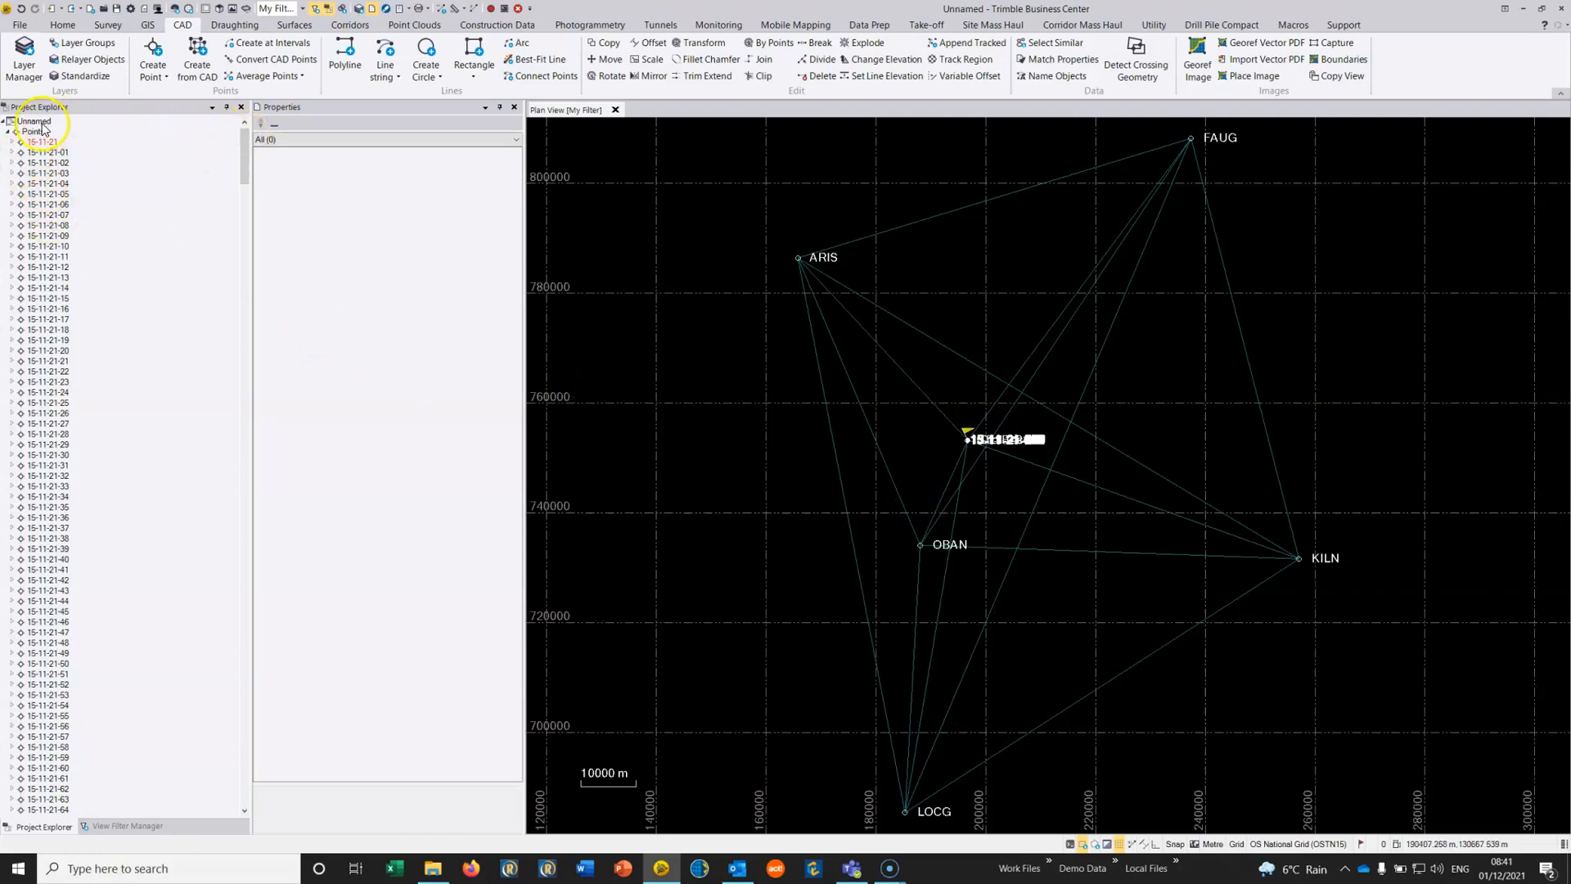
# Set the imported global coordinate of point ARIS to Control Quality for both horizontal position and height
pyautogui.moveTo(245, 147); pyautogui.dragTo(241, 463)
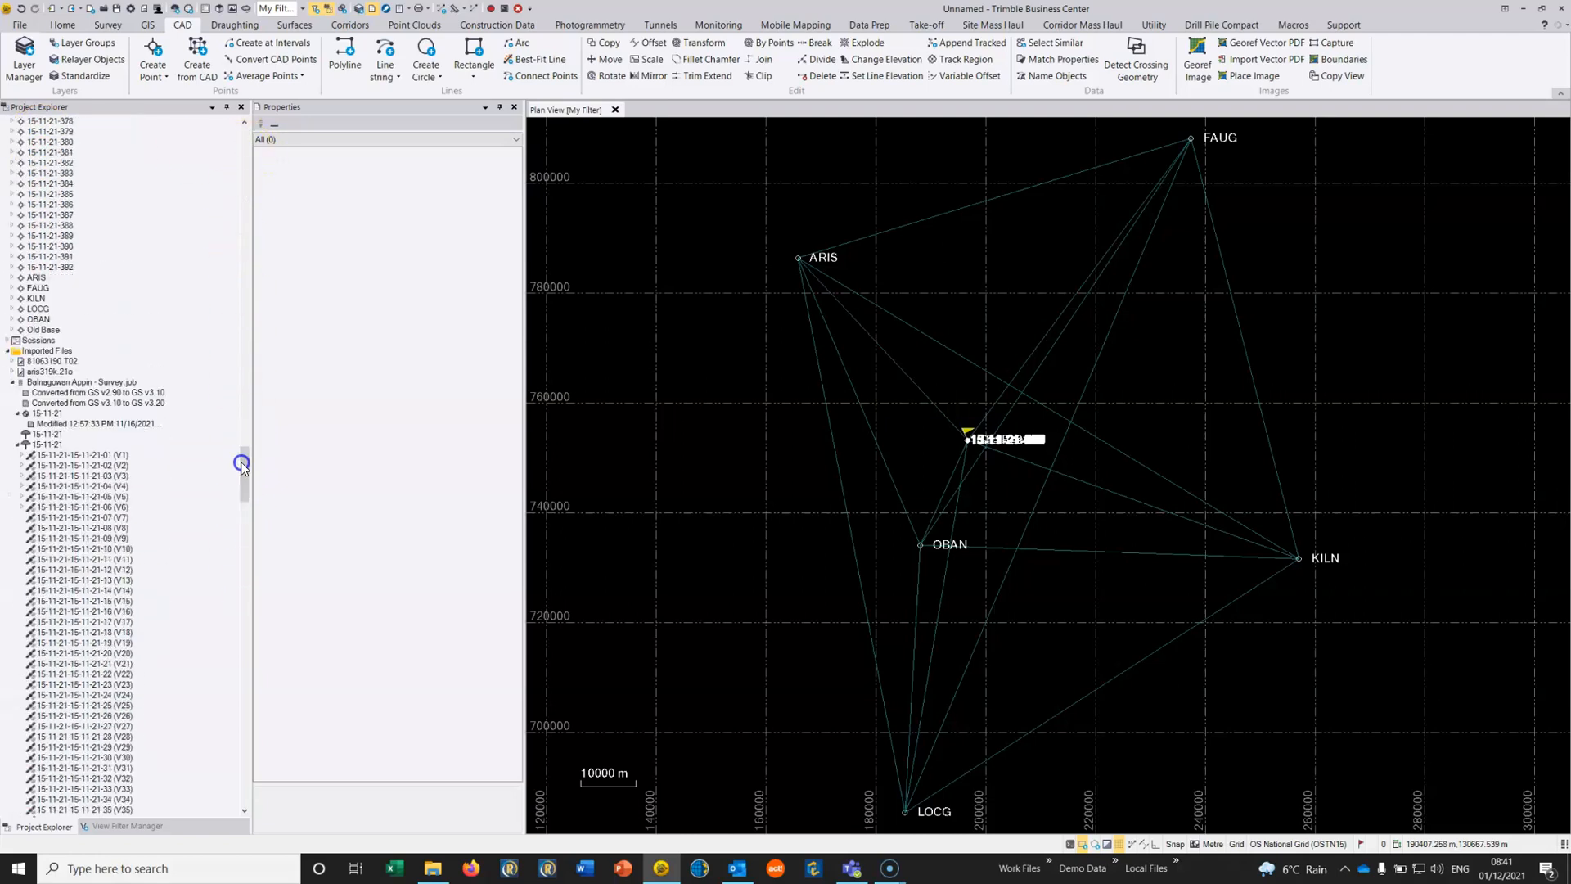
pyautogui.click(11, 277)
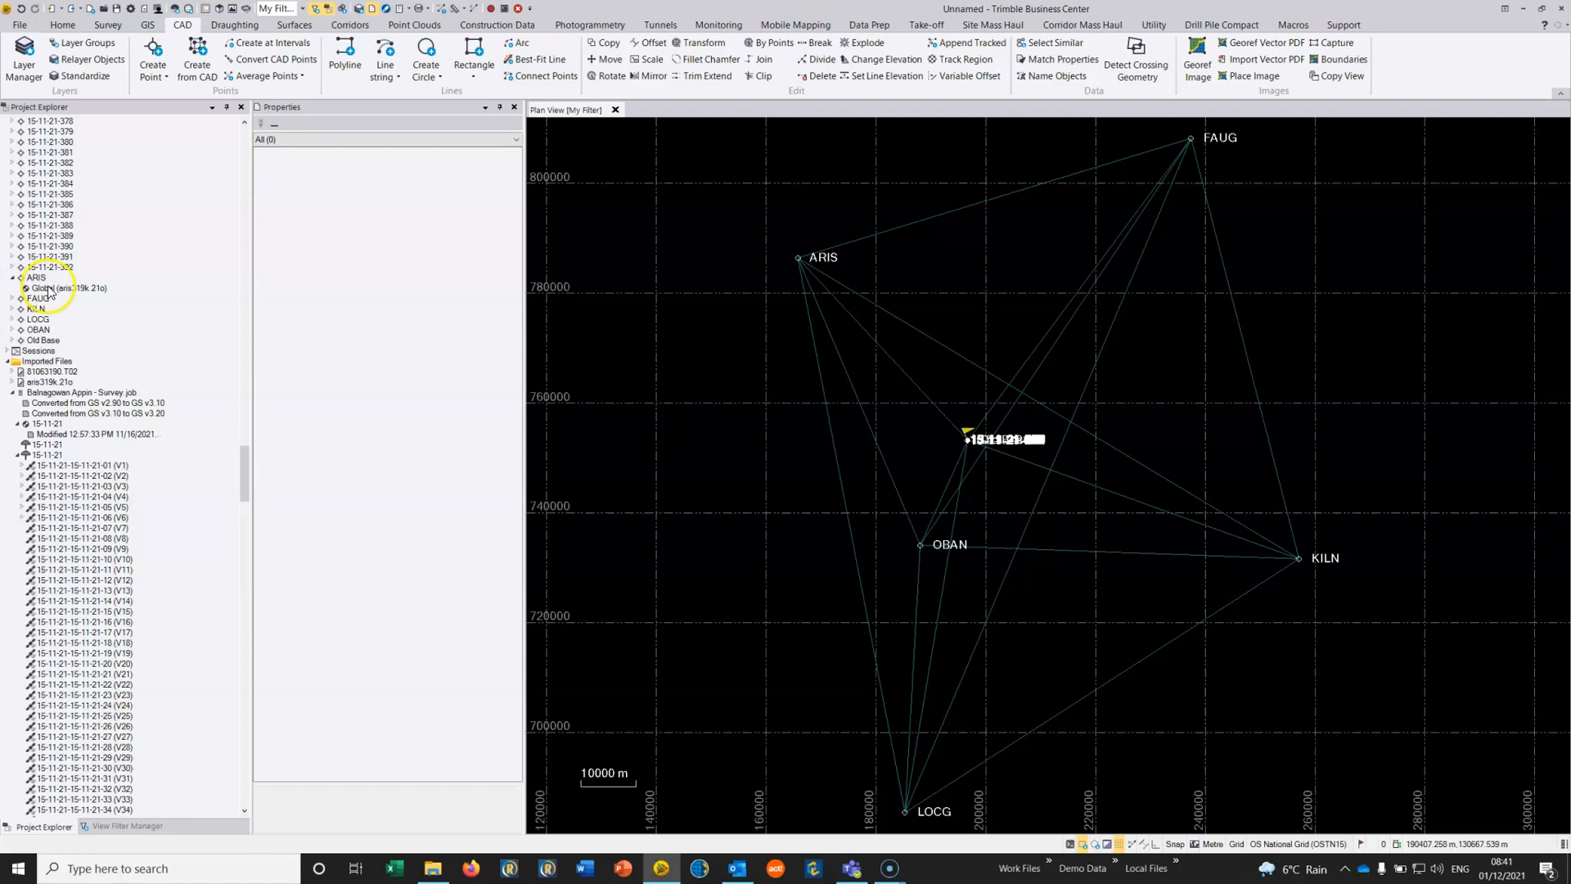
pyautogui.click(49, 289)
pyautogui.click(517, 229)
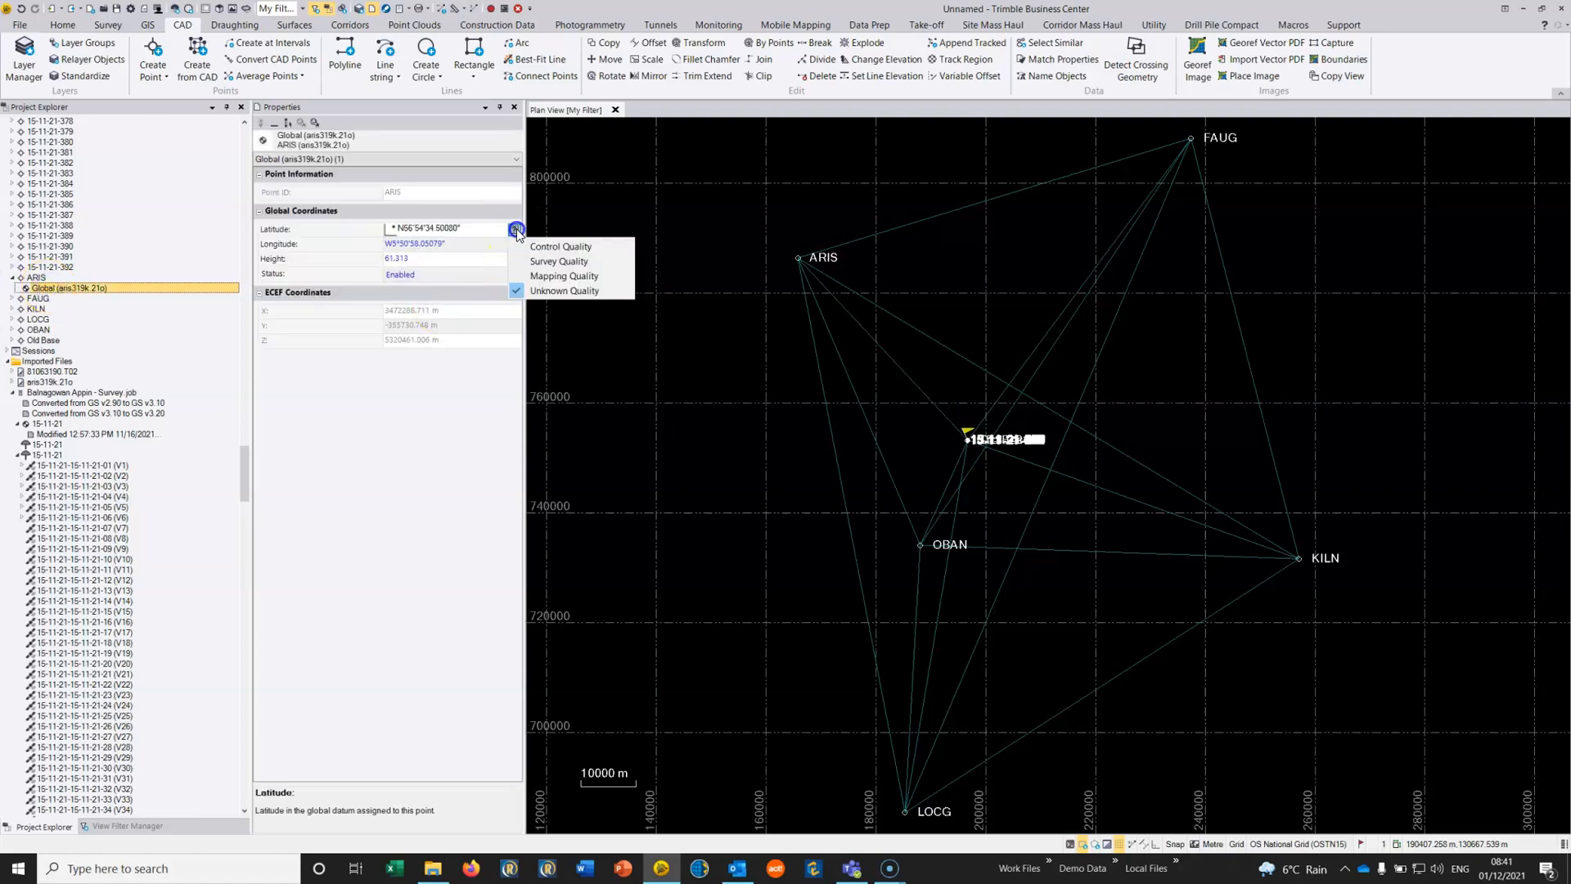
pyautogui.click(541, 247)
pyautogui.click(514, 259)
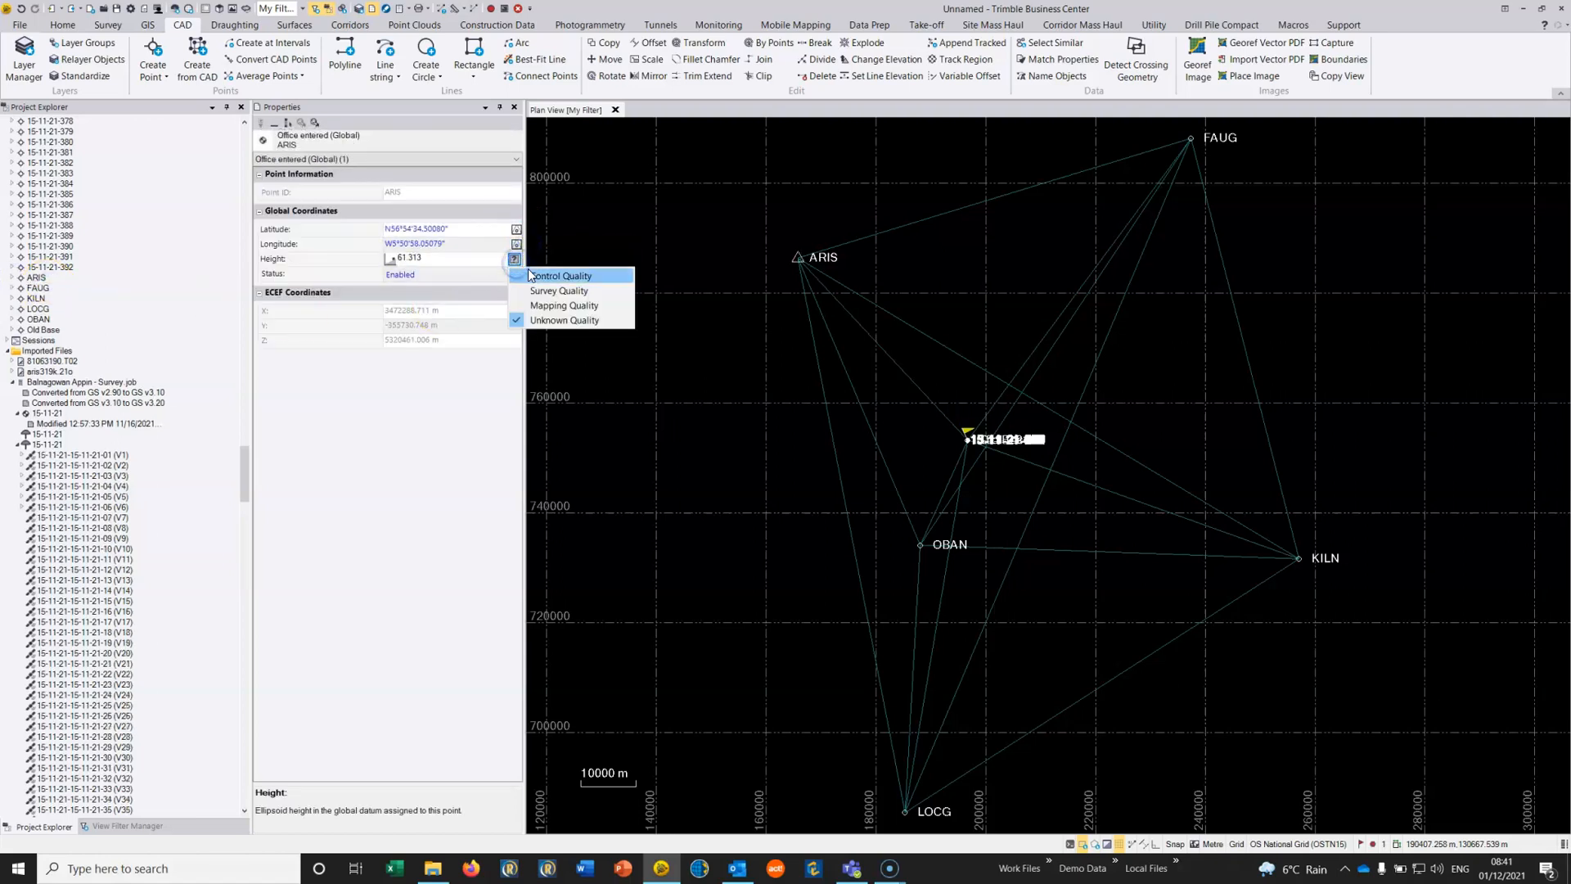
pyautogui.click(529, 276)
# Set the imported global coordinate of point FAUG to Control Quality for both horizontal position and height
pyautogui.click(11, 288)
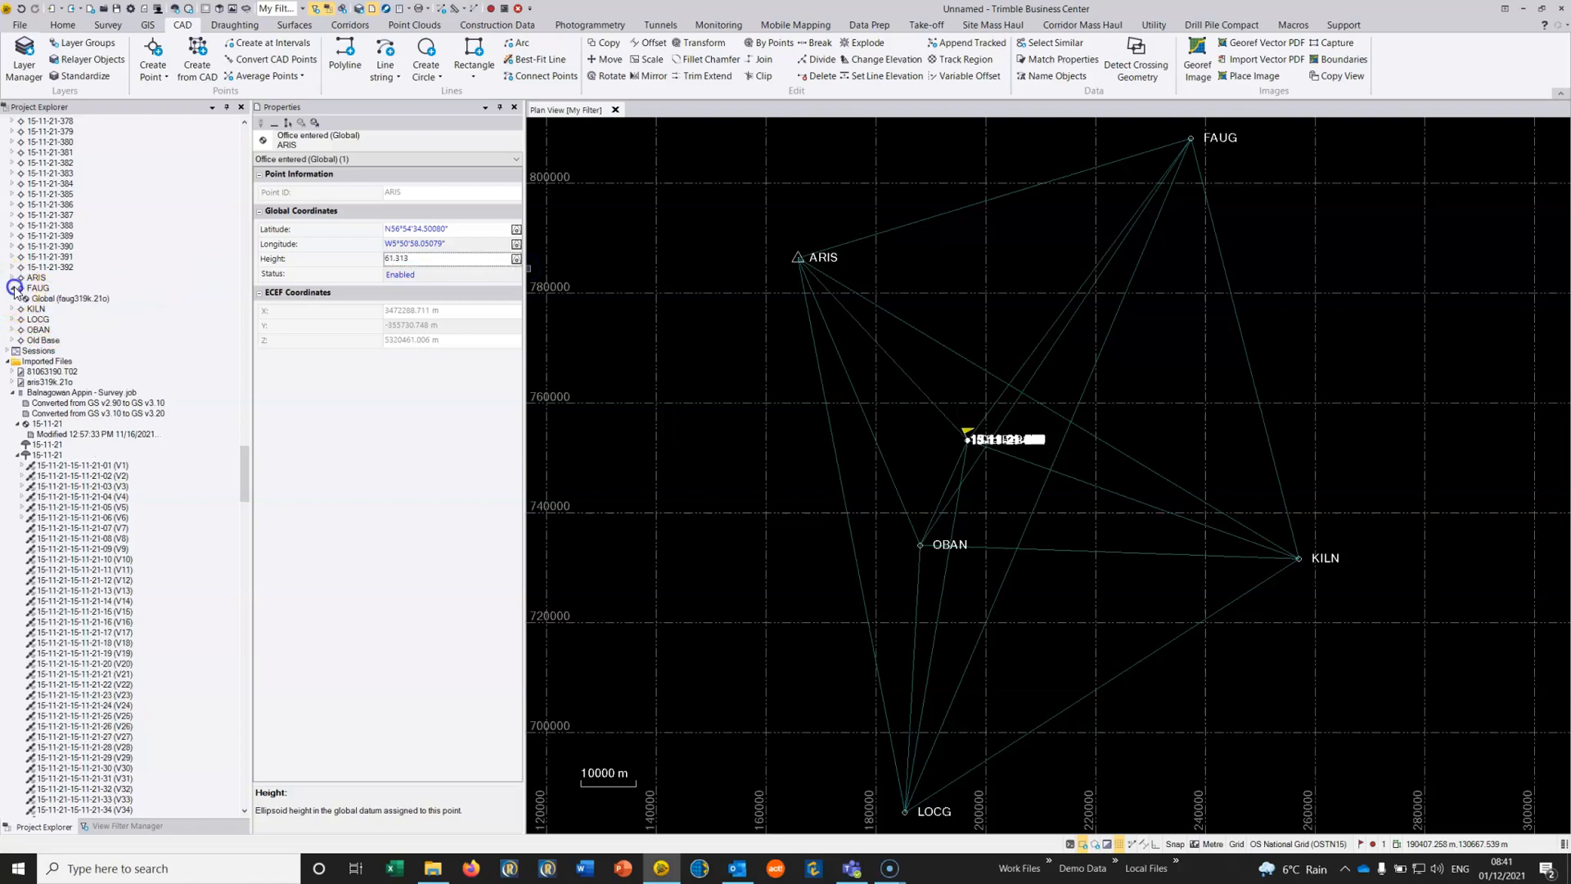
pyautogui.click(70, 298)
pyautogui.click(514, 229)
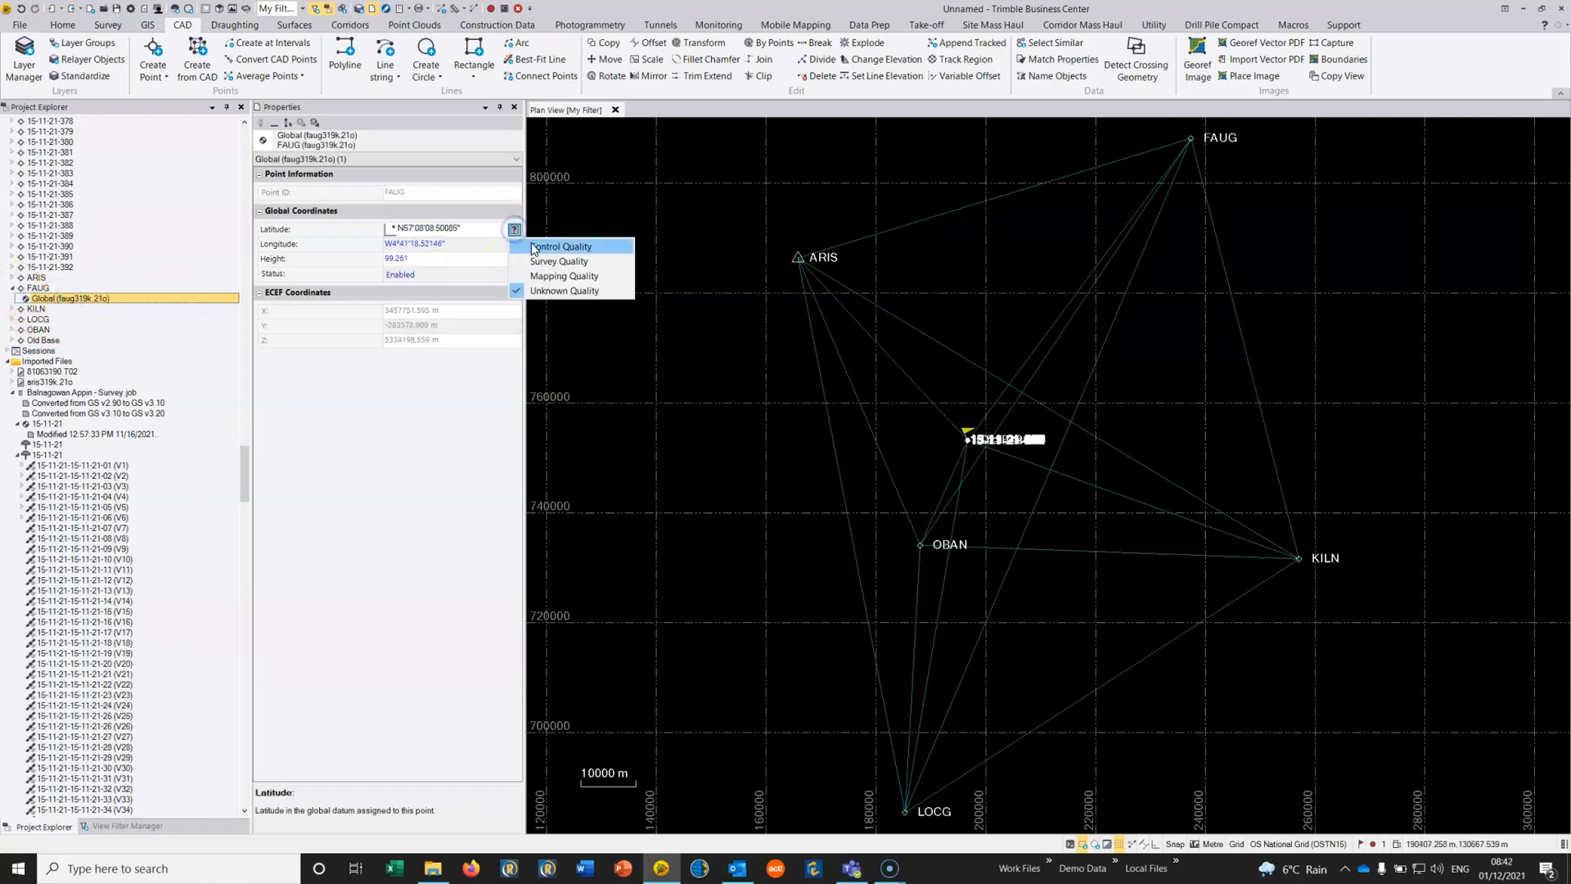
pyautogui.click(542, 247)
pyautogui.click(514, 259)
pyautogui.click(542, 275)
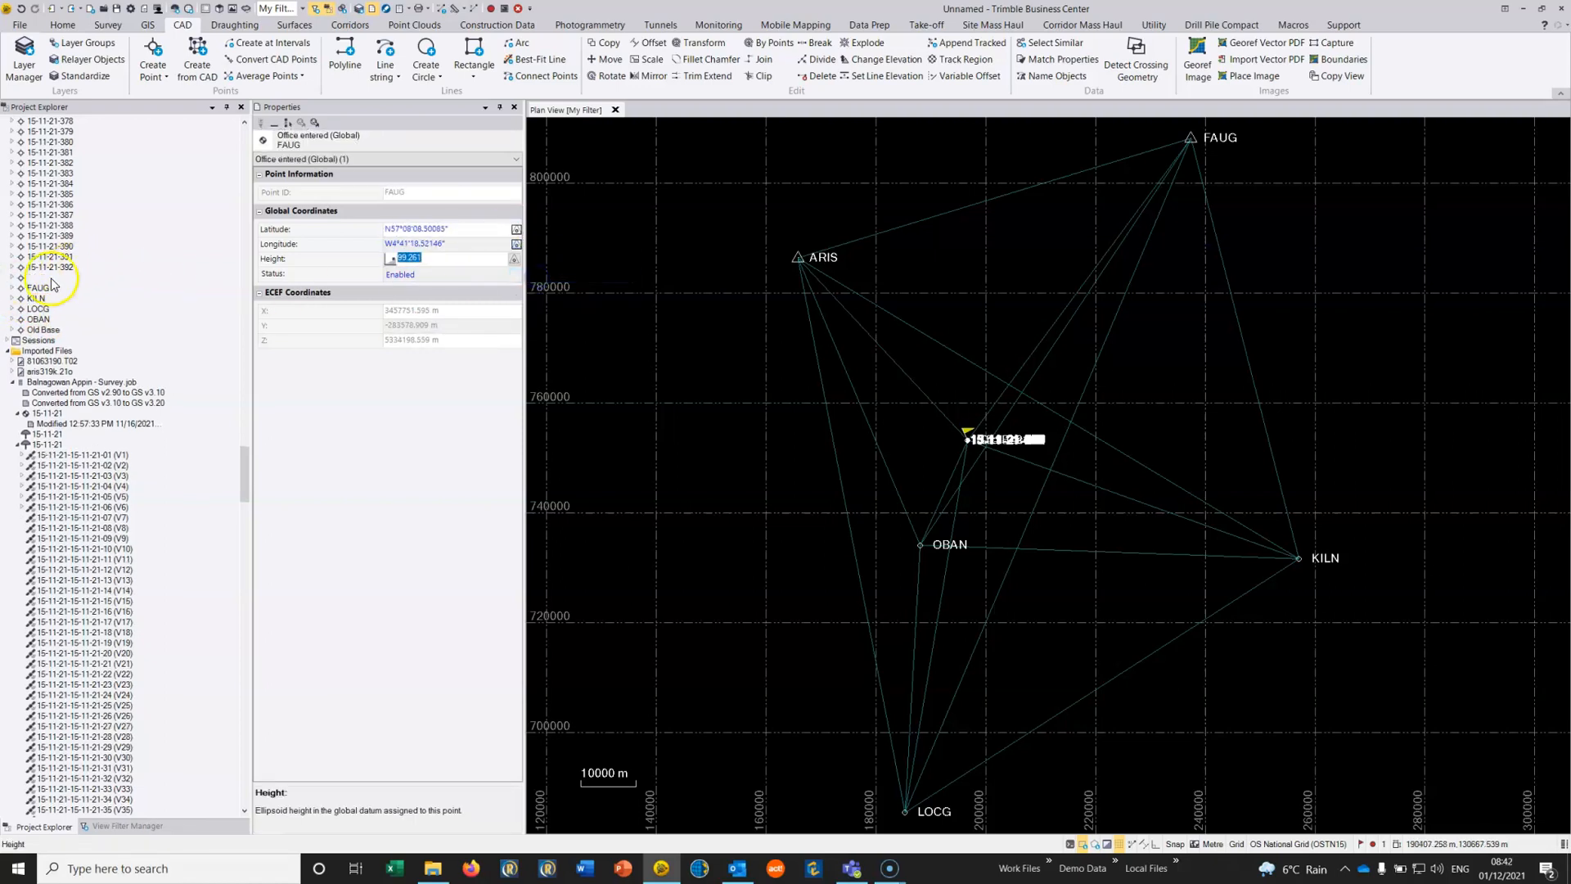
# Set the imported global coordinate of point KILN to Control Quality for both horizontal position and height
pyautogui.click(11, 298)
pyautogui.click(66, 308)
pyautogui.click(514, 229)
pyautogui.click(541, 246)
pyautogui.click(514, 244)
pyautogui.click(542, 261)
pyautogui.click(516, 229)
pyautogui.click(542, 246)
pyautogui.click(514, 258)
pyautogui.click(562, 276)
# Set the imported global coordinate of point OBAN to Control Quality for both horizontal position and height
pyautogui.click(12, 320)
pyautogui.click(68, 330)
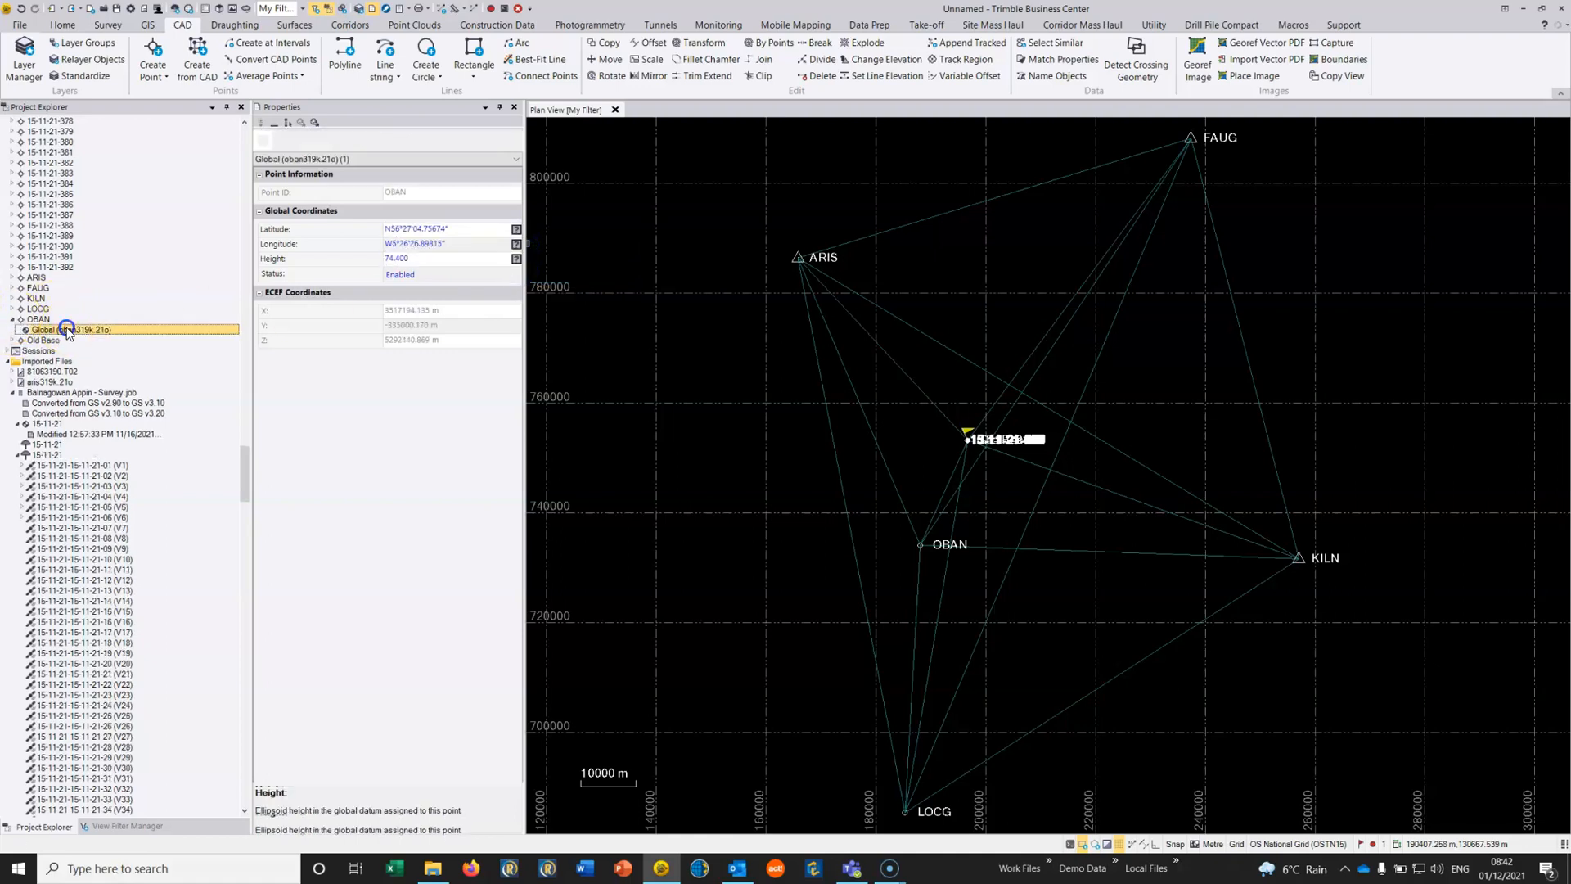
pyautogui.click(516, 229)
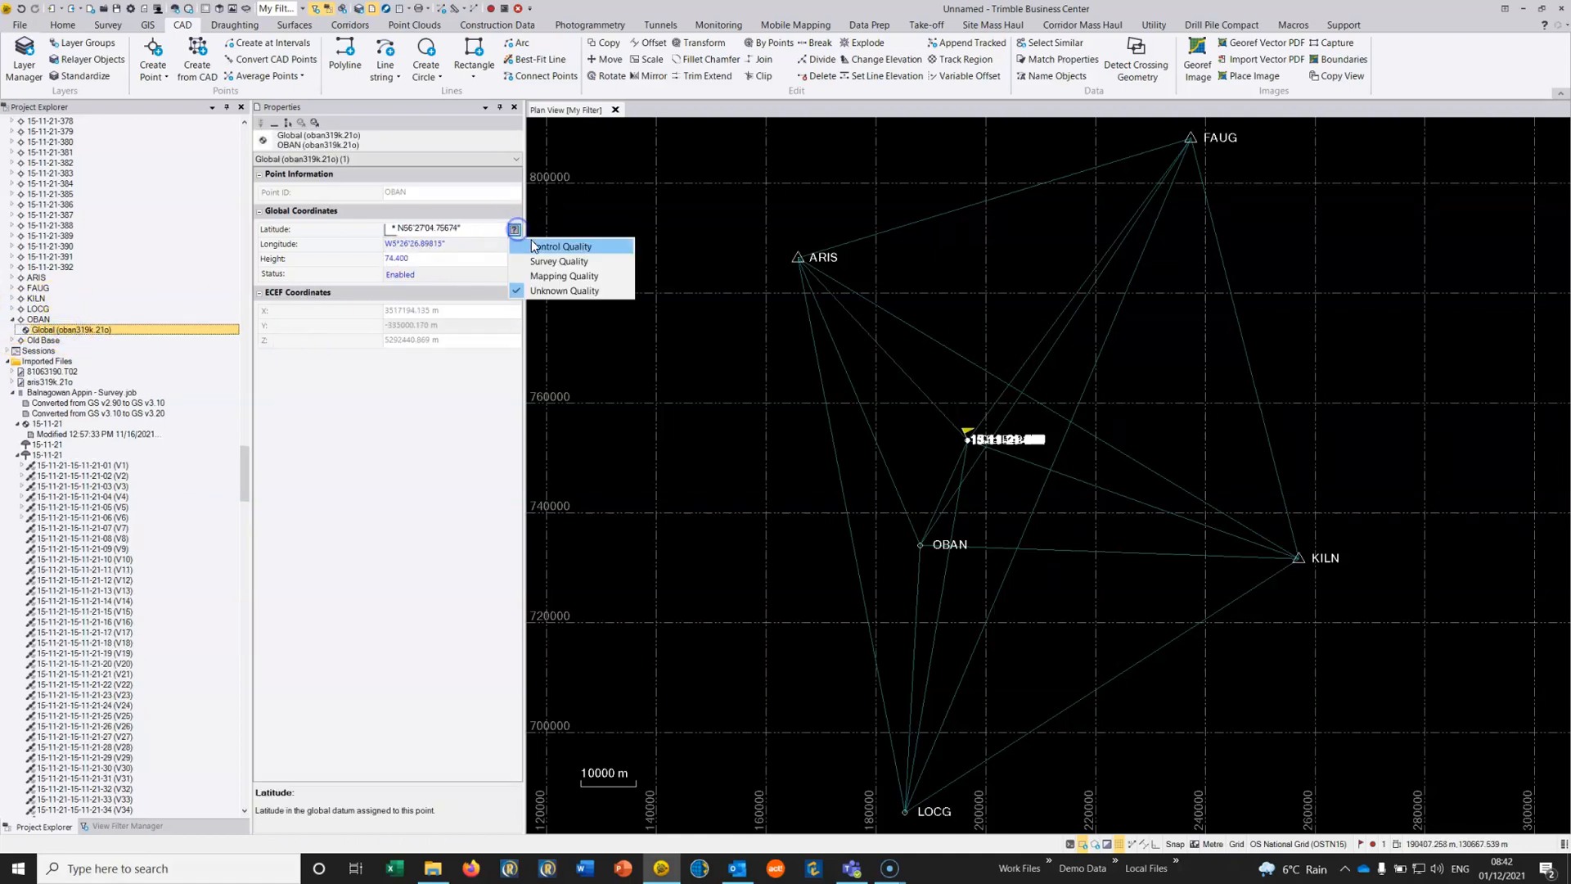
pyautogui.click(542, 246)
pyautogui.click(514, 259)
pyautogui.click(540, 277)
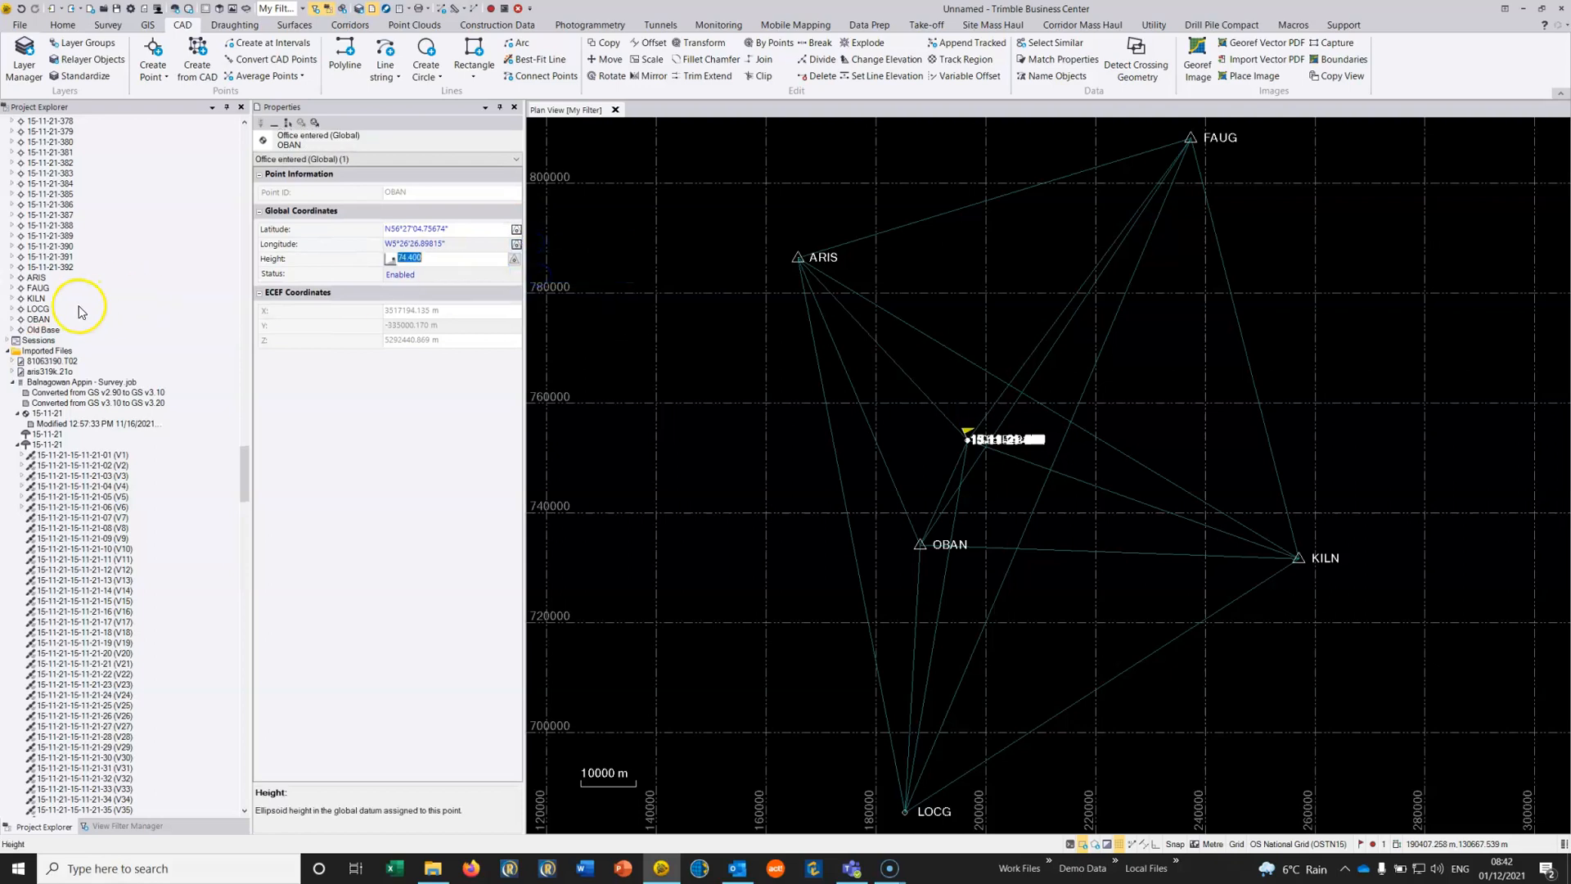
# Set the imported global coordinate of point LOCG to Control Quality for both horizontal position and height
pyautogui.click(11, 329)
pyautogui.click(12, 319)
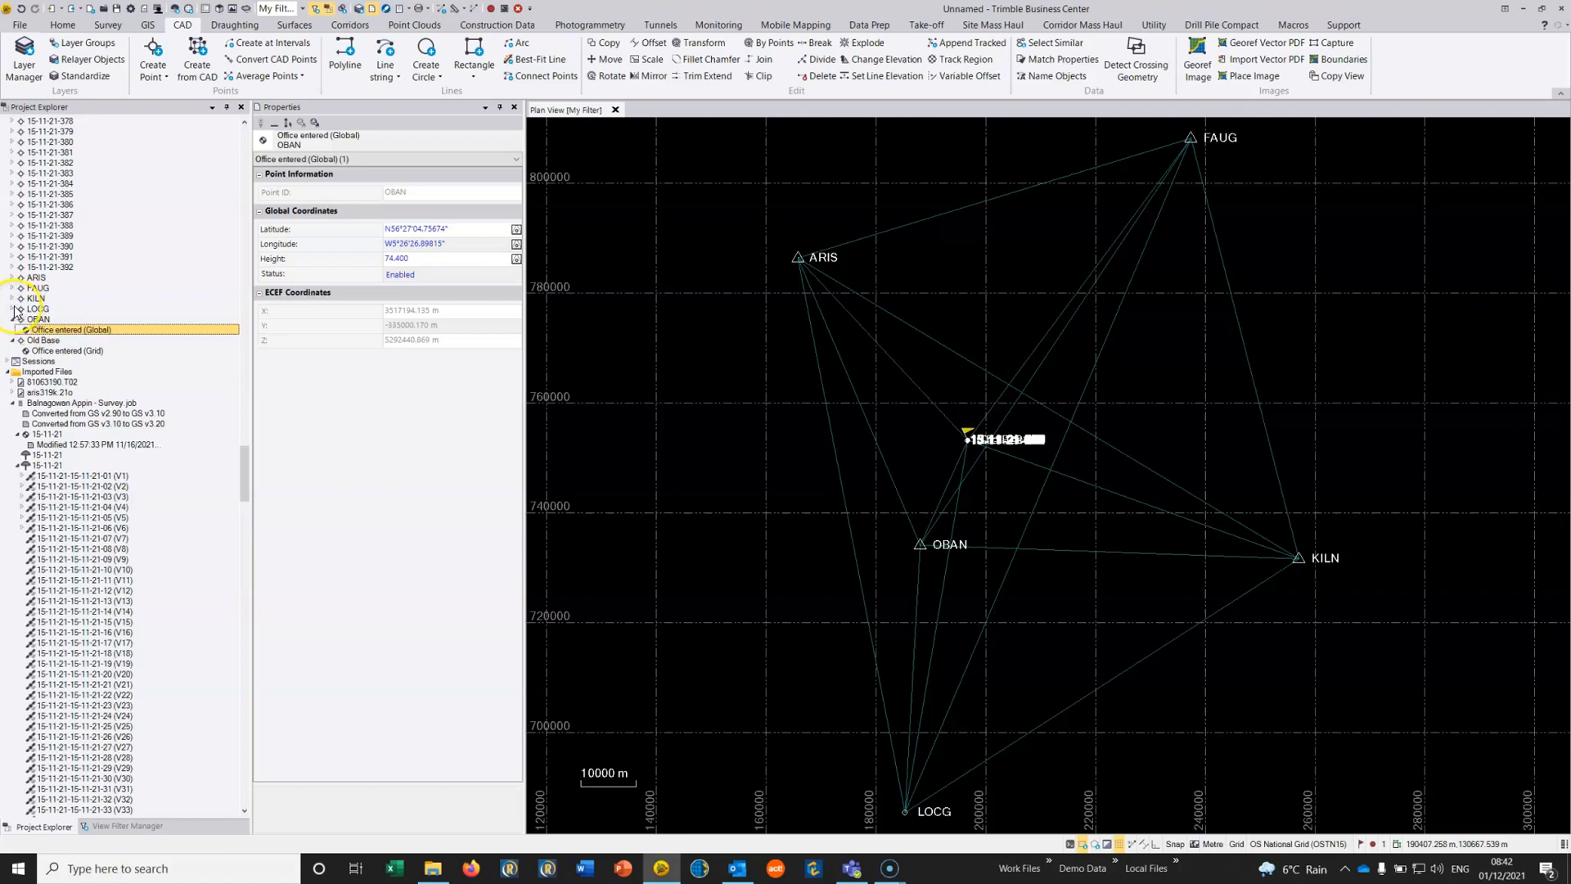
pyautogui.click(11, 310)
pyautogui.click(57, 319)
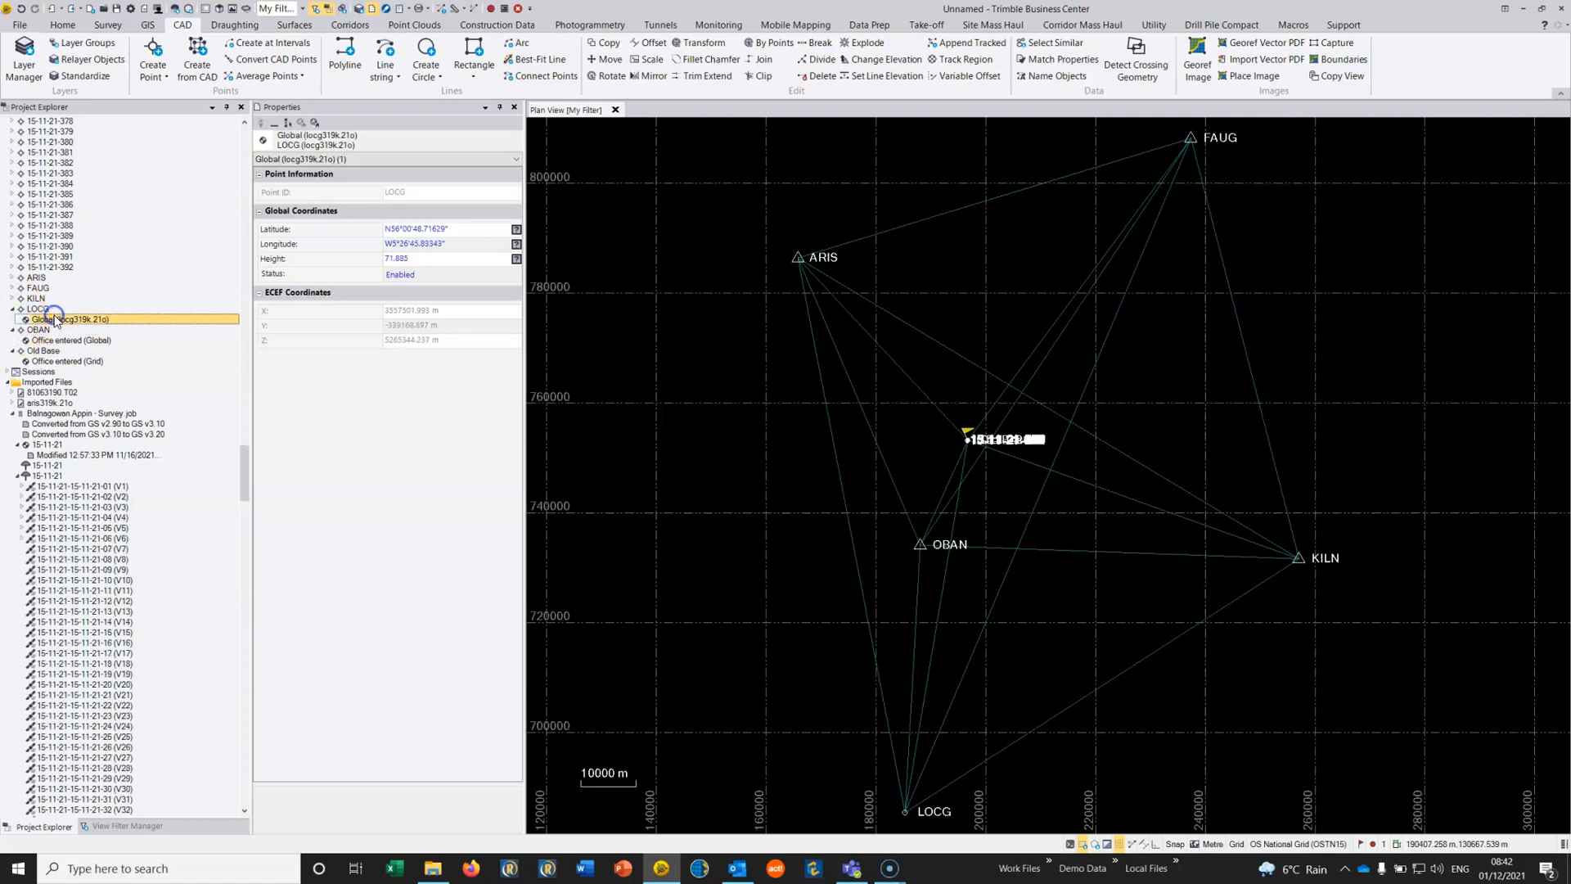
pyautogui.click(519, 230)
pyautogui.click(541, 246)
pyautogui.click(514, 259)
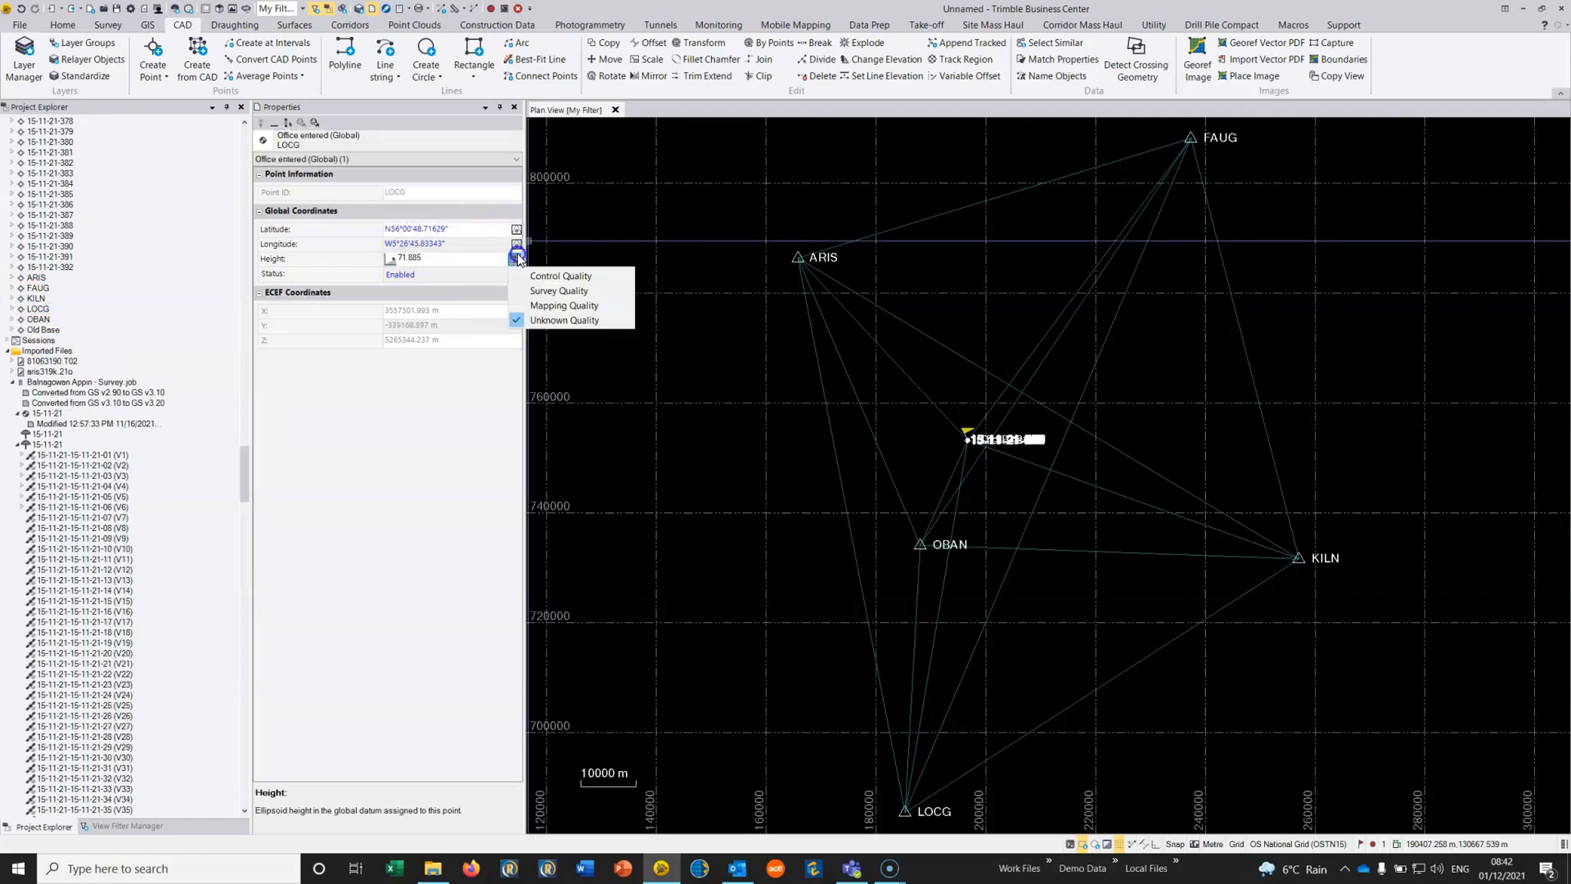
pyautogui.click(541, 276)
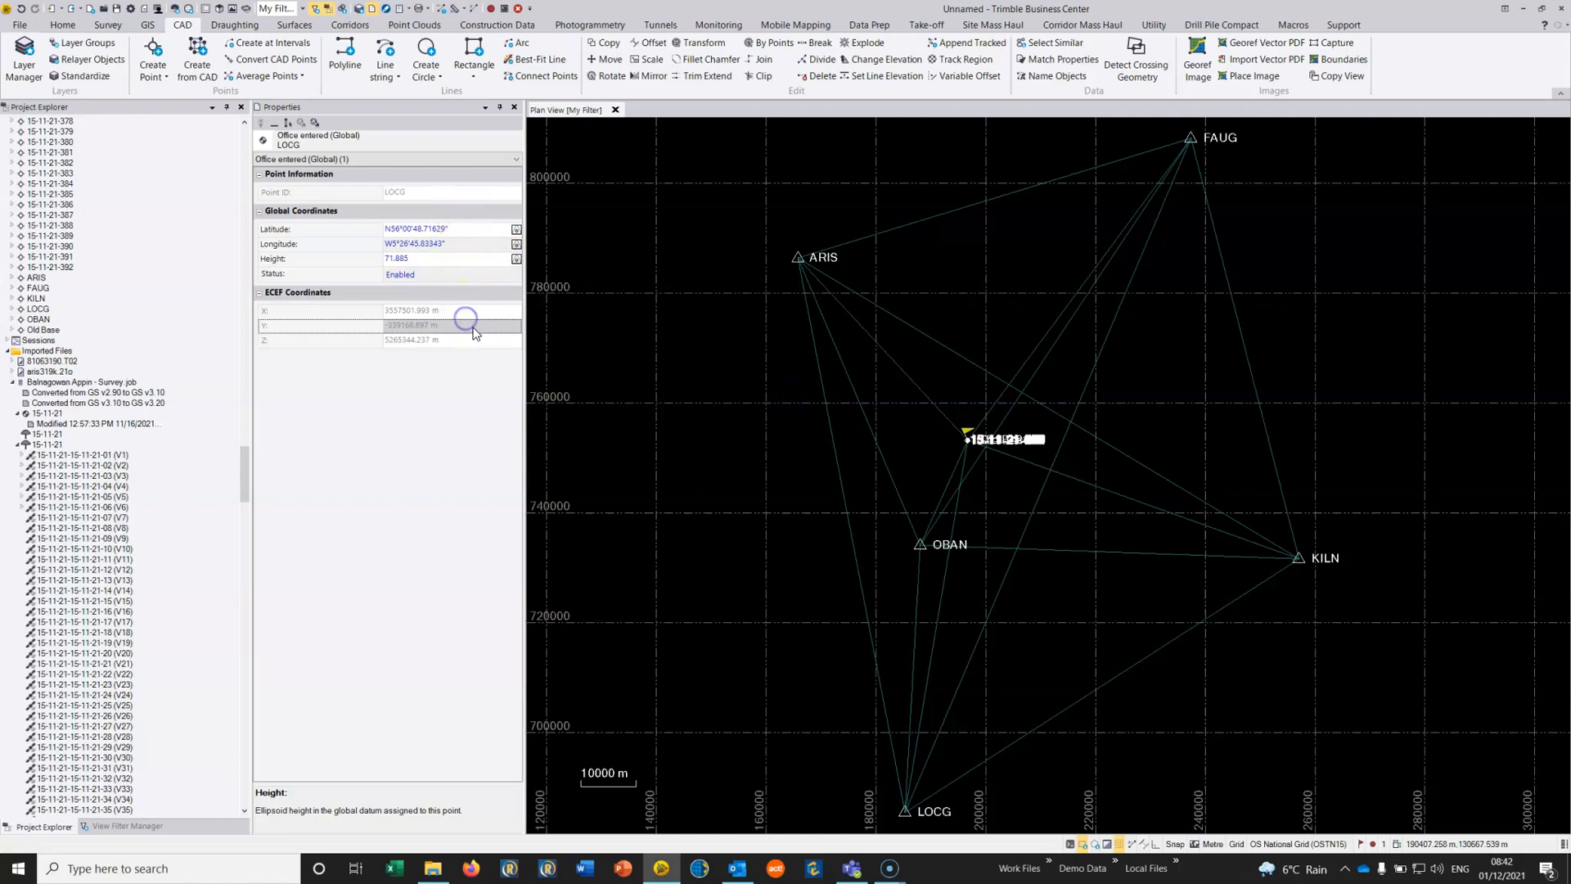
# Disable the ten baselines that run between the OS stations ARIS, FAUG, KILN, LOCG and OBAN in the plan view
pyautogui.click(761, 379)
pyautogui.click(886, 232)
pyautogui.click(817, 365)
pyautogui.click(1234, 314)
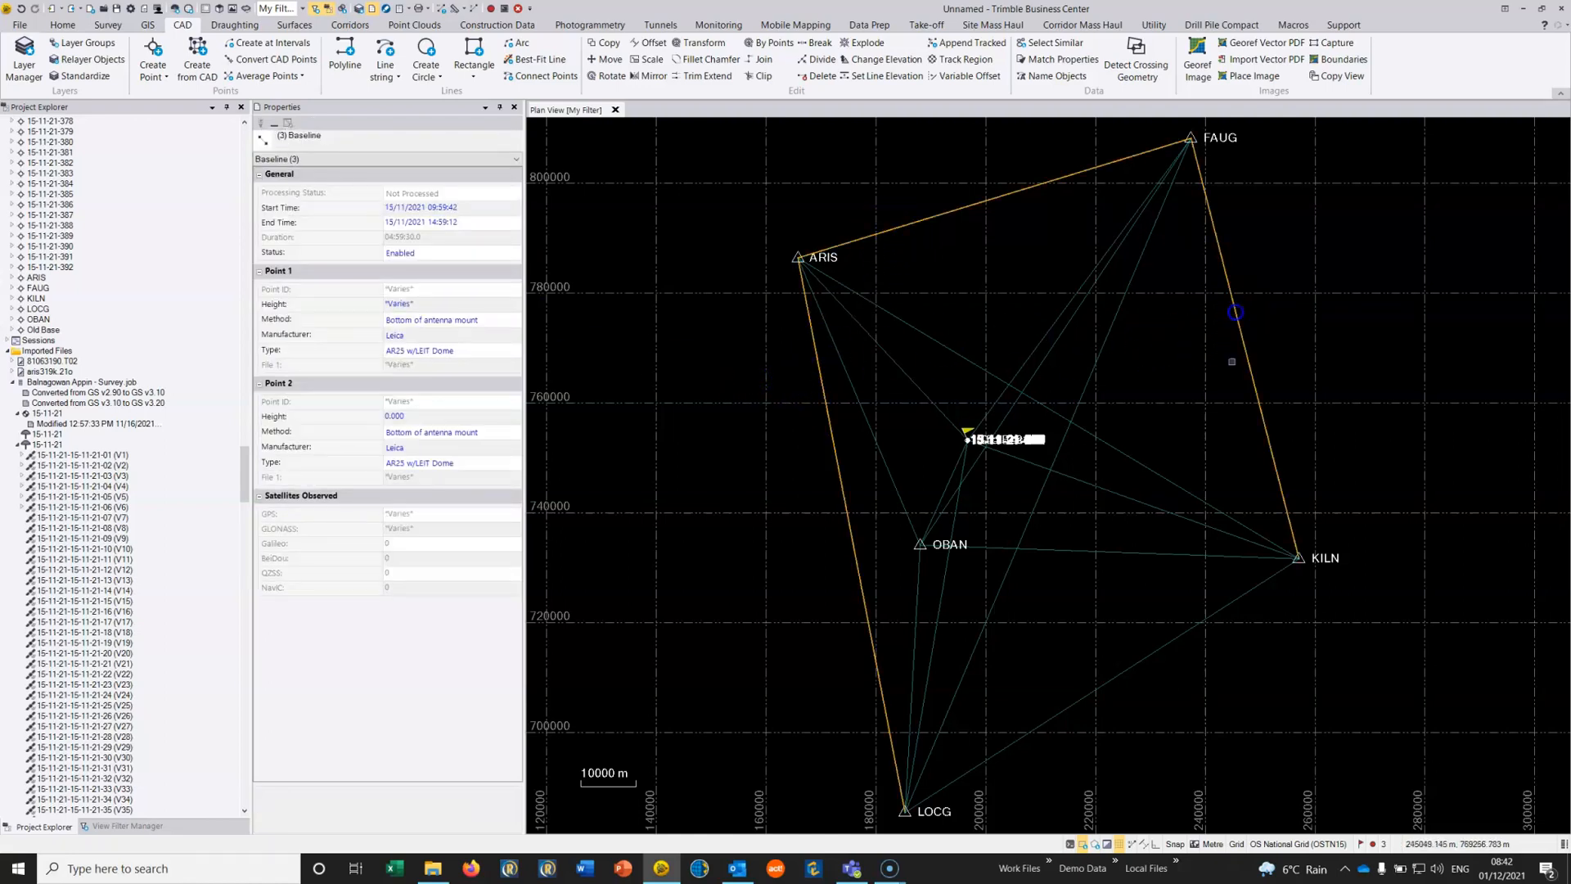
pyautogui.click(1222, 607)
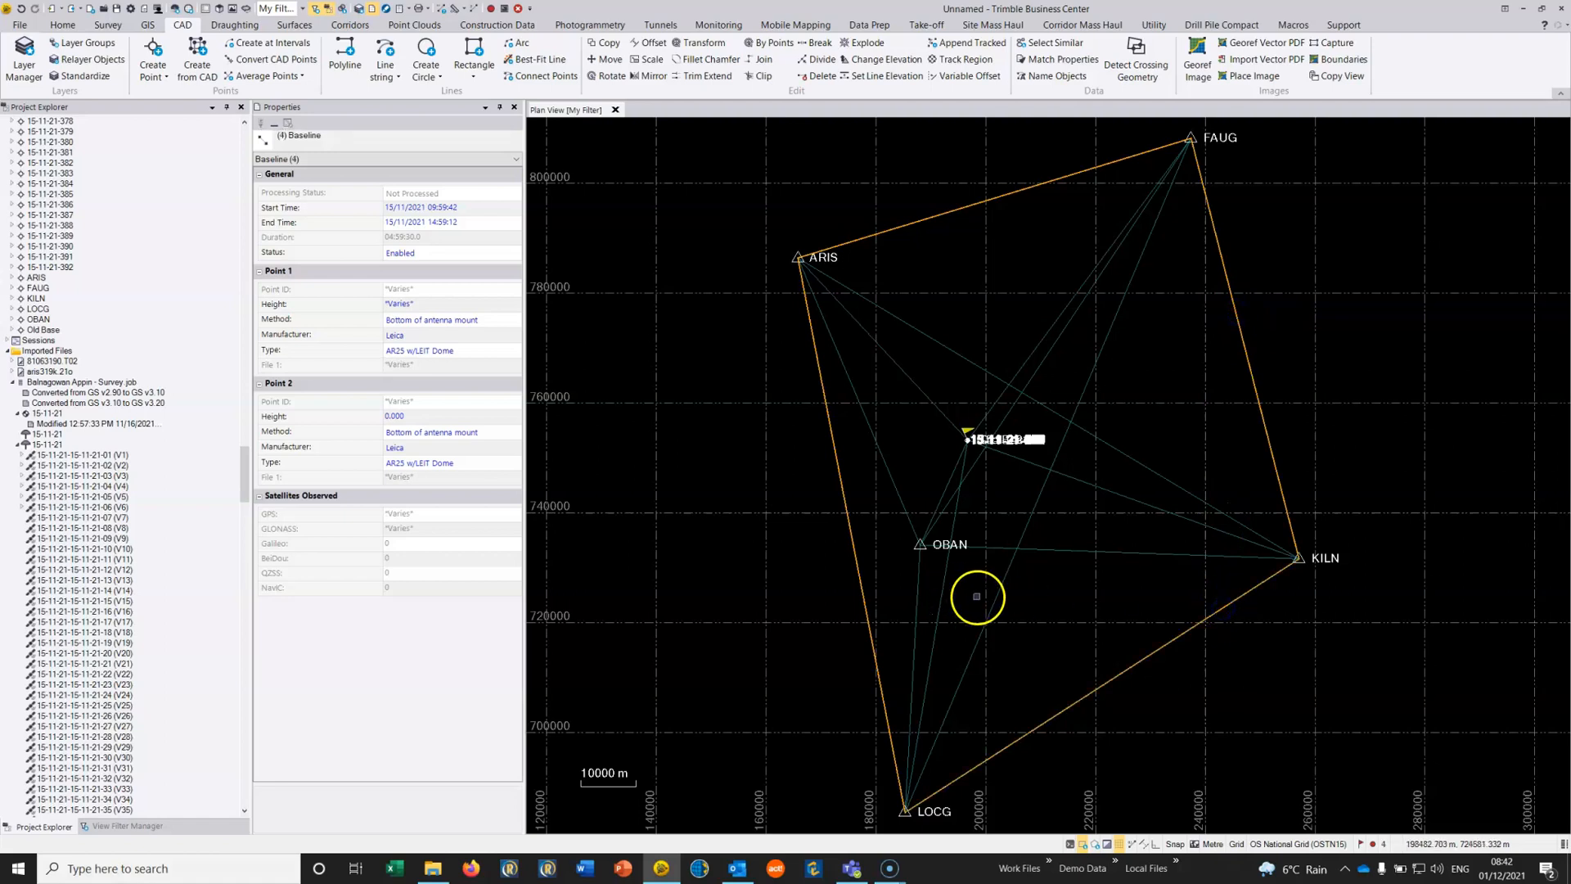
pyautogui.click(1000, 589)
pyautogui.click(919, 567)
pyautogui.click(906, 514)
pyautogui.click(980, 548)
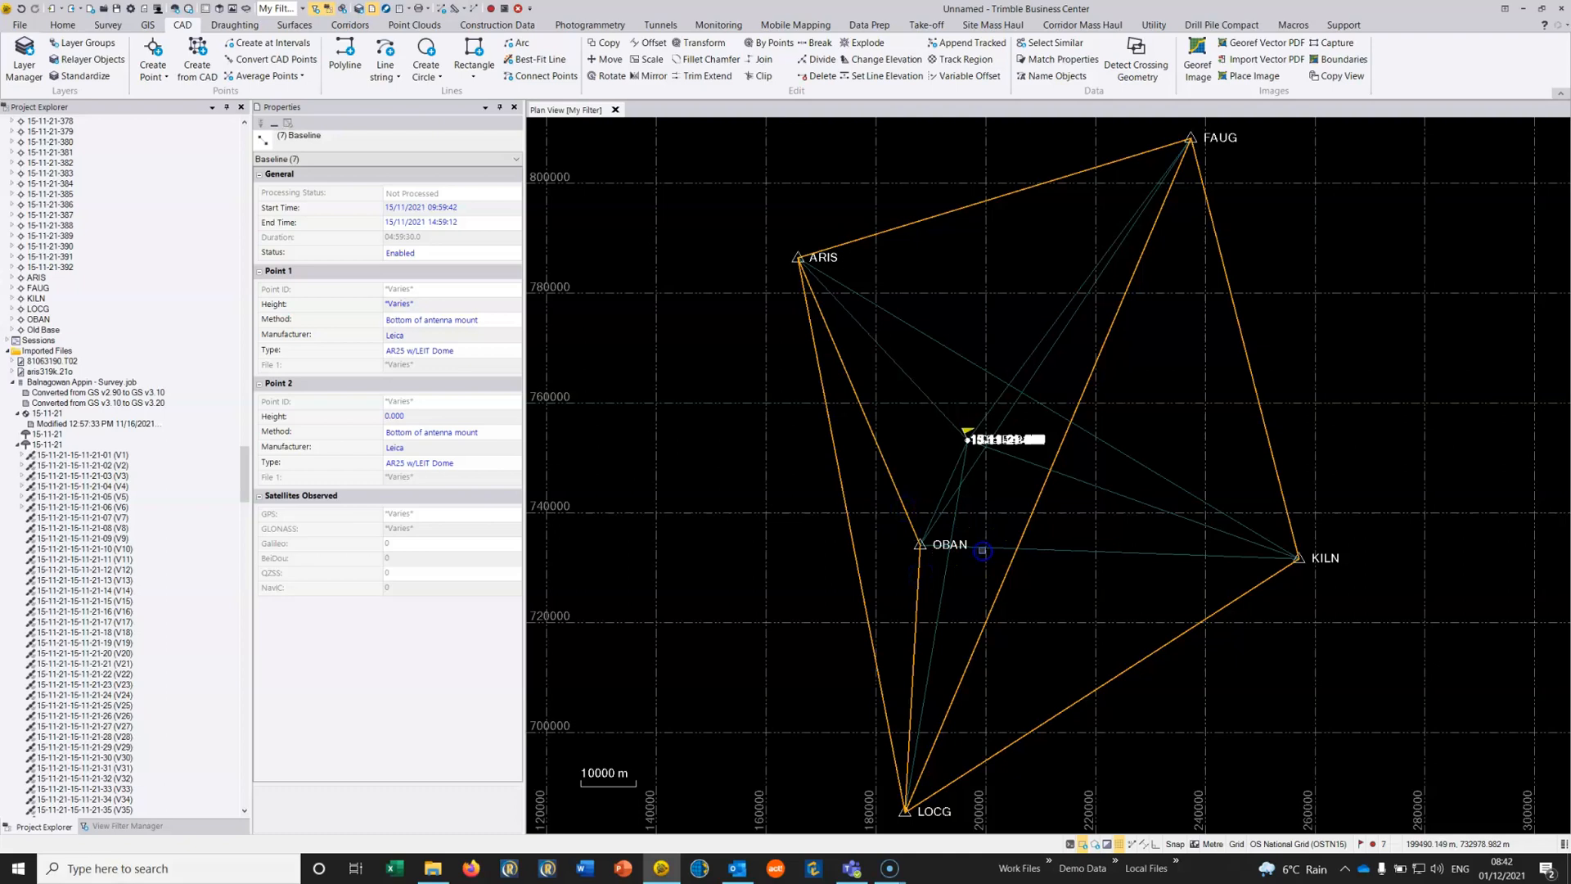
pyautogui.click(1050, 407)
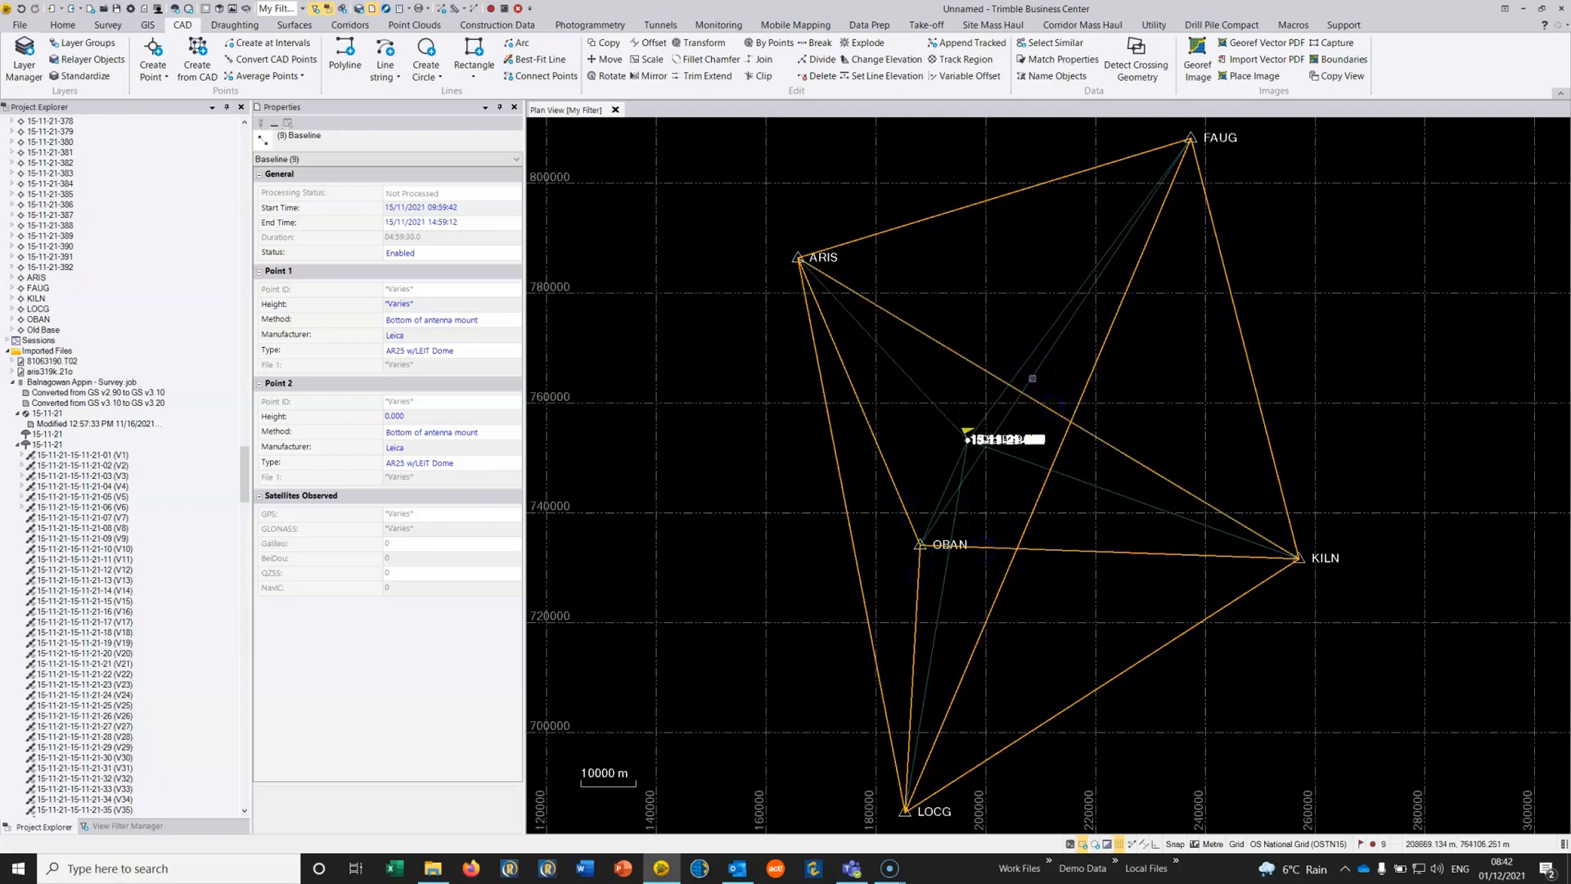
pyautogui.click(1031, 370)
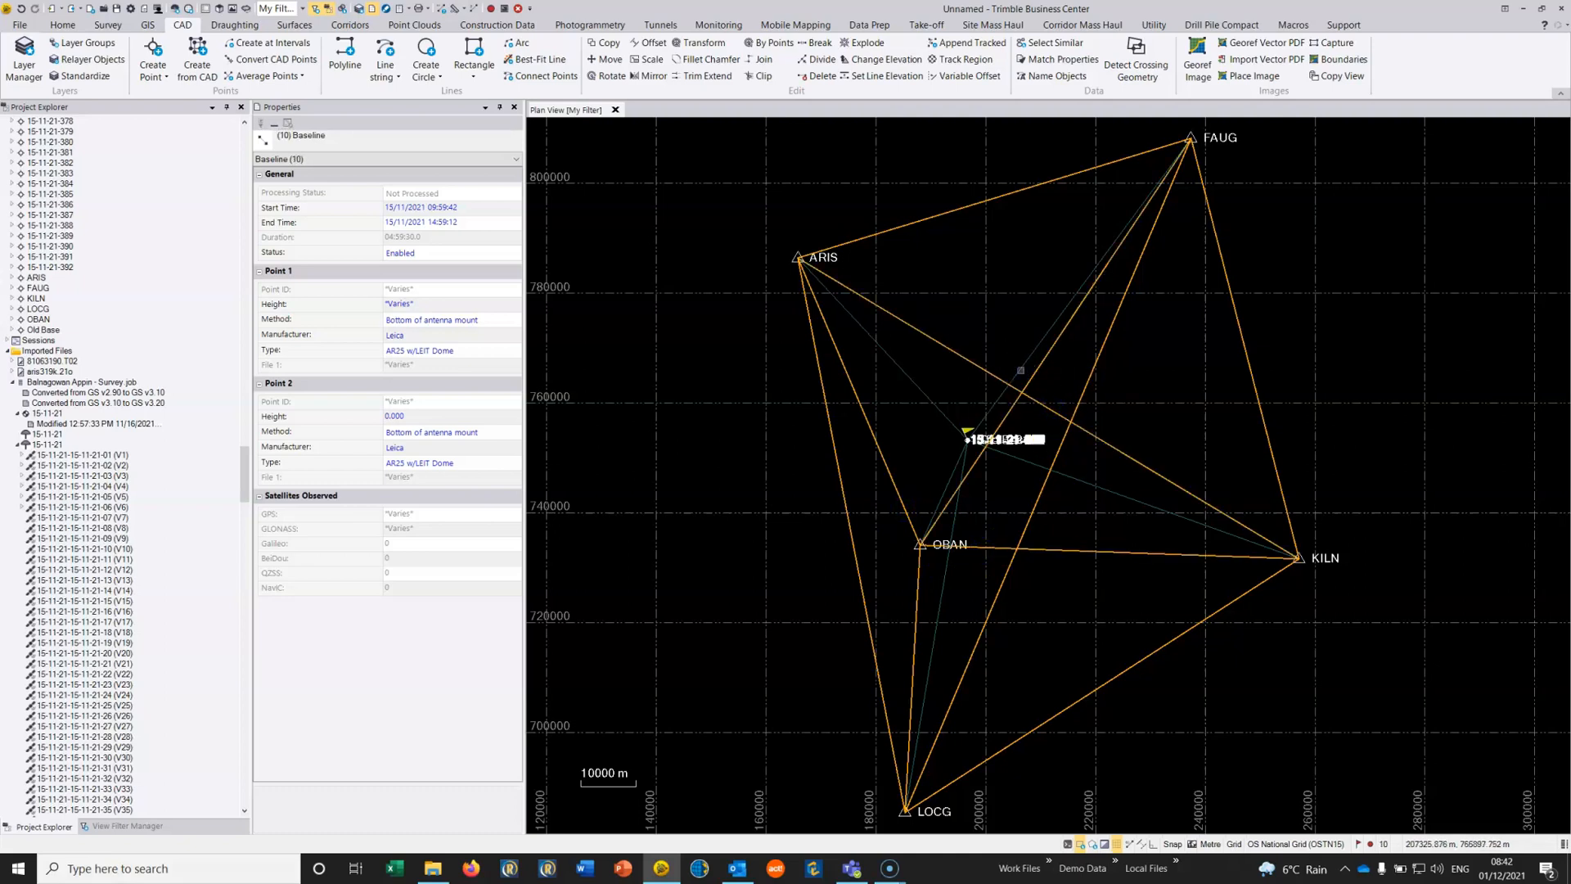
pyautogui.rightClick(759, 350)
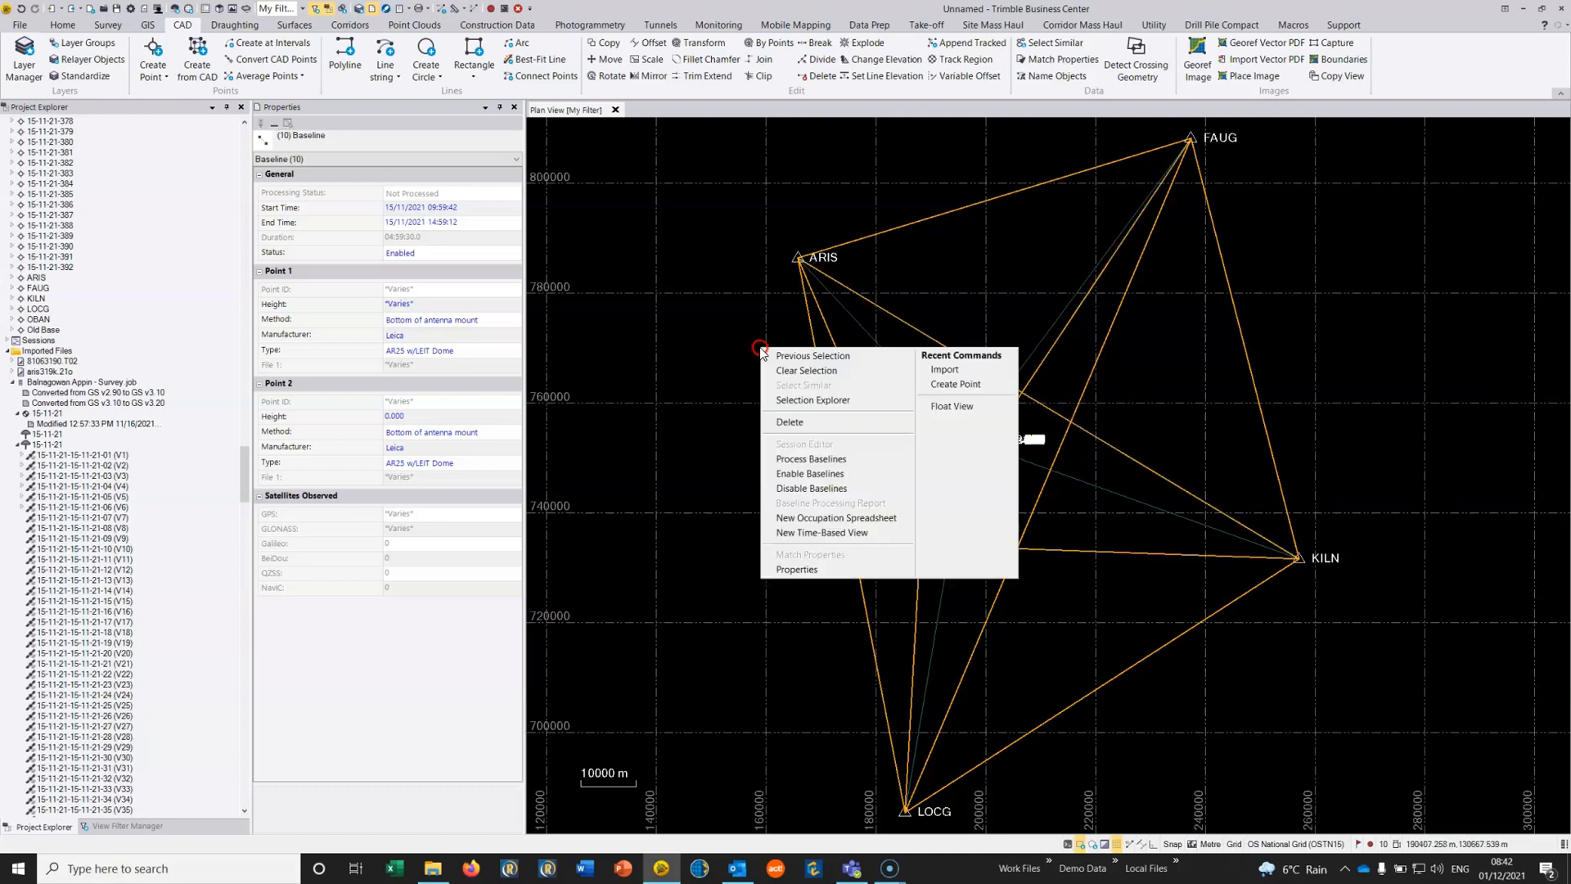
pyautogui.click(800, 487)
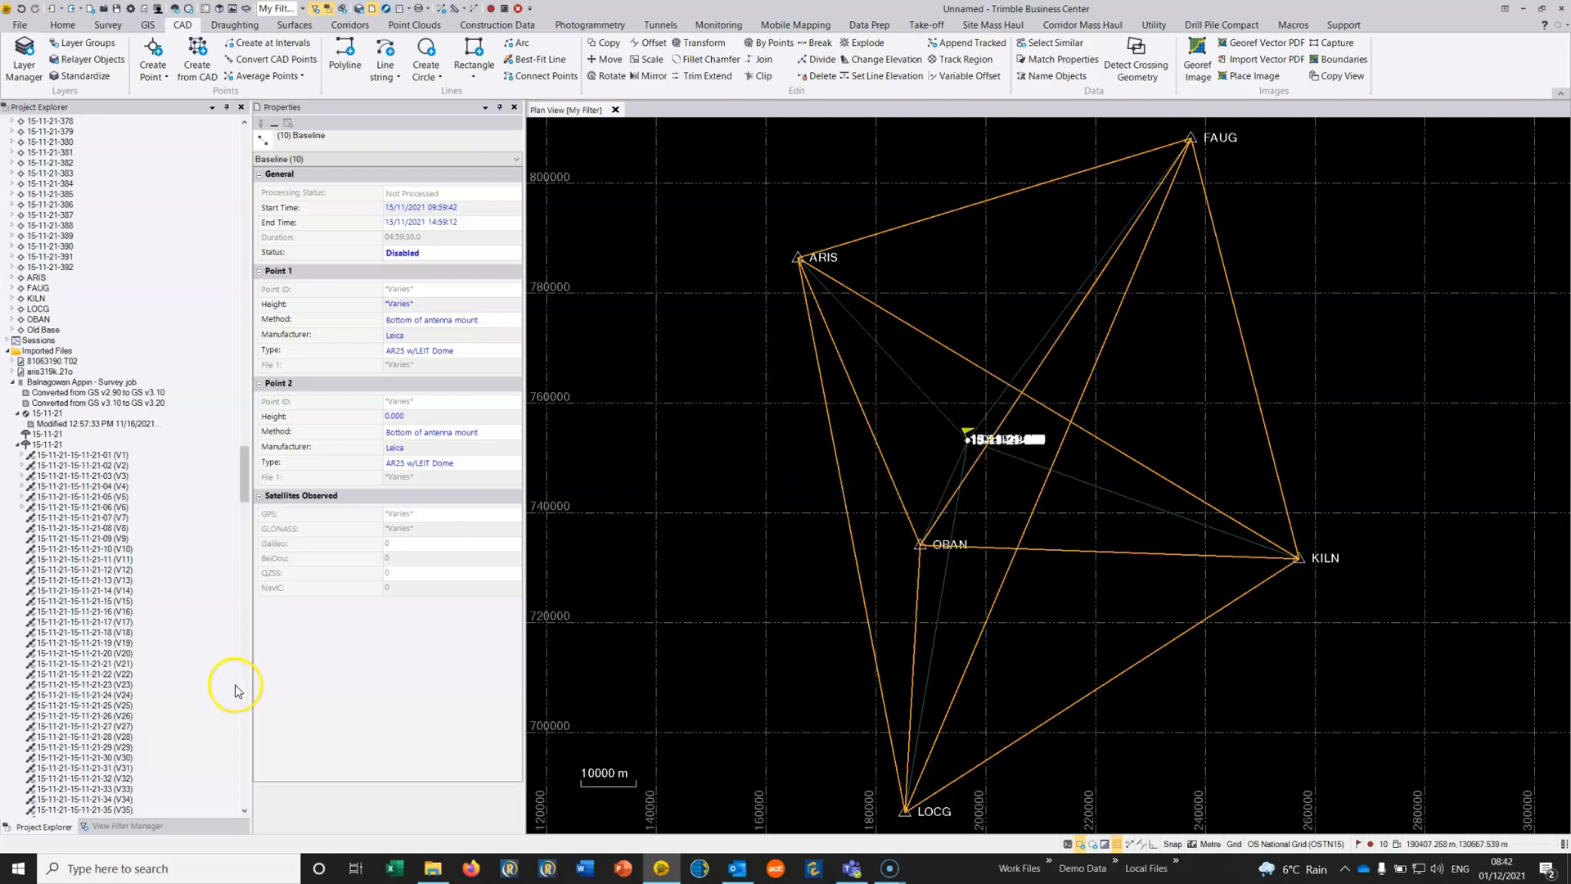
# Set the view filter's GNSS data types to show enabled baselines only (for post processing)
pyautogui.click(131, 827)
pyautogui.moveTo(242, 393); pyautogui.dragTo(247, 589)
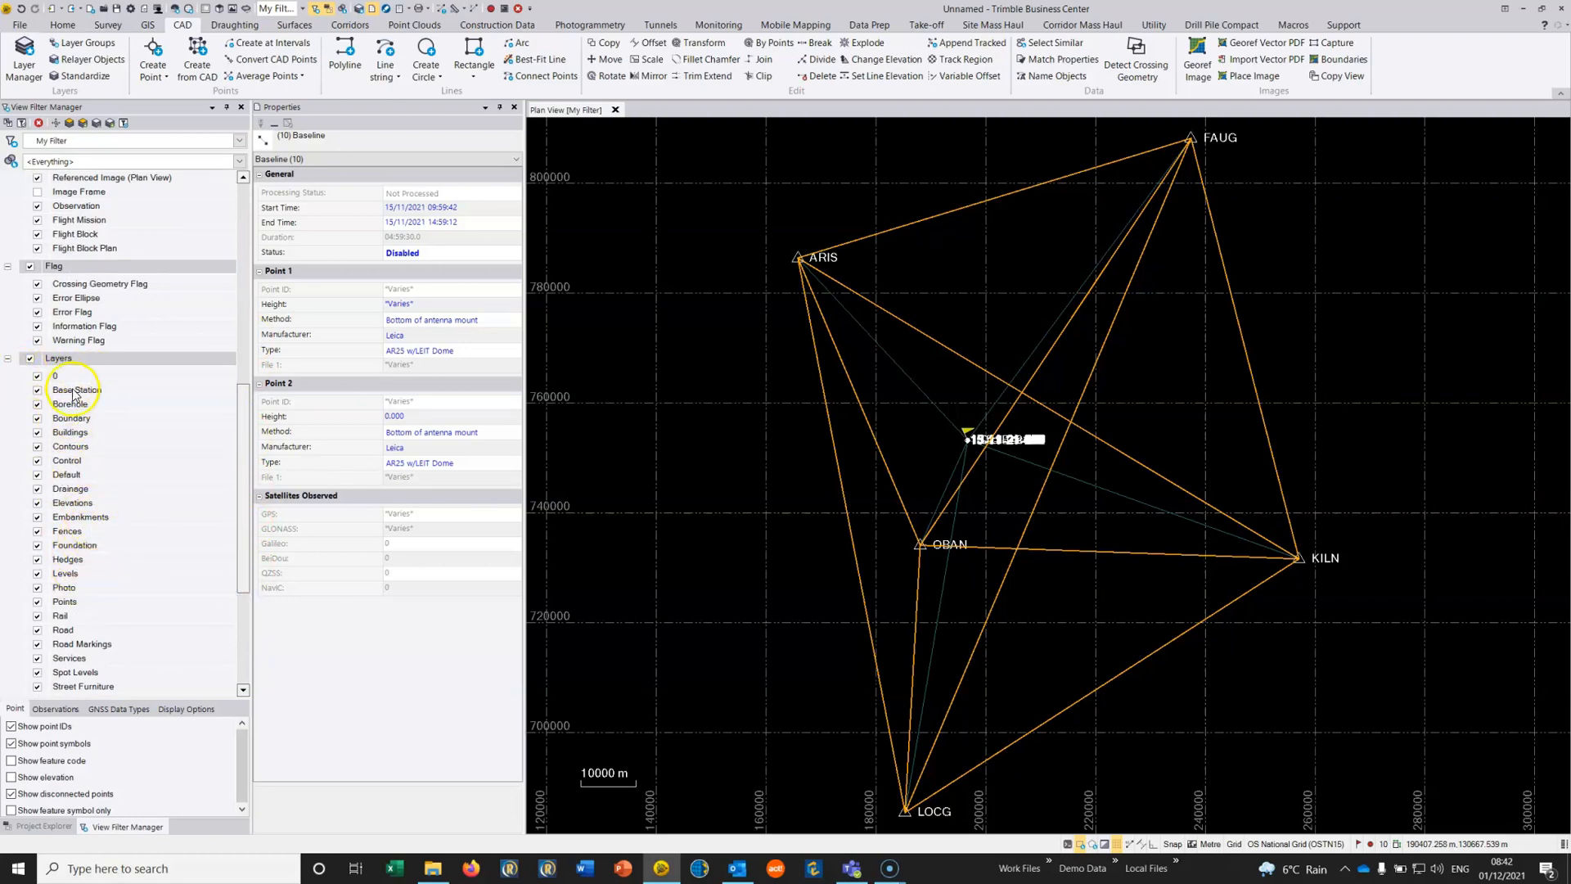
pyautogui.scroll(4, 242, 536)
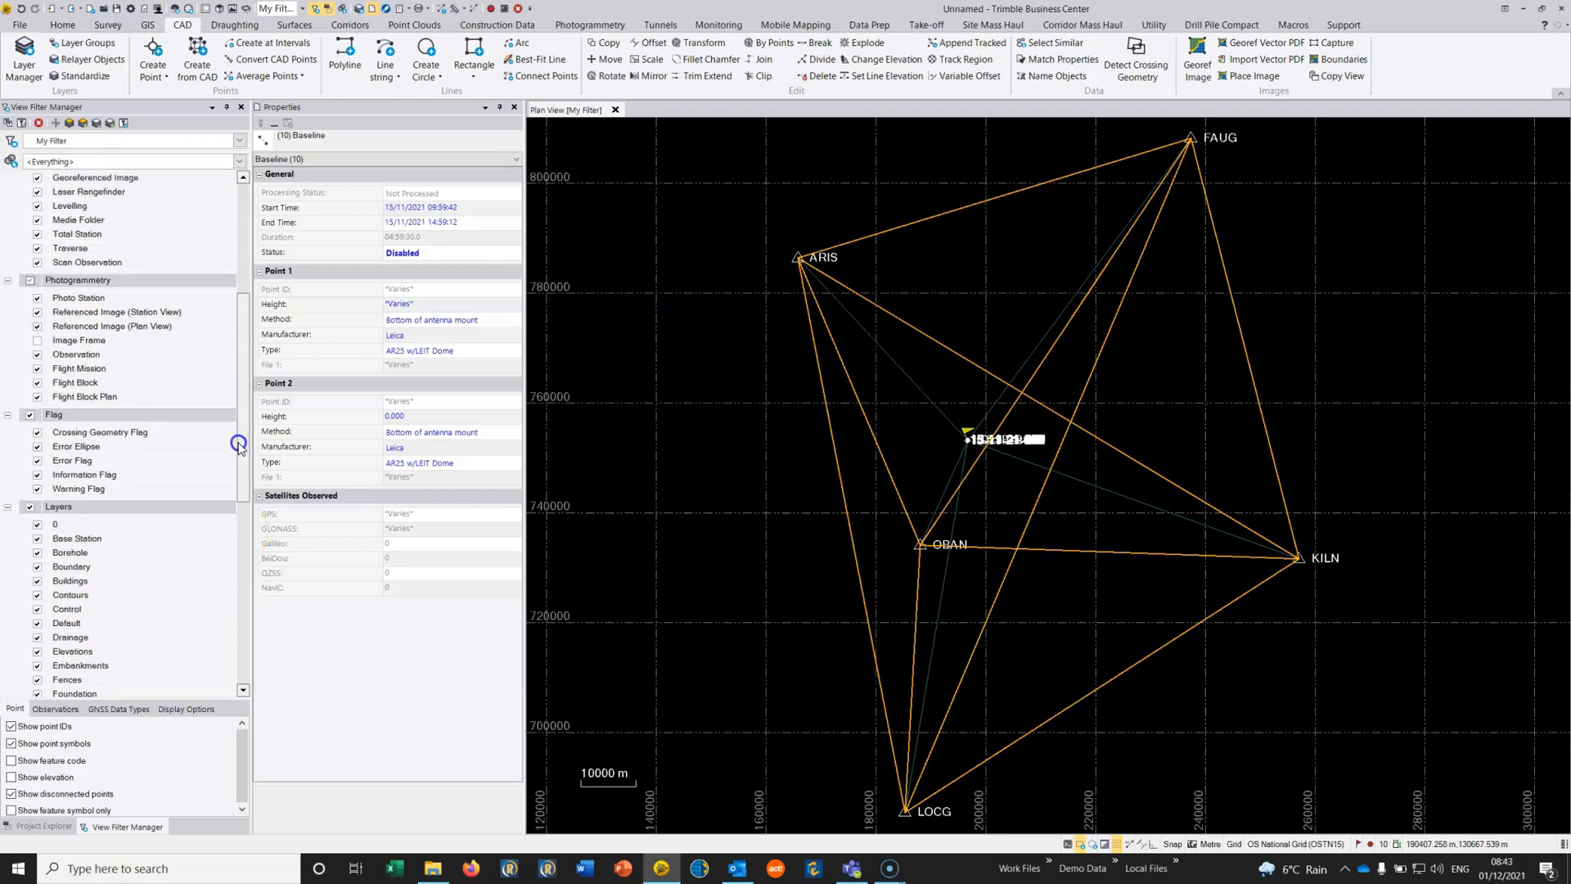
pyautogui.click(243, 177)
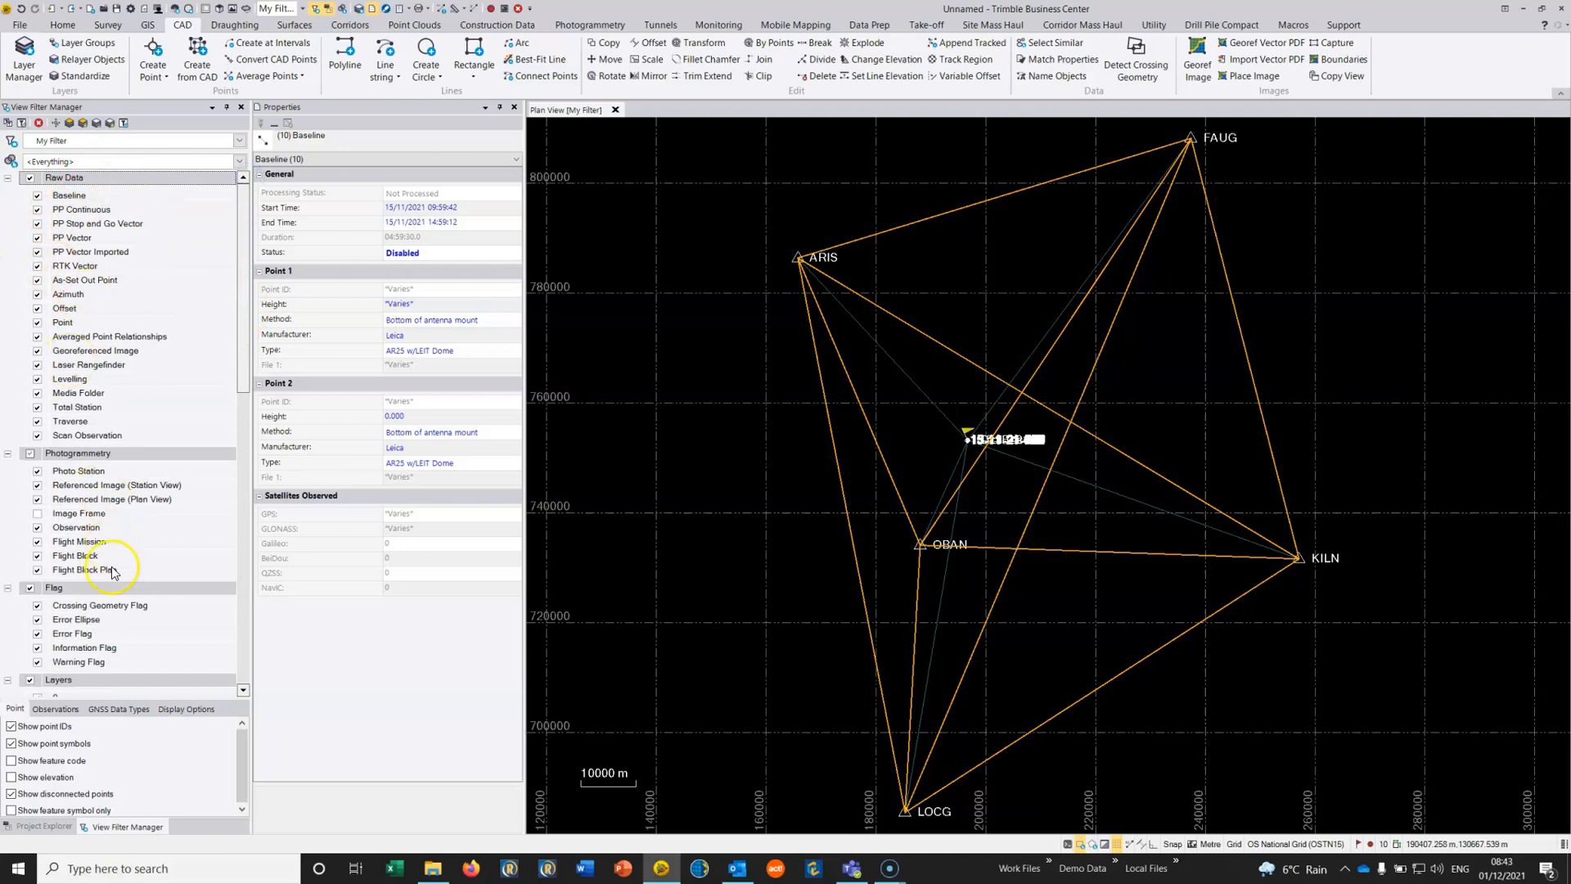
pyautogui.scroll(-10, 242, 393)
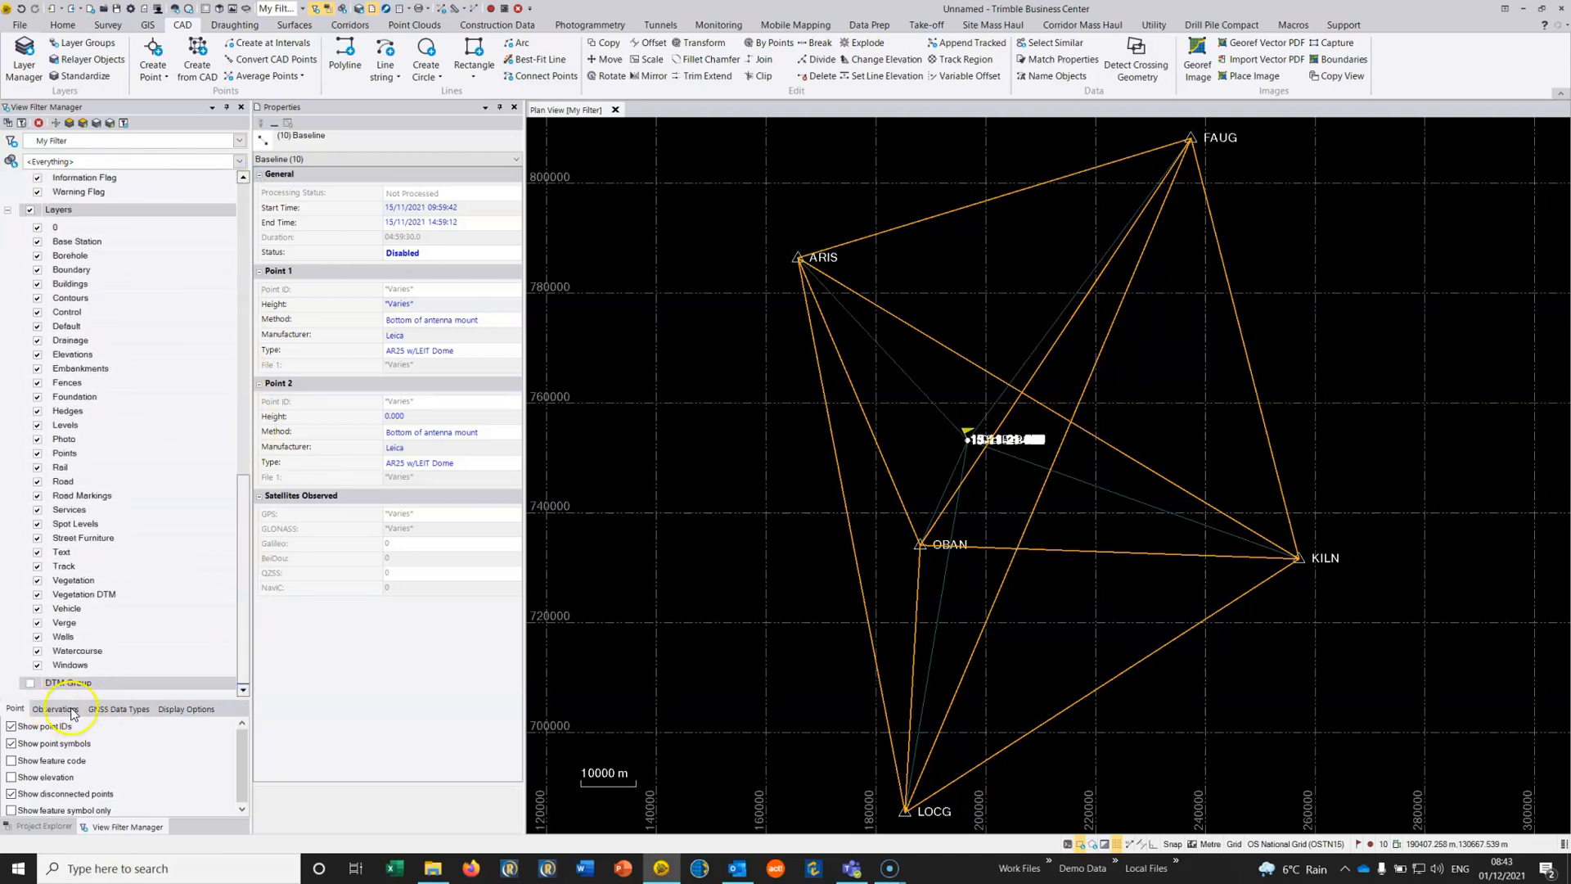
pyautogui.click(109, 708)
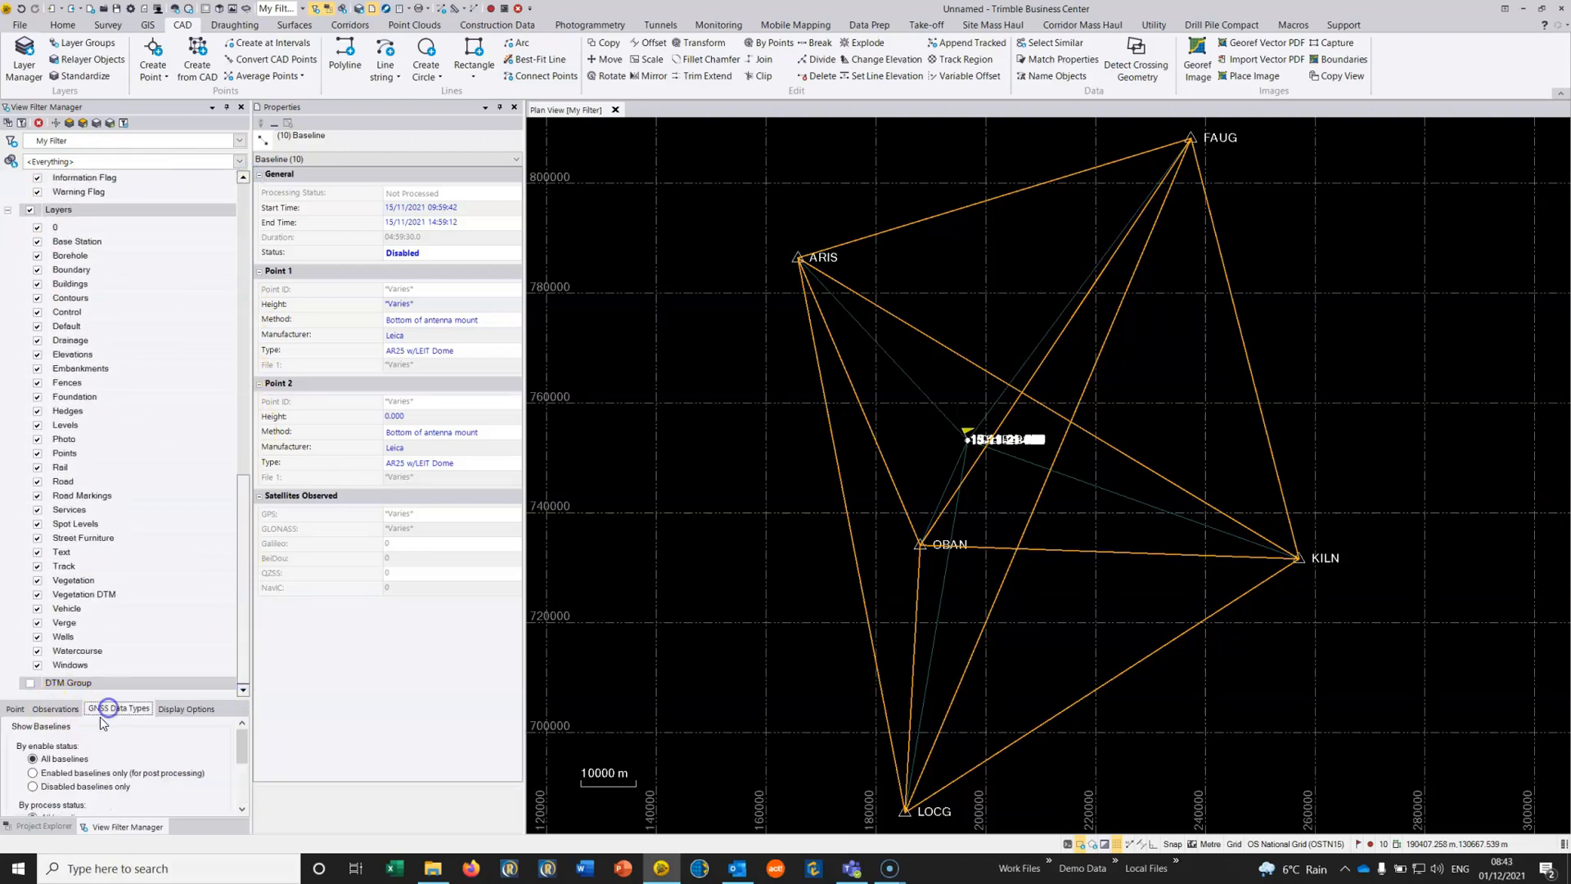
pyautogui.click(33, 774)
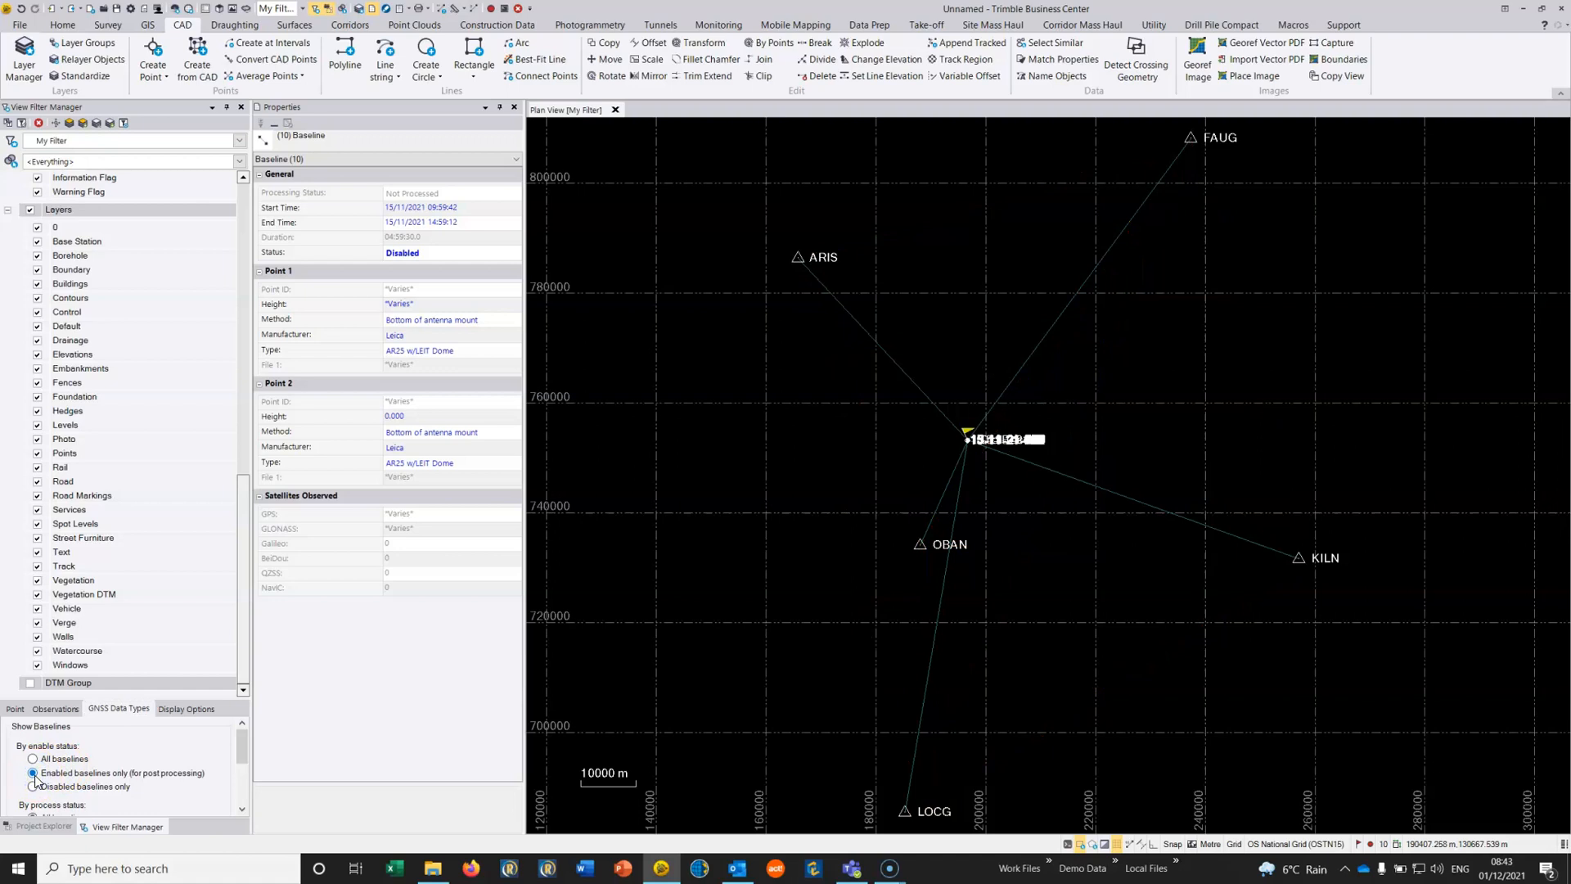
# Clear the baseline selection and examine the remaining baselines around the base point and out to the OS stations
pyautogui.click(773, 532)
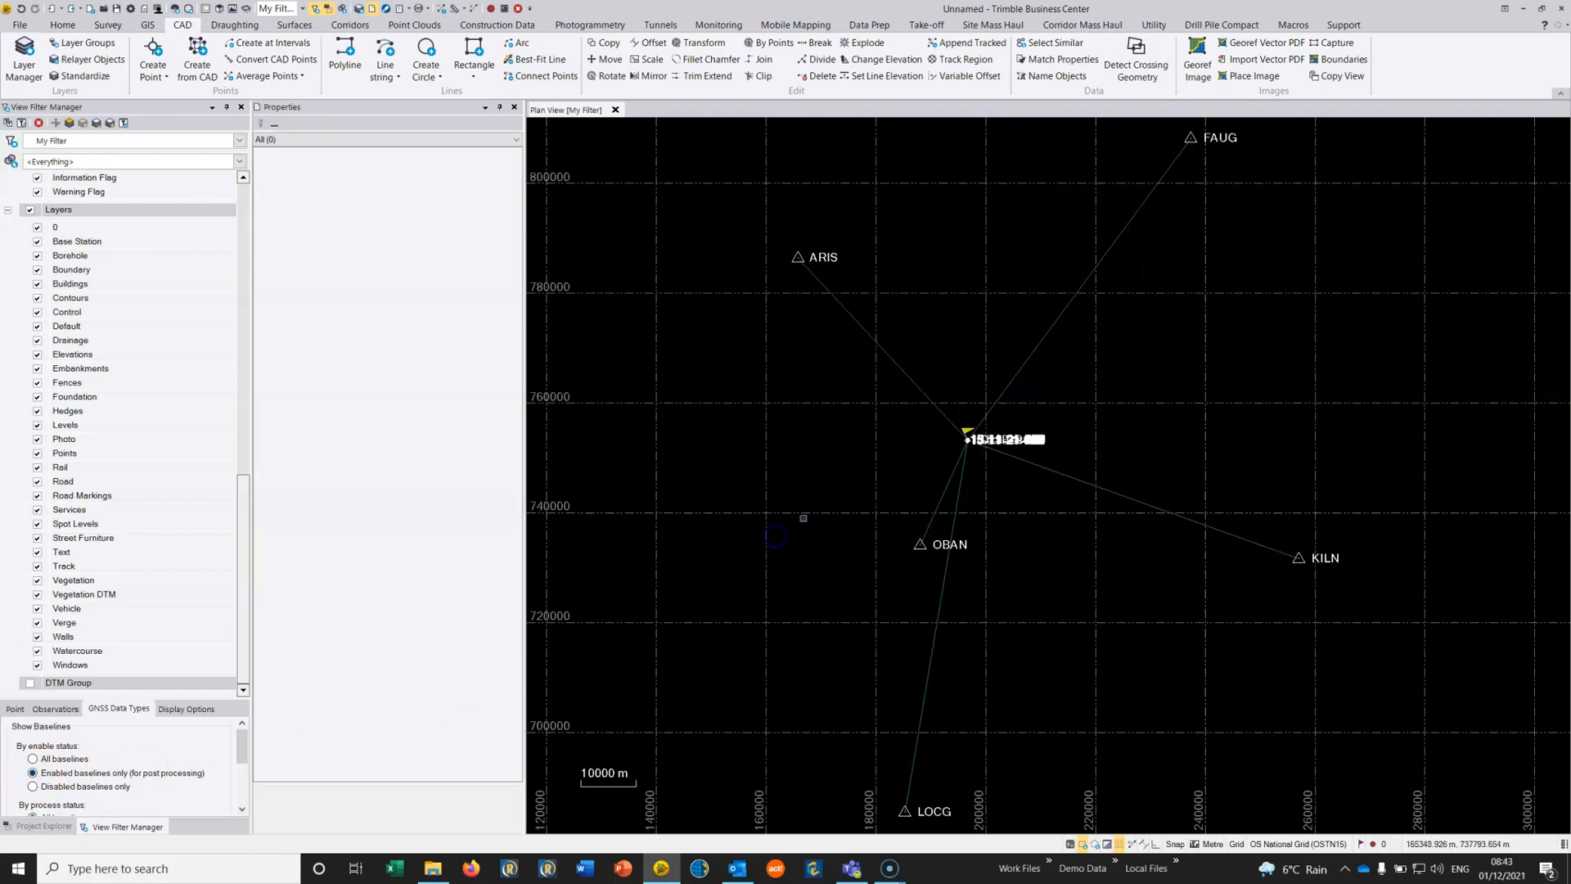
pyautogui.scroll(10, 968, 430)
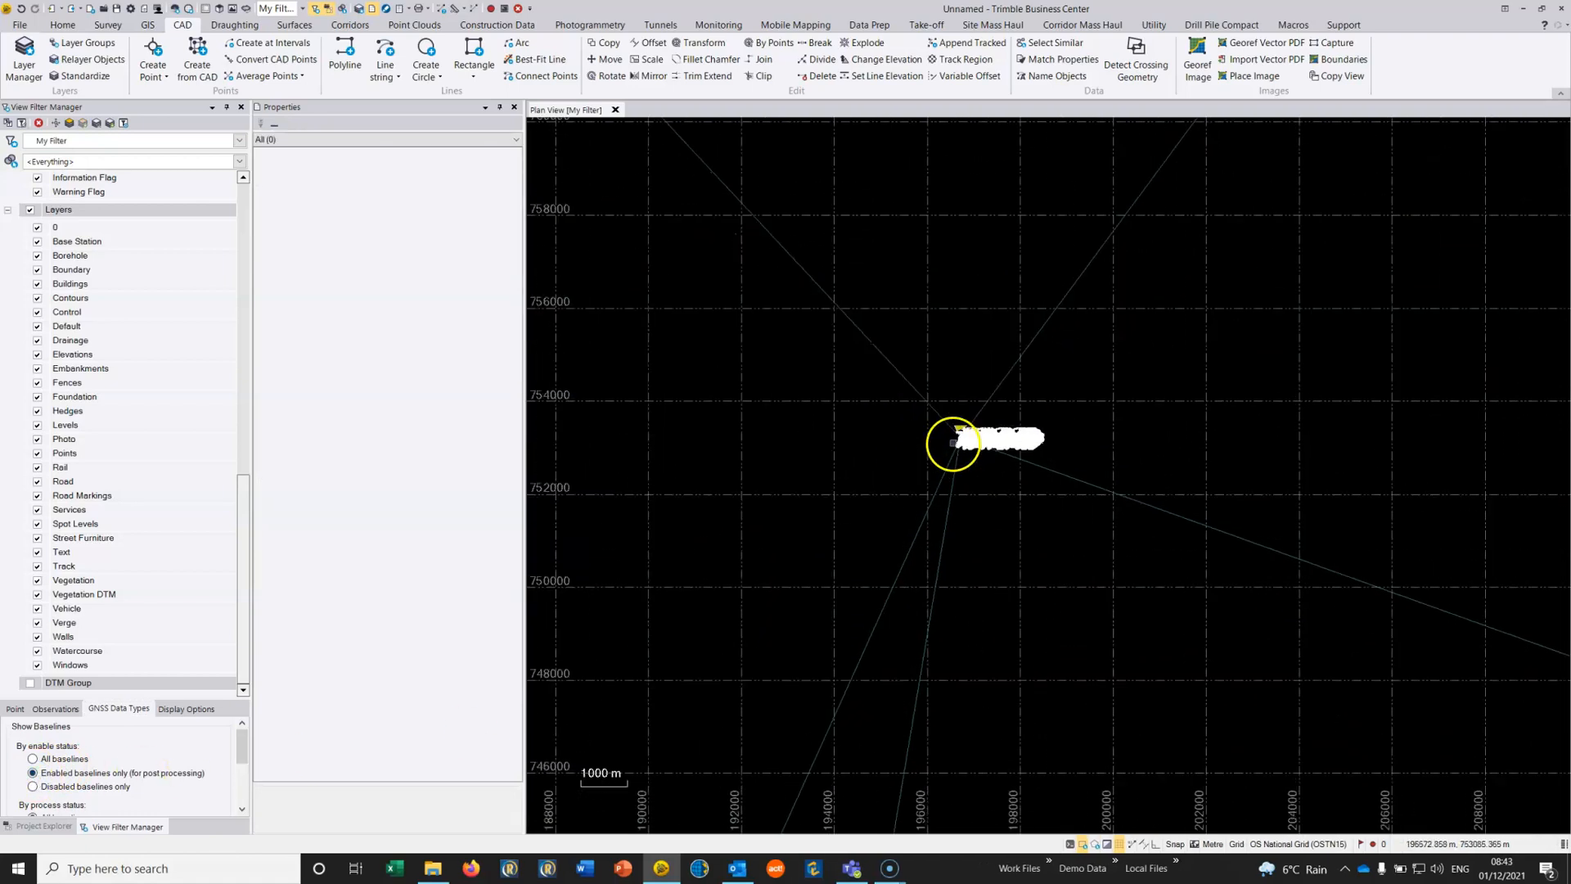
pyautogui.scroll(3, 968, 426)
pyautogui.scroll(-8, 973, 413)
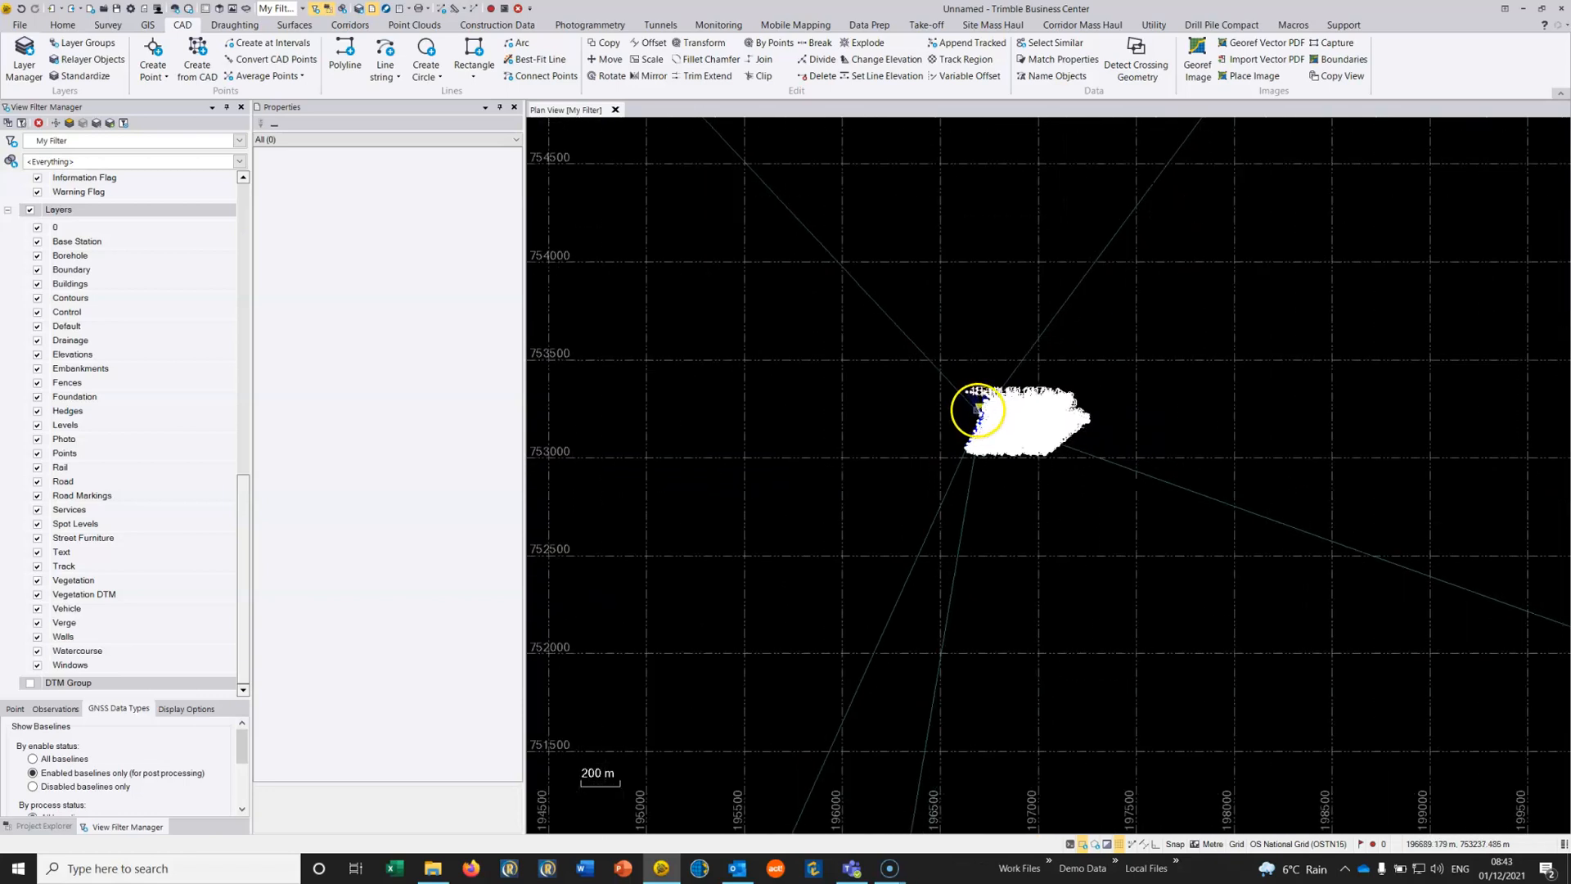
pyautogui.scroll(-7, 978, 409)
pyautogui.moveTo(941, 379); pyautogui.dragTo(869, 431)
pyautogui.scroll(-2, 869, 431)
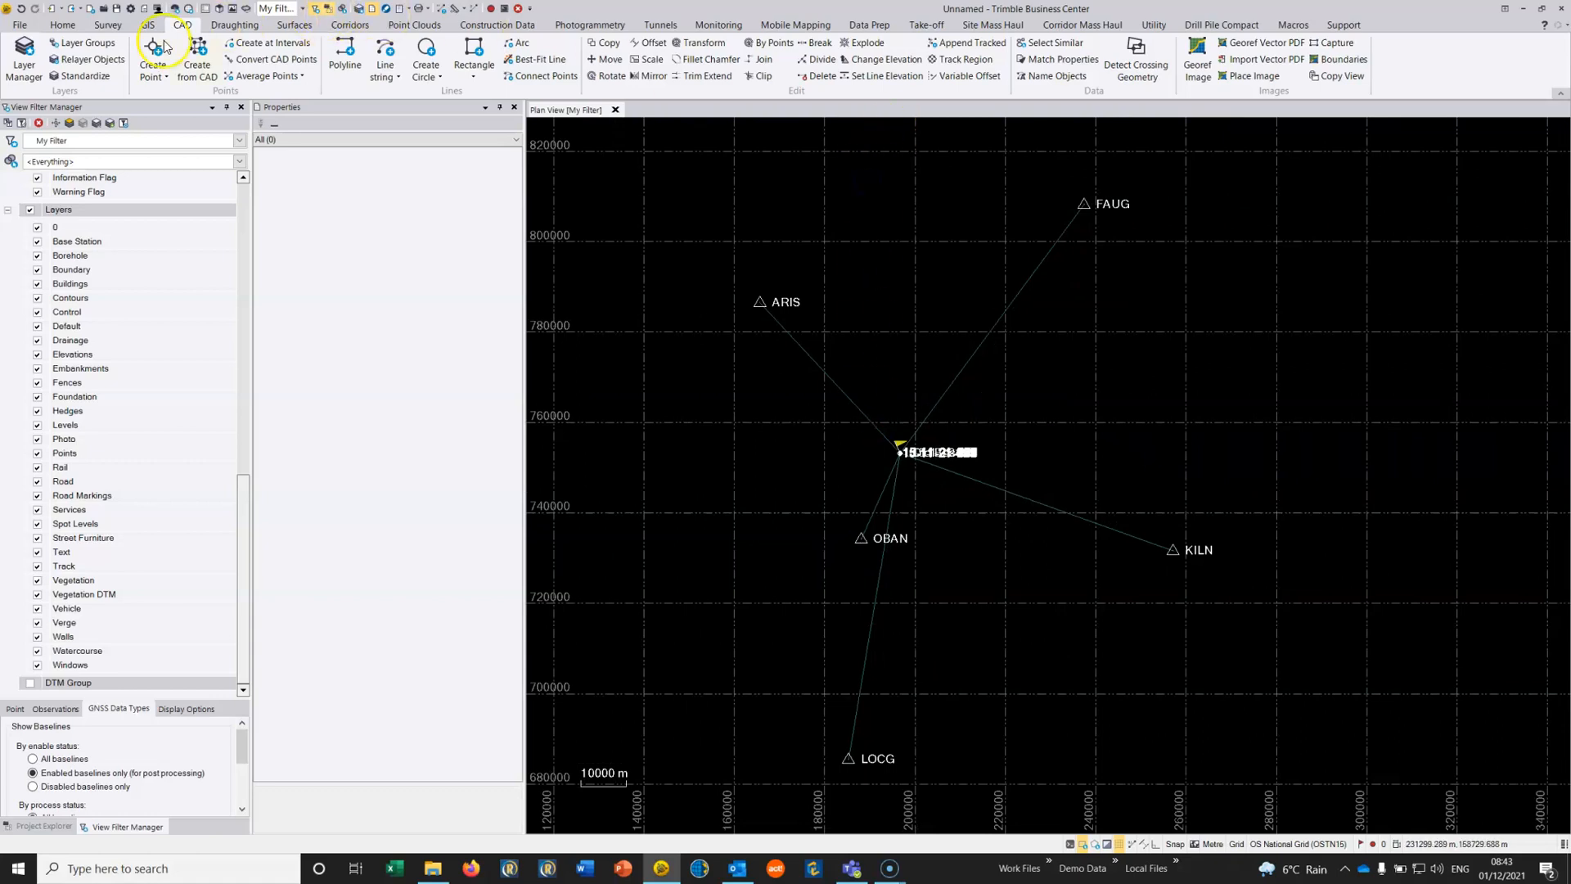
# Download the IGS UltraRapid Orbits (hour 00) automatically for the project time span and import the orbit file
pyautogui.click(108, 26)
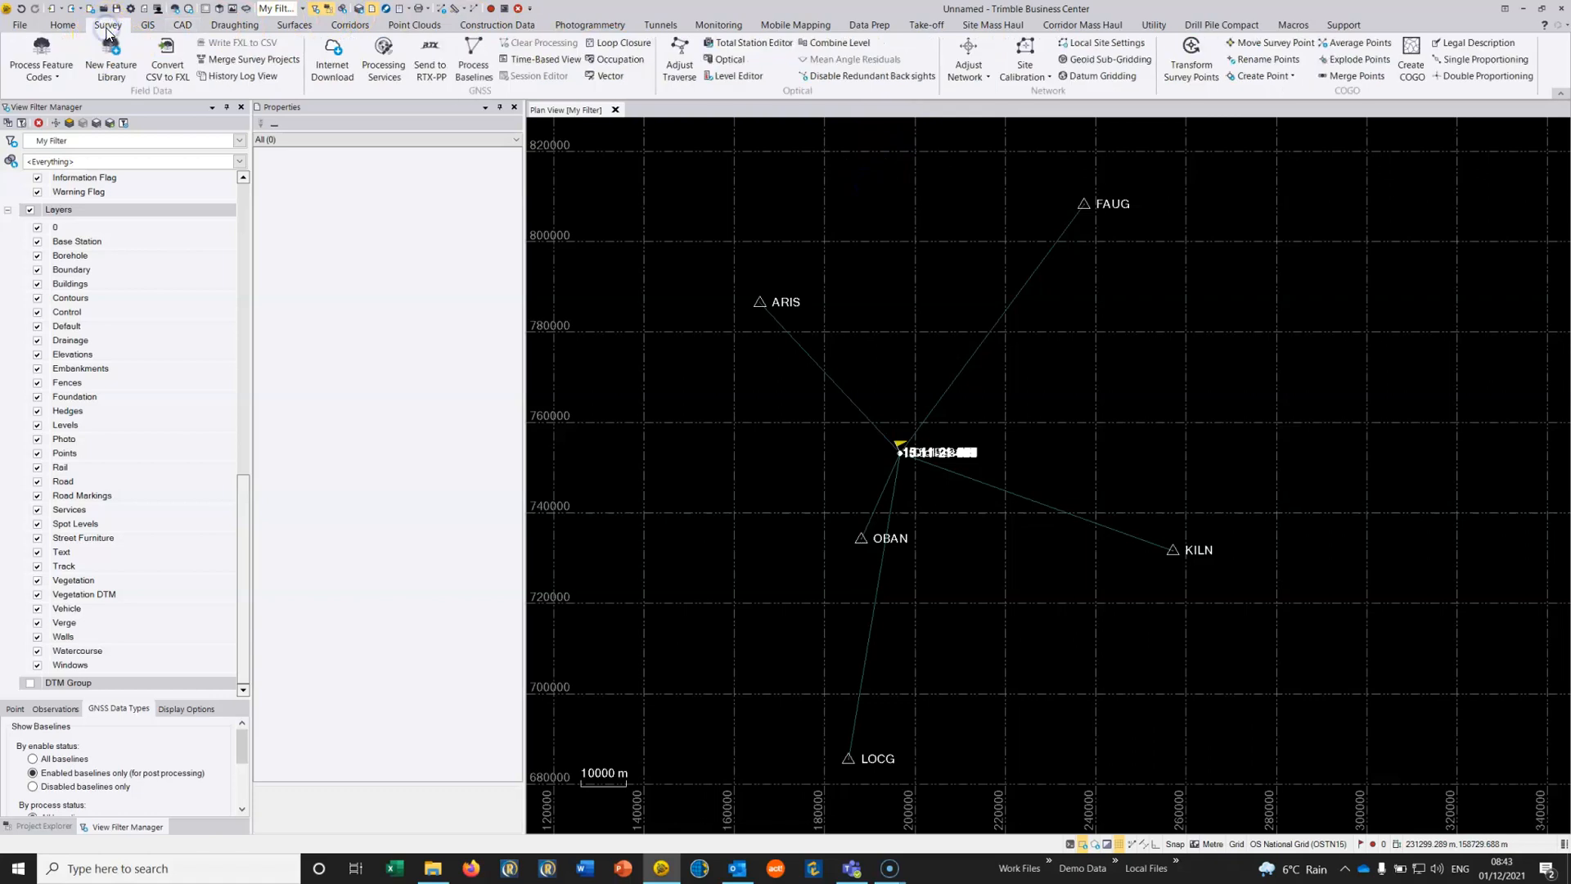
pyautogui.click(332, 54)
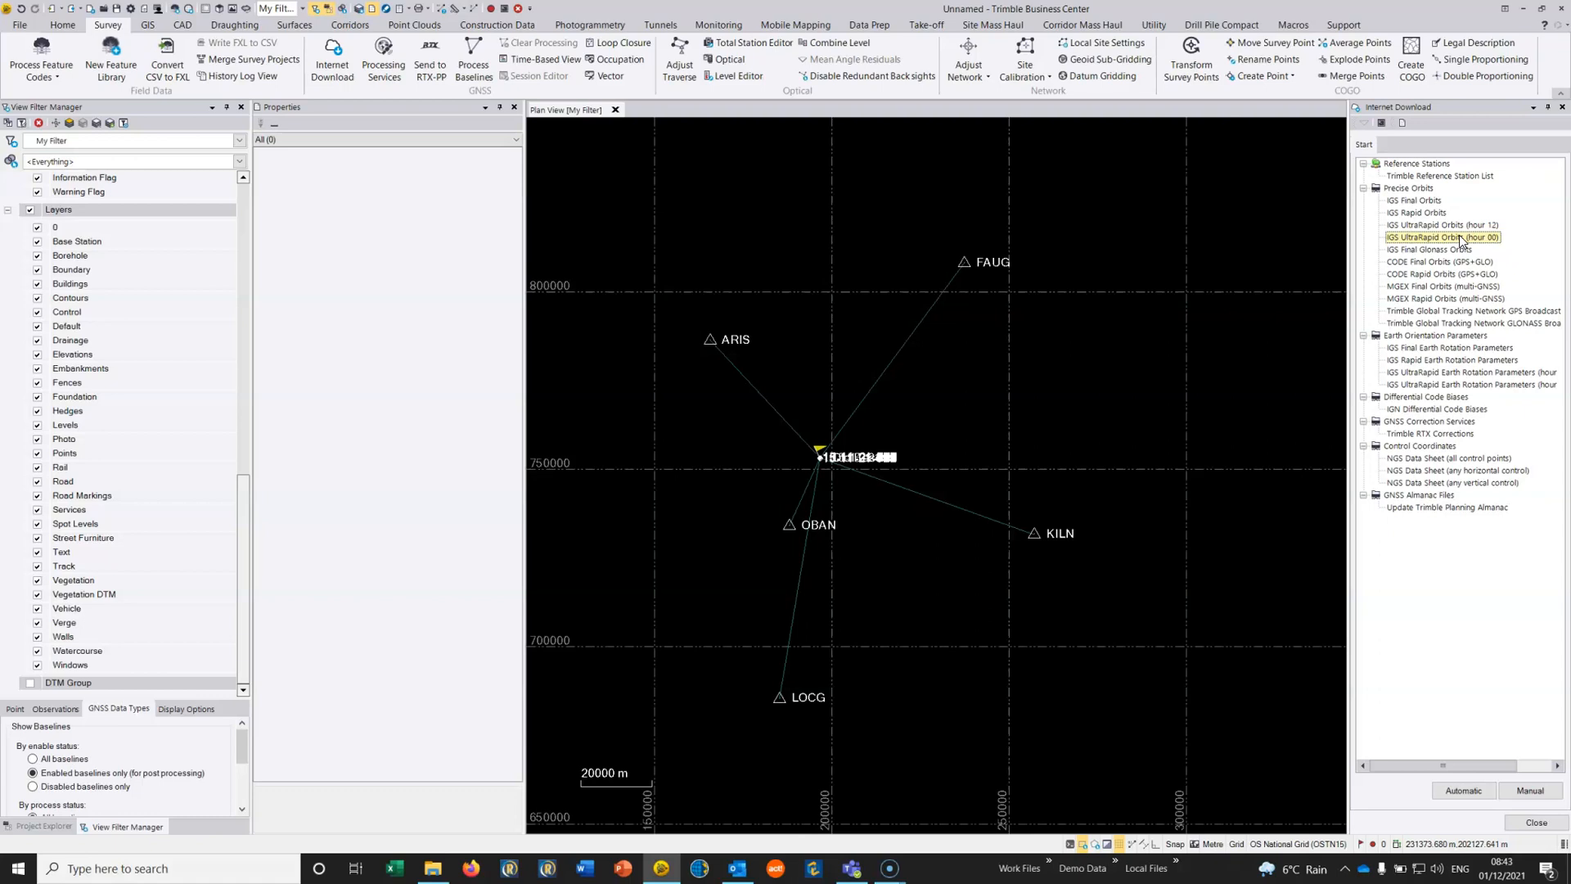
pyautogui.click(1454, 239)
pyautogui.click(1491, 226)
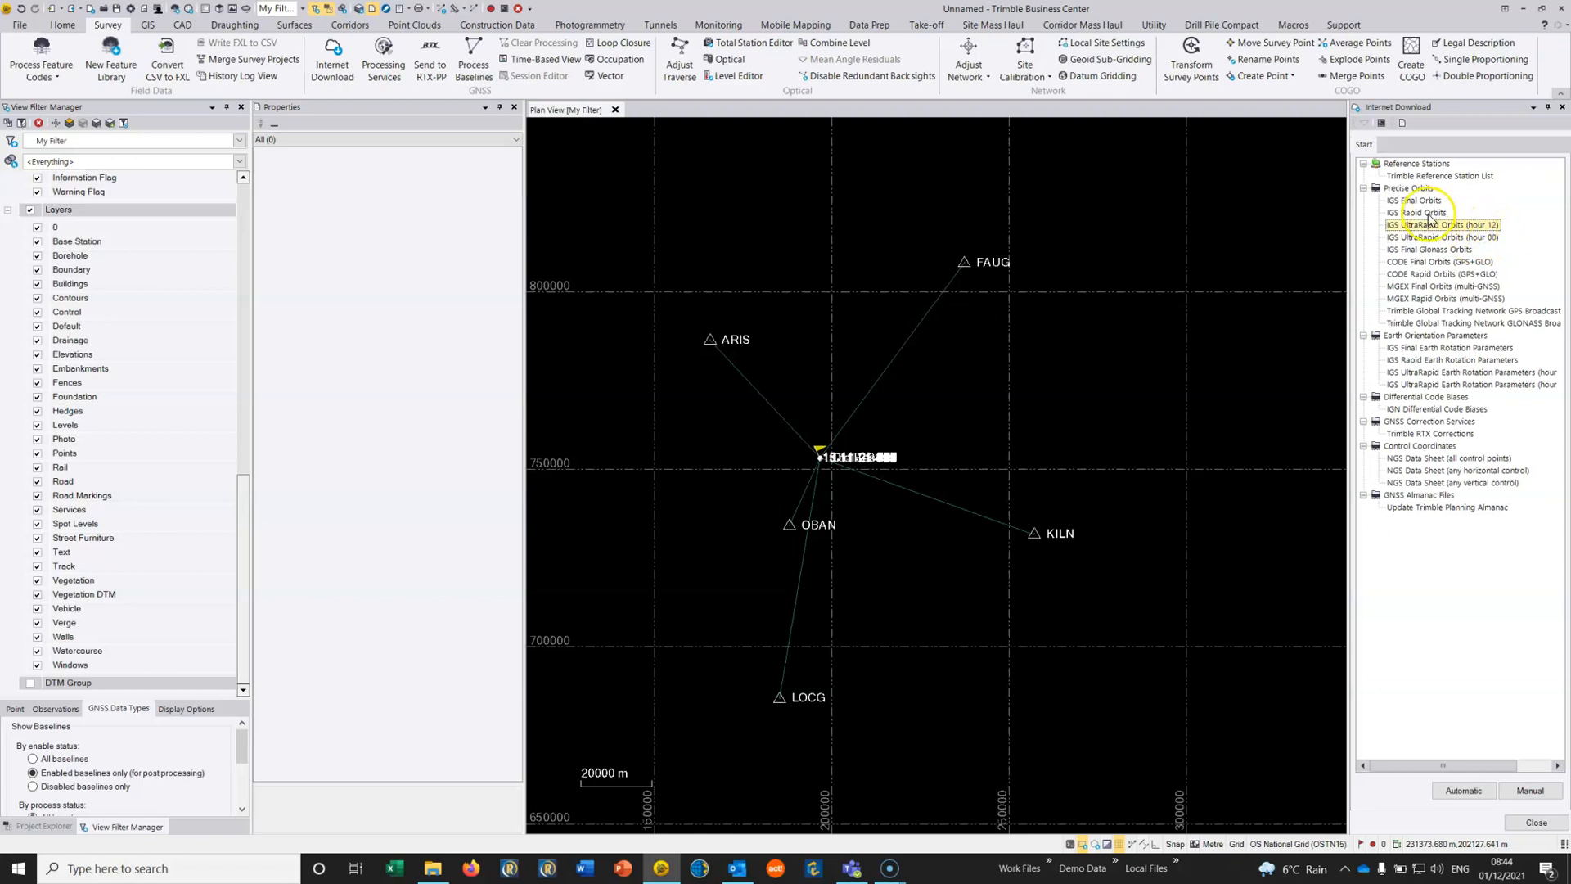
pyautogui.click(1428, 215)
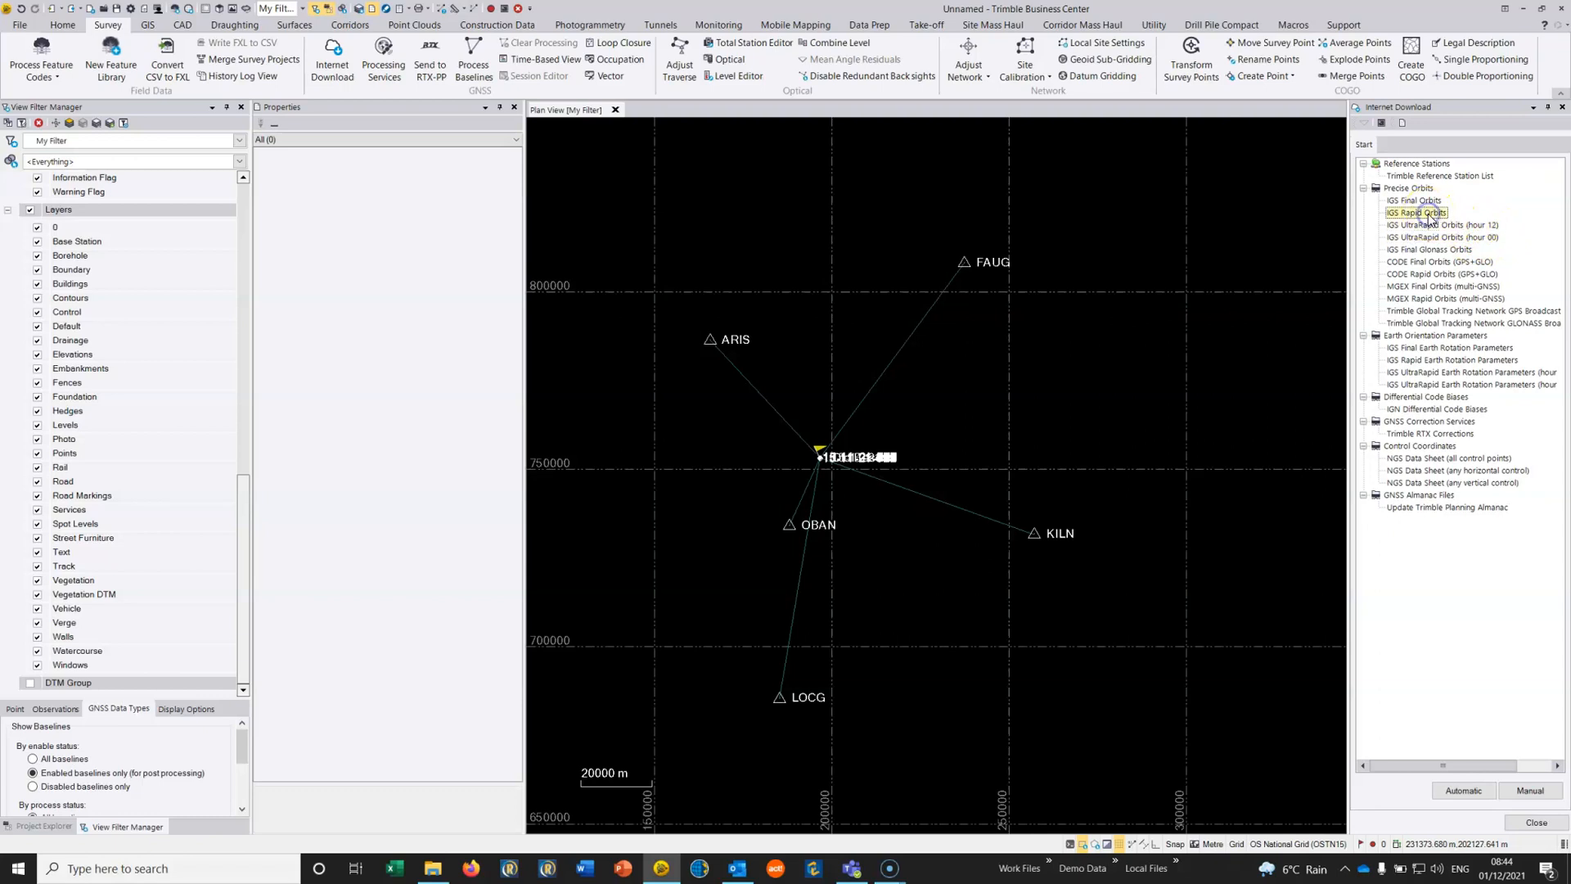
pyautogui.click(1438, 237)
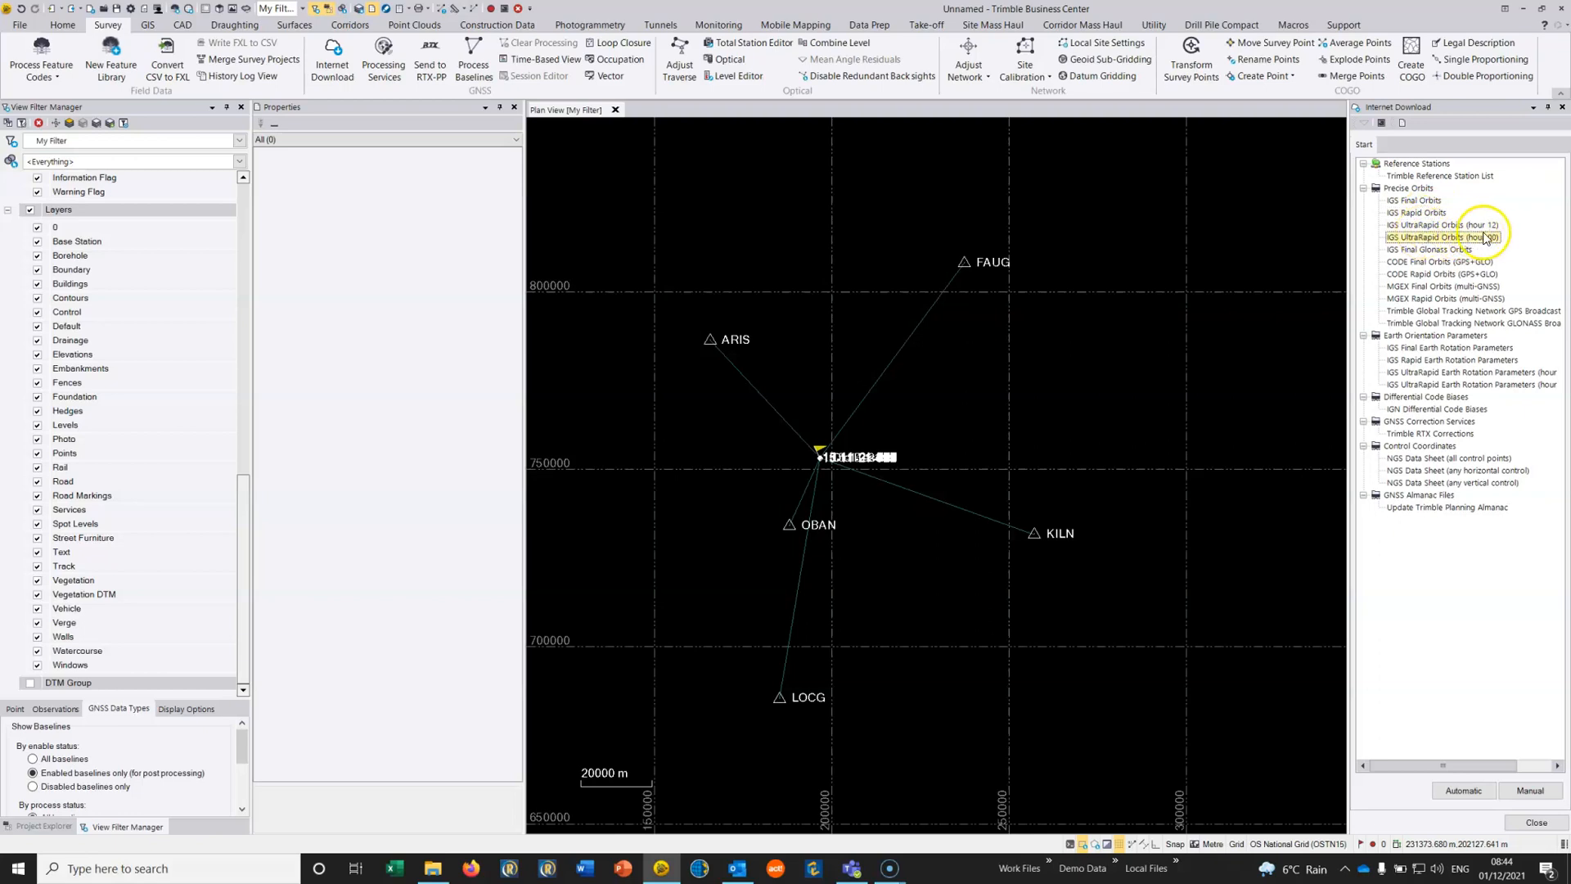
pyautogui.click(1464, 790)
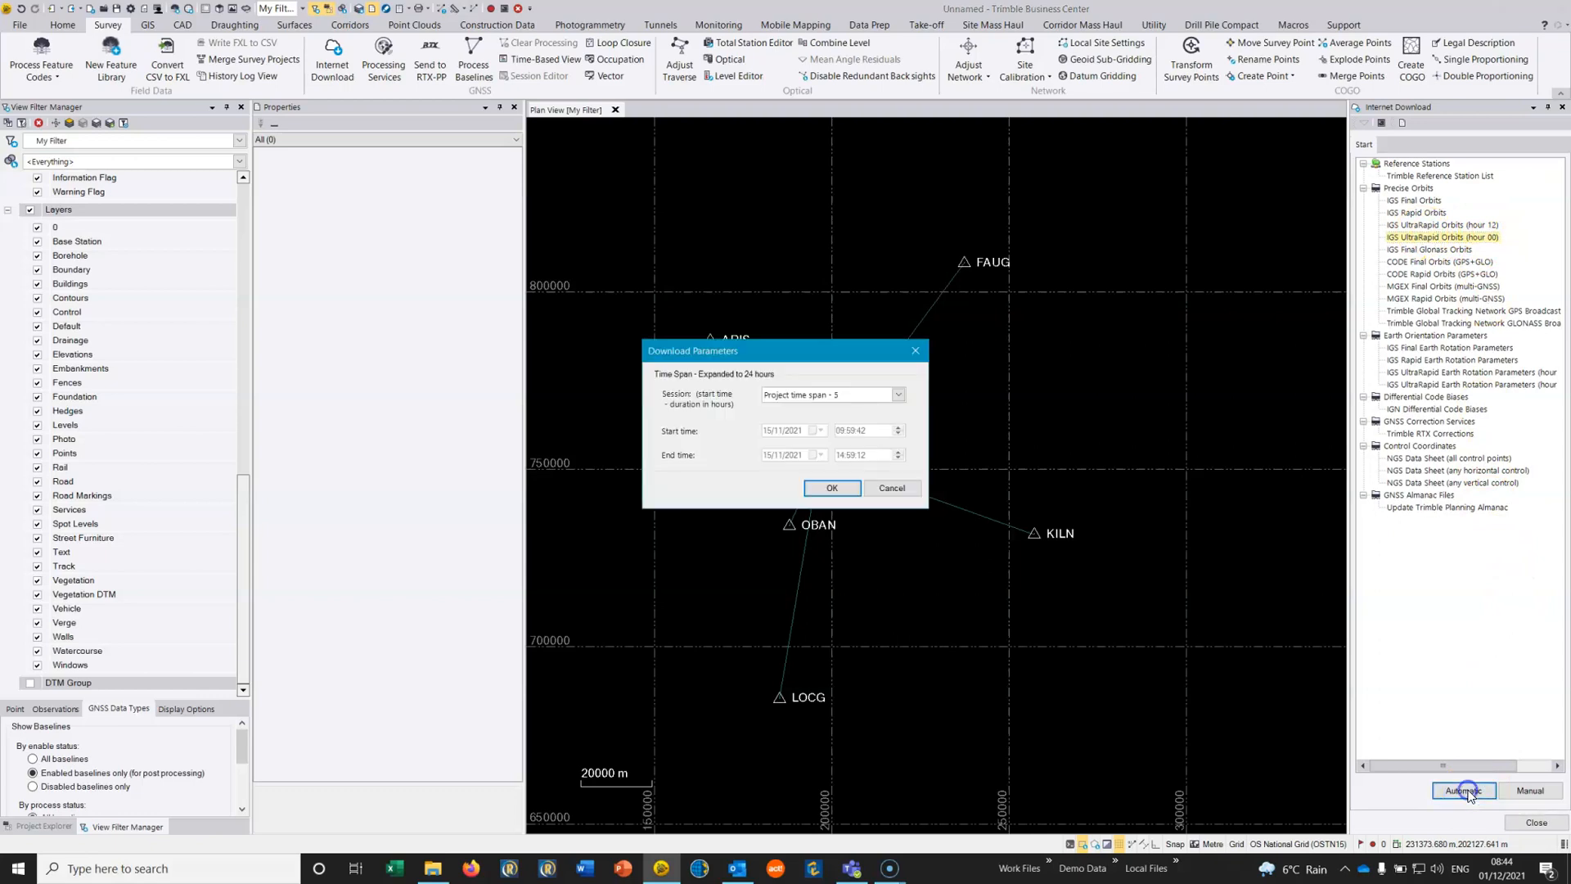
pyautogui.click(833, 488)
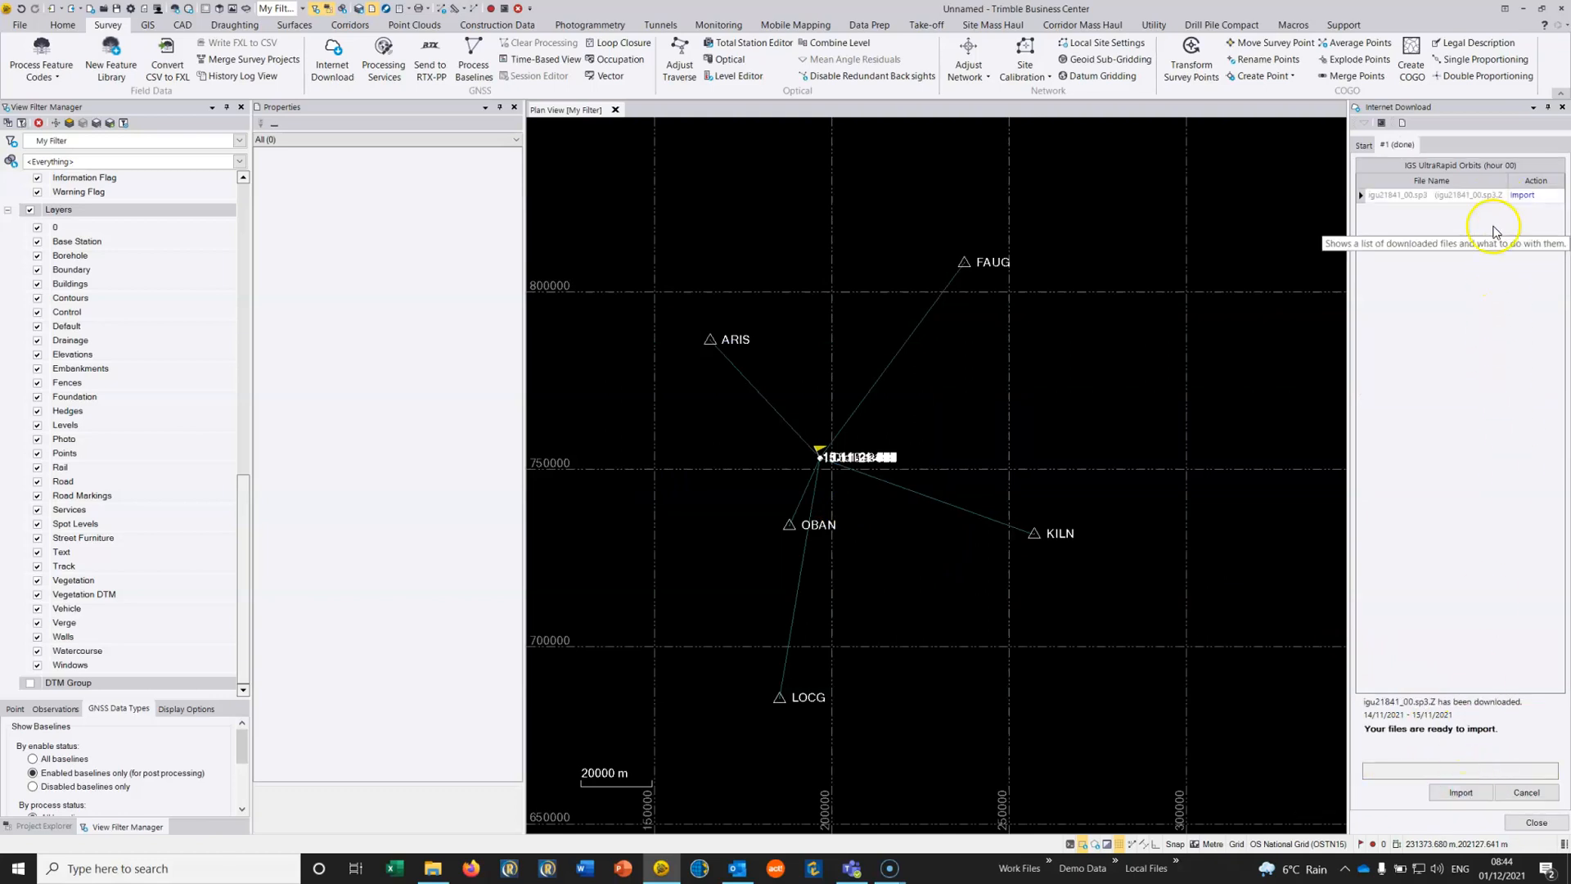
pyautogui.click(1460, 792)
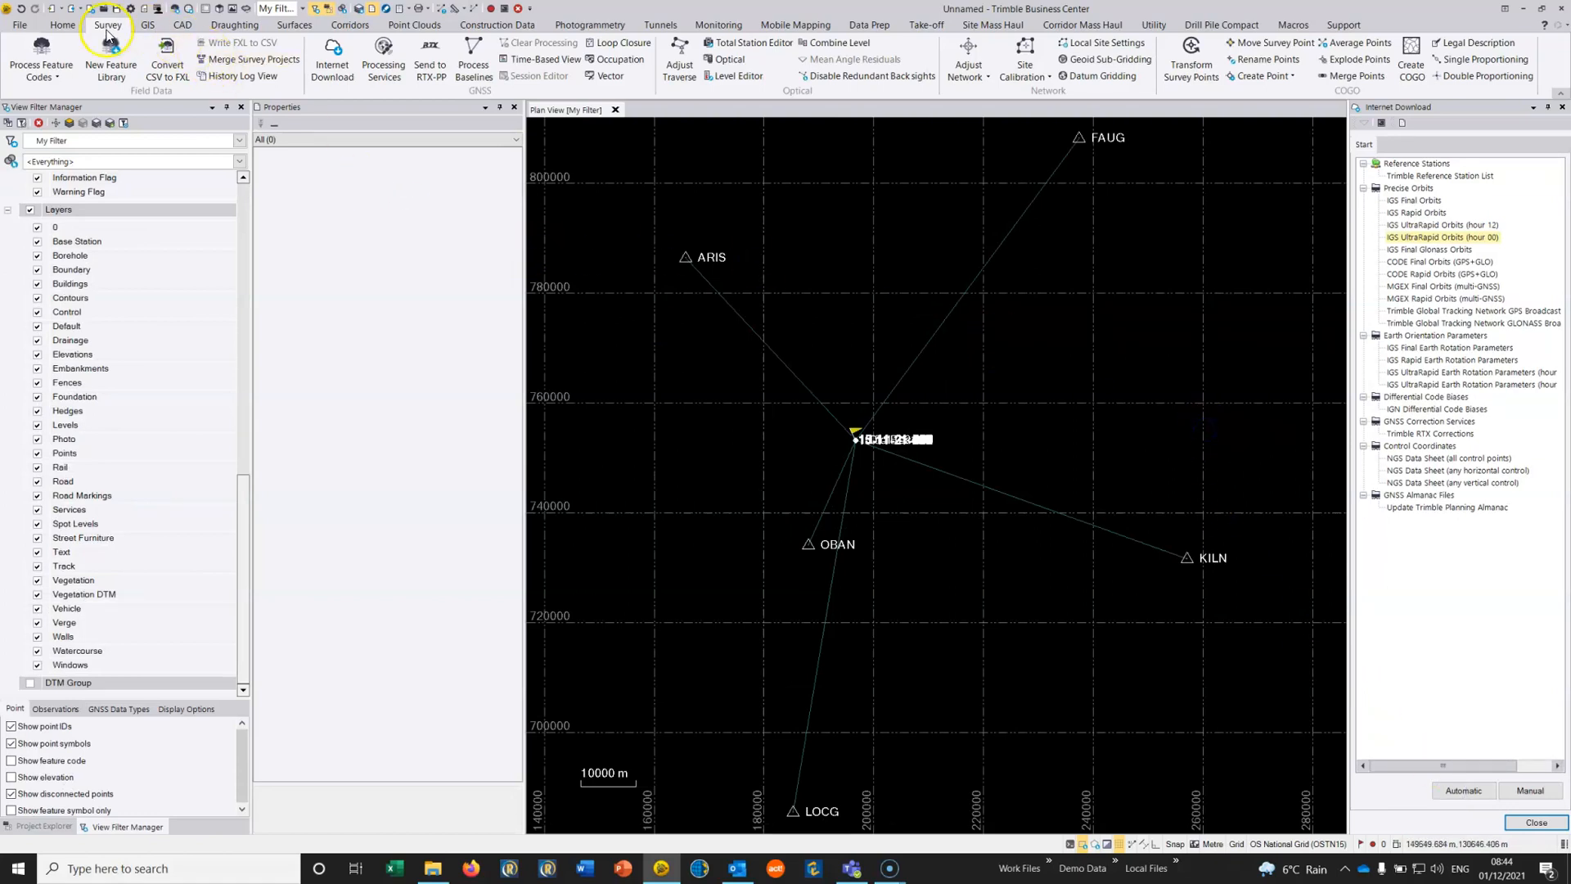
# Process the enabled baselines from the OS stations to base 15-11-21 and save all the processing results
pyautogui.click(475, 57)
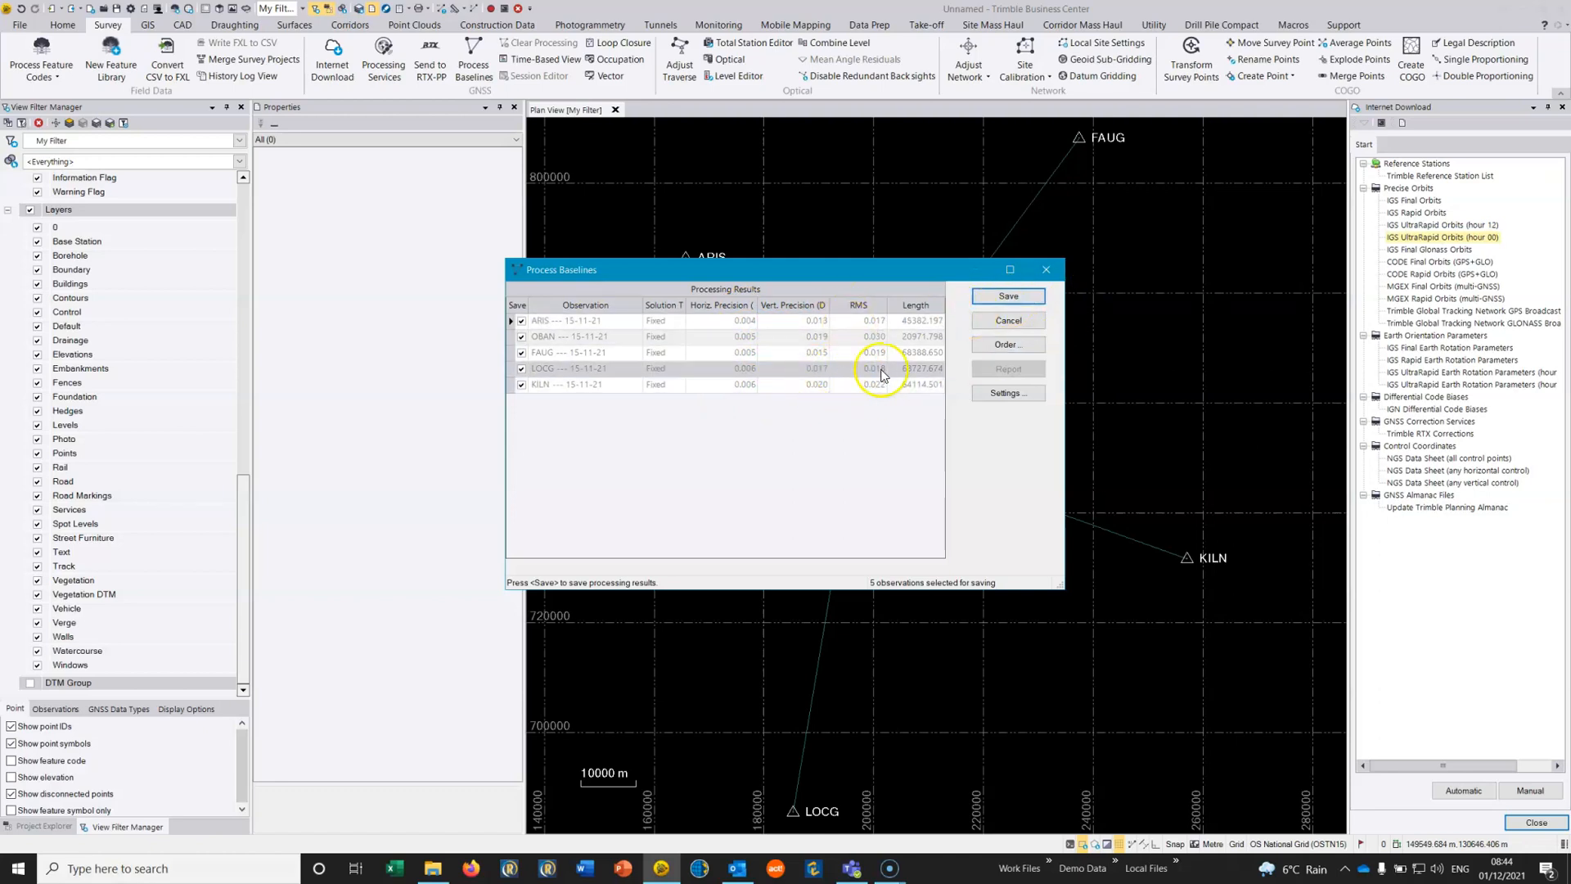
pyautogui.click(1008, 295)
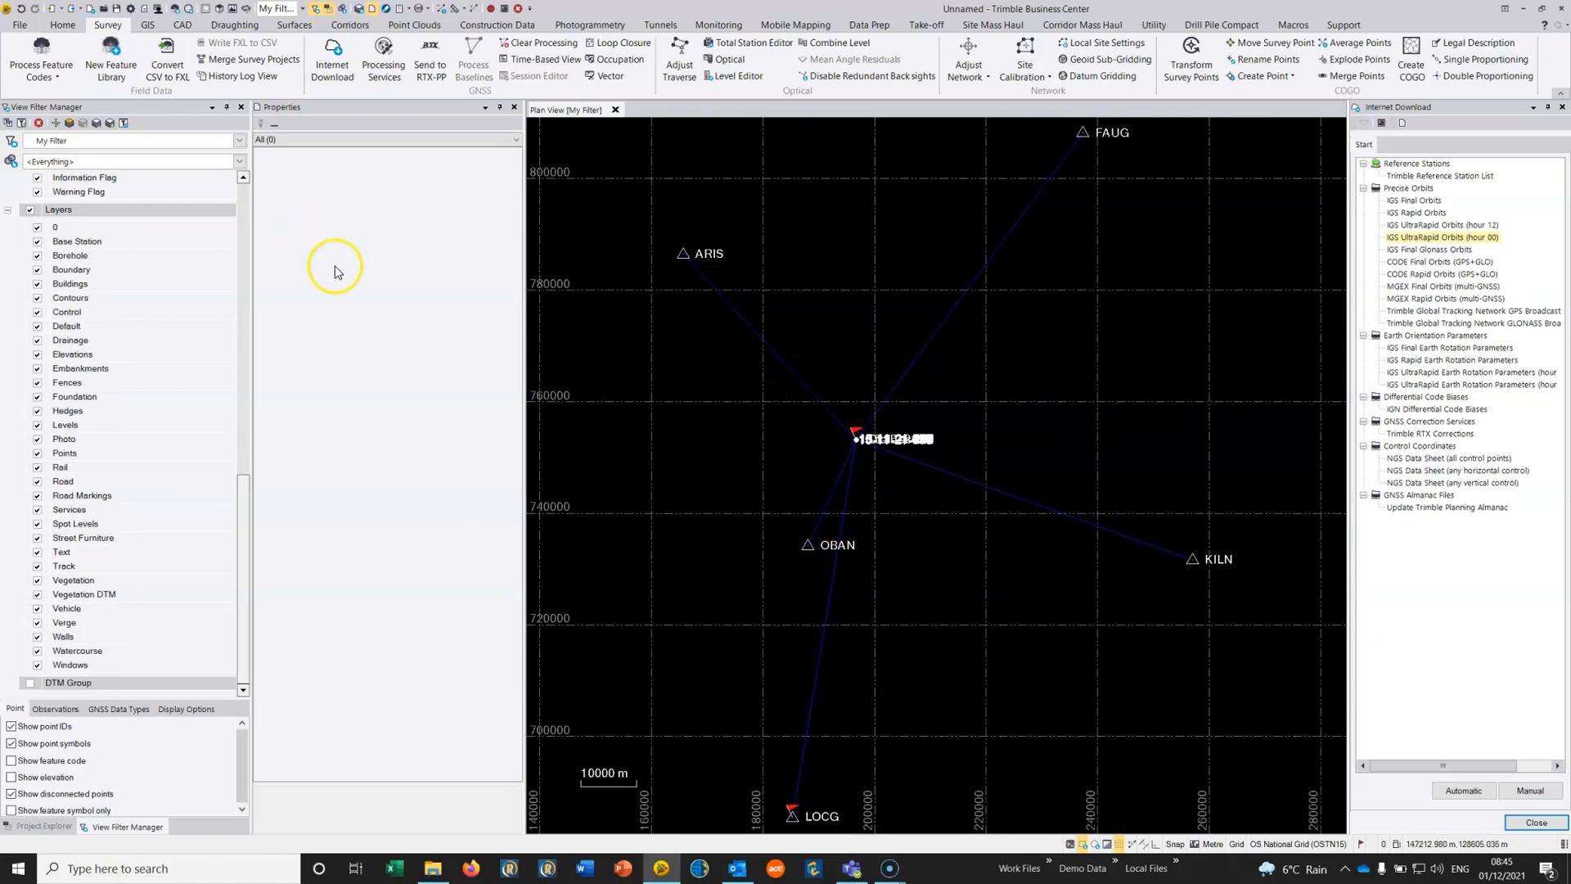
# Review the antenna information, statistics and observed data of the post-processed vector from ARIS to 15-11-21
pyautogui.click(773, 343)
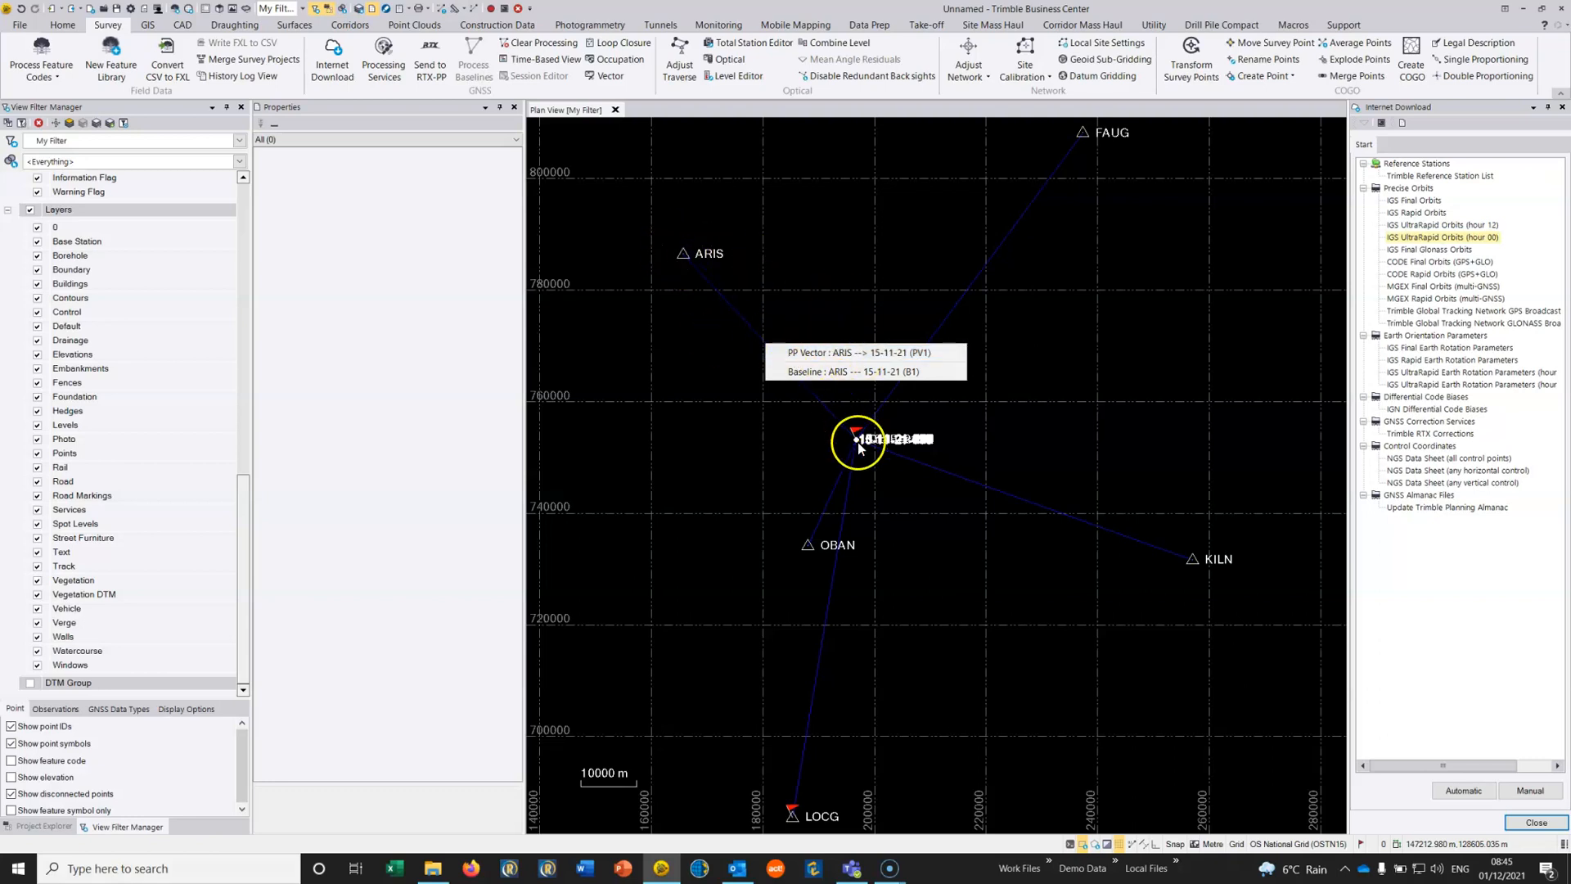
pyautogui.click(847, 353)
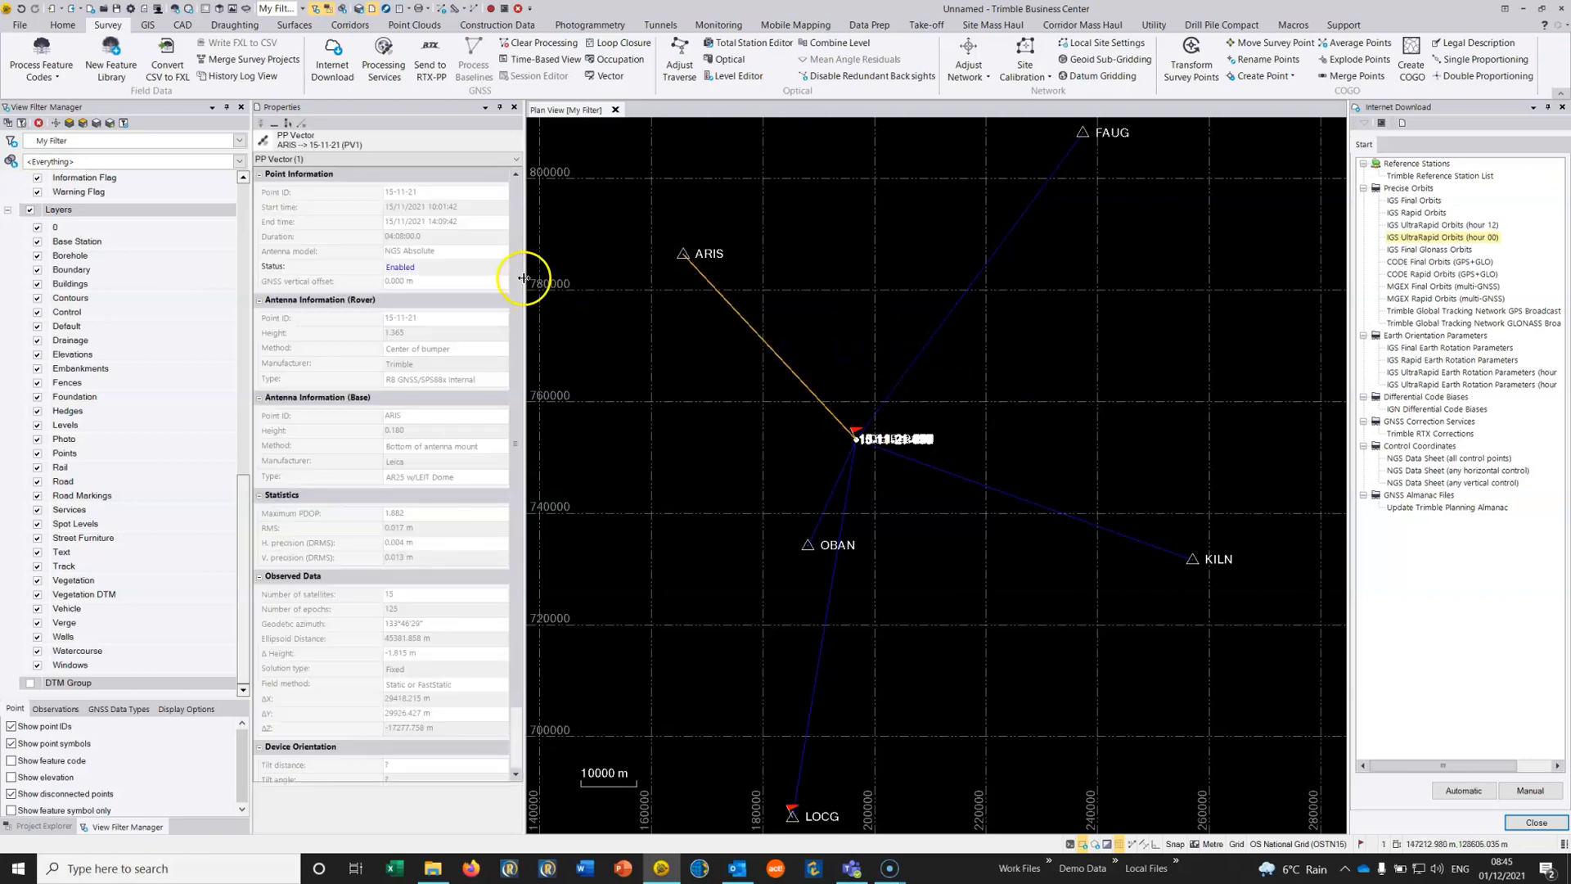
pyautogui.scroll(-1, 511, 368)
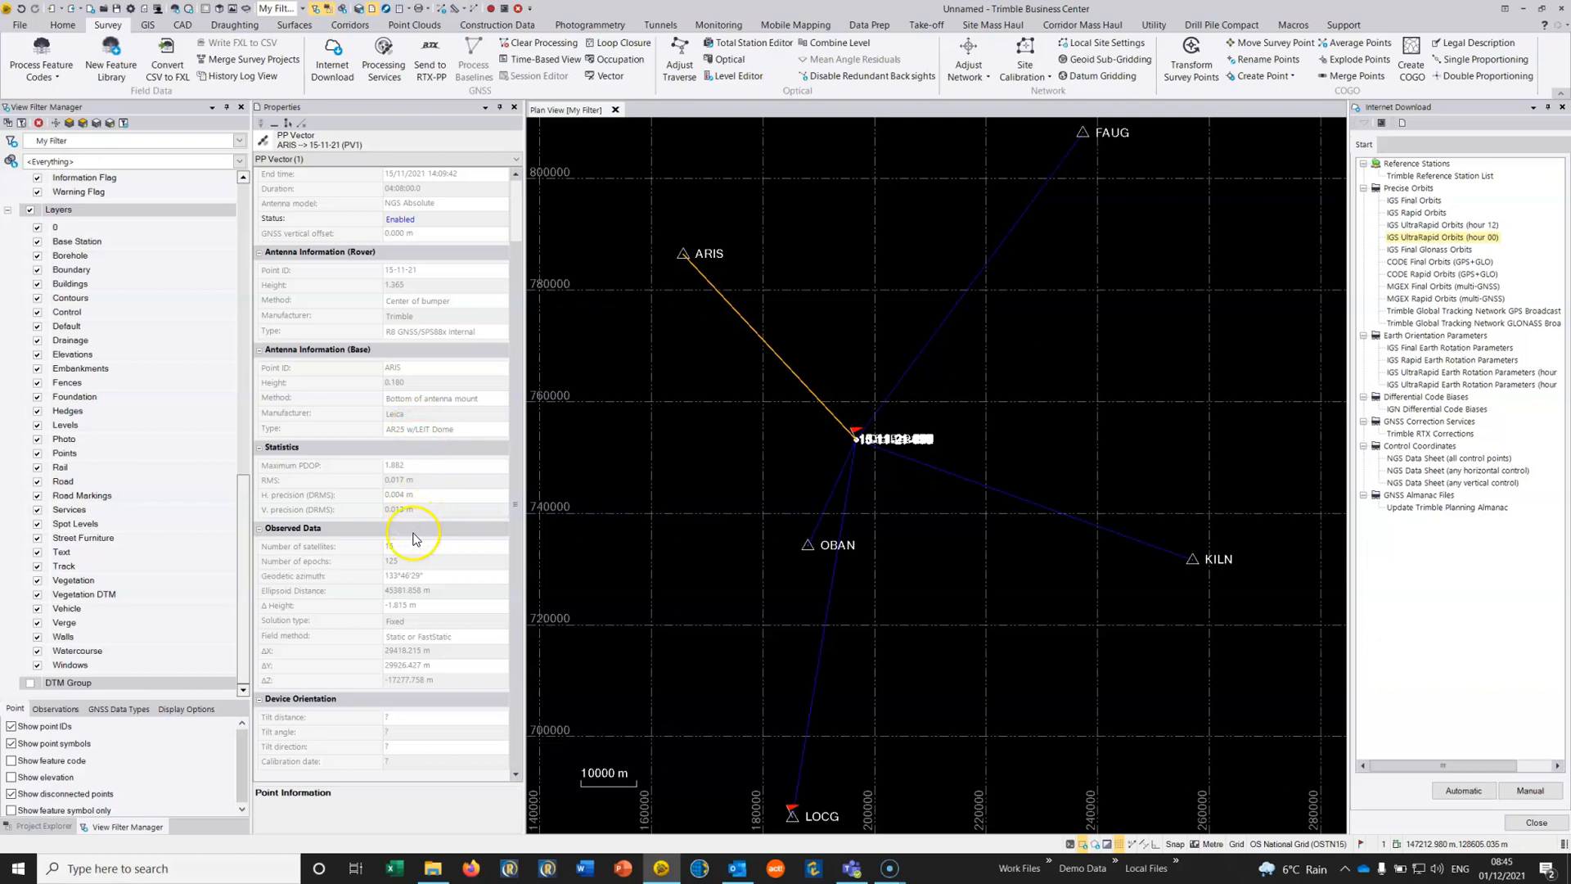
pyautogui.click(762, 496)
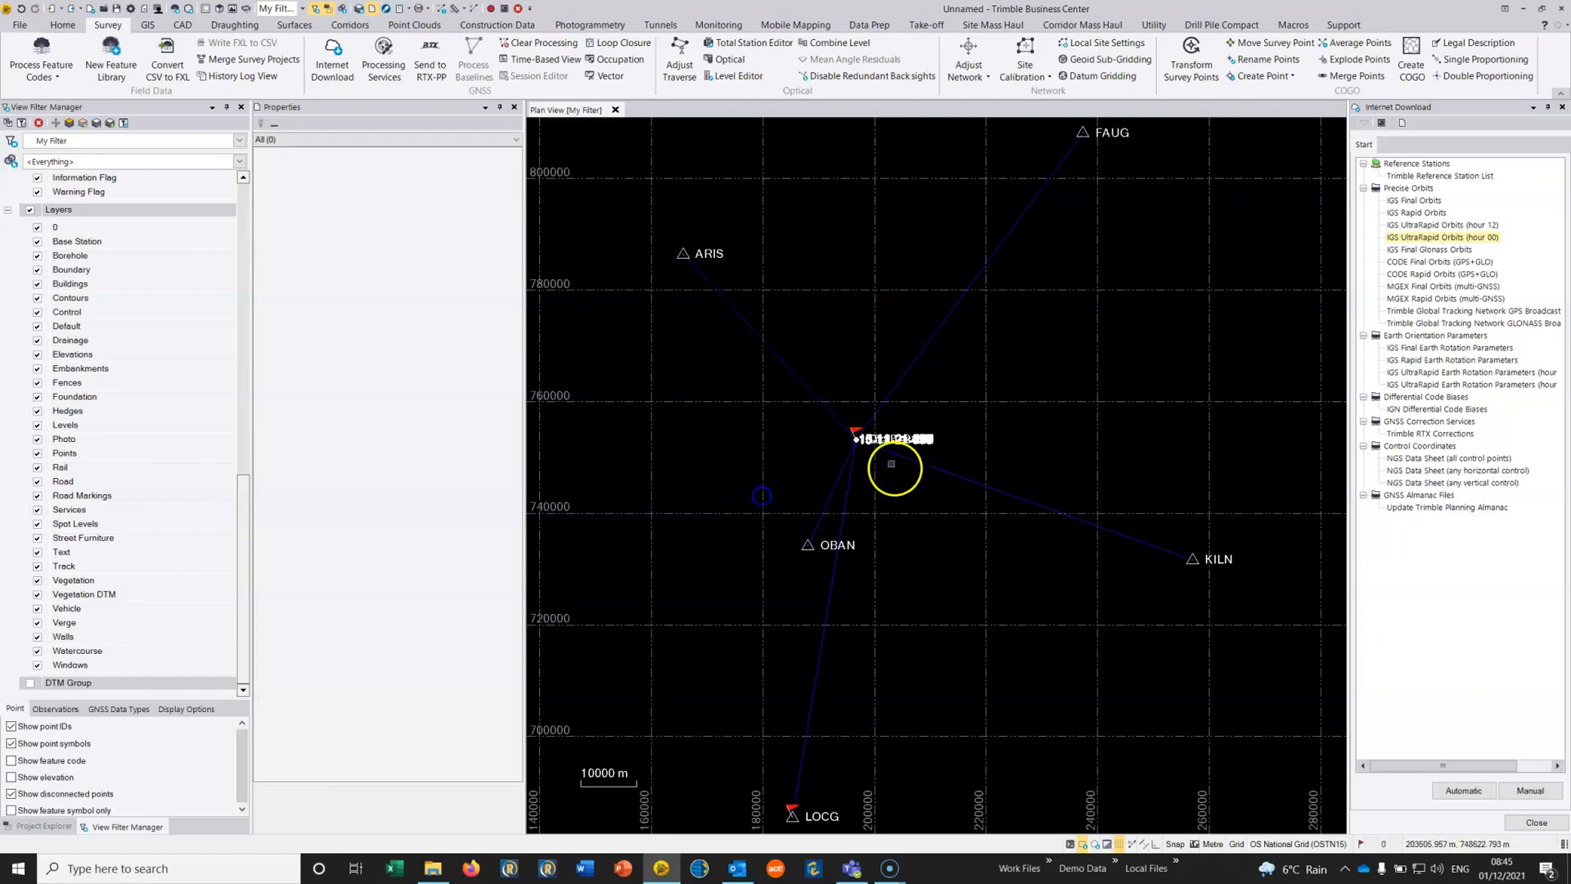
# Select base point 15-11-21 beside Old Base in the plan view and inspect its coordinates and their quality
pyautogui.scroll(10, 891, 464)
pyautogui.scroll(10, 686, 401)
pyautogui.scroll(1, 655, 384)
pyautogui.moveTo(700, 375); pyautogui.dragTo(843, 344)
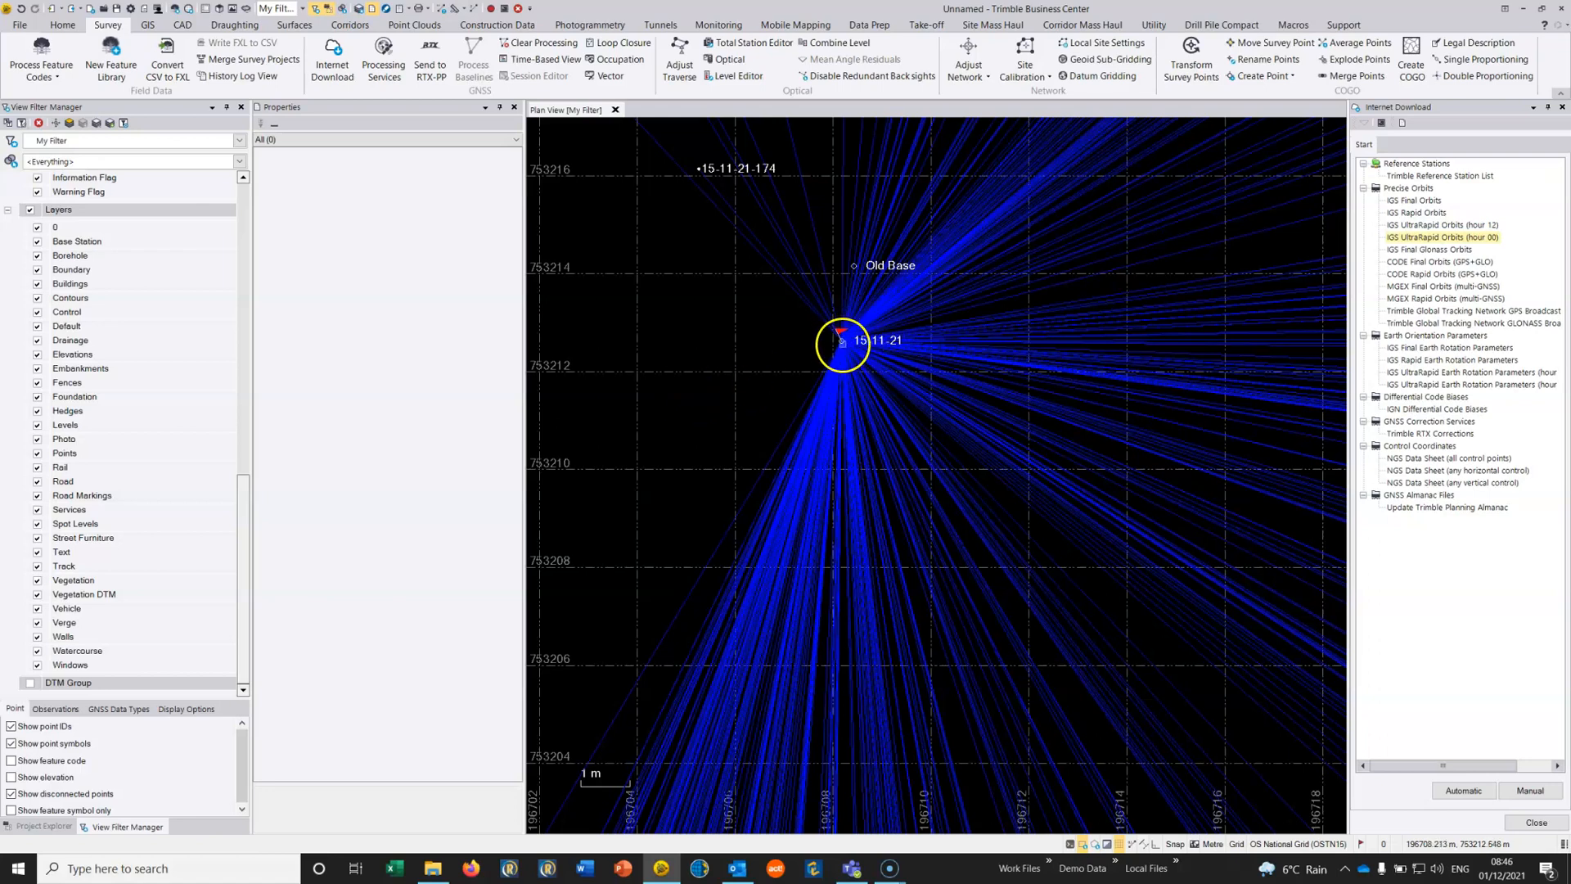
pyautogui.click(842, 340)
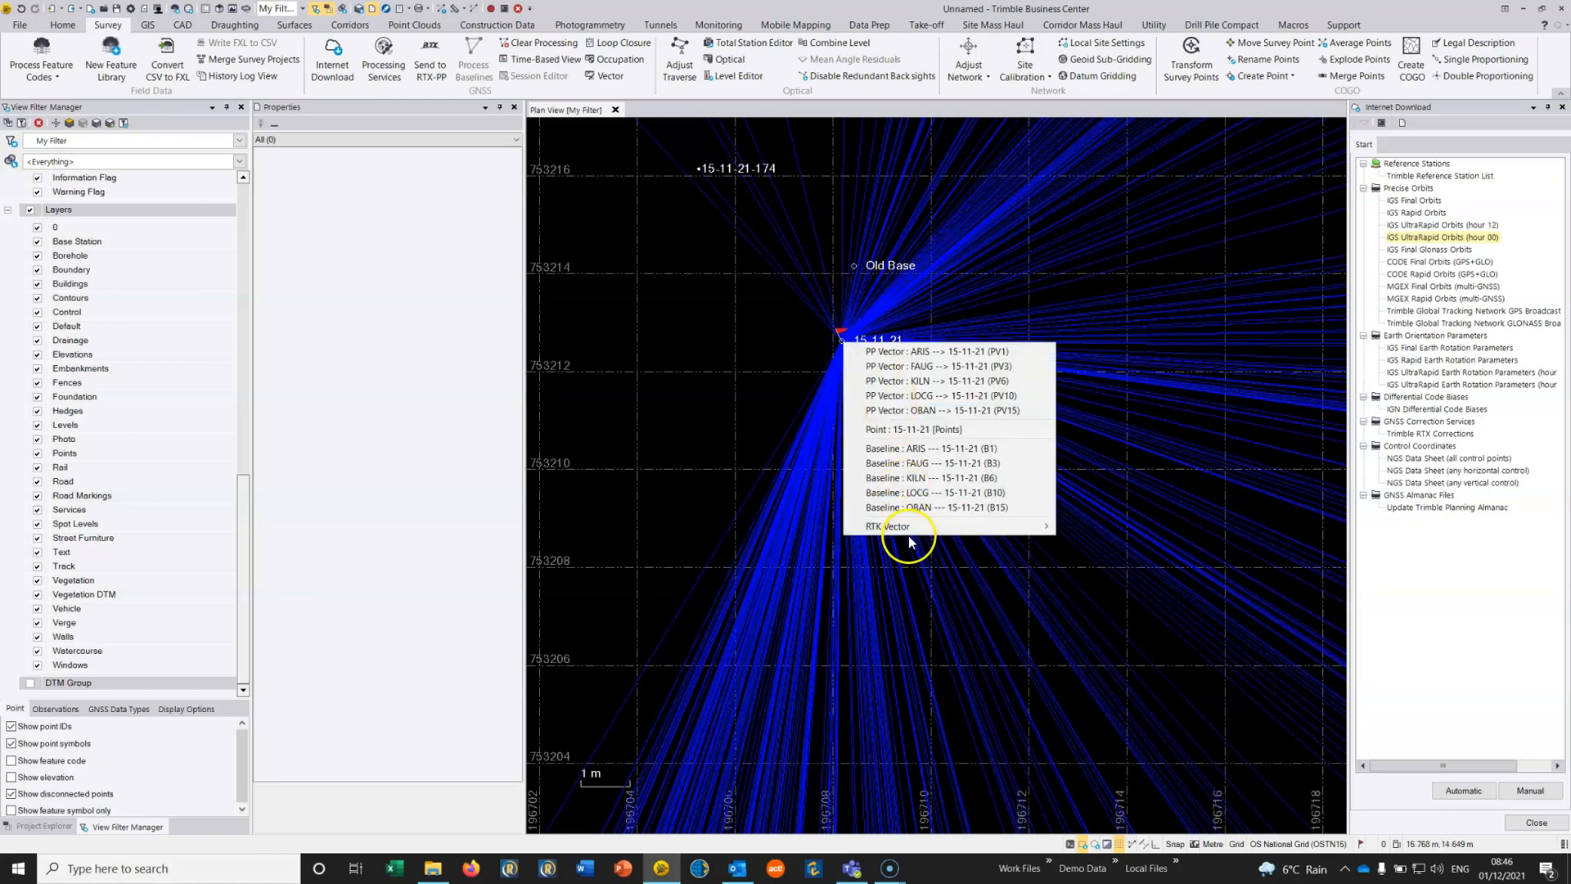
pyautogui.click(905, 430)
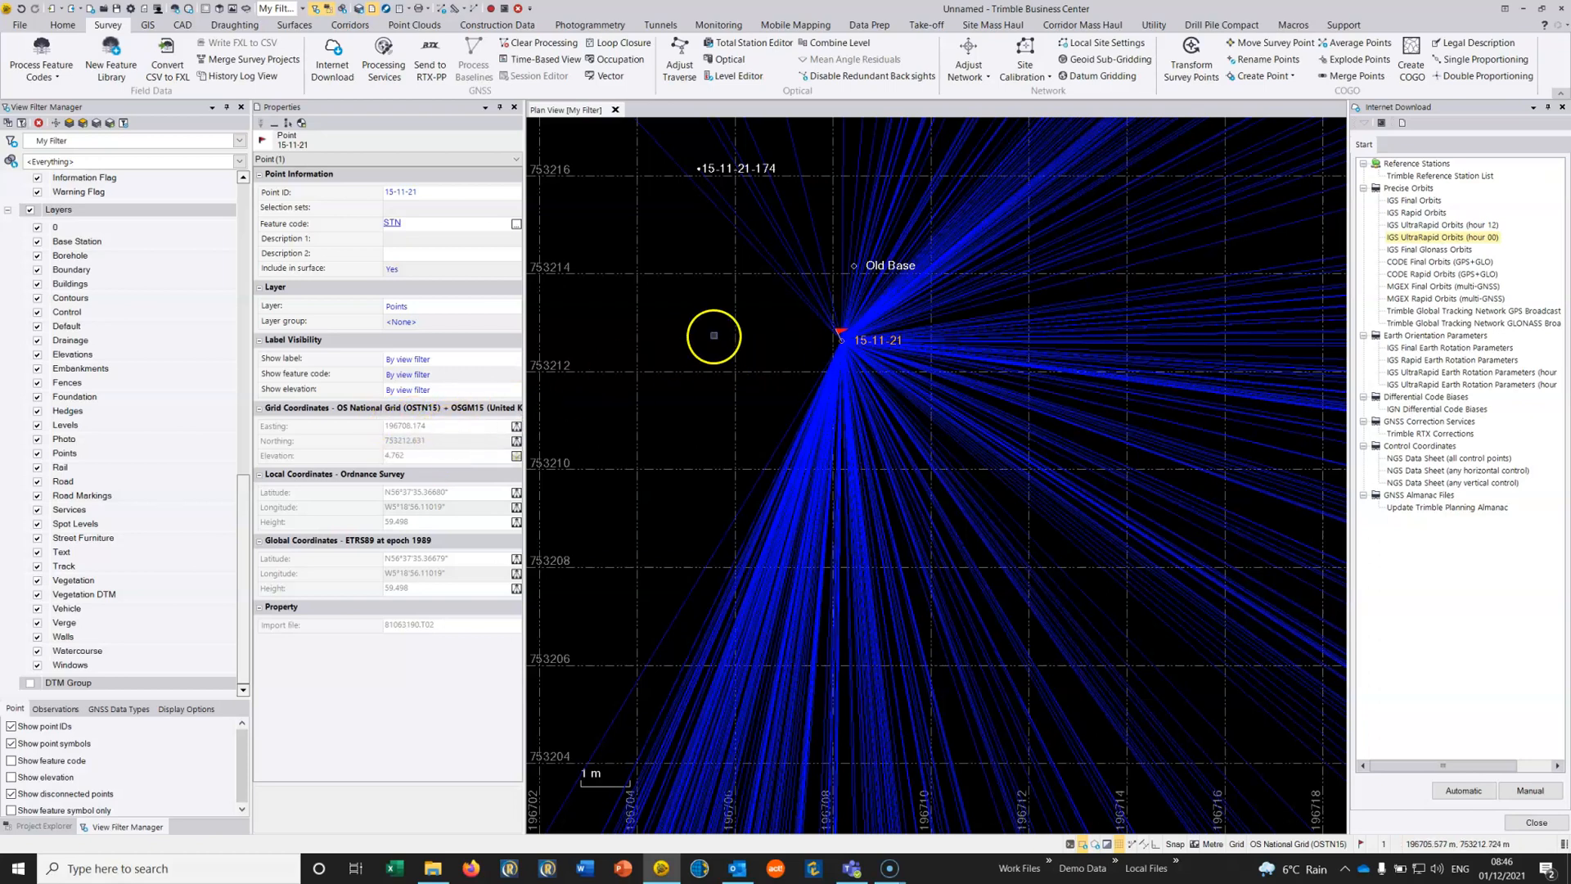
# Examine the processed vectors across the OS station network and the RTK vectors radiating from the base point
pyautogui.scroll(-10, 712, 336)
pyautogui.scroll(-4, 713, 331)
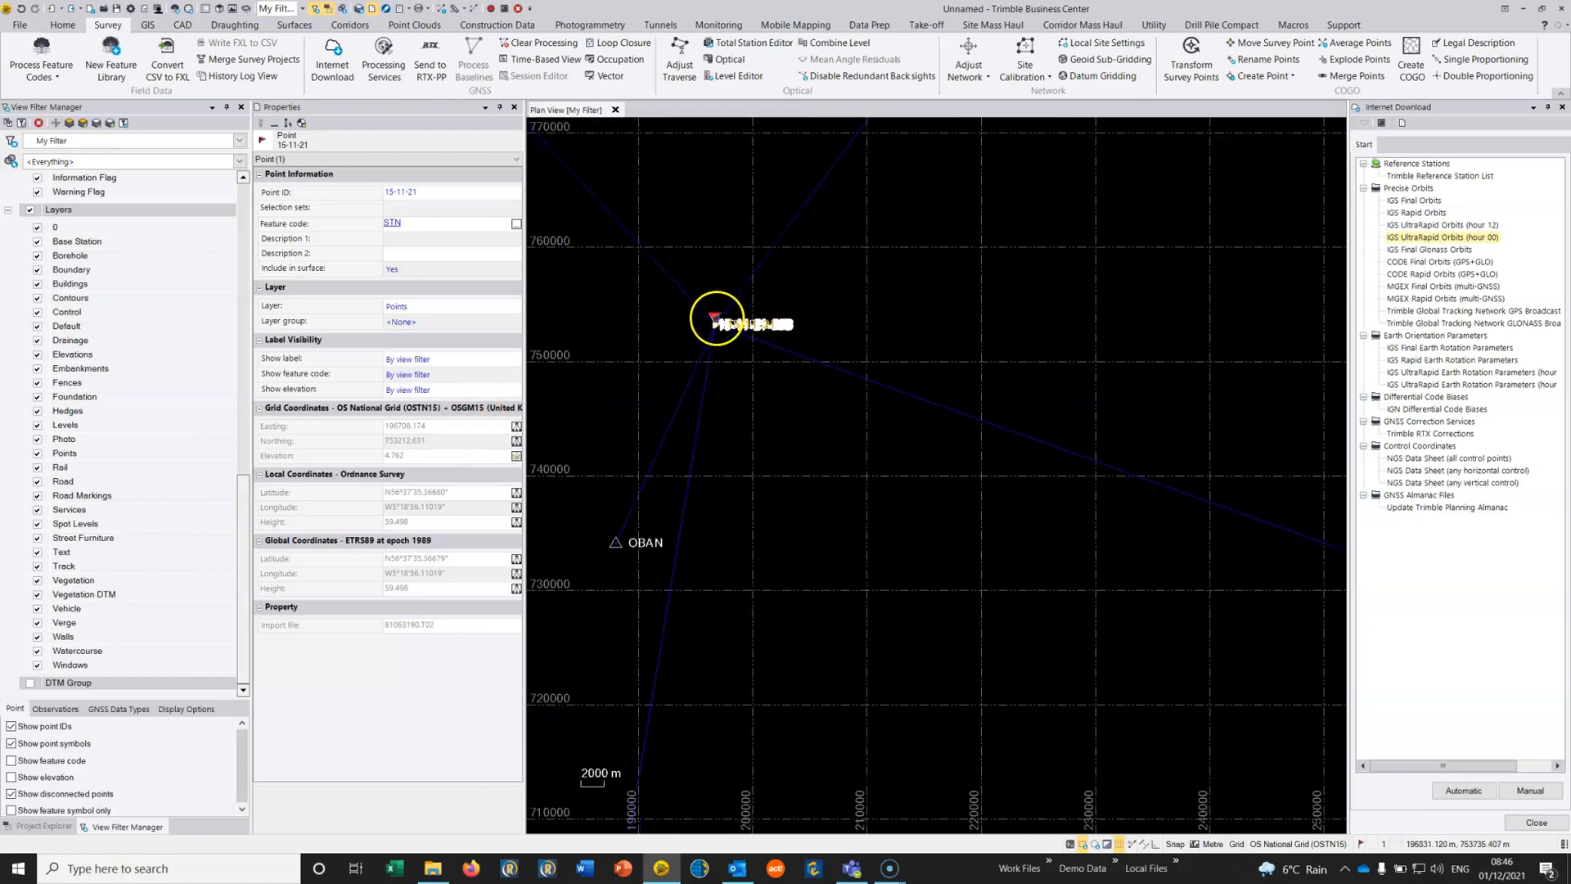
pyautogui.moveTo(713, 331); pyautogui.dragTo(854, 395)
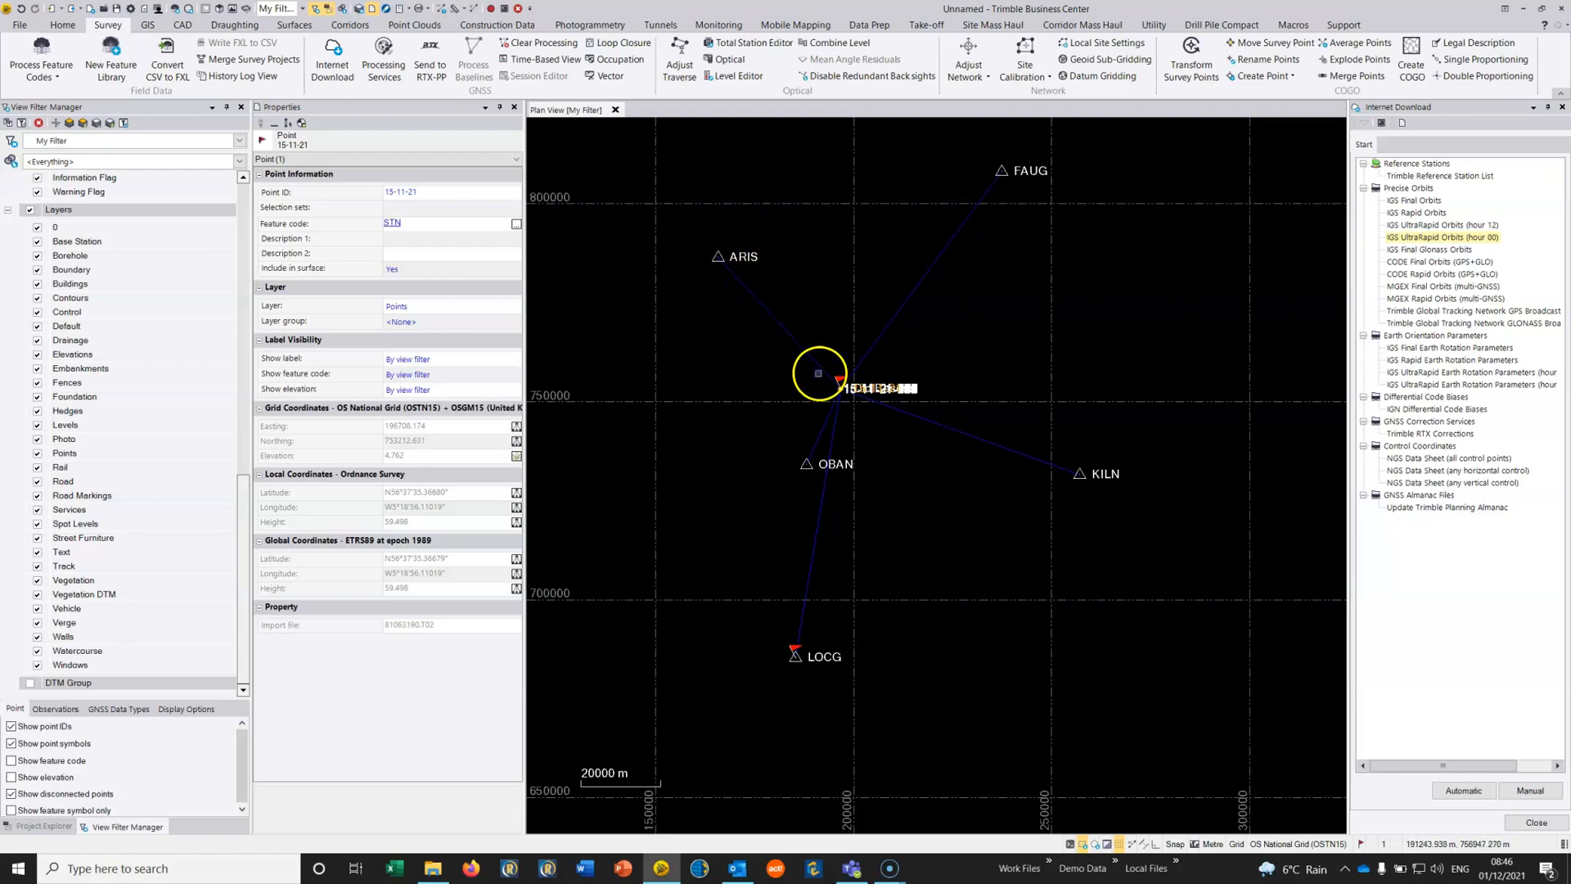
pyautogui.scroll(4, 819, 378)
pyautogui.scroll(3, 747, 348)
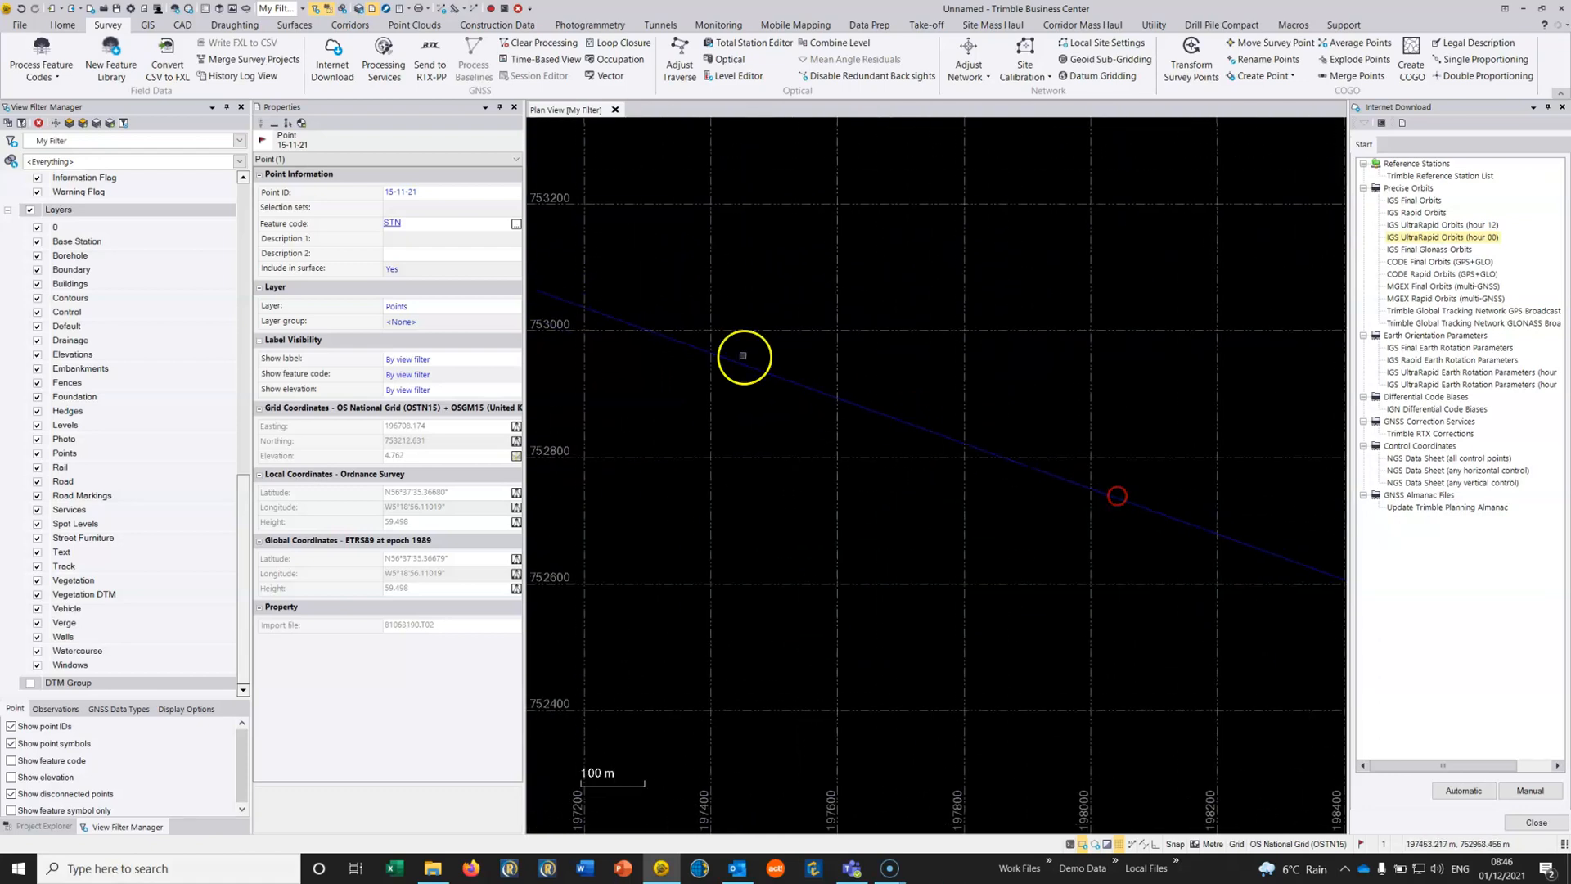
pyautogui.scroll(5, 775, 372)
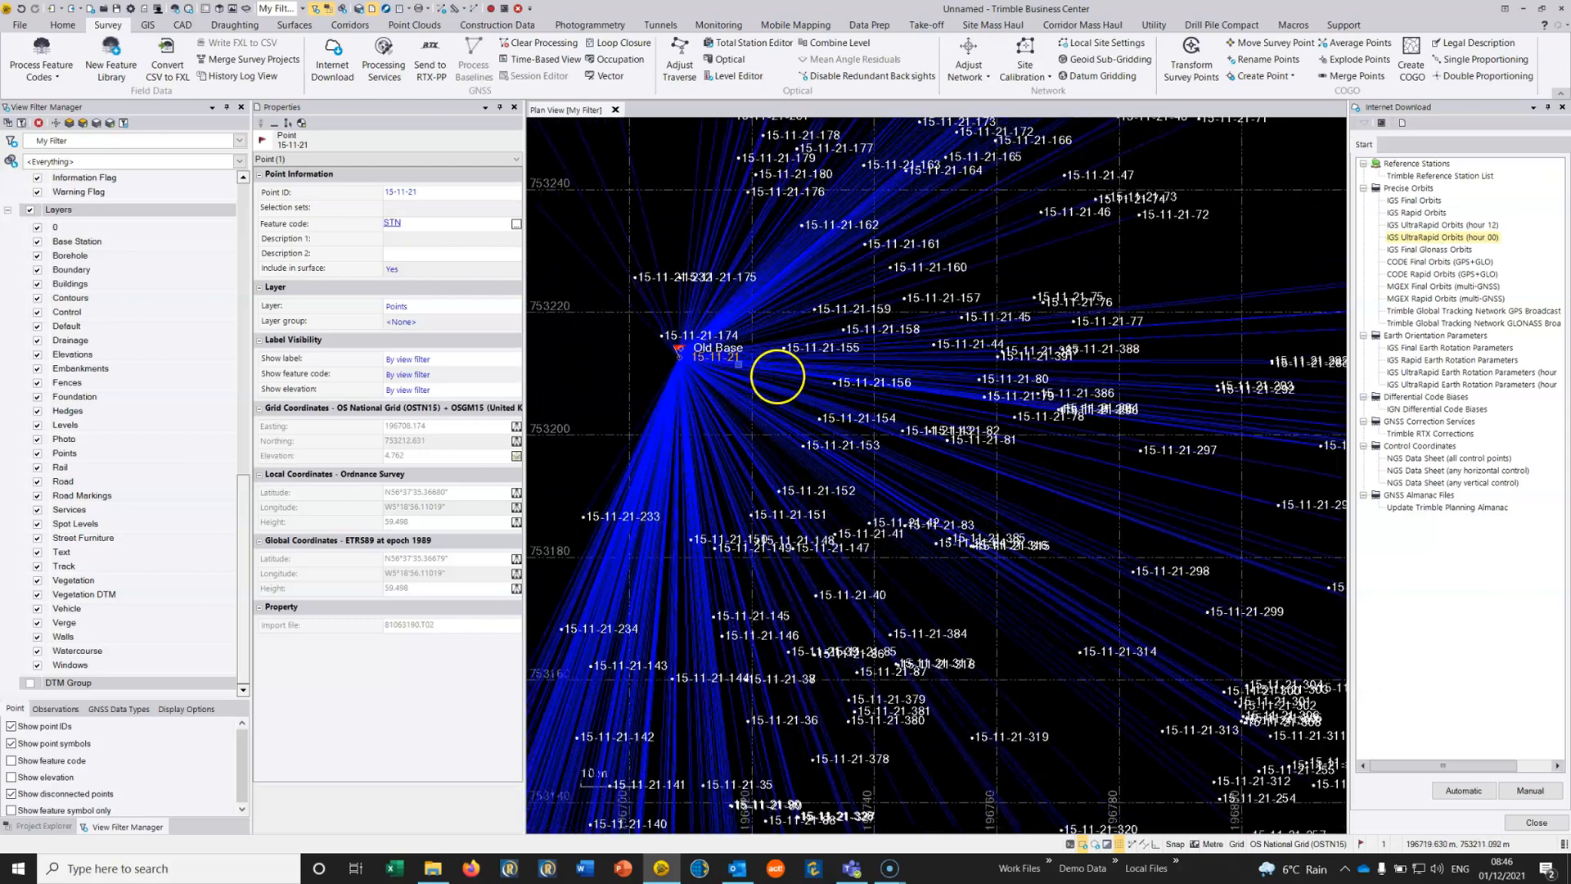
pyautogui.moveTo(636, 369); pyautogui.dragTo(768, 407)
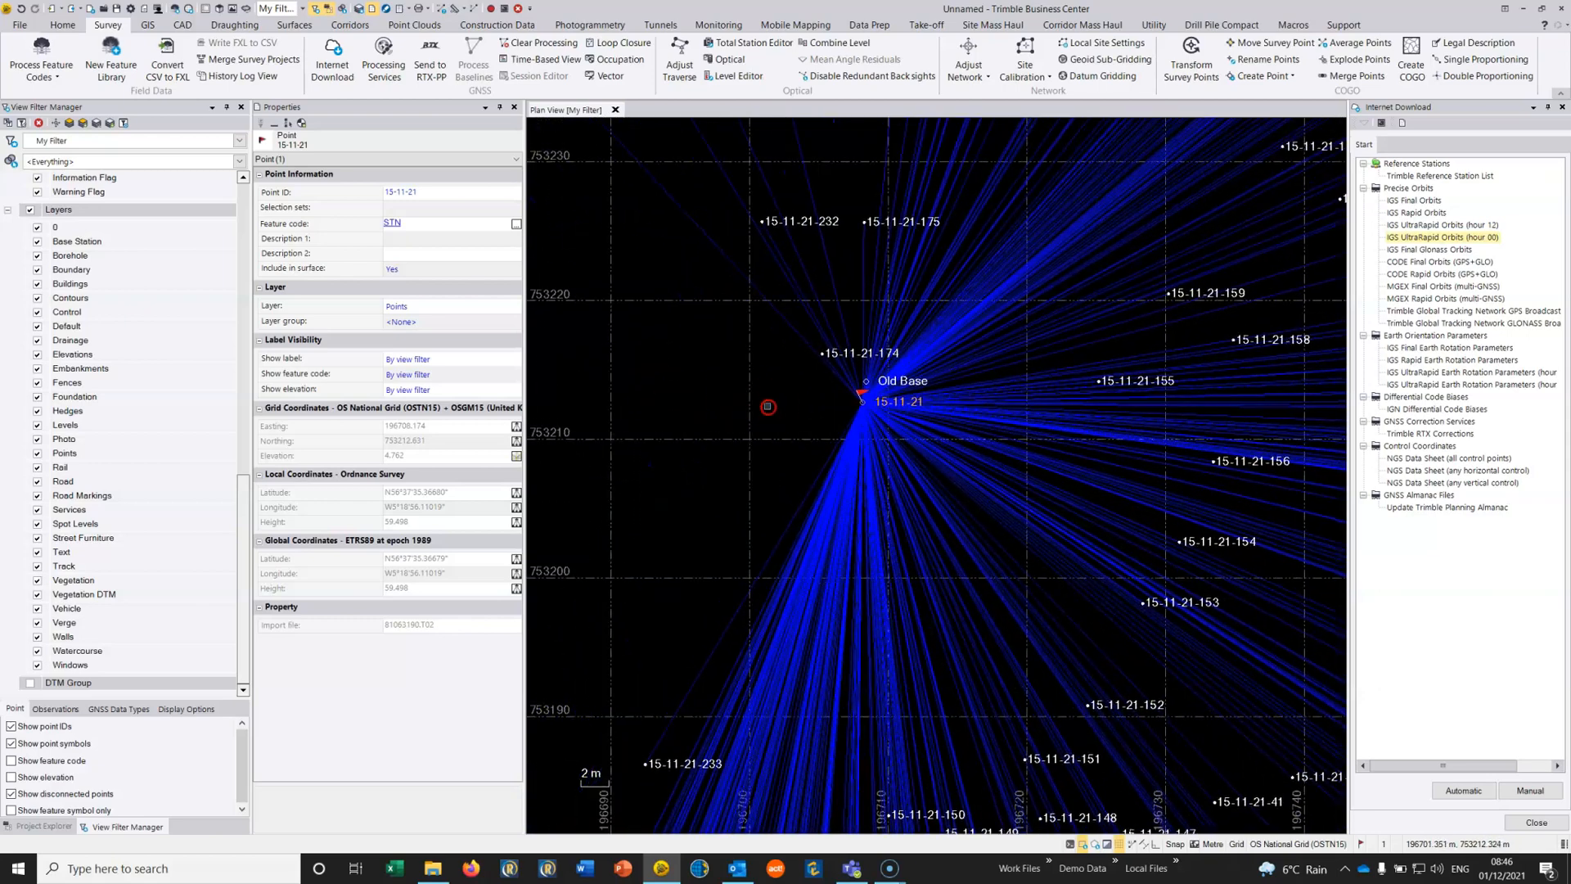
pyautogui.scroll(-10, 777, 385)
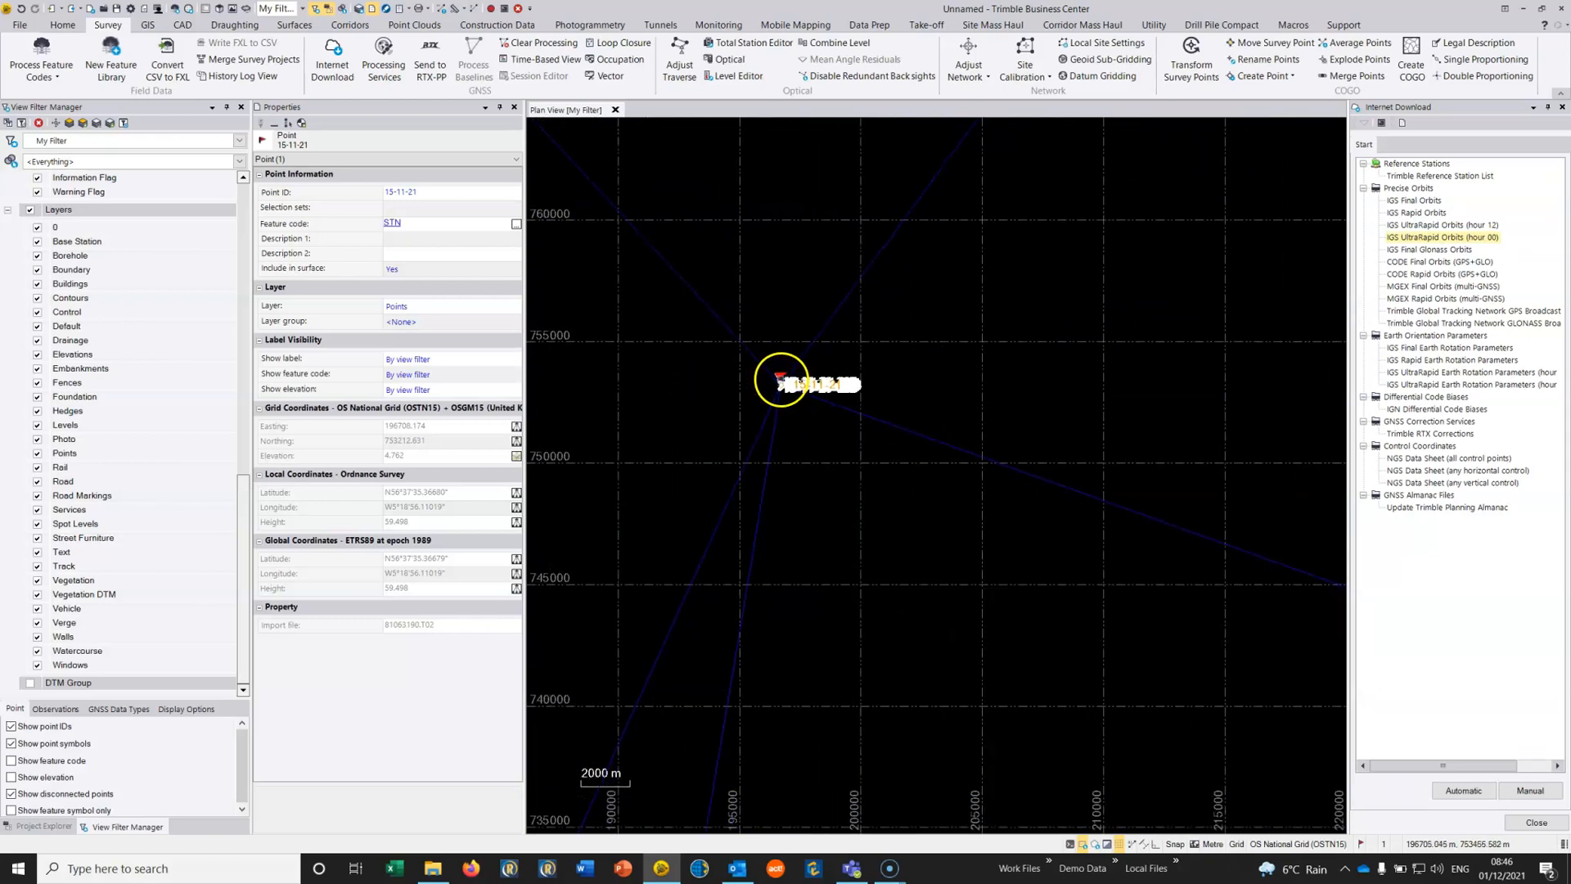
pyautogui.scroll(-1, 782, 379)
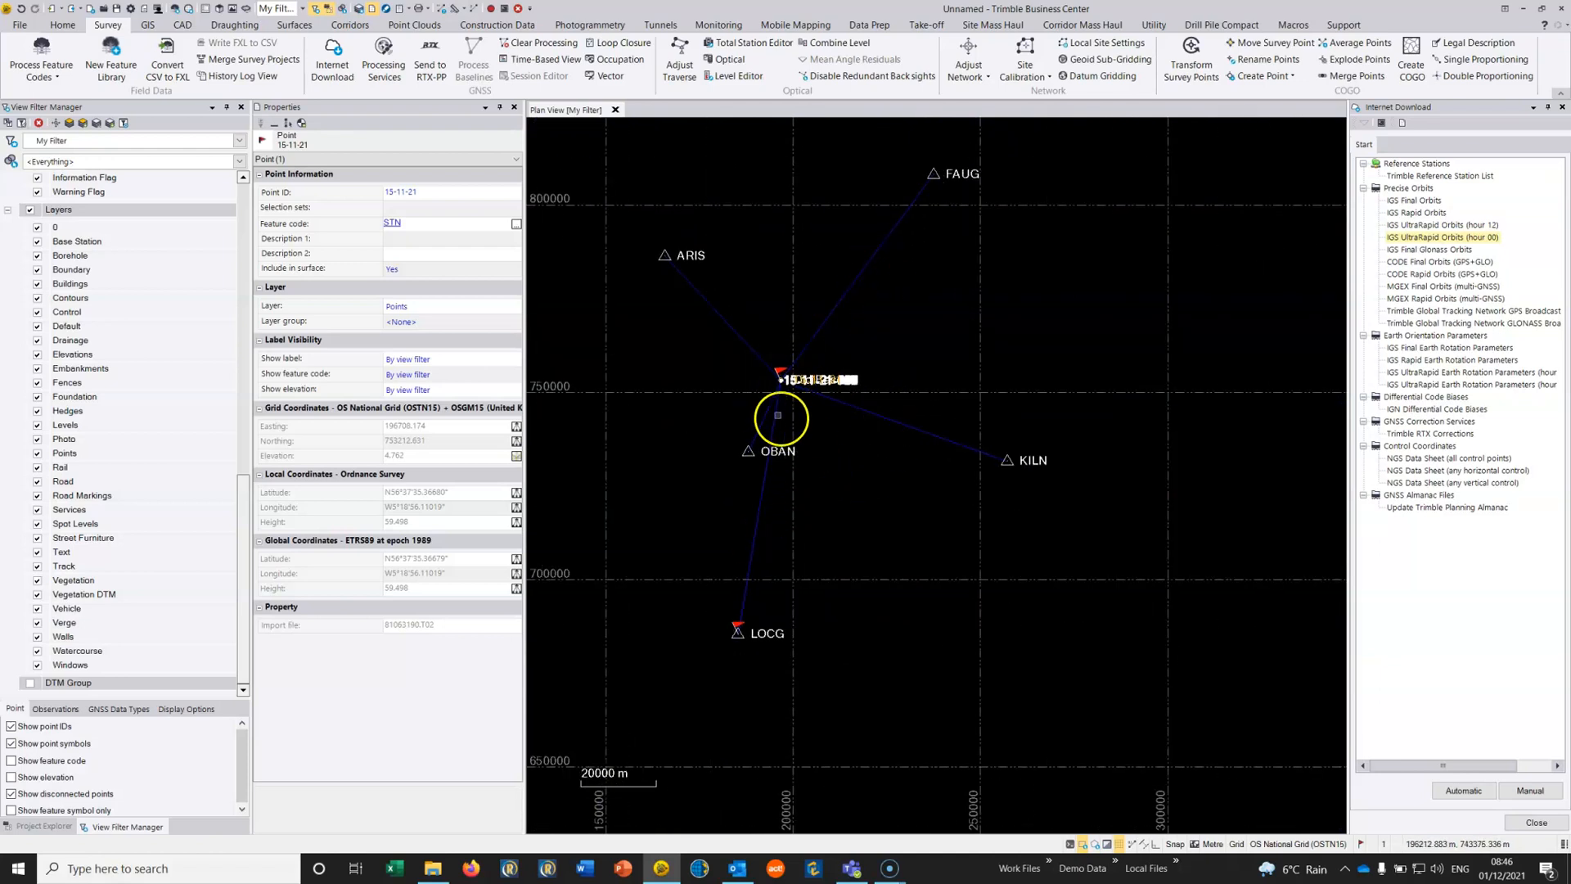
# Recheck the properties of point 15-11-21 where the RTK vectors converge, and clear the selection
pyautogui.scroll(10, 767, 375)
pyautogui.moveTo(1014, 393); pyautogui.dragTo(691, 371)
pyautogui.moveTo(1059, 376); pyautogui.dragTo(683, 327)
pyautogui.moveTo(1124, 418); pyautogui.dragTo(767, 361)
pyautogui.scroll(6, 982, 438)
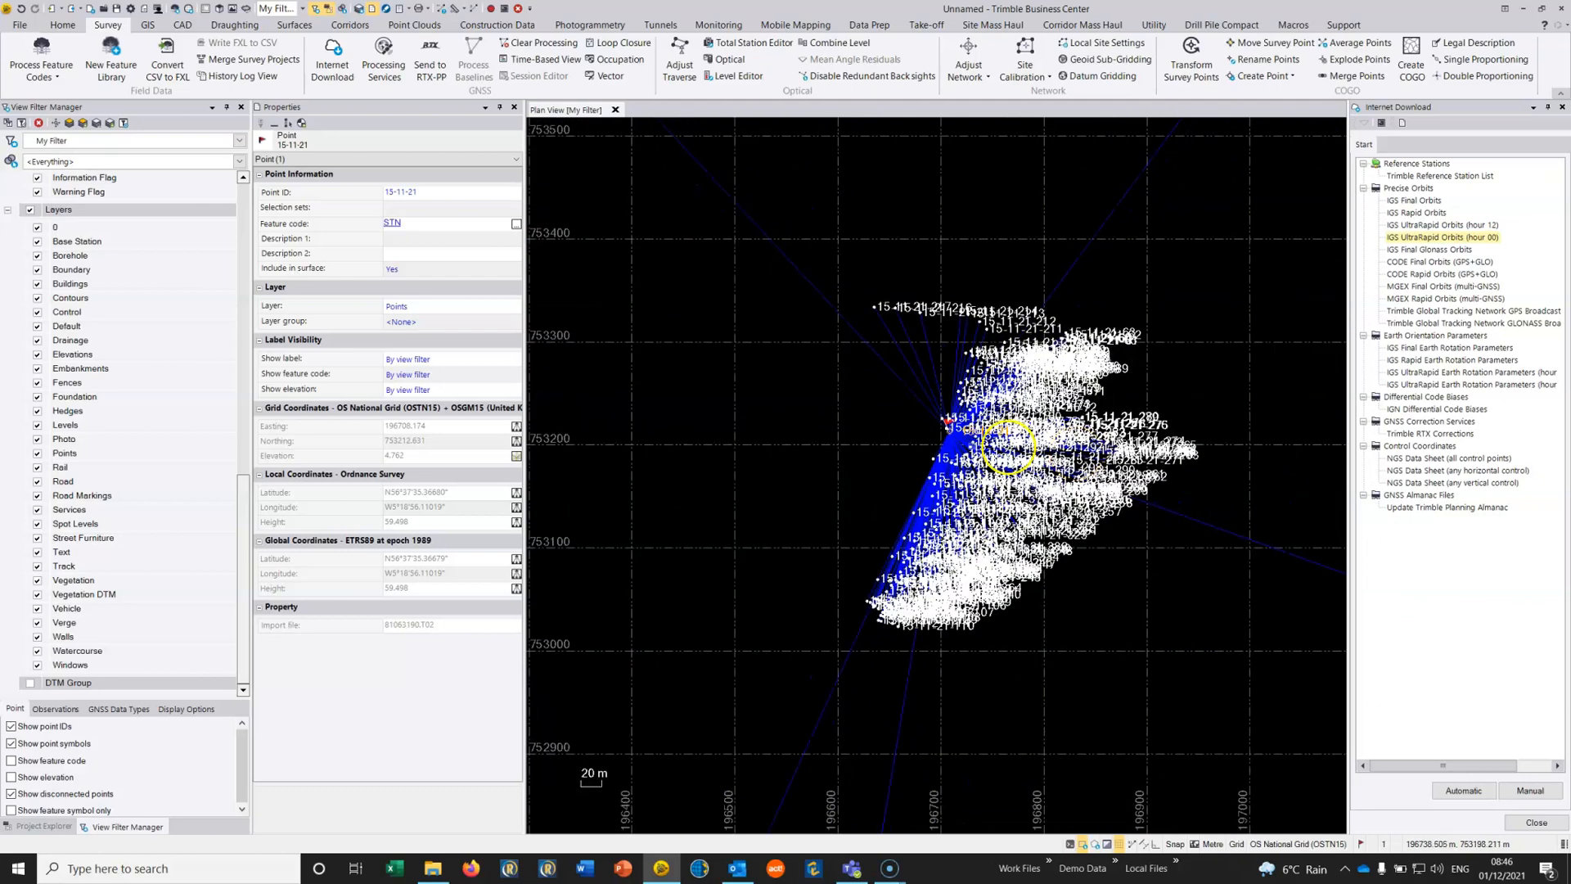
pyautogui.scroll(6, 981, 428)
pyautogui.moveTo(975, 401); pyautogui.dragTo(791, 391)
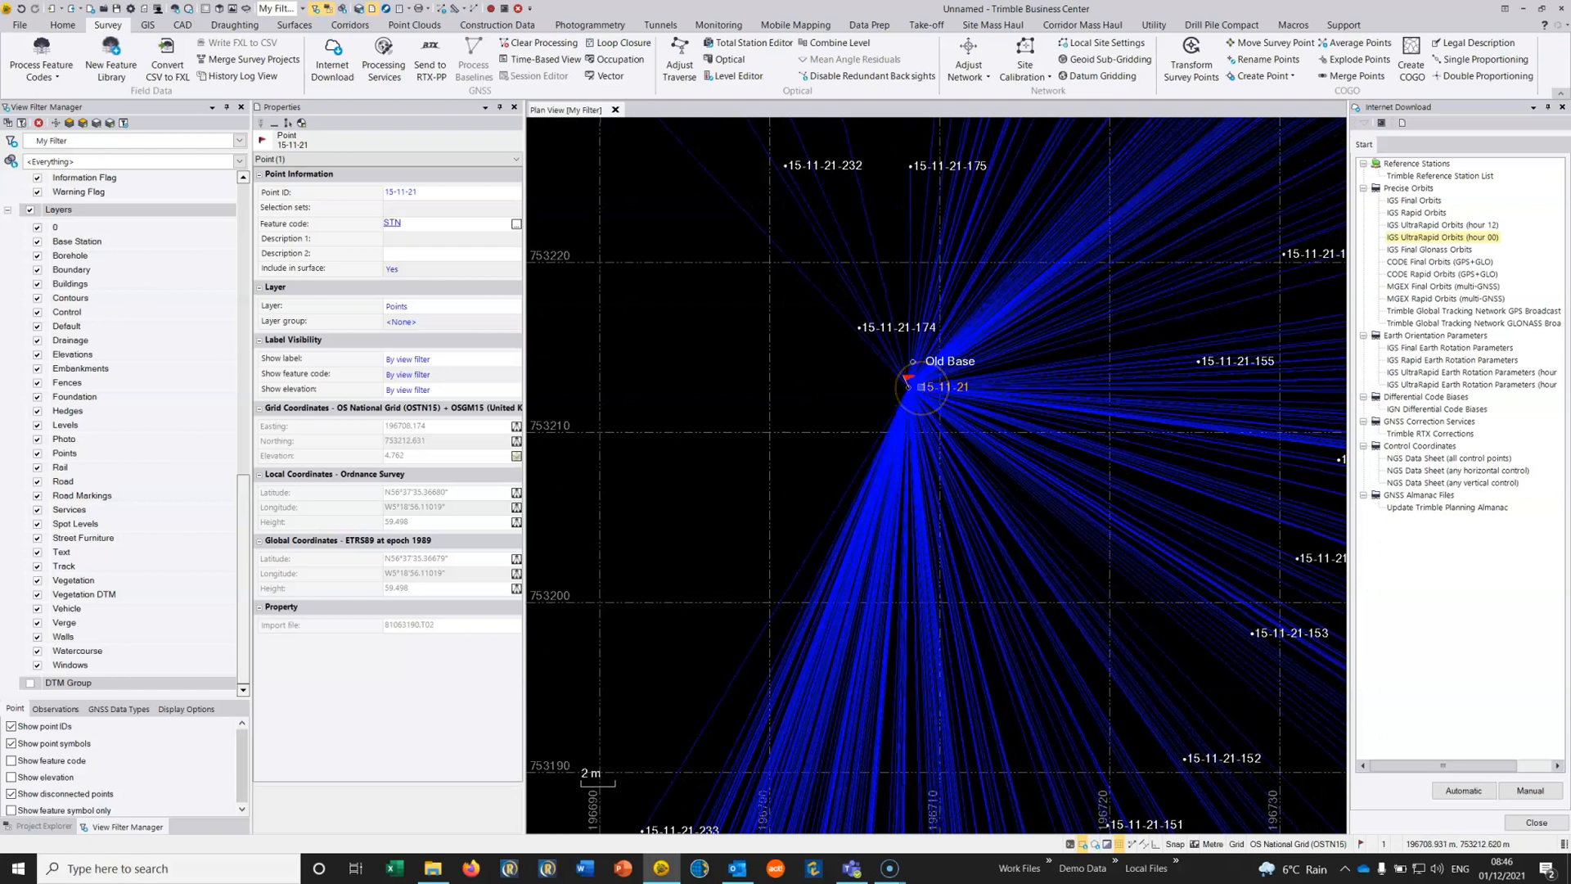
pyautogui.rightClick(908, 384)
pyautogui.click(900, 395)
pyautogui.click(921, 387)
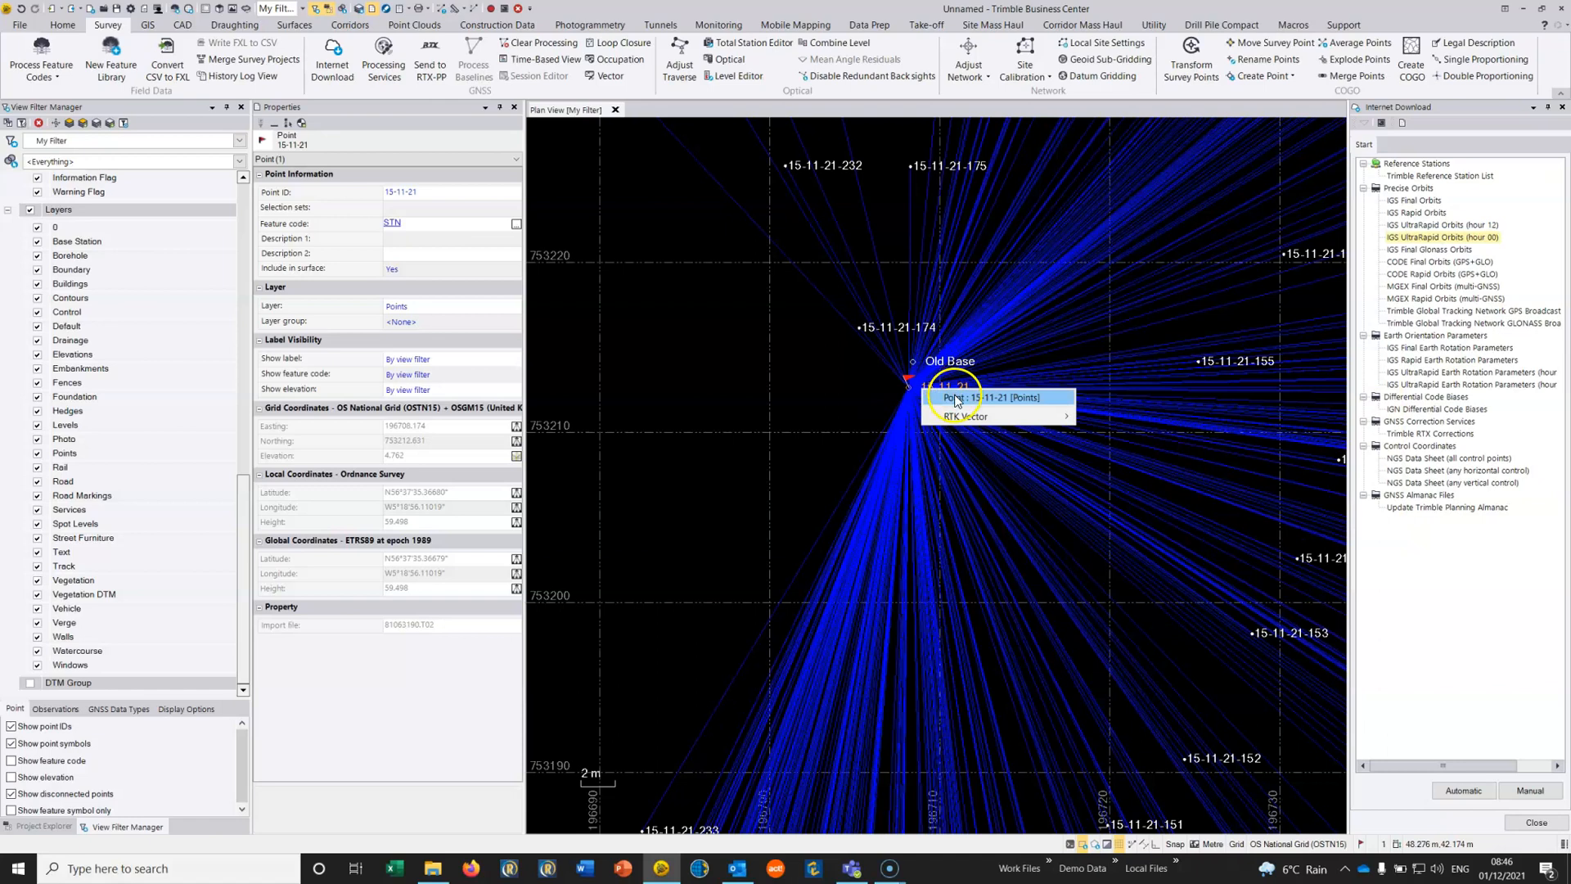
pyautogui.click(954, 396)
pyautogui.rightClick(803, 385)
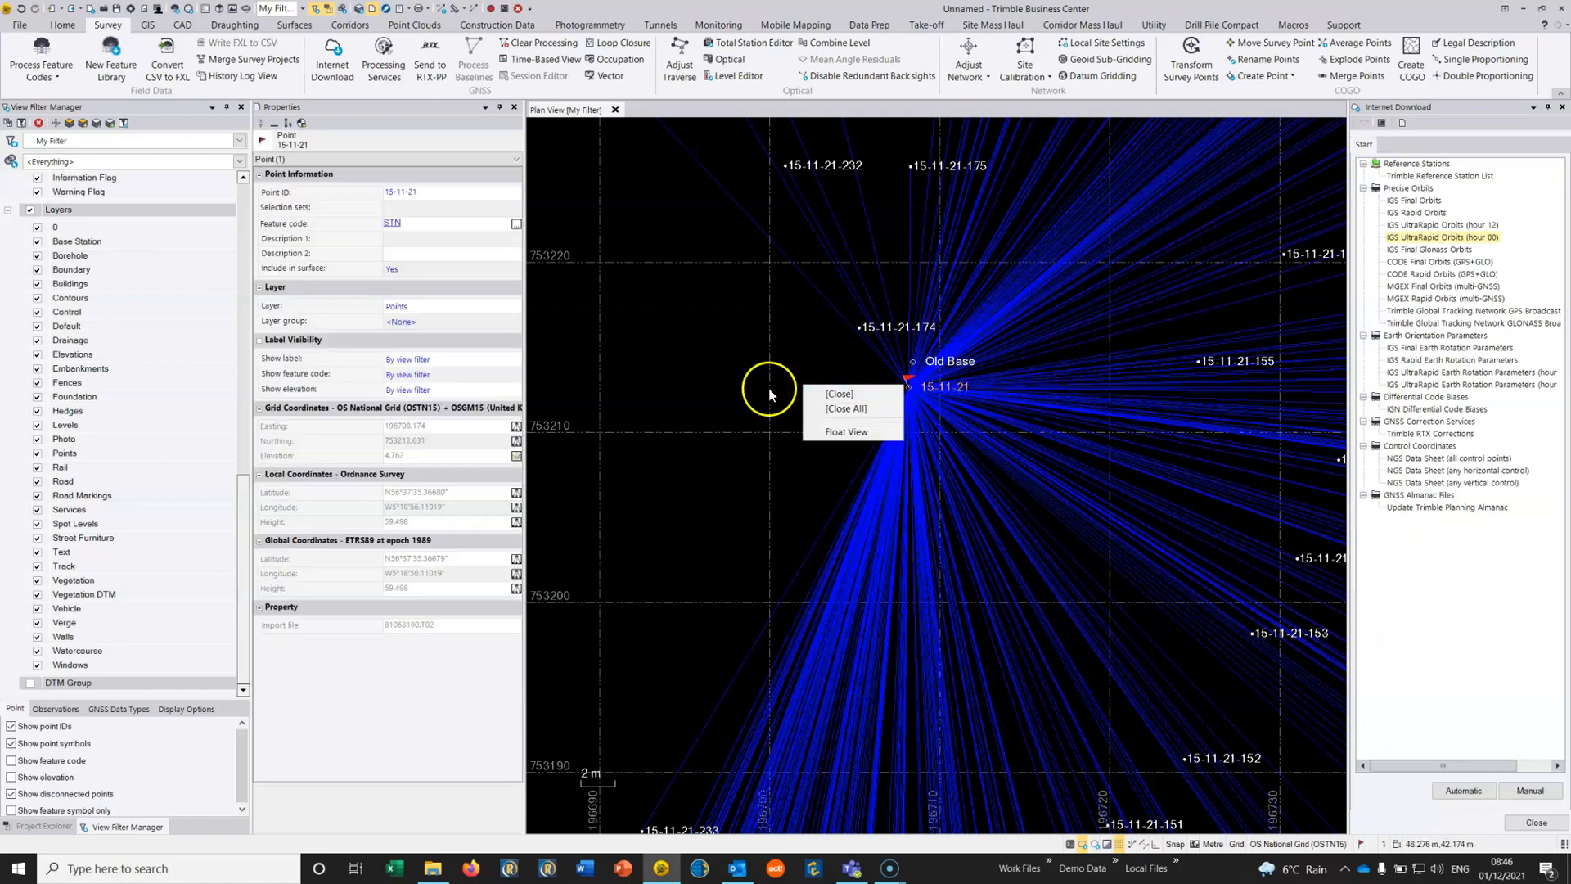
pyautogui.click(770, 392)
pyautogui.click(917, 383)
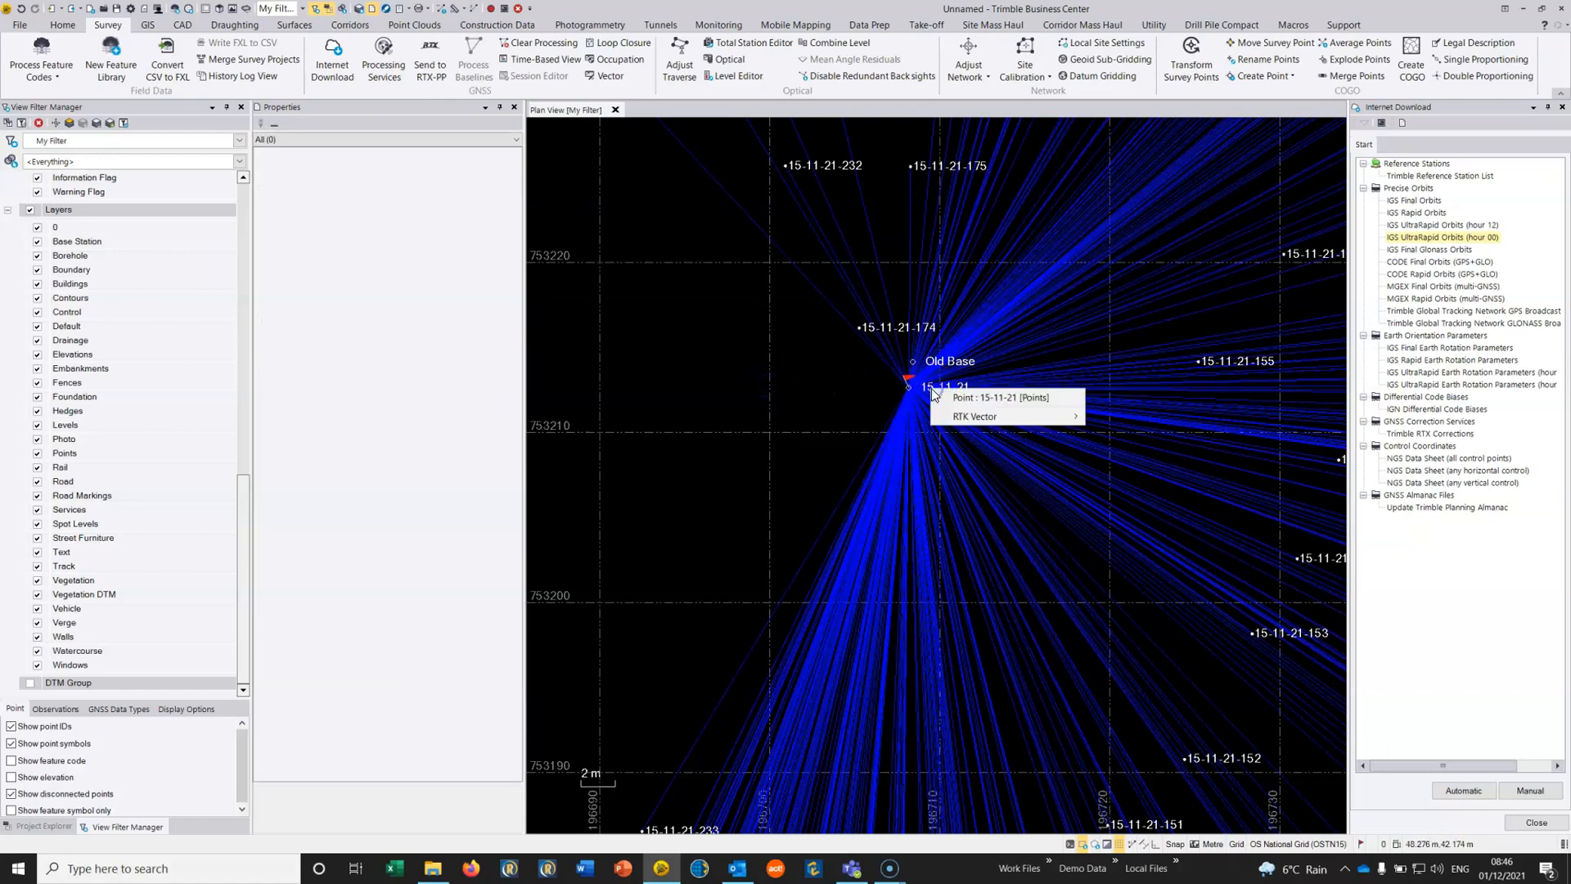
pyautogui.click(954, 396)
pyautogui.rightClick(766, 388)
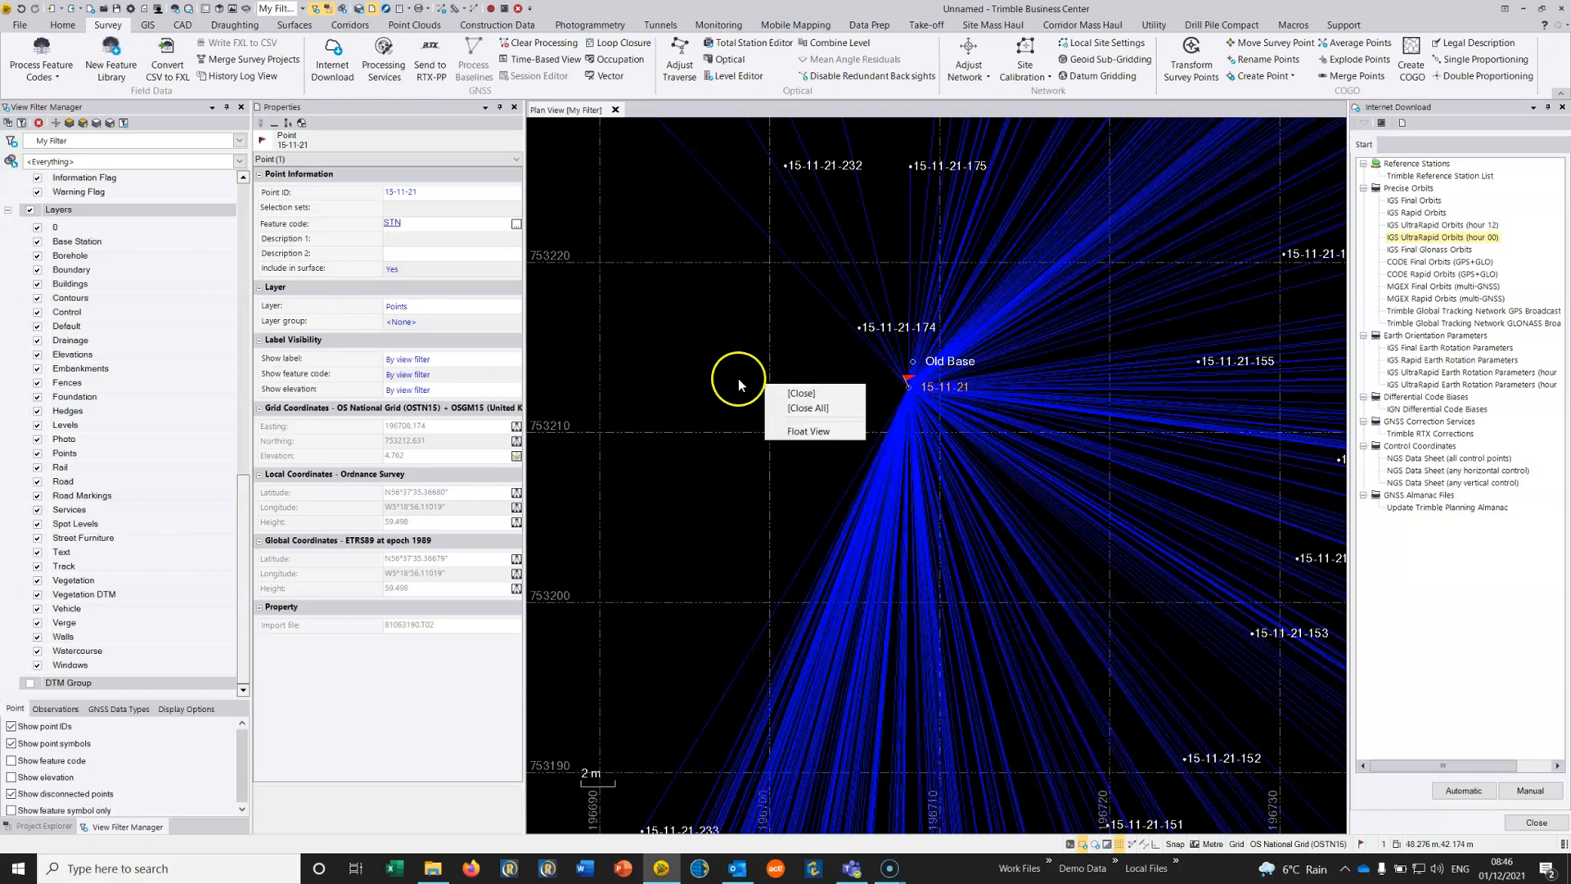
pyautogui.click(738, 378)
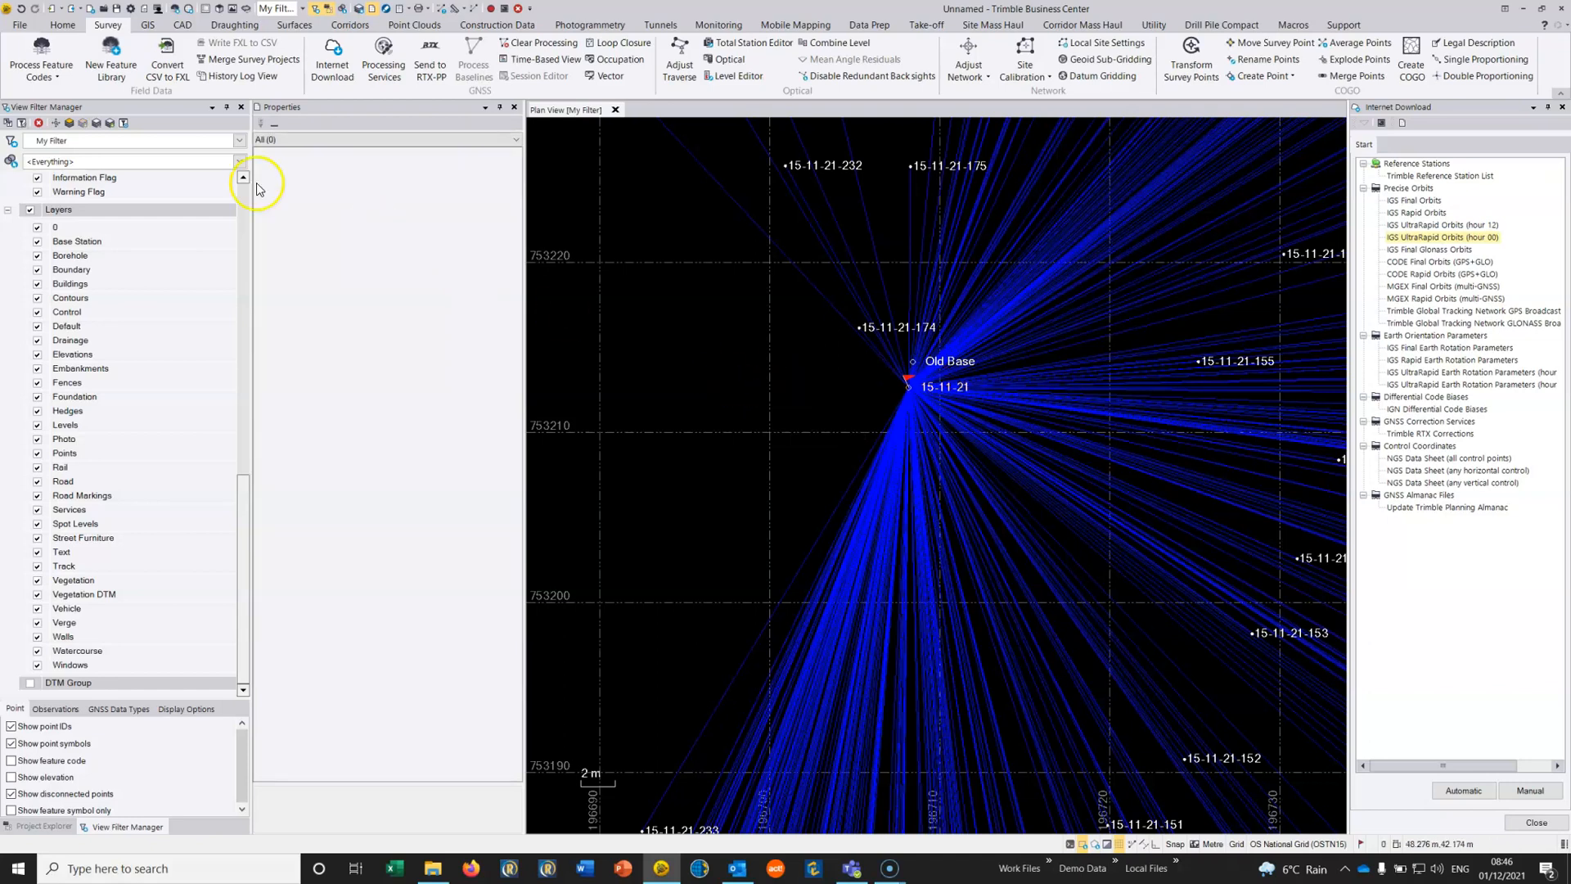
# Select base point 15-11-21 in the plan view and close the Internet Download pane
pyautogui.click(909, 383)
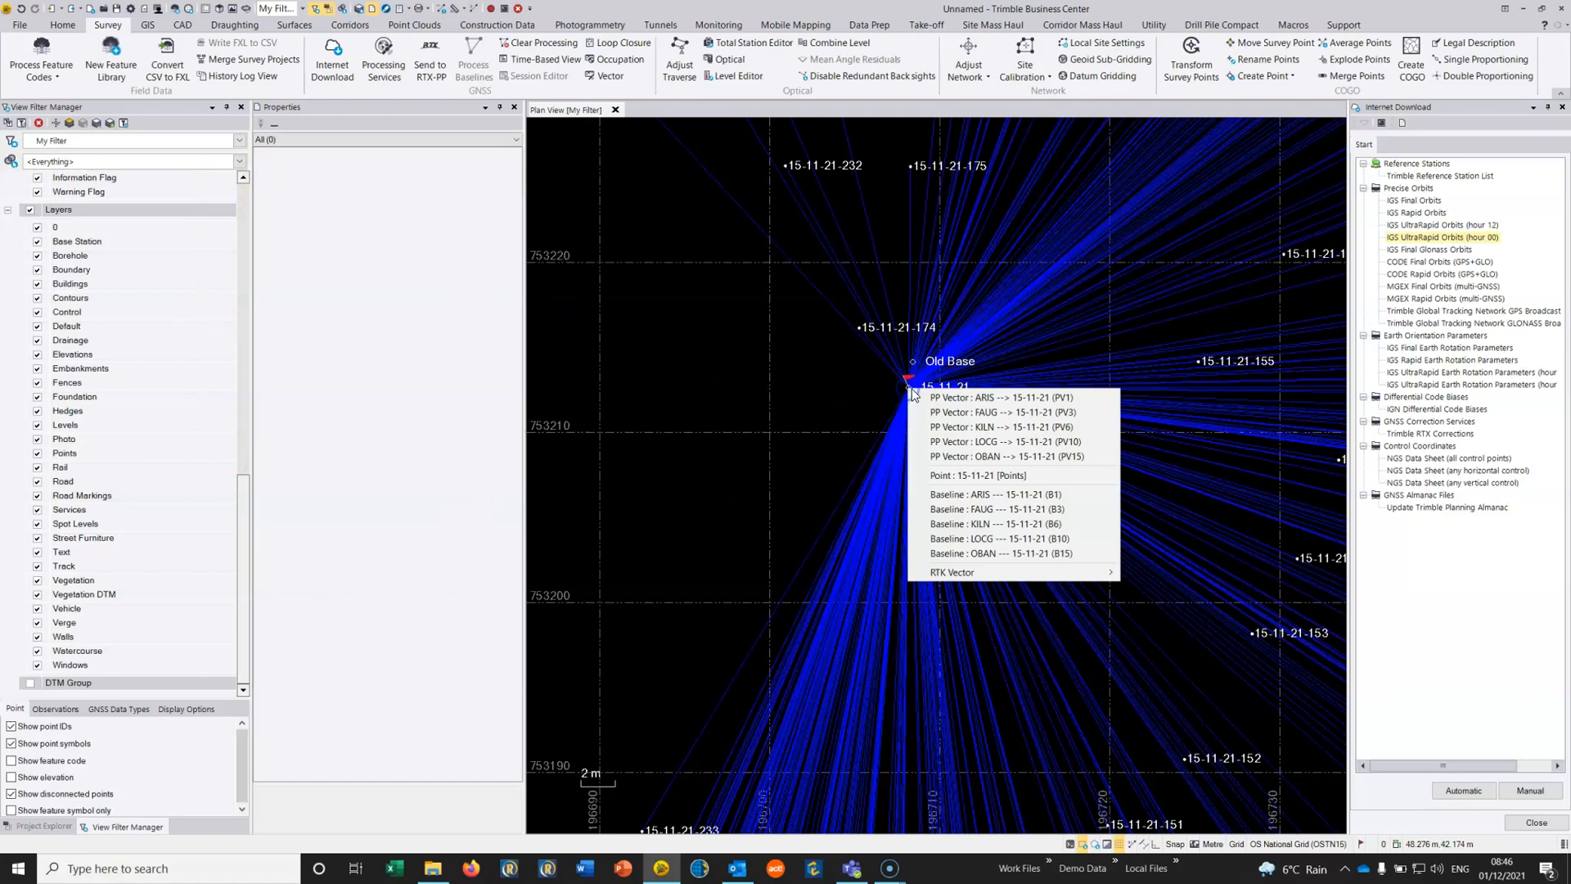
pyautogui.click(963, 477)
pyautogui.rightClick(754, 378)
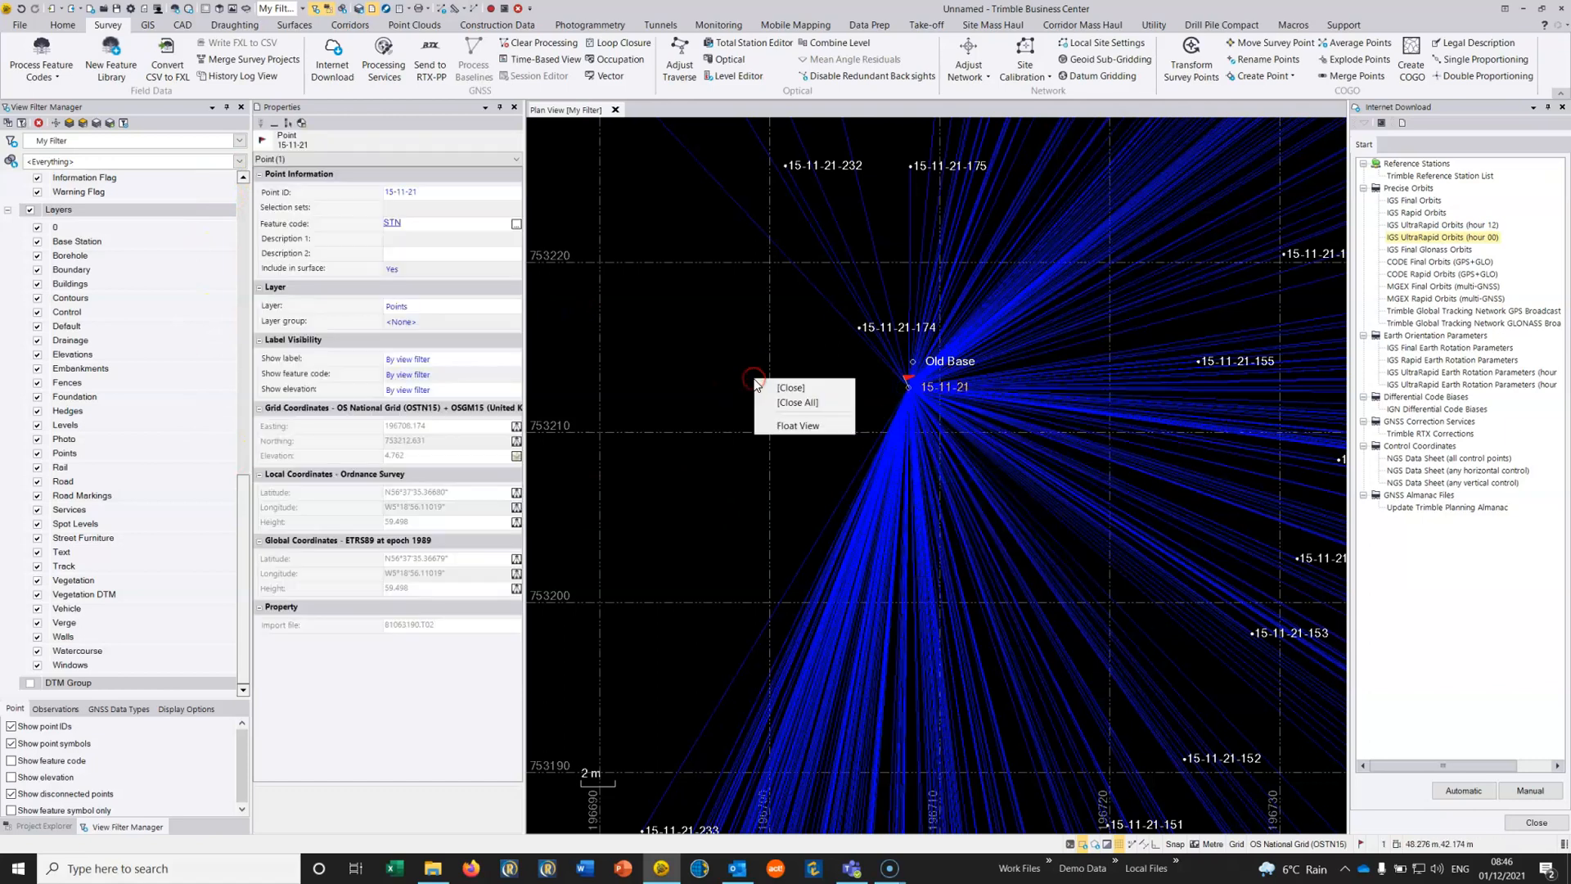
pyautogui.click(803, 404)
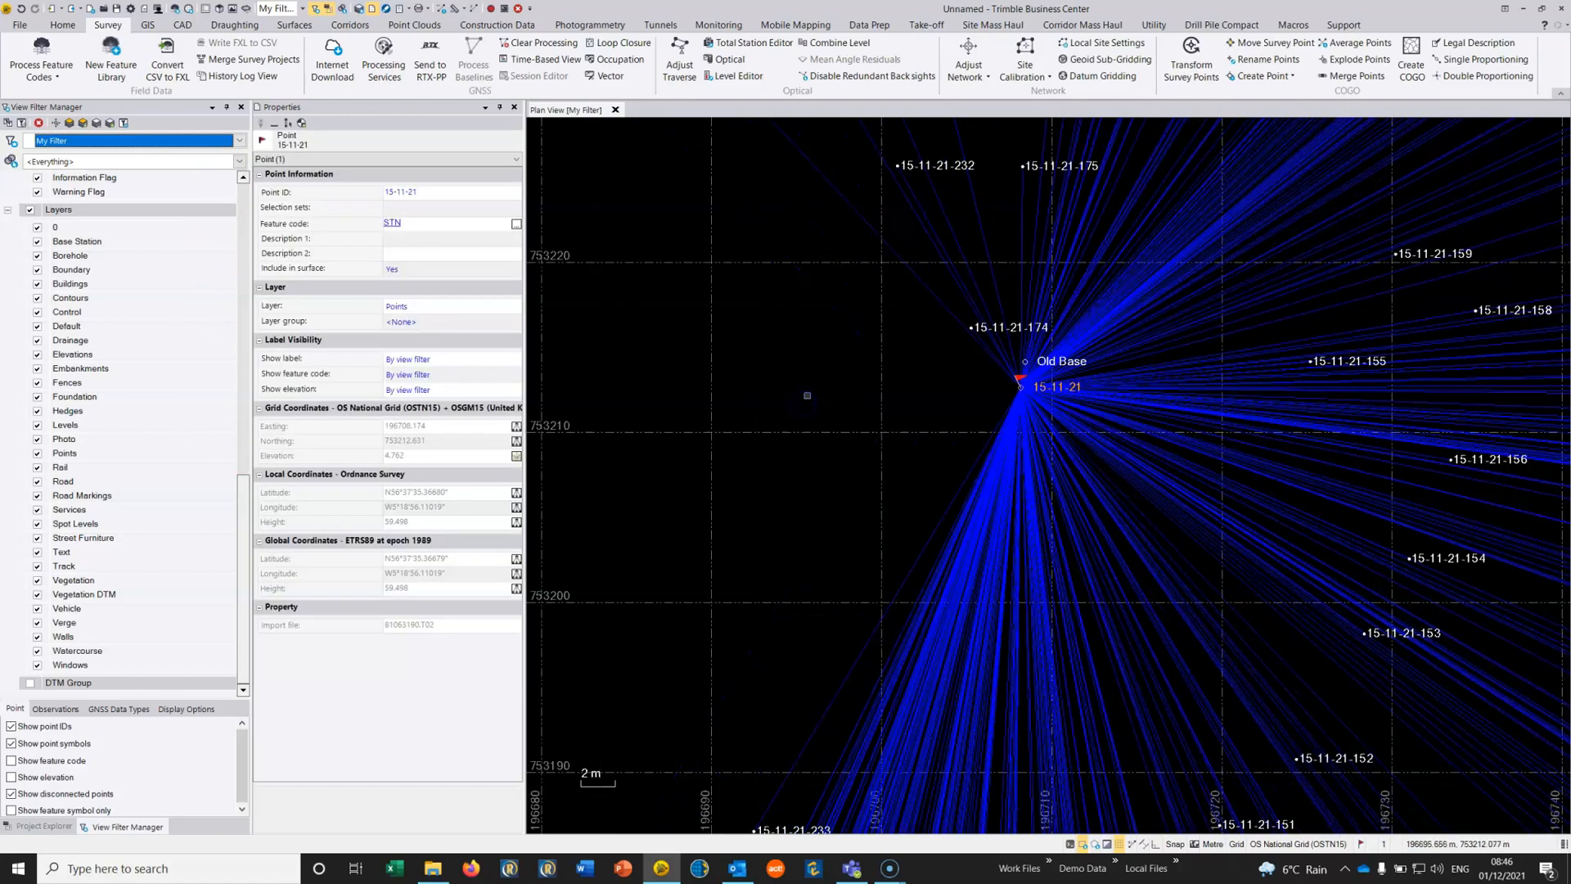
# Run a Point Derivation Report for base point 15-11-21 and compare the coordinate differences of its station vectors
pyautogui.rightClick(943, 389)
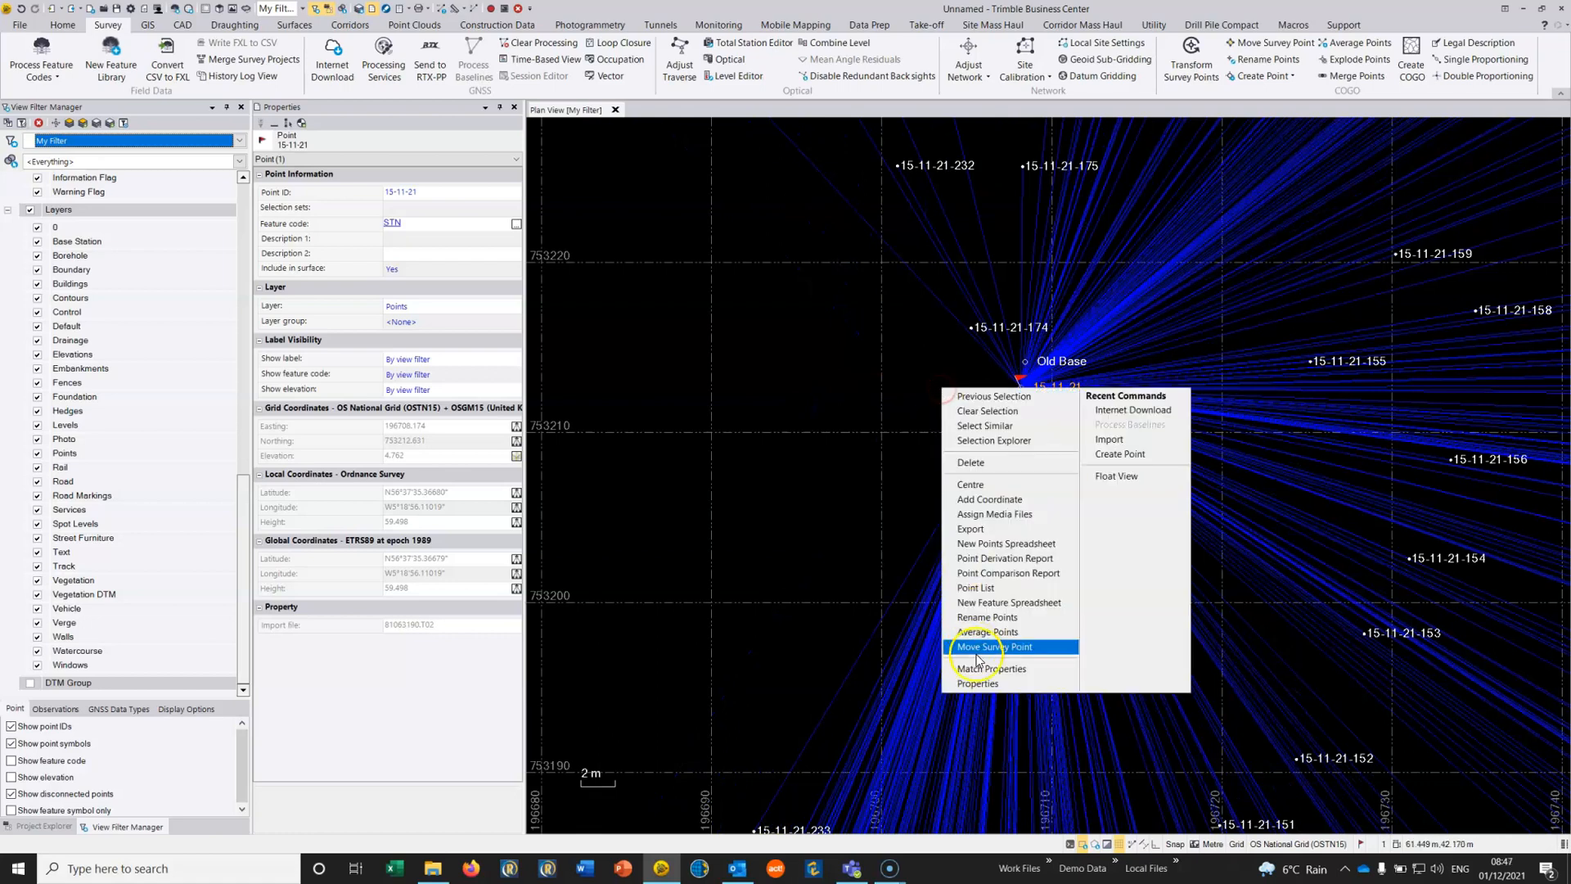
pyautogui.click(1003, 559)
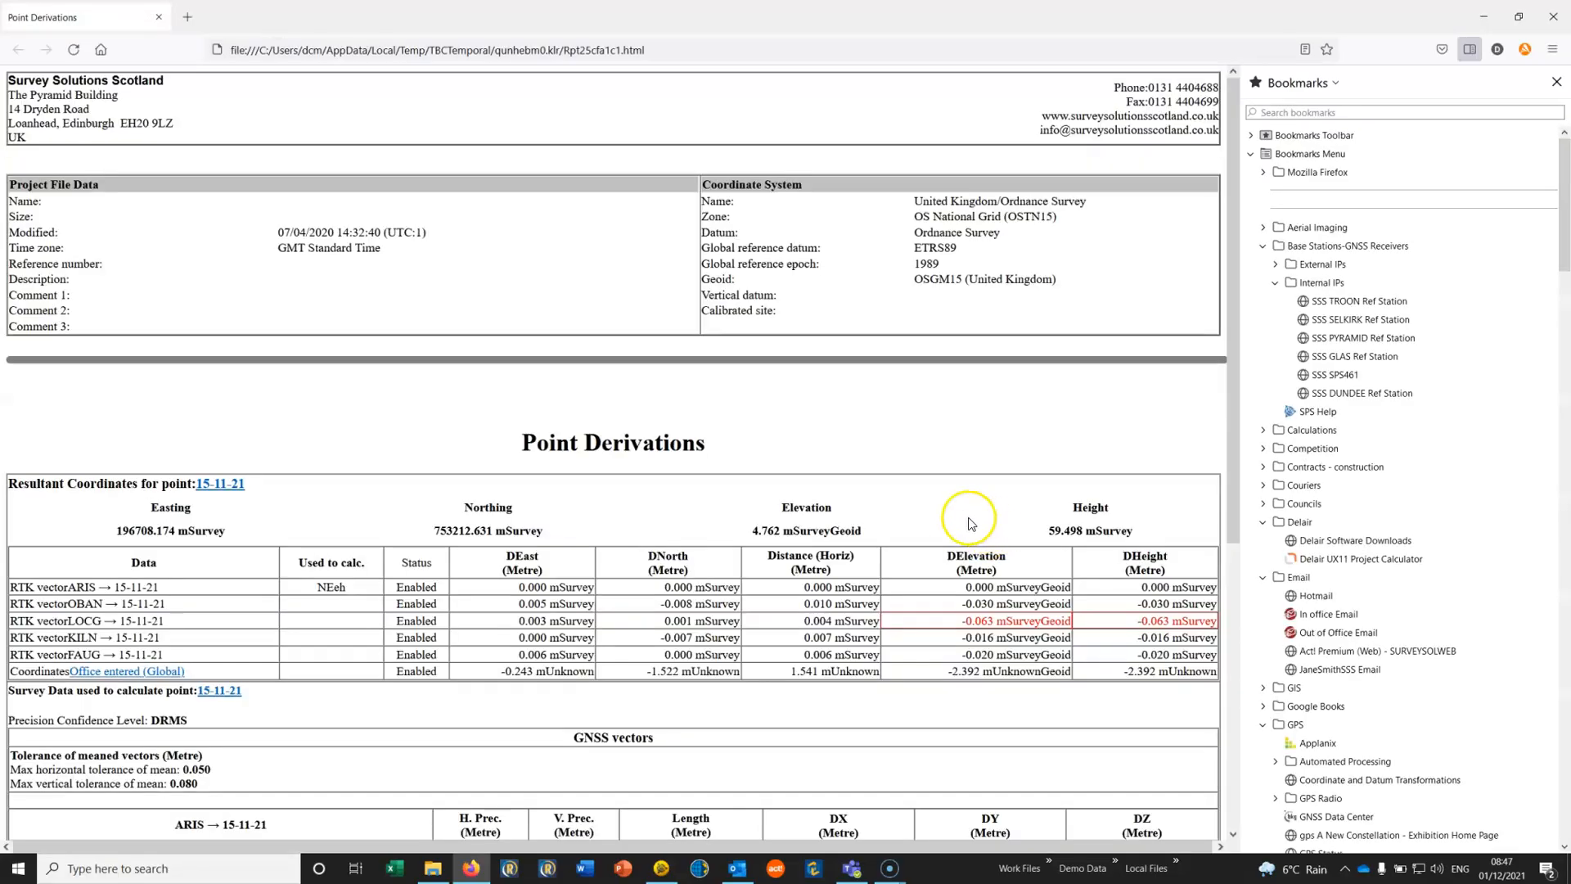
pyautogui.scroll(-6, 779, 516)
pyautogui.scroll(4, 603, 442)
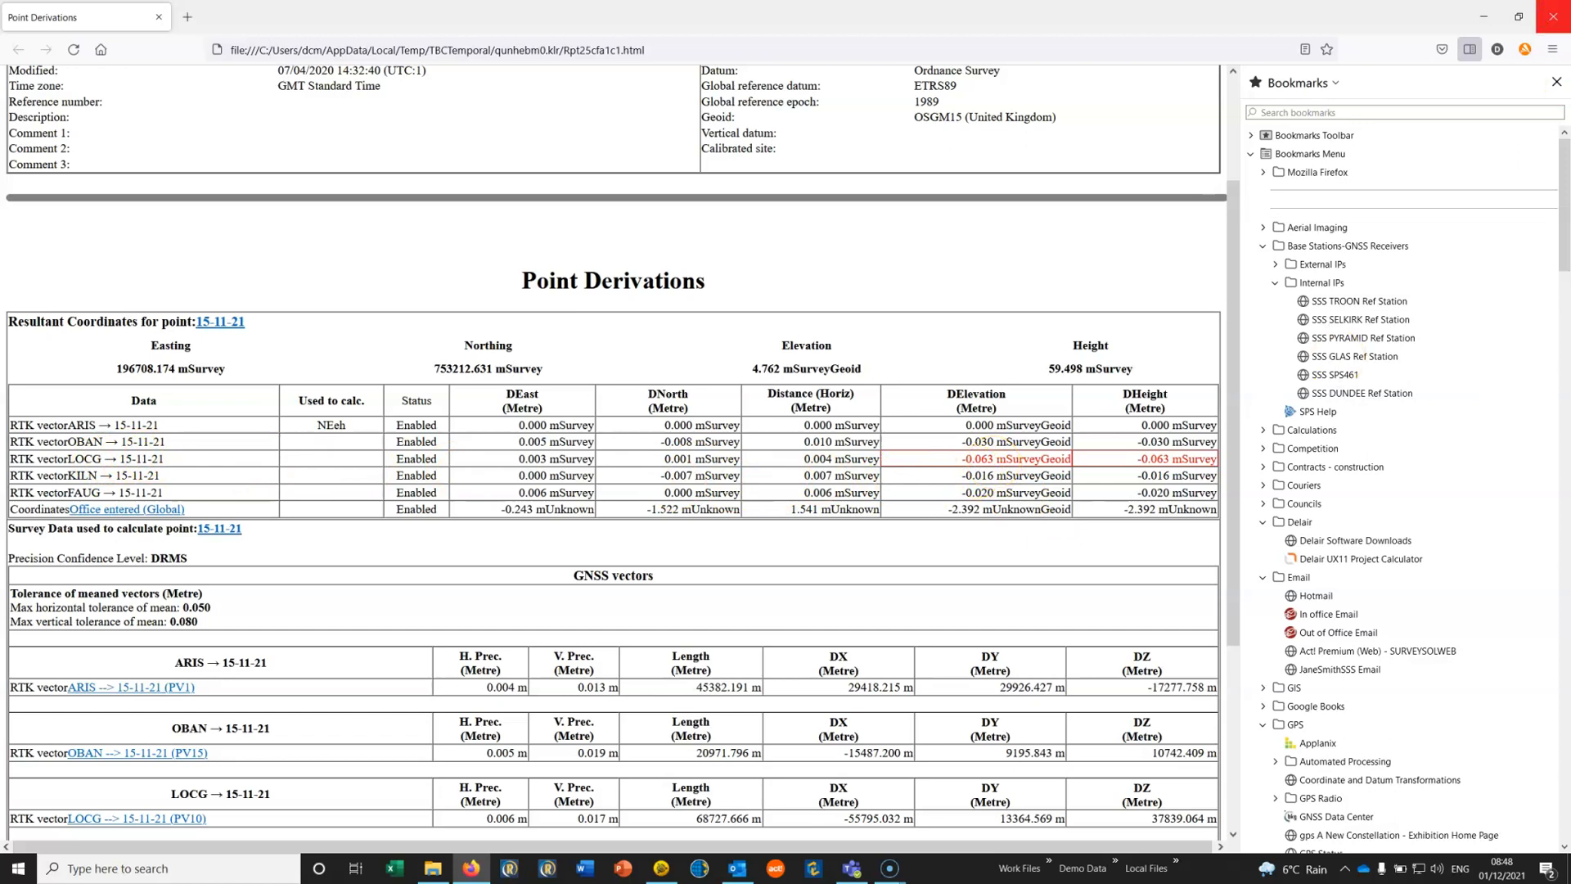
pyautogui.click(1483, 17)
# Disable the baseline between LOCG and 15-11-21, and clear the selection
pyautogui.scroll(-15, 932, 370)
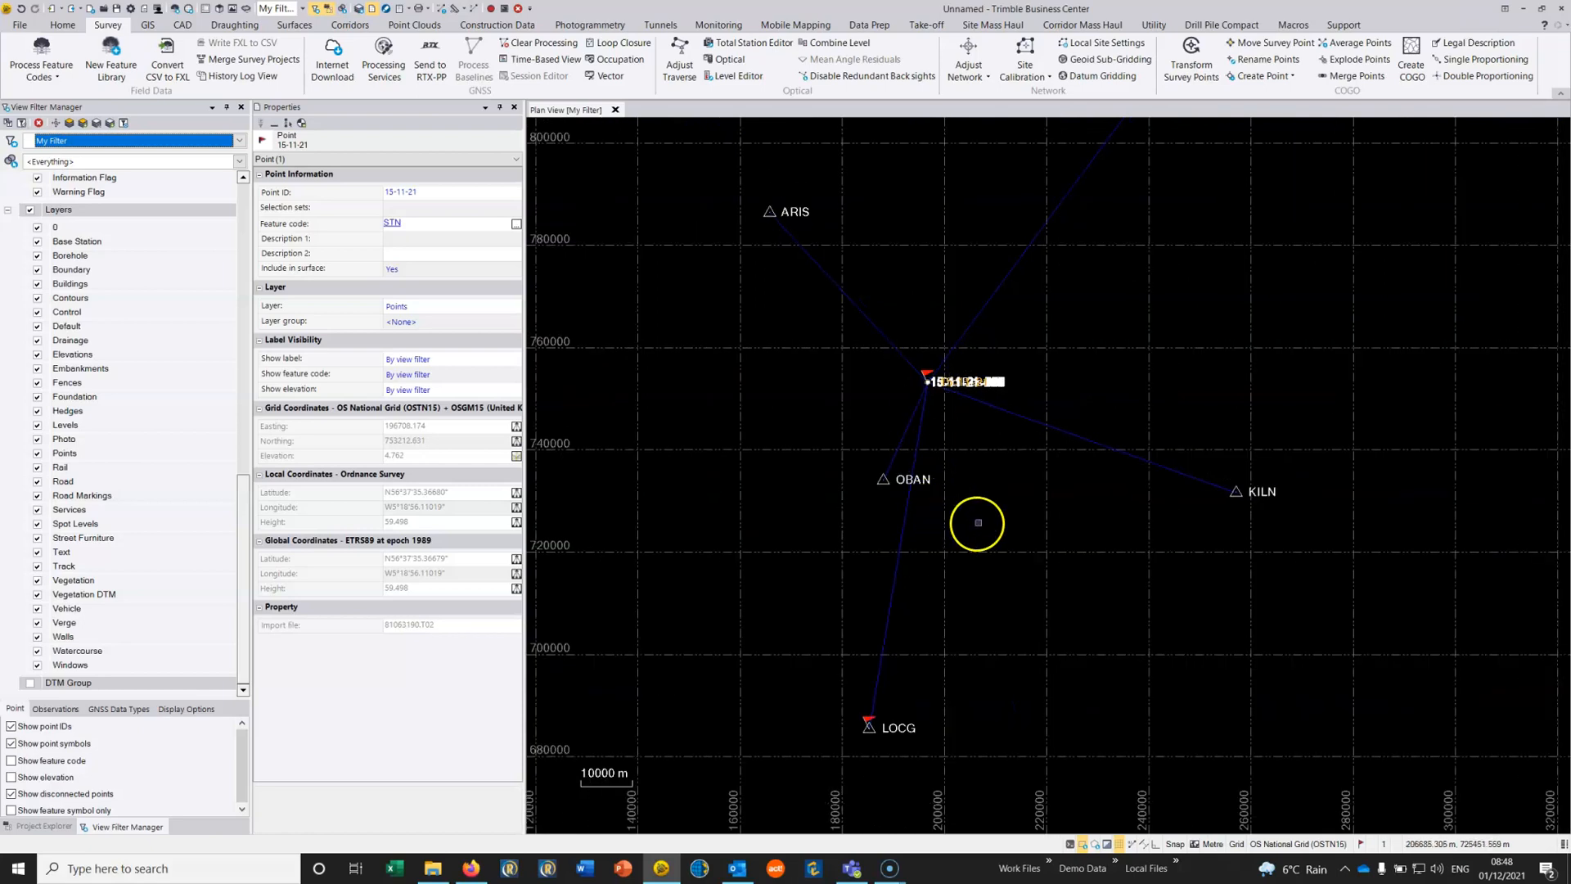
pyautogui.scroll(-2, 975, 520)
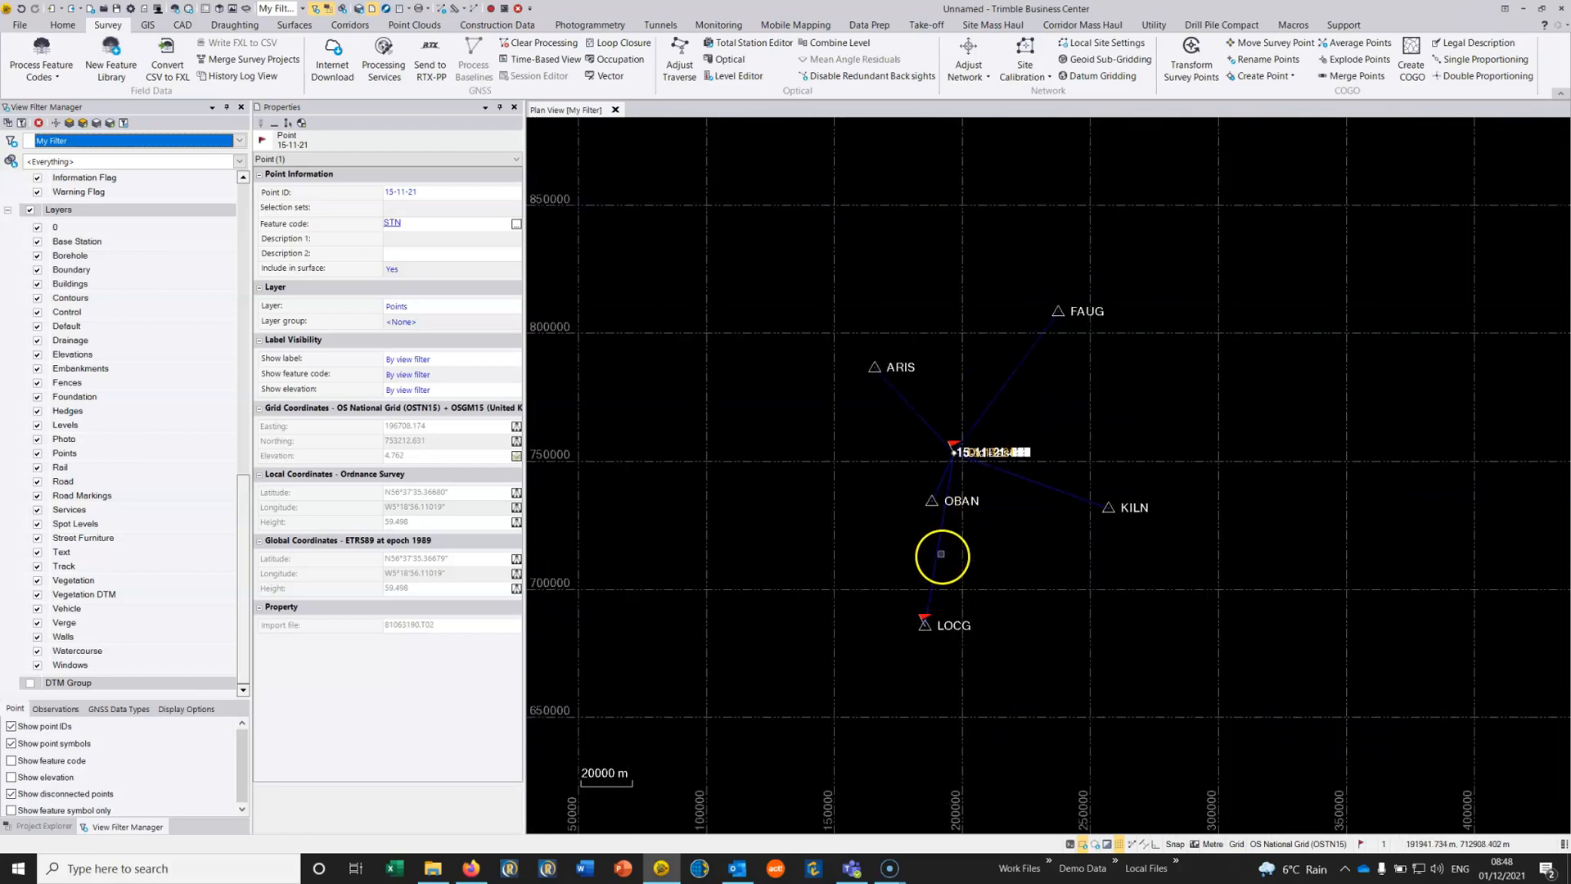
pyautogui.click(939, 555)
pyautogui.click(994, 586)
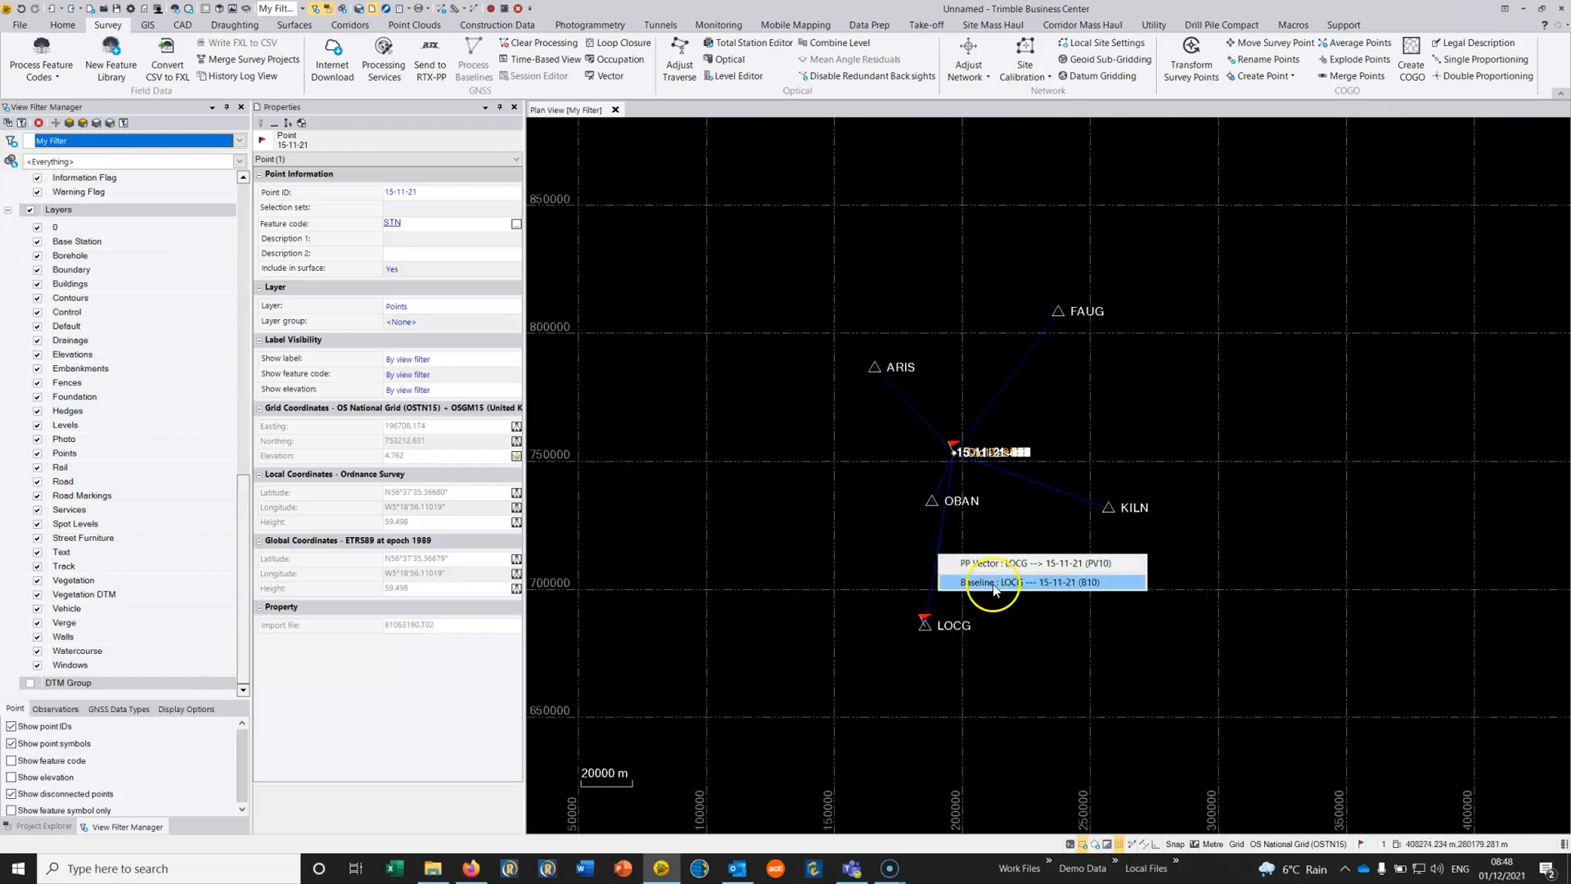
pyautogui.rightClick(984, 567)
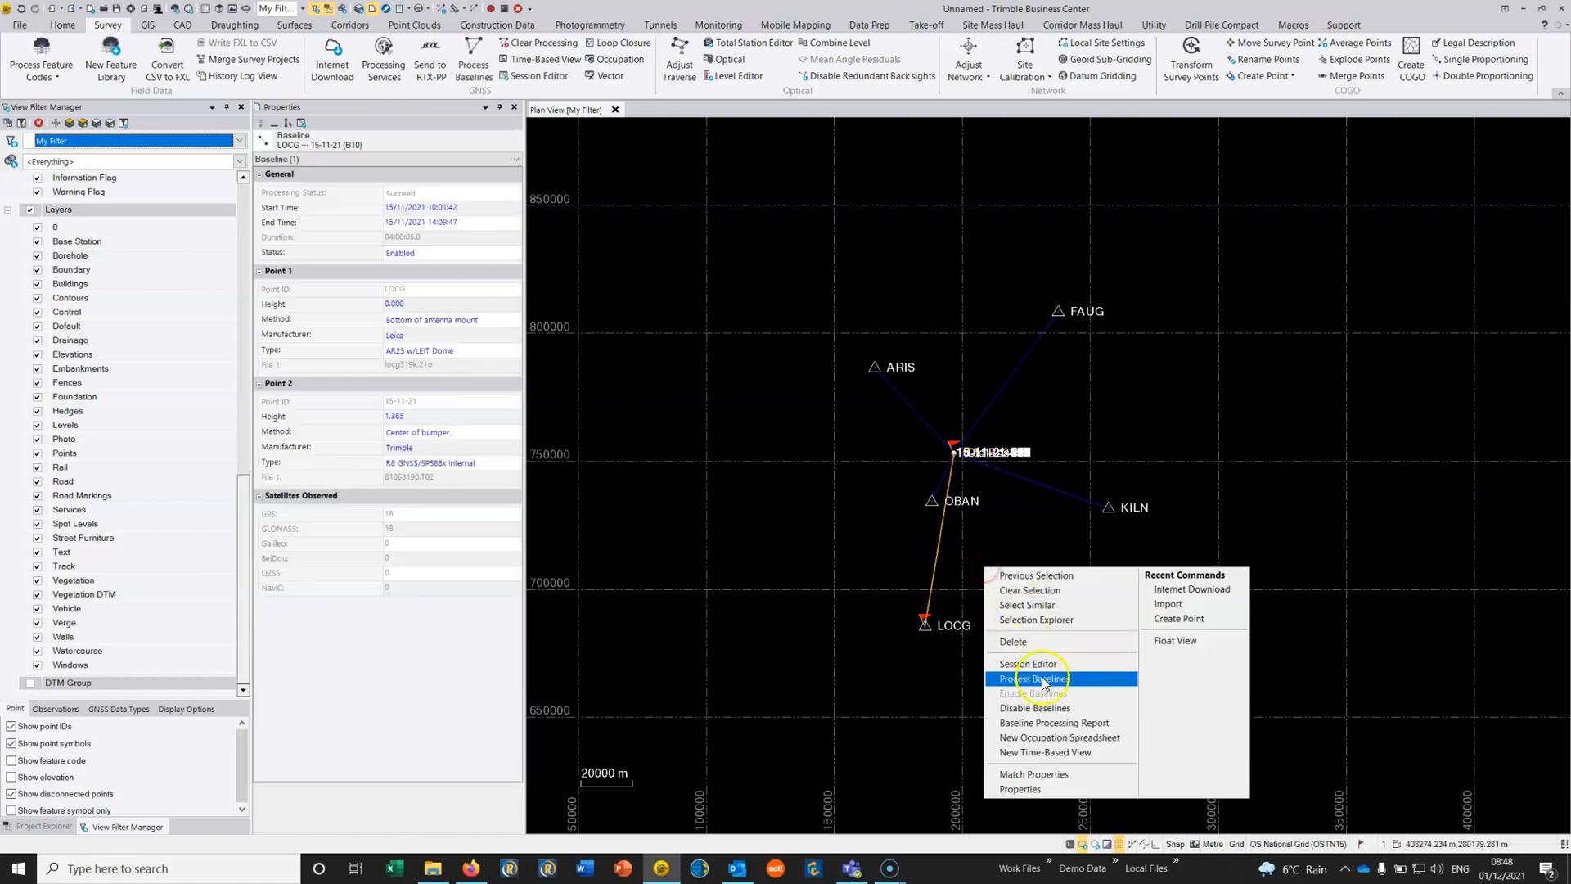
pyautogui.click(1035, 709)
pyautogui.click(970, 454)
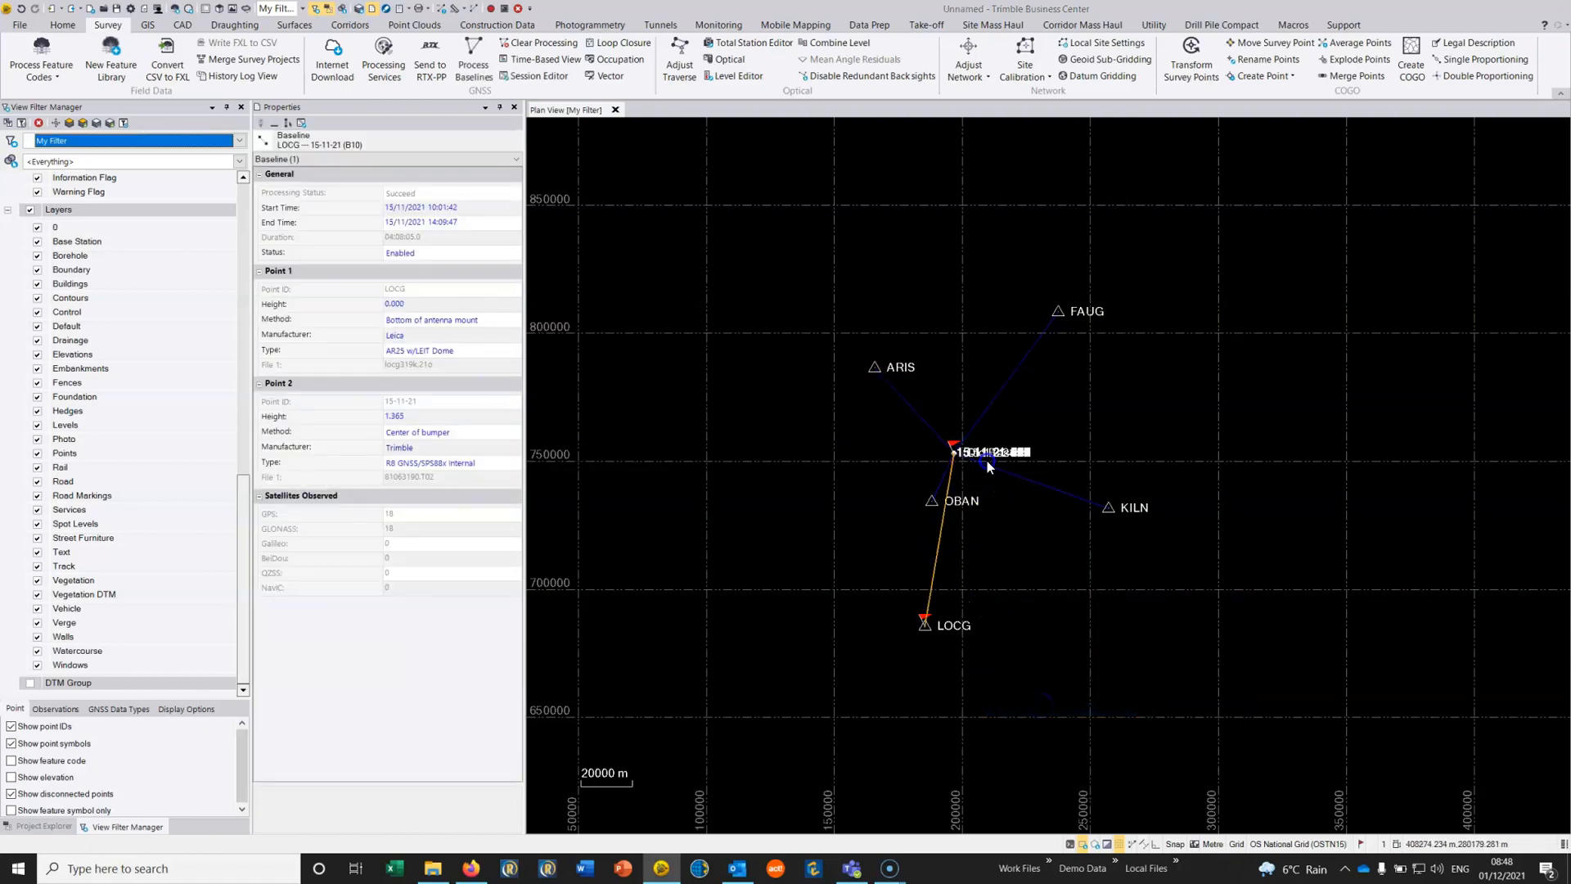
pyautogui.click(998, 580)
# Run a fresh Point Derivation Report for base point 15-11-21 and check the vectors that remain in use
pyautogui.scroll(5, 957, 455)
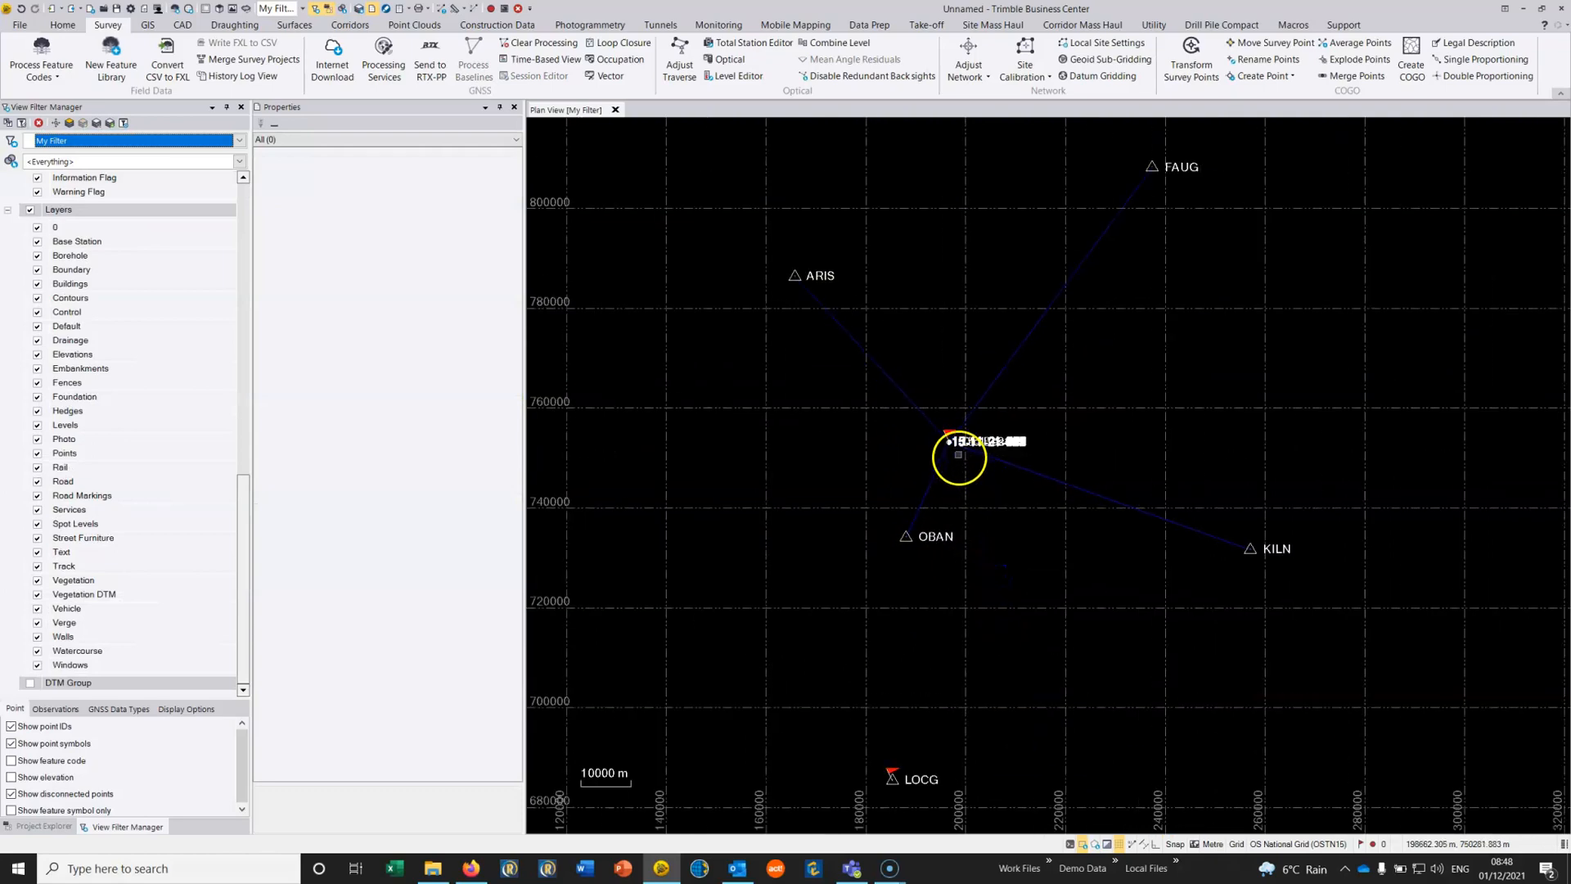
pyautogui.scroll(10, 957, 446)
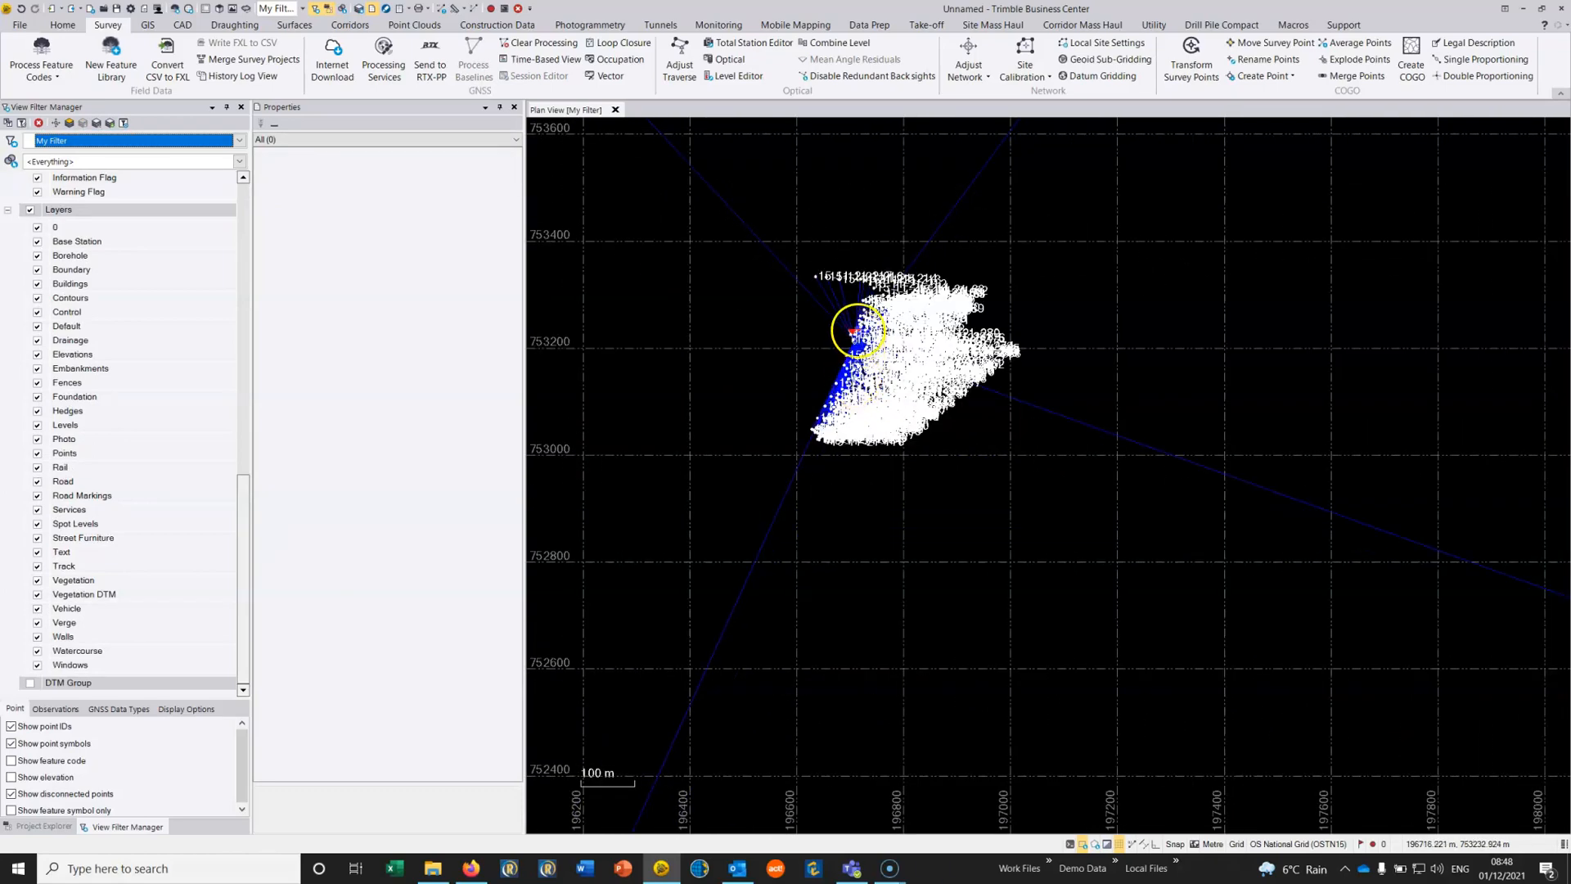
pyautogui.scroll(4, 834, 358)
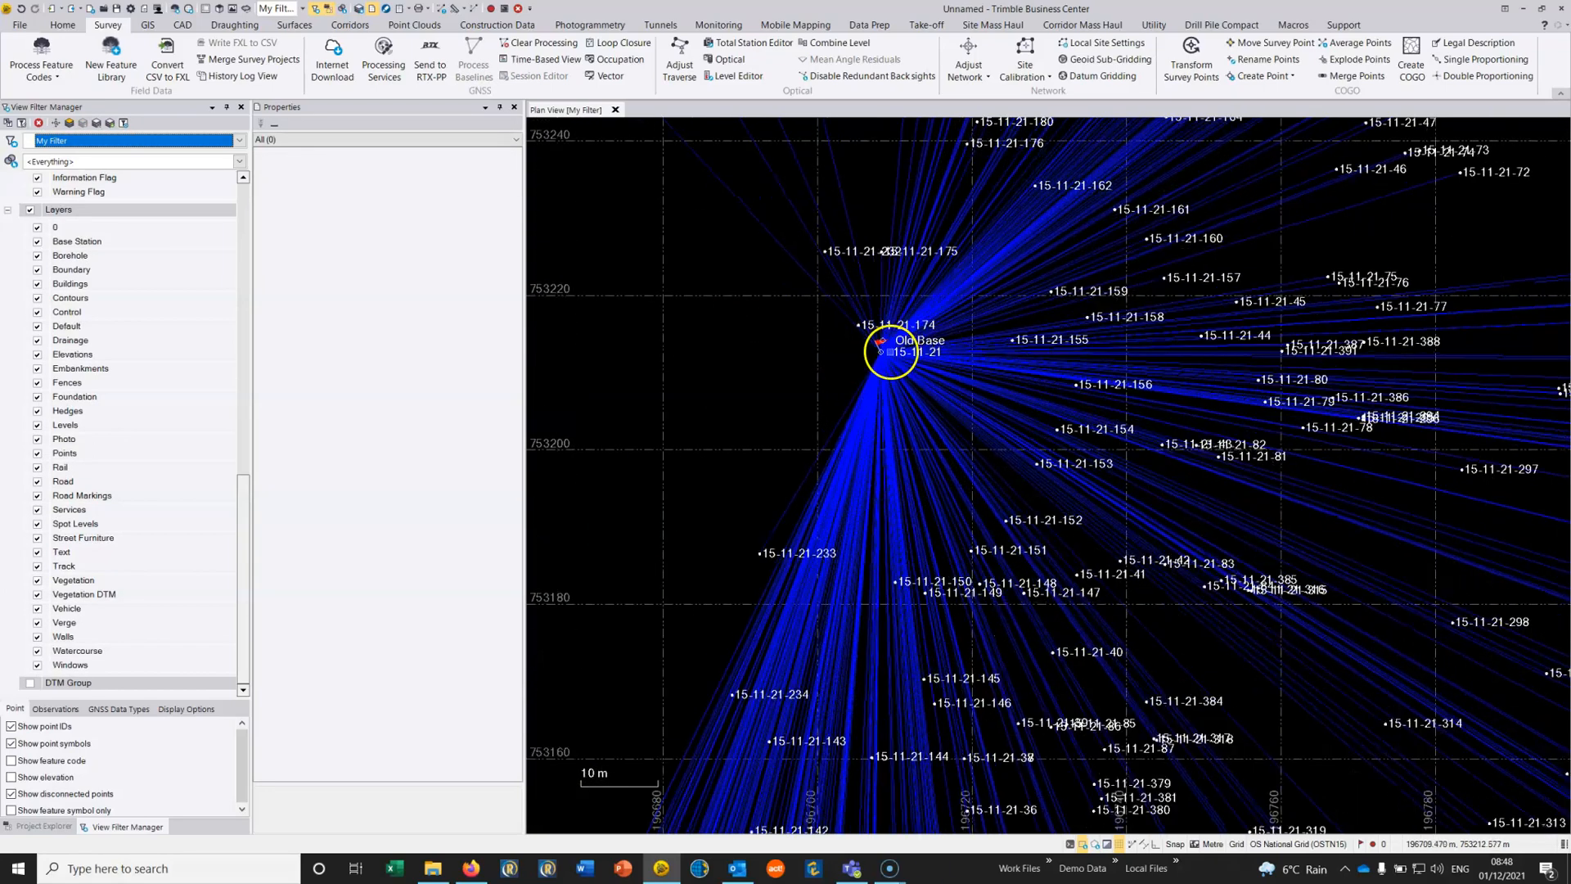
pyautogui.click(881, 352)
pyautogui.click(933, 426)
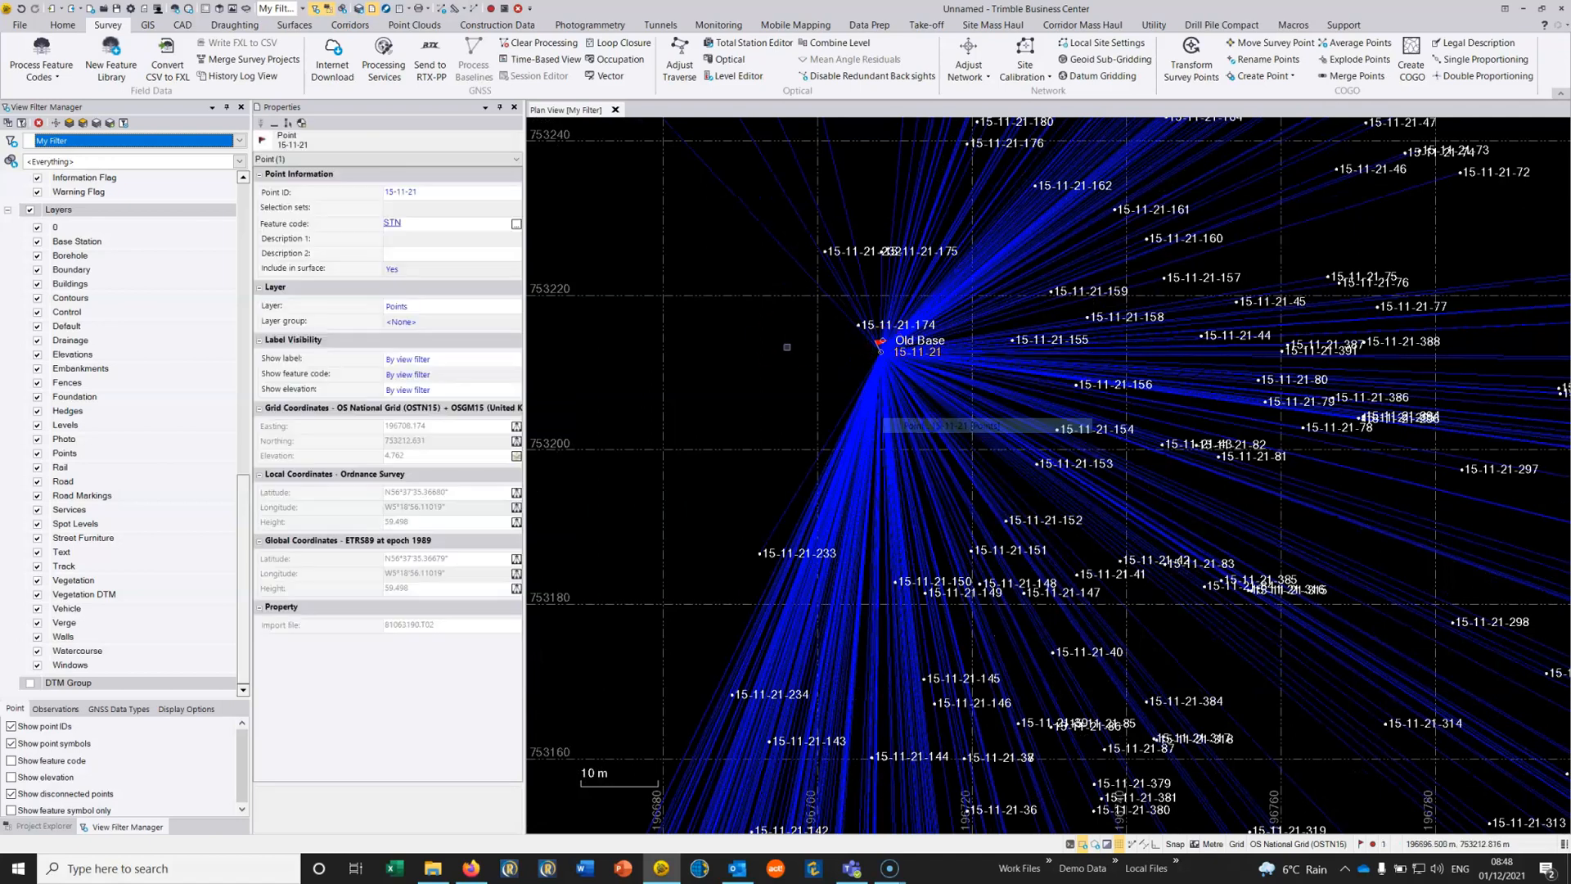
pyautogui.rightClick(784, 337)
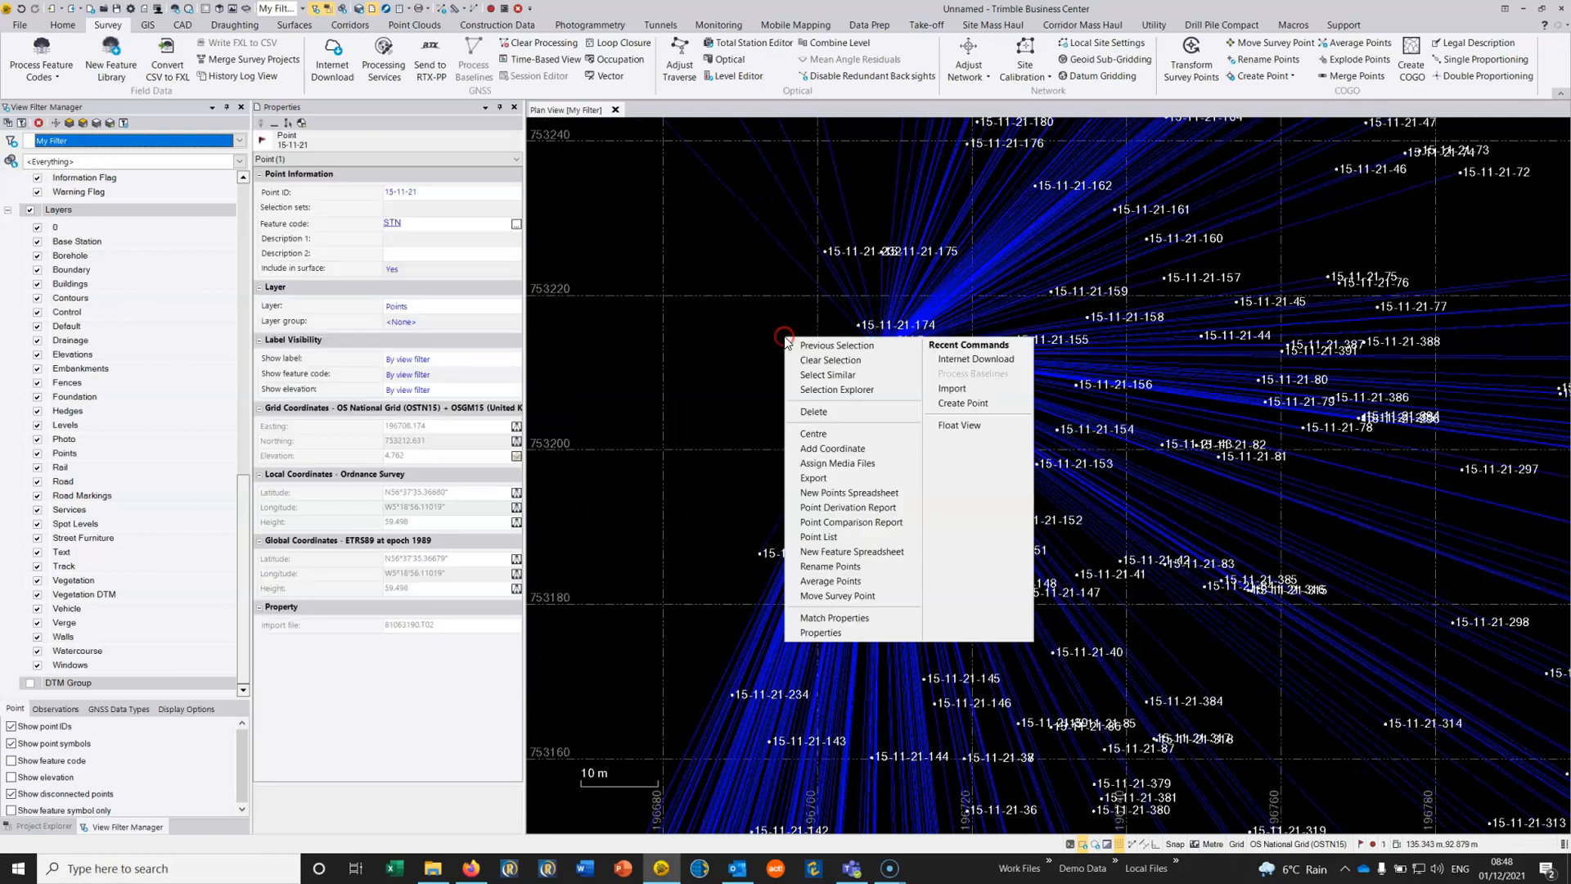
pyautogui.click(865, 508)
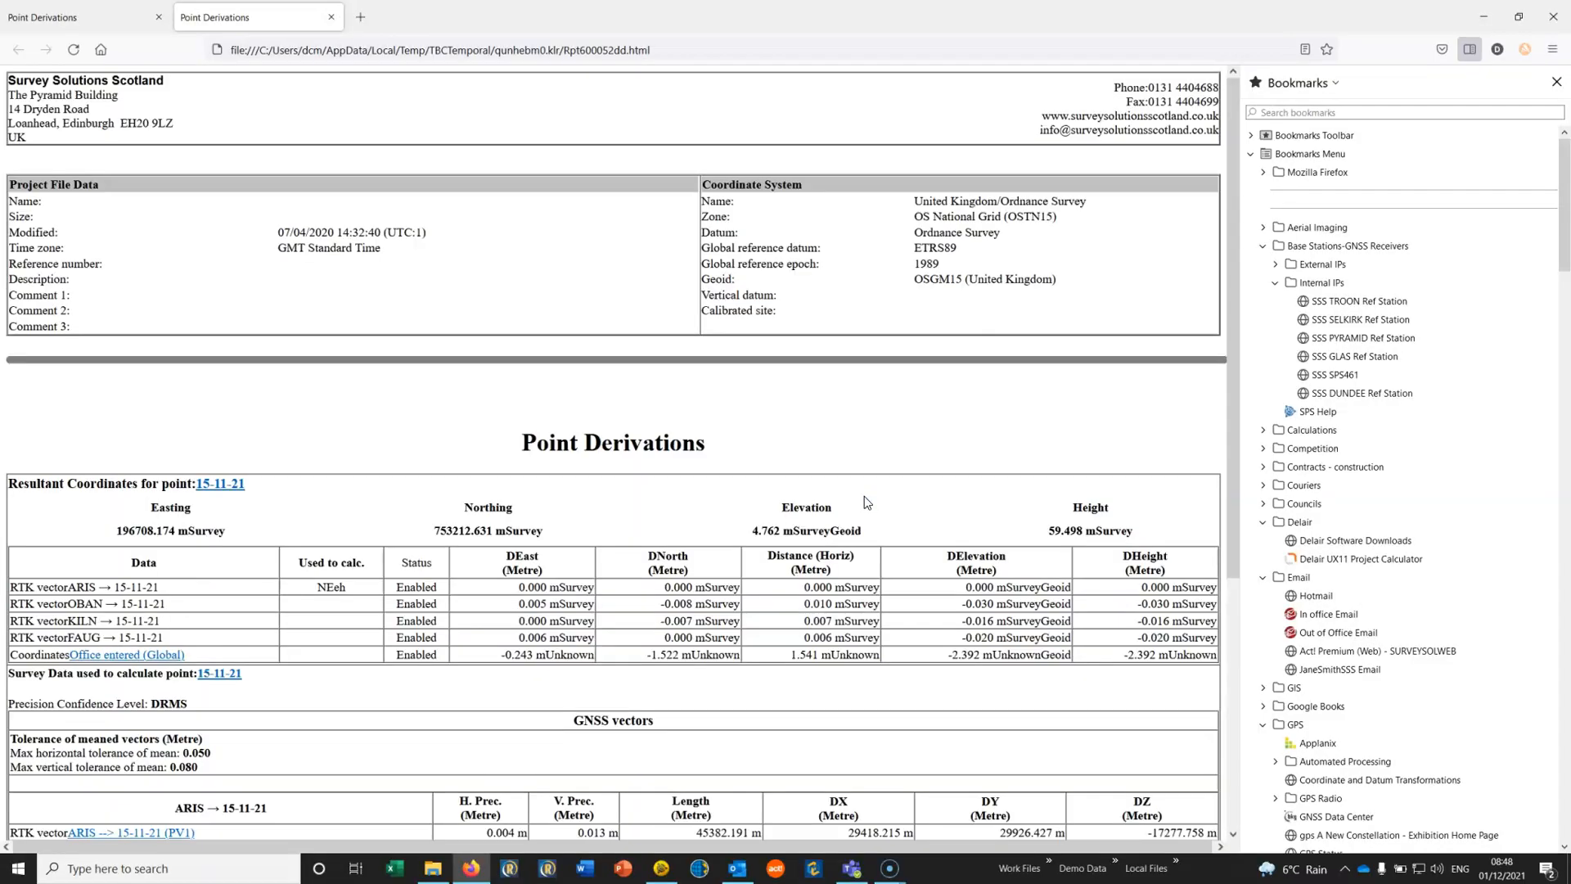
pyautogui.scroll(-2, 919, 526)
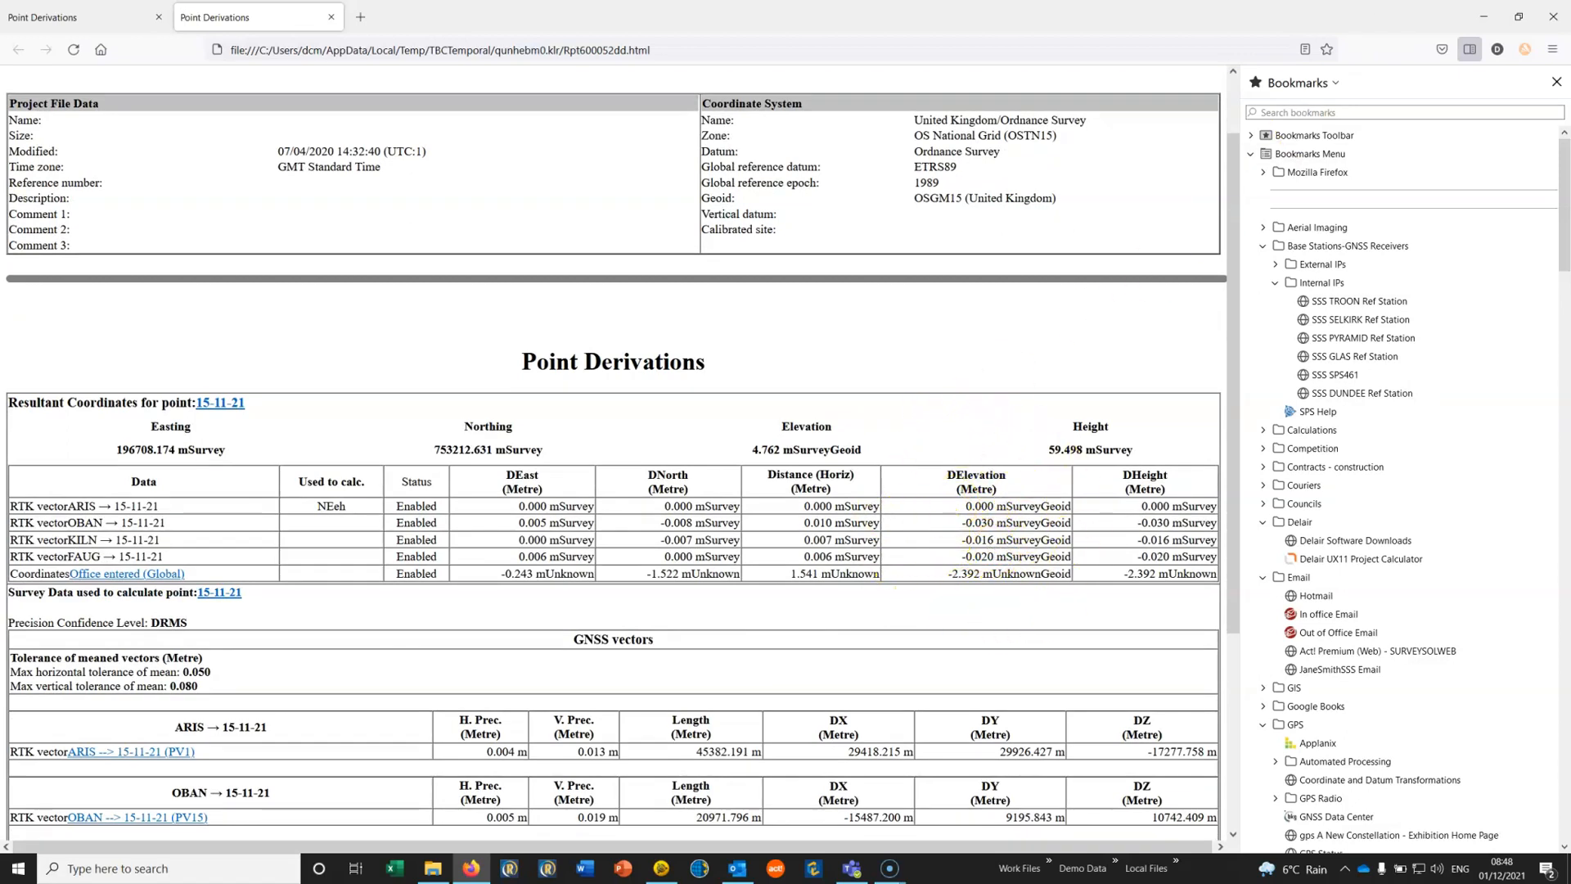
pyautogui.click(1487, 20)
# Run a network adjustment with ARIS, FAUG, KILN, LOCG and OBAN all fixed in 2D and height
pyautogui.scroll(-20, 736, 384)
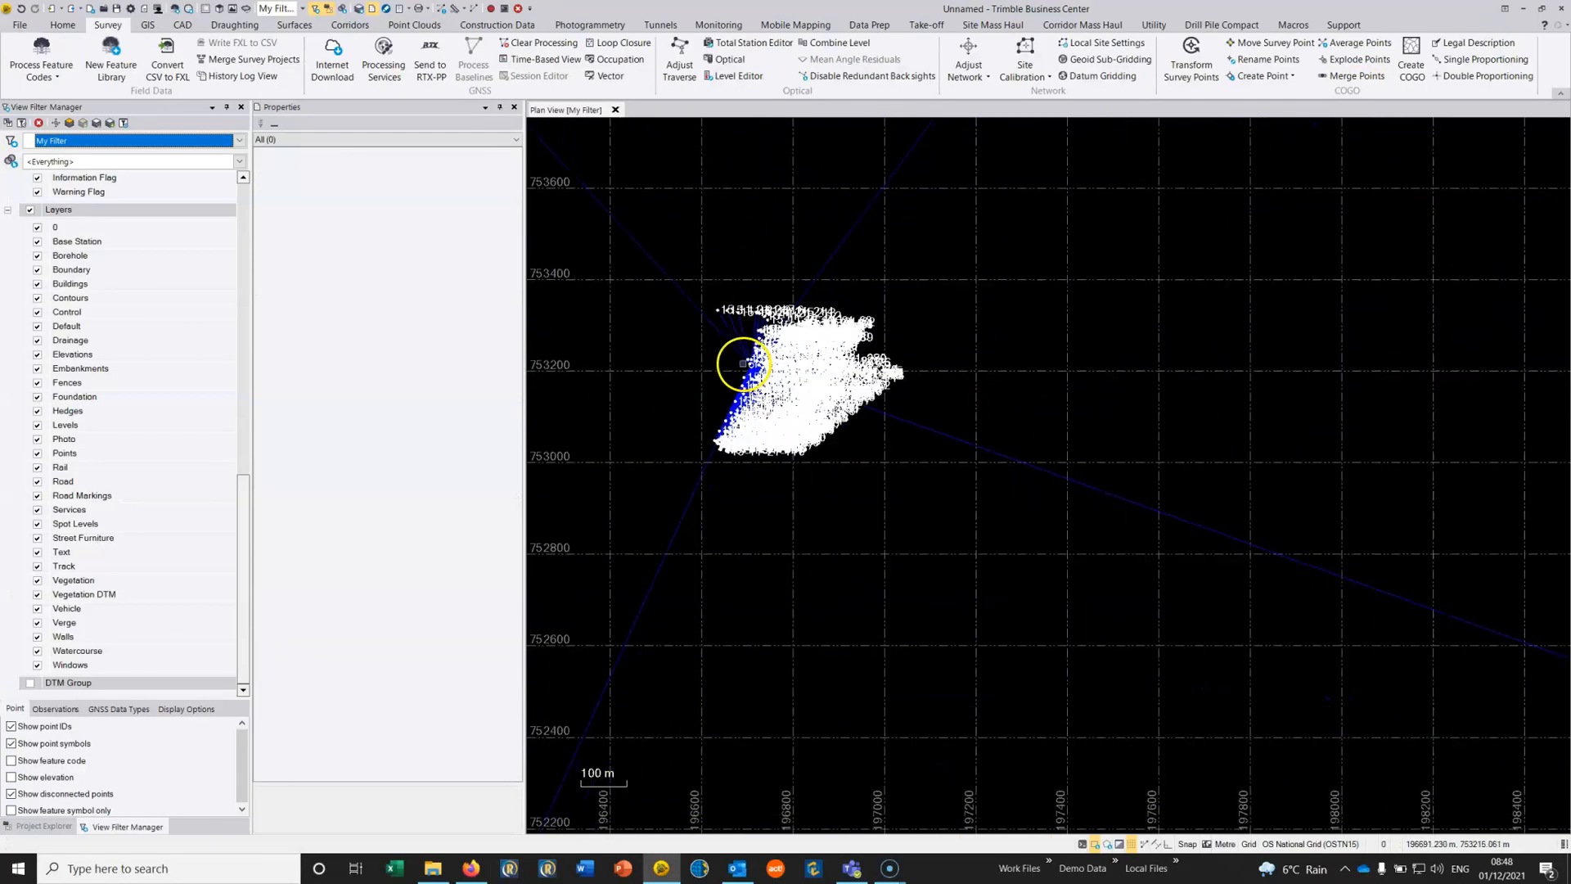
pyautogui.scroll(5, 812, 431)
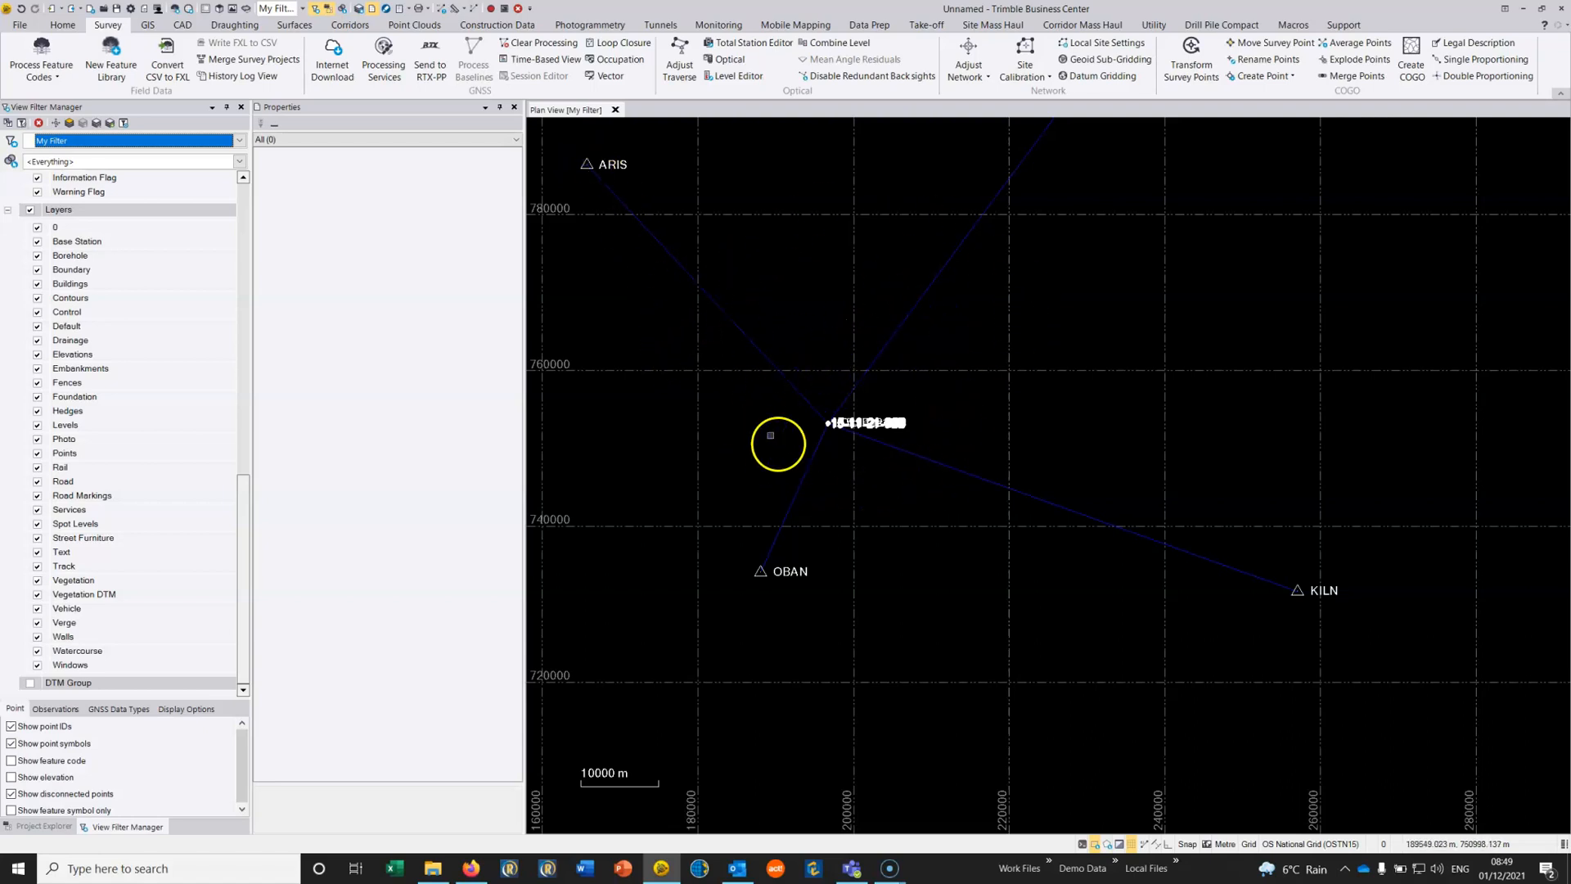
pyautogui.scroll(-3, 871, 356)
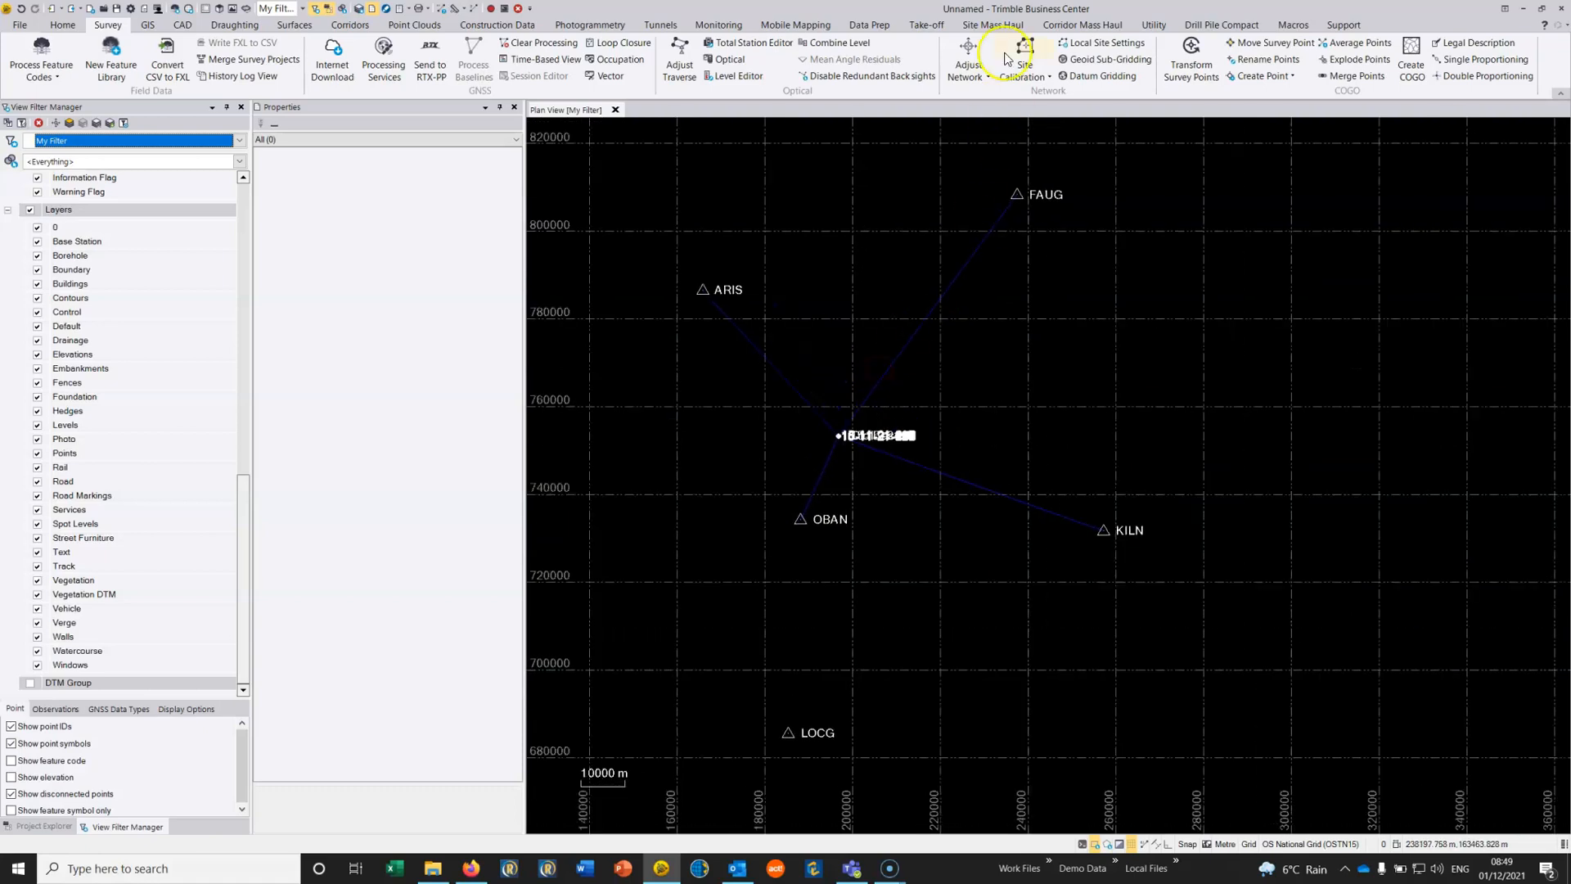
pyautogui.click(971, 54)
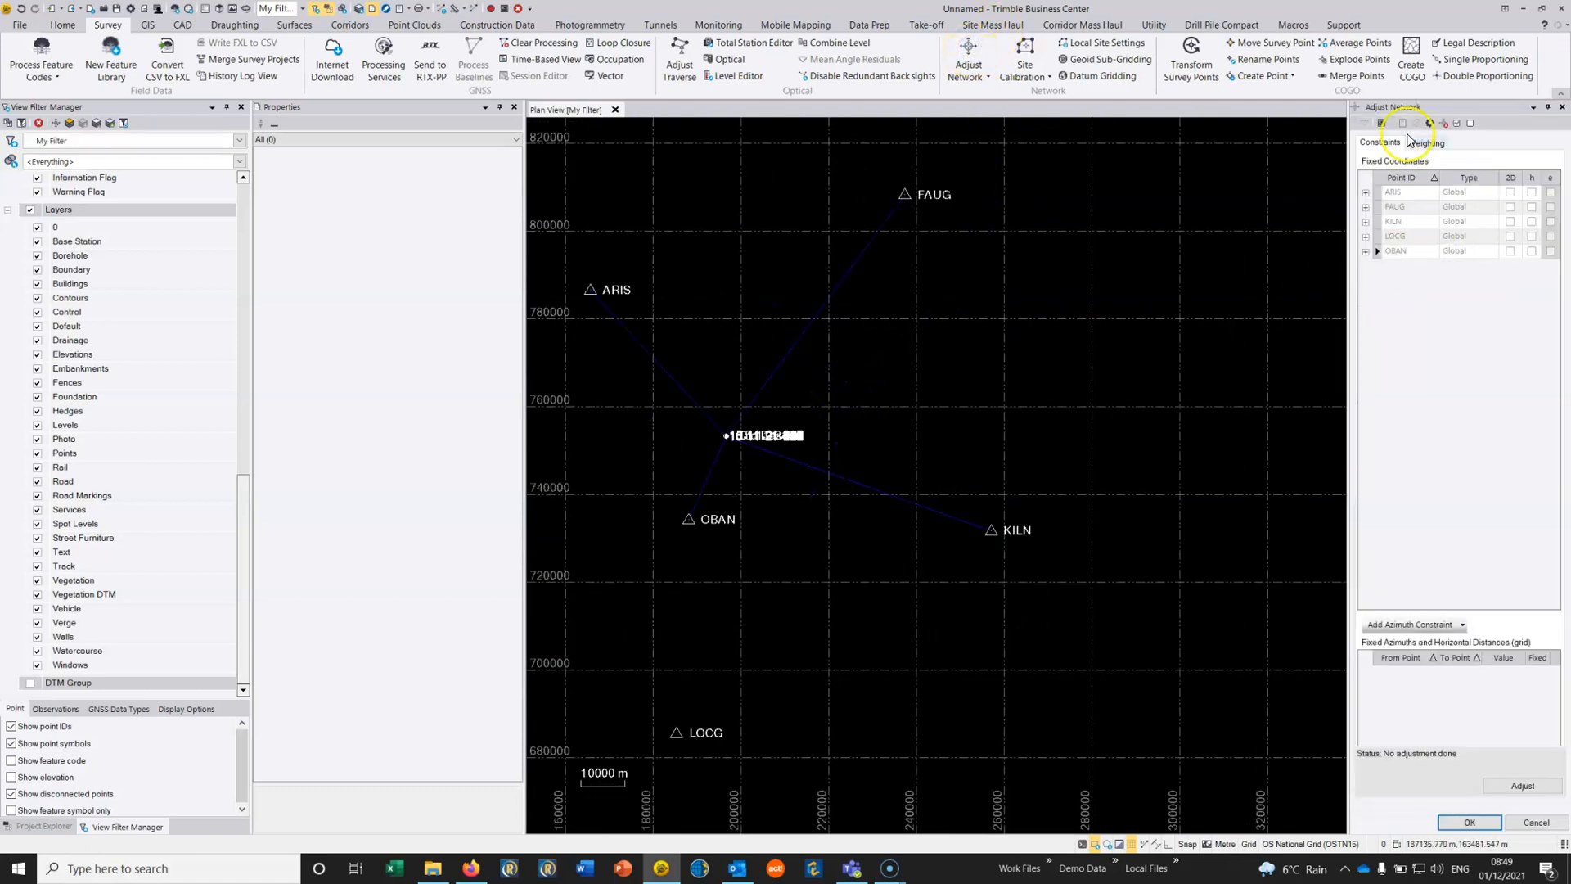
pyautogui.click(1458, 123)
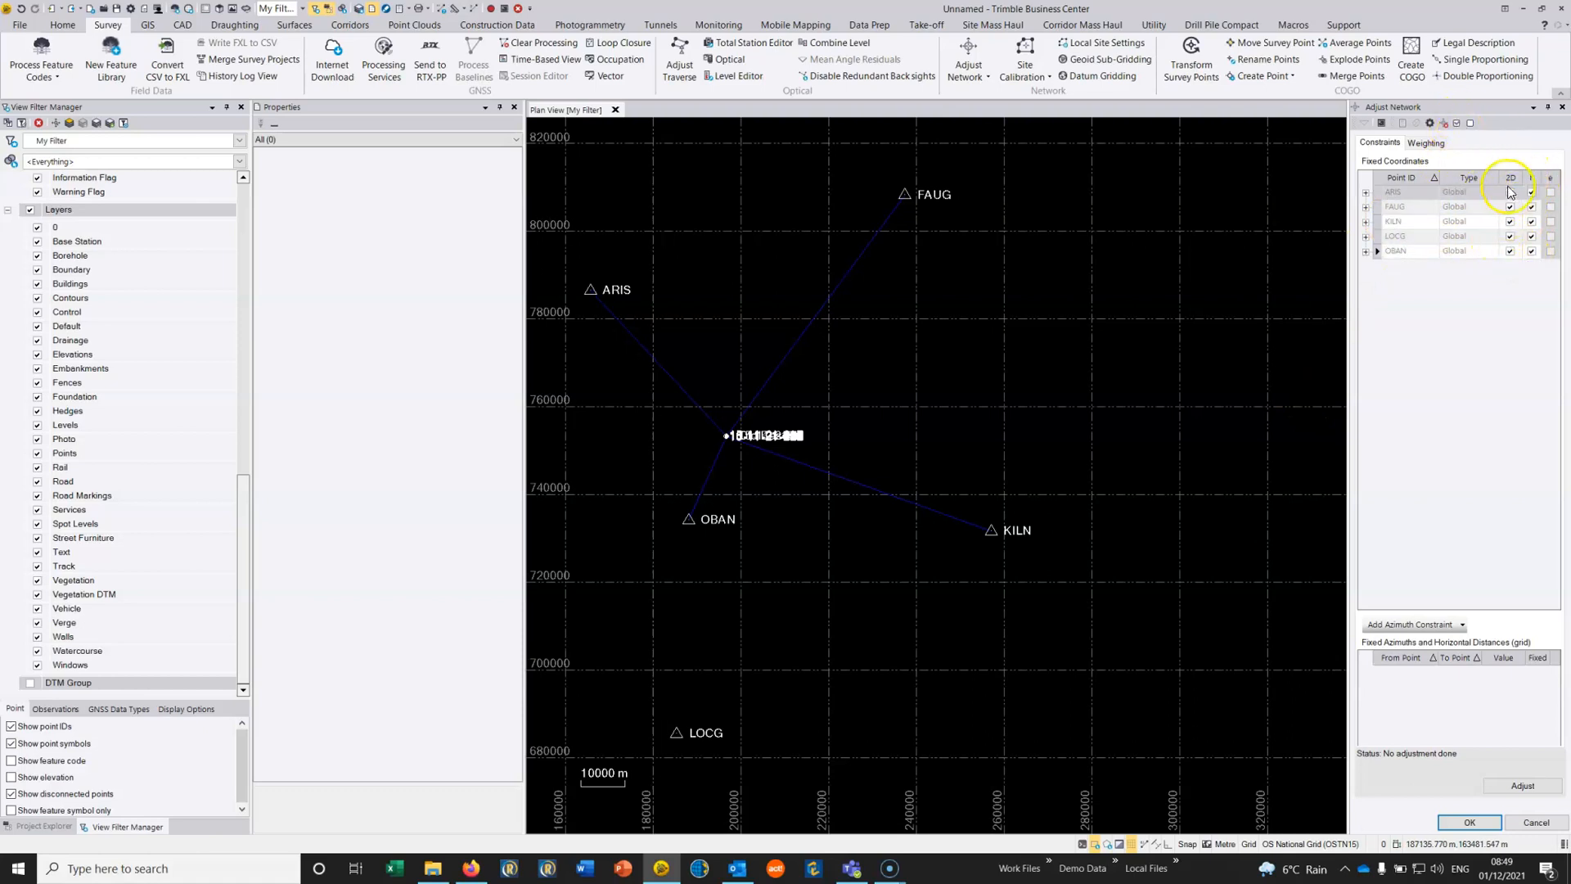
pyautogui.click(1524, 786)
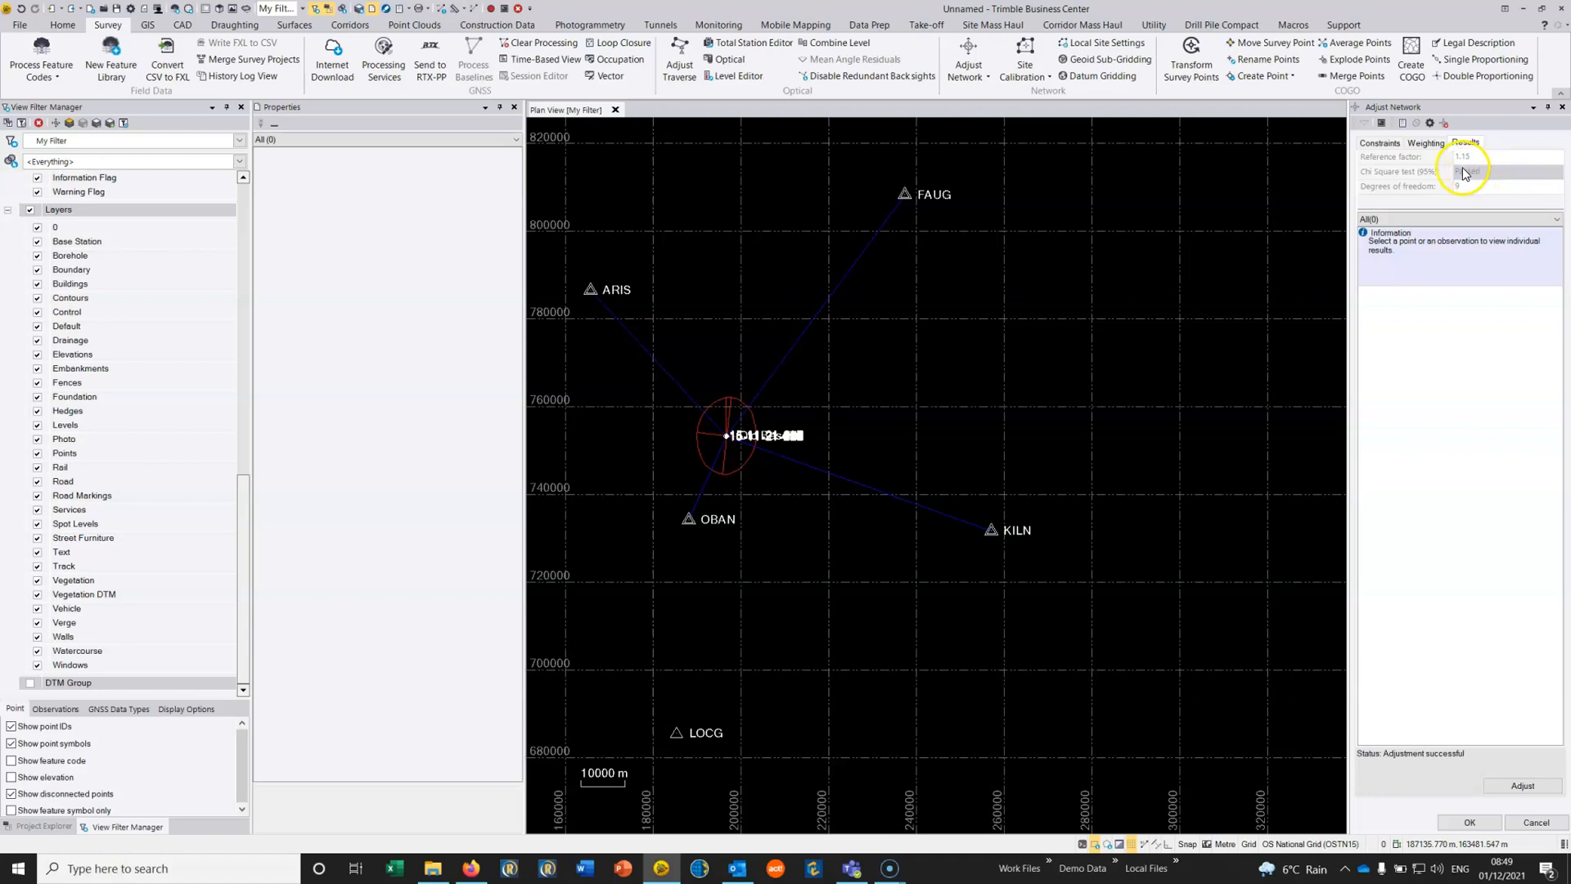
# Apply the 1.15 reference factor as the scalar for post processed vectors and rerun the network adjustment
pyautogui.click(1423, 147)
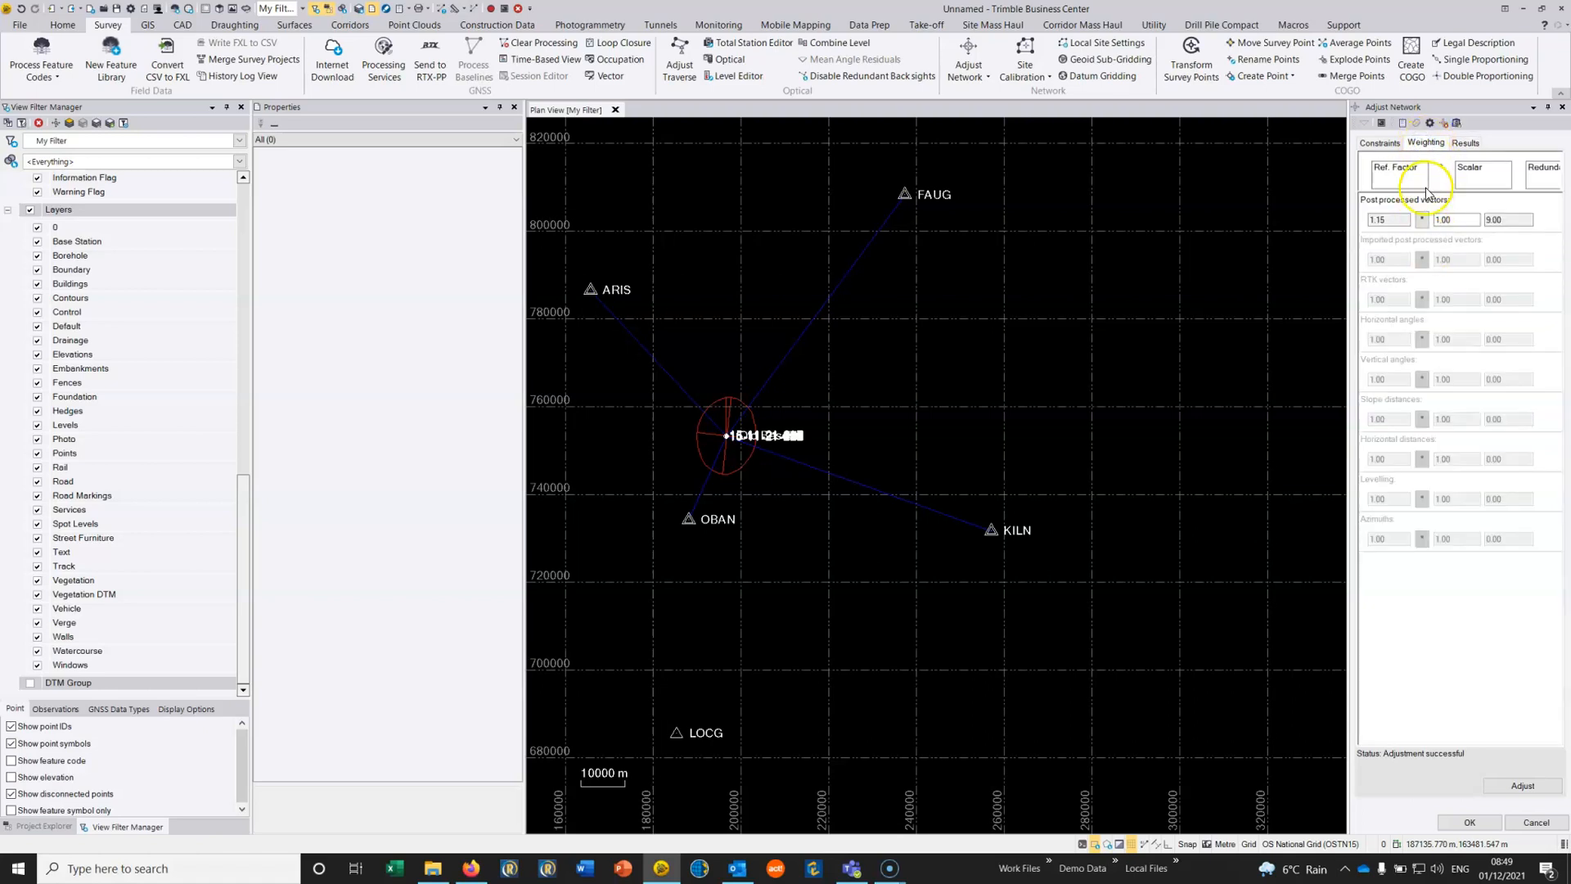
pyautogui.click(1380, 220)
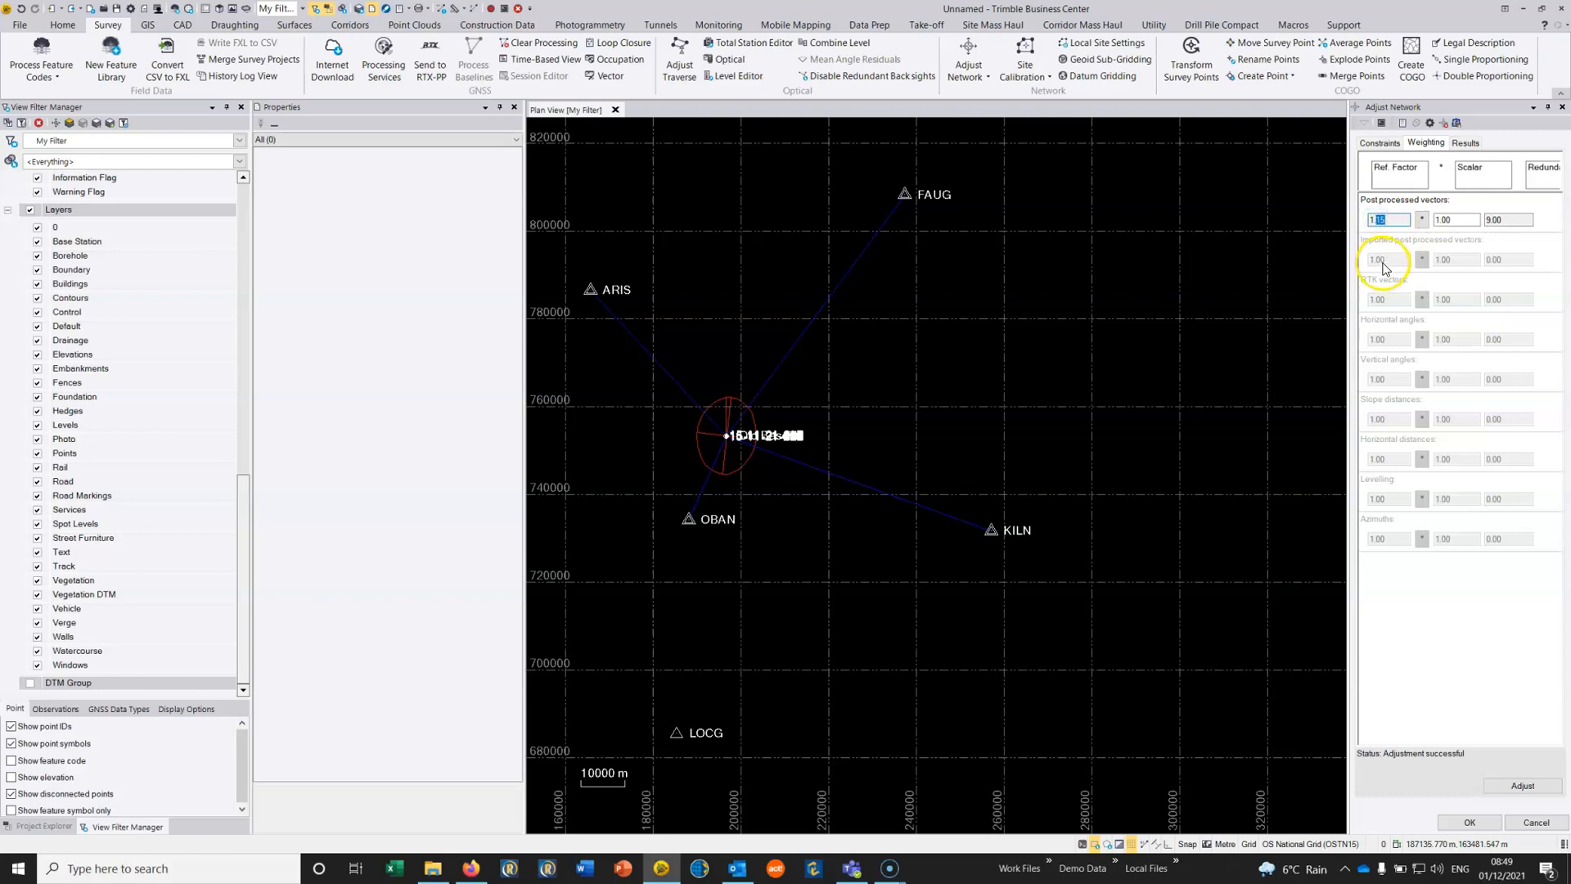
pyautogui.click(1423, 221)
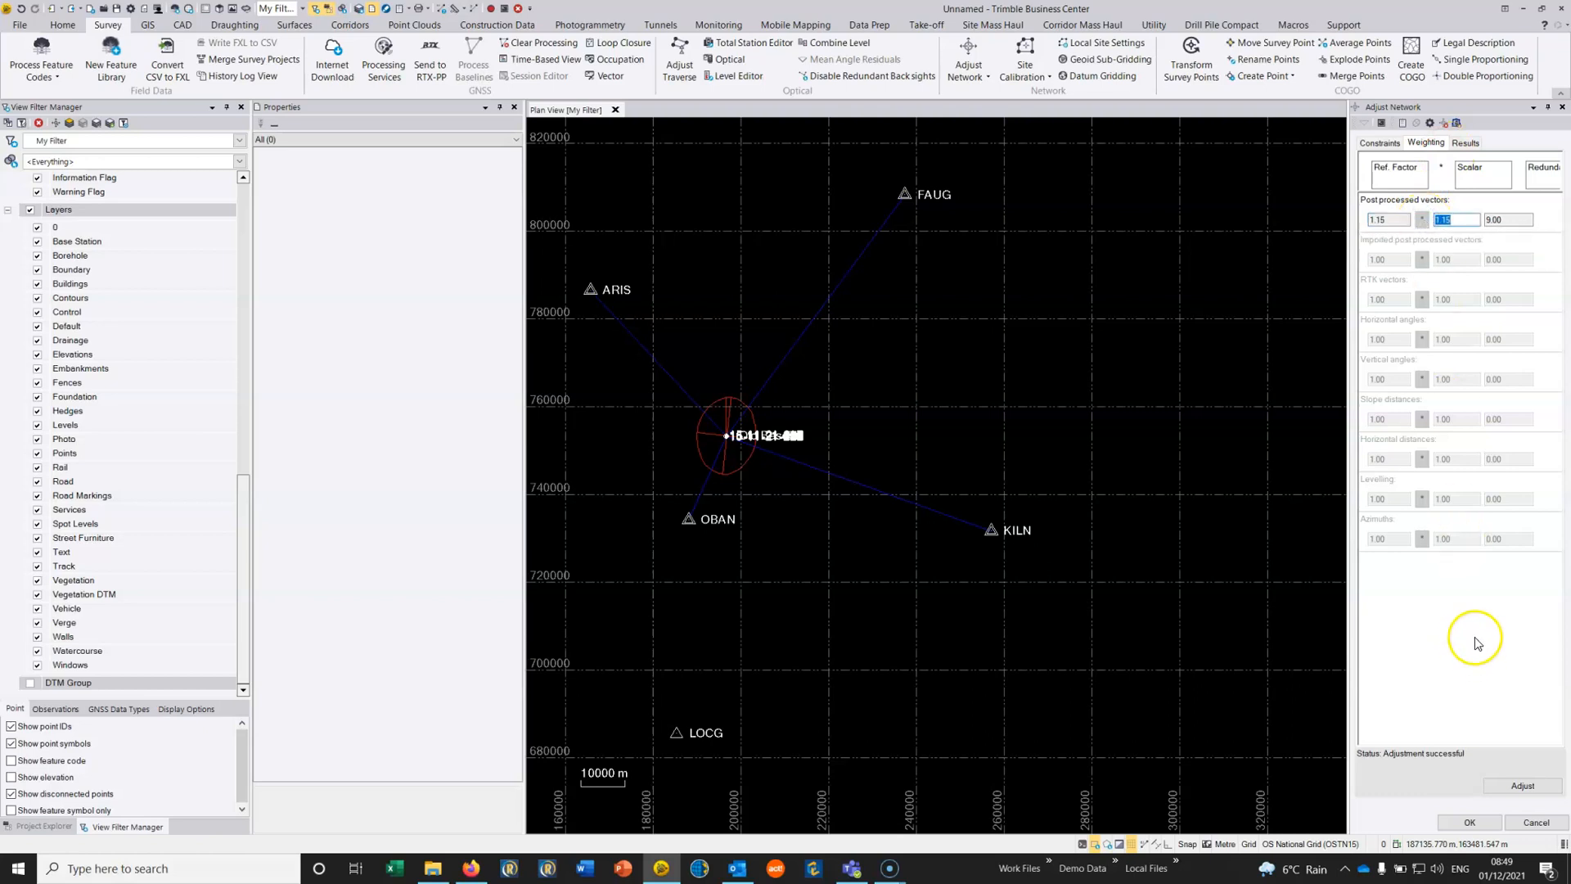
pyautogui.click(1523, 785)
pyautogui.press('Return')
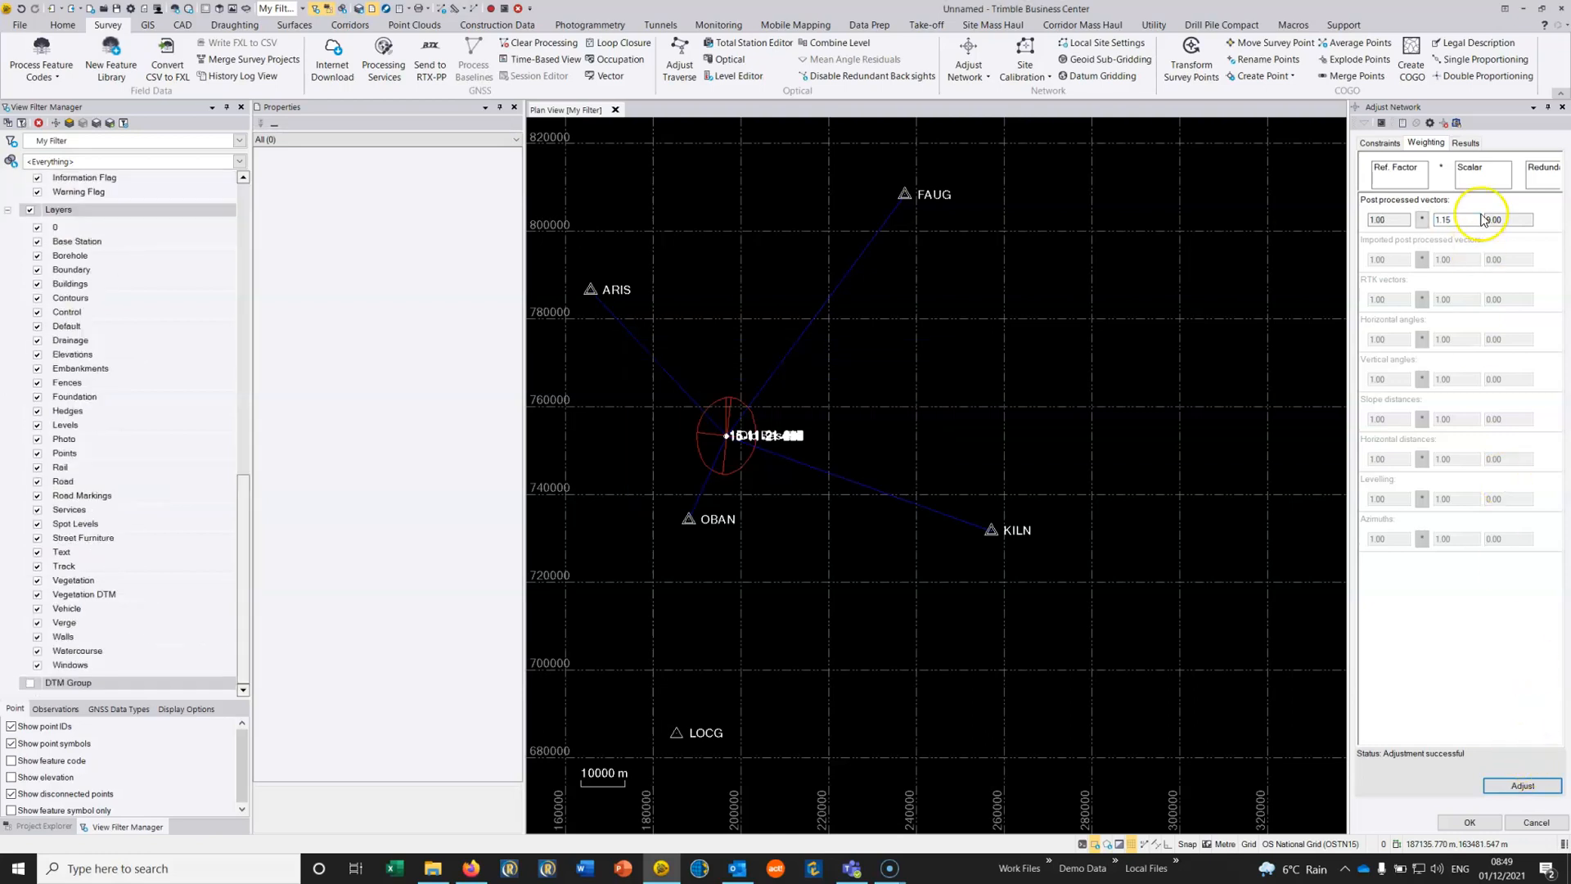
# Review the adjustment results and the residuals of the vectors from ARIS, FAUG, KILN and OBAN to 15-11-21
pyautogui.click(1465, 143)
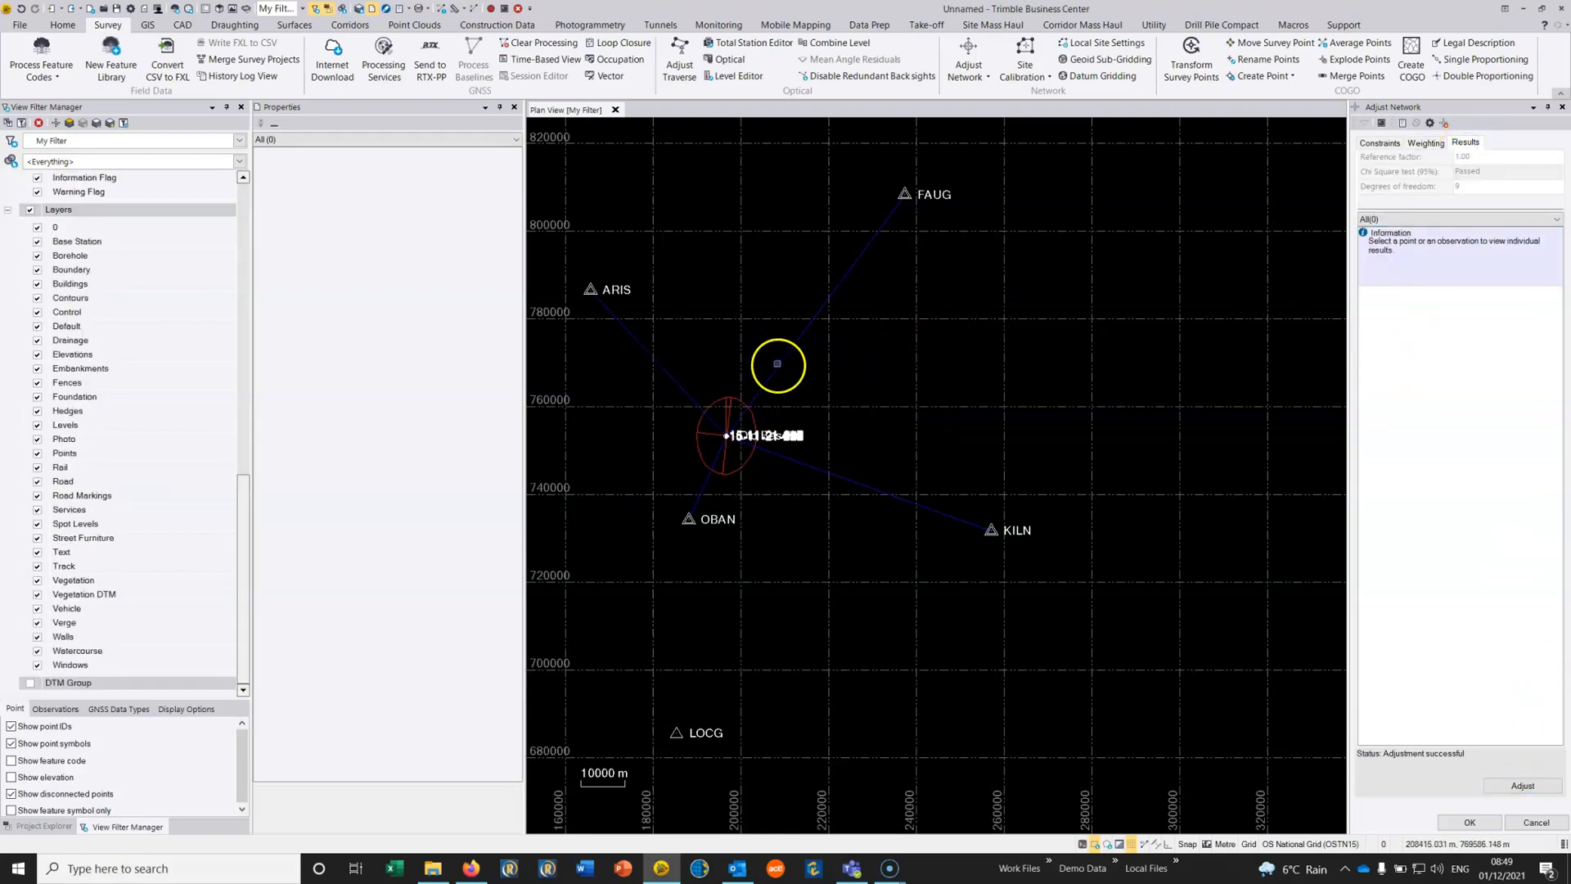
pyautogui.moveTo(778, 364); pyautogui.dragTo(904, 338)
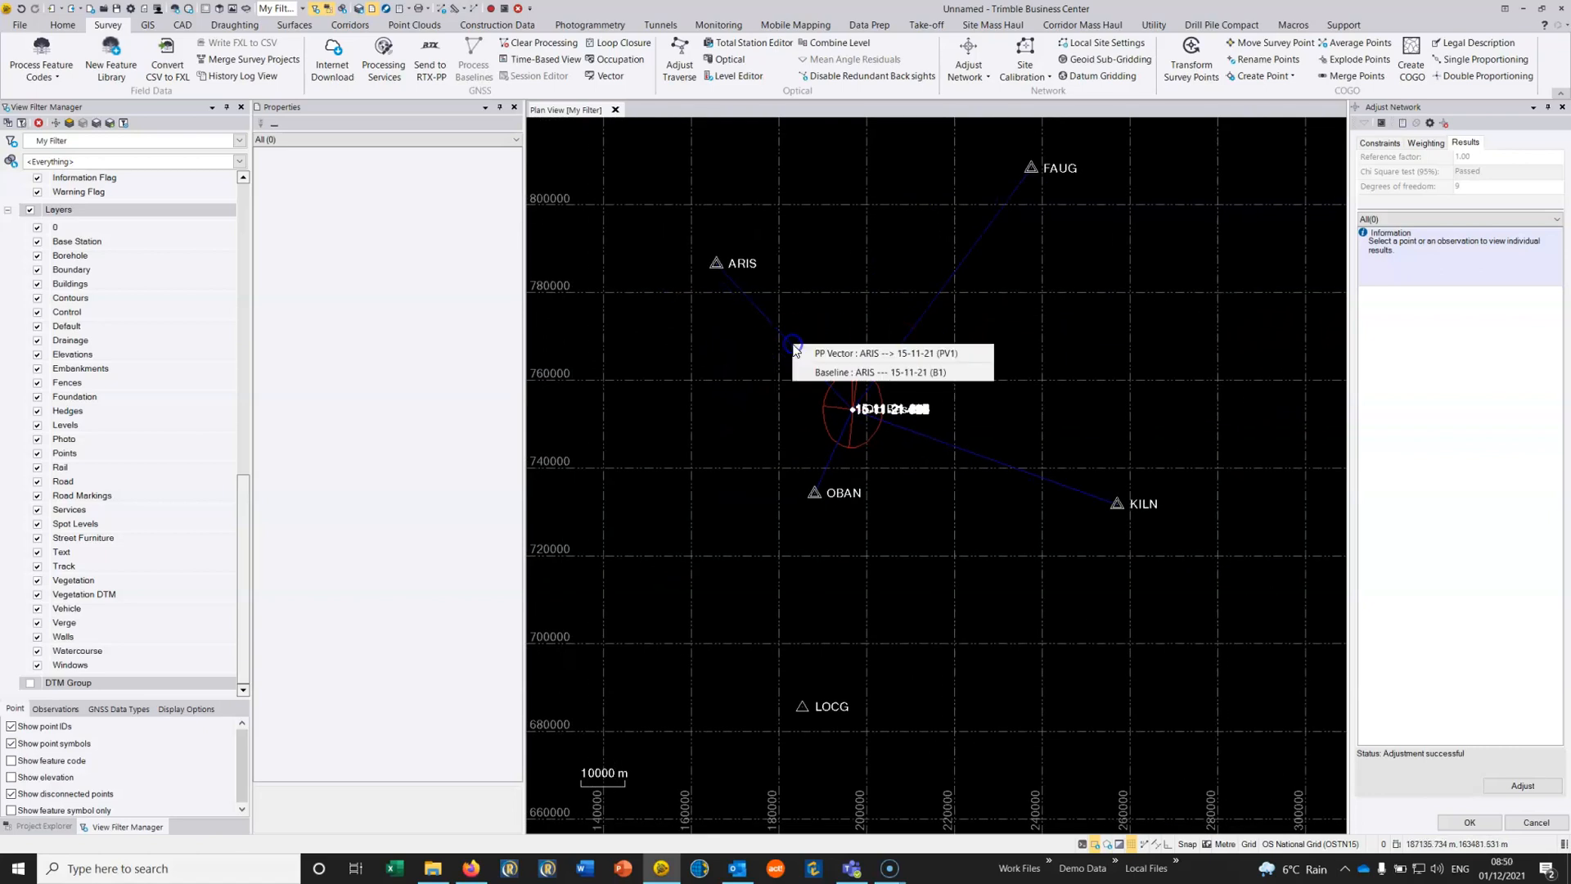
pyautogui.click(817, 354)
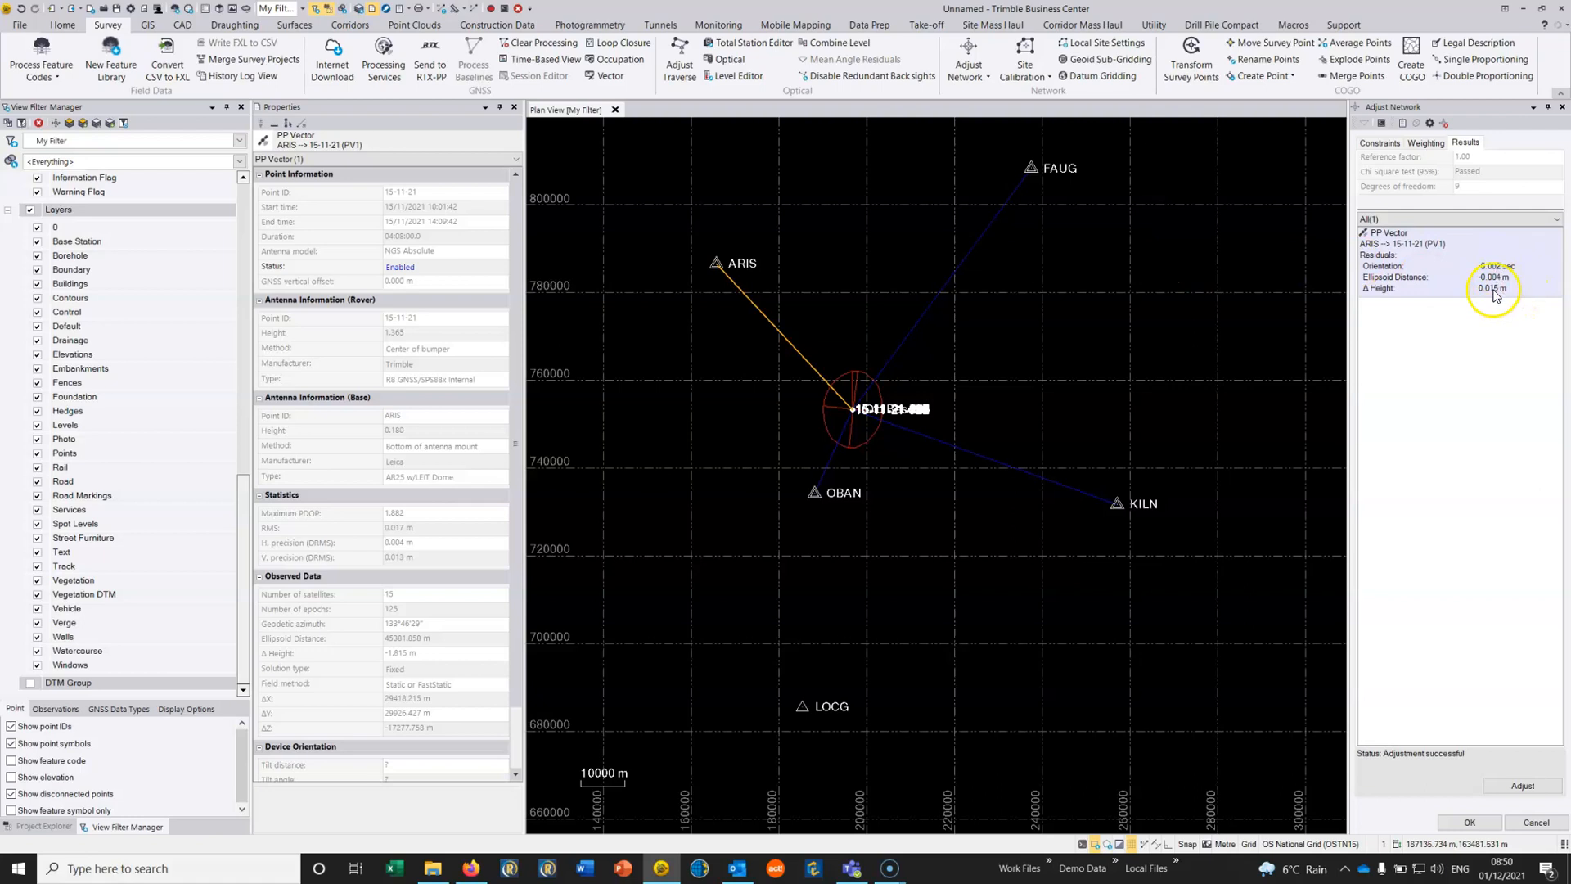
pyautogui.click(939, 300)
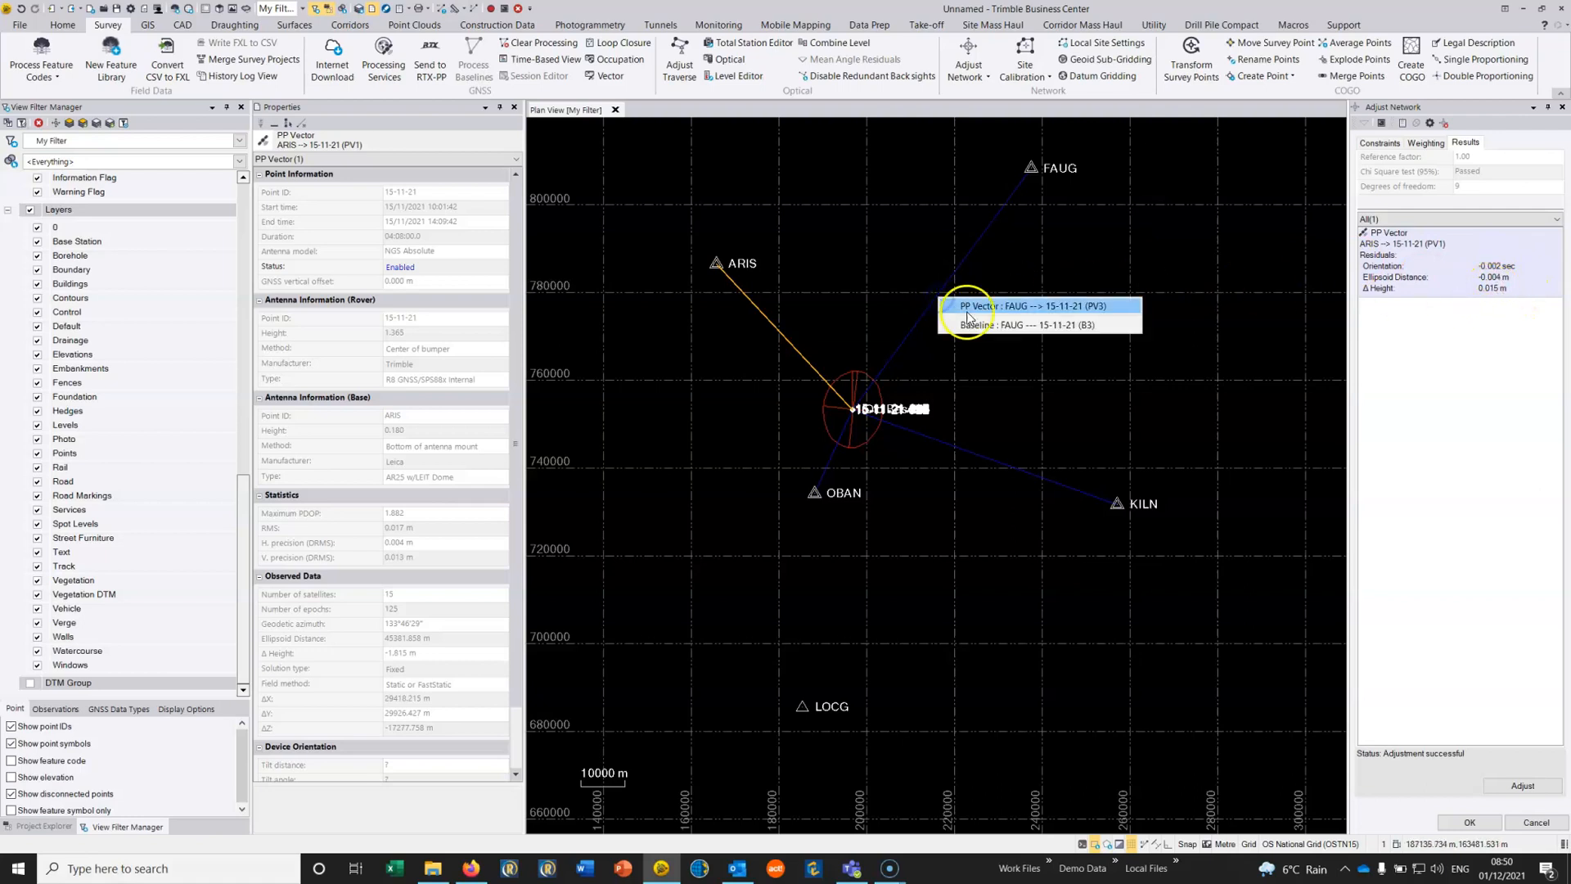
pyautogui.click(967, 309)
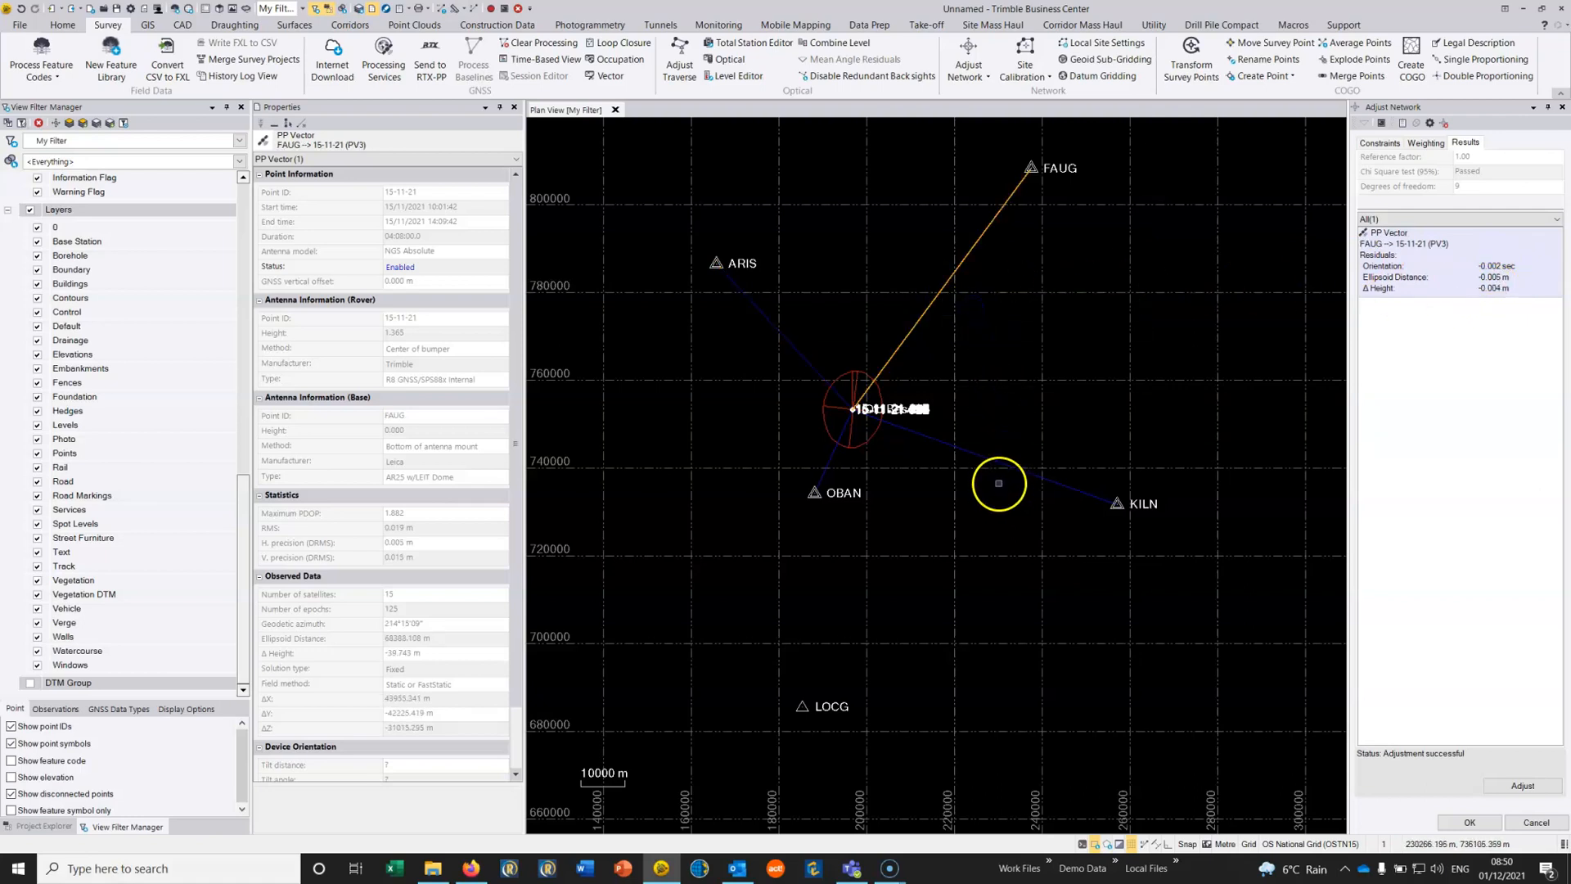
pyautogui.click(1005, 465)
pyautogui.click(1015, 475)
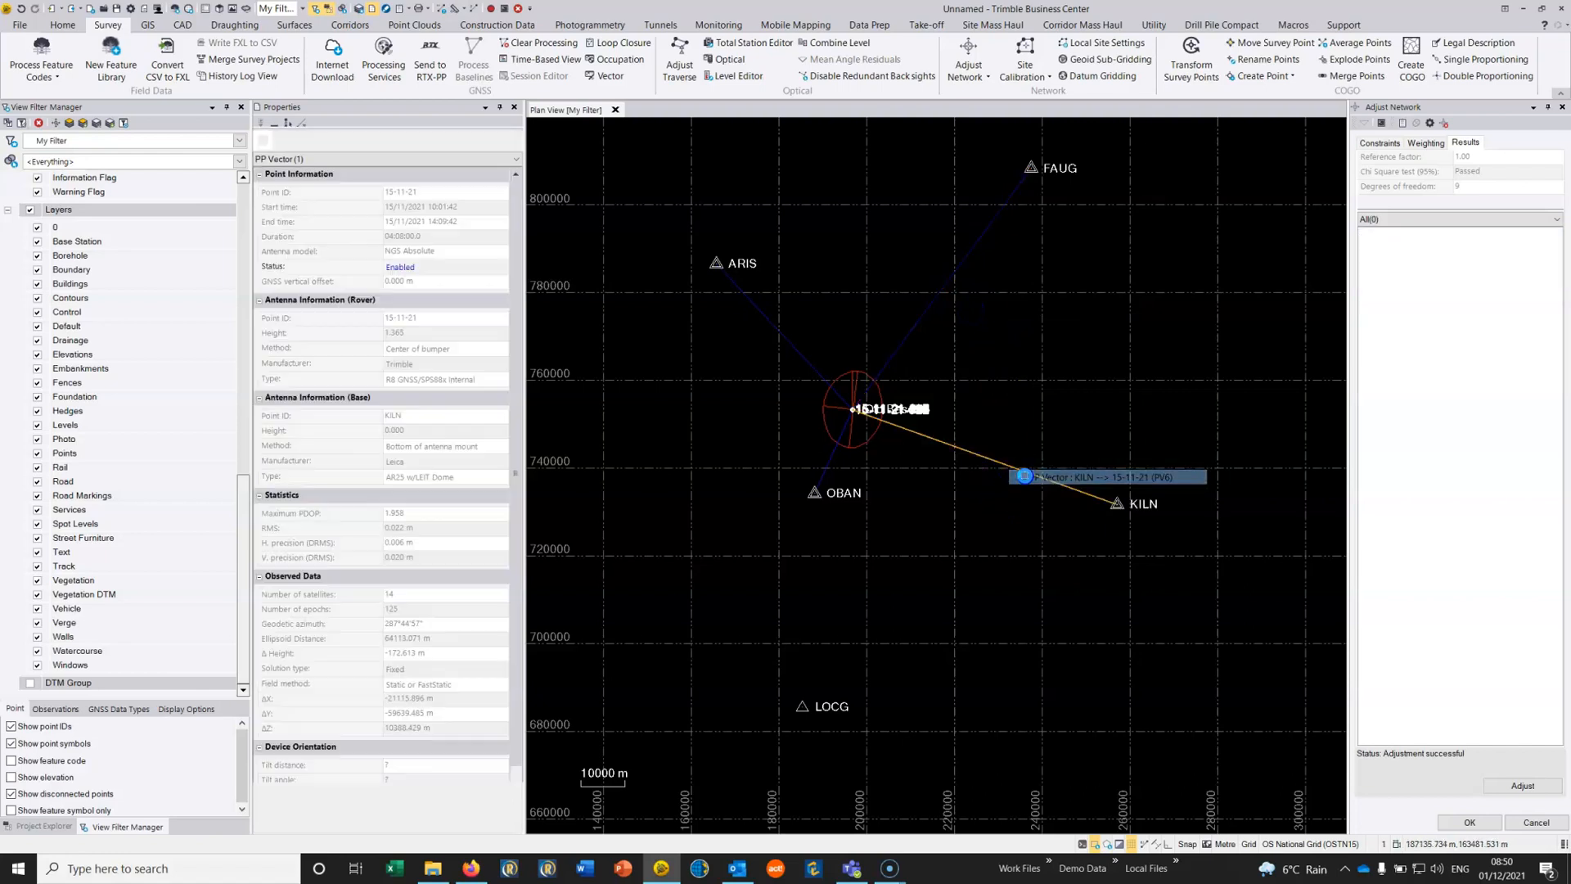
pyautogui.click(829, 455)
pyautogui.click(863, 466)
pyautogui.scroll(5, 863, 401)
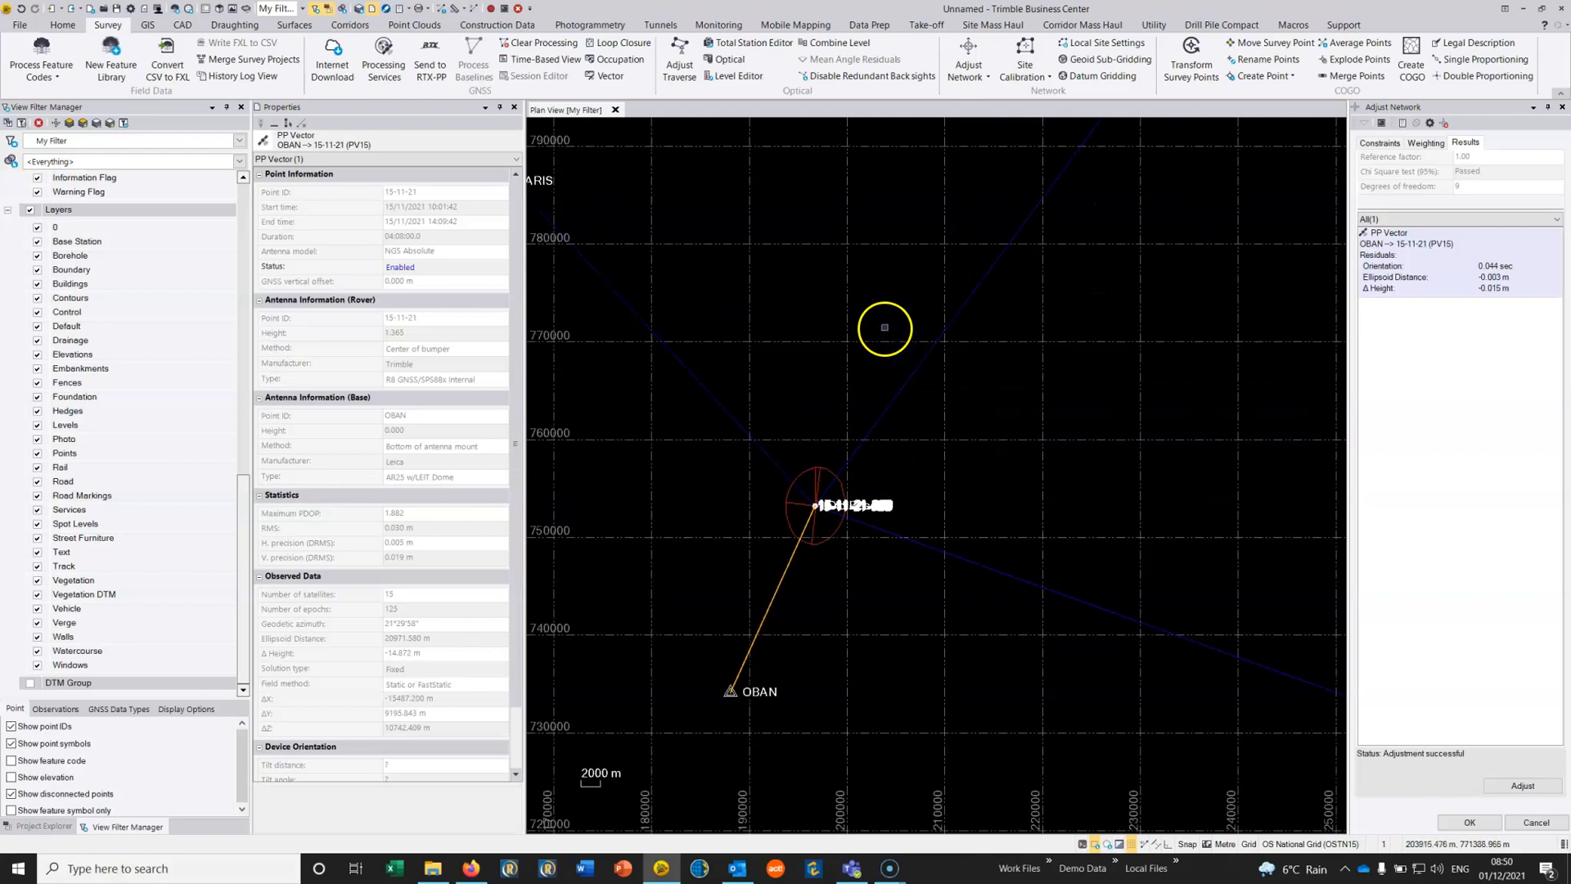
# Check the adjusted coordinate errors of base point 15-11-21 and accept the network adjustment
pyautogui.scroll(15, 812, 505)
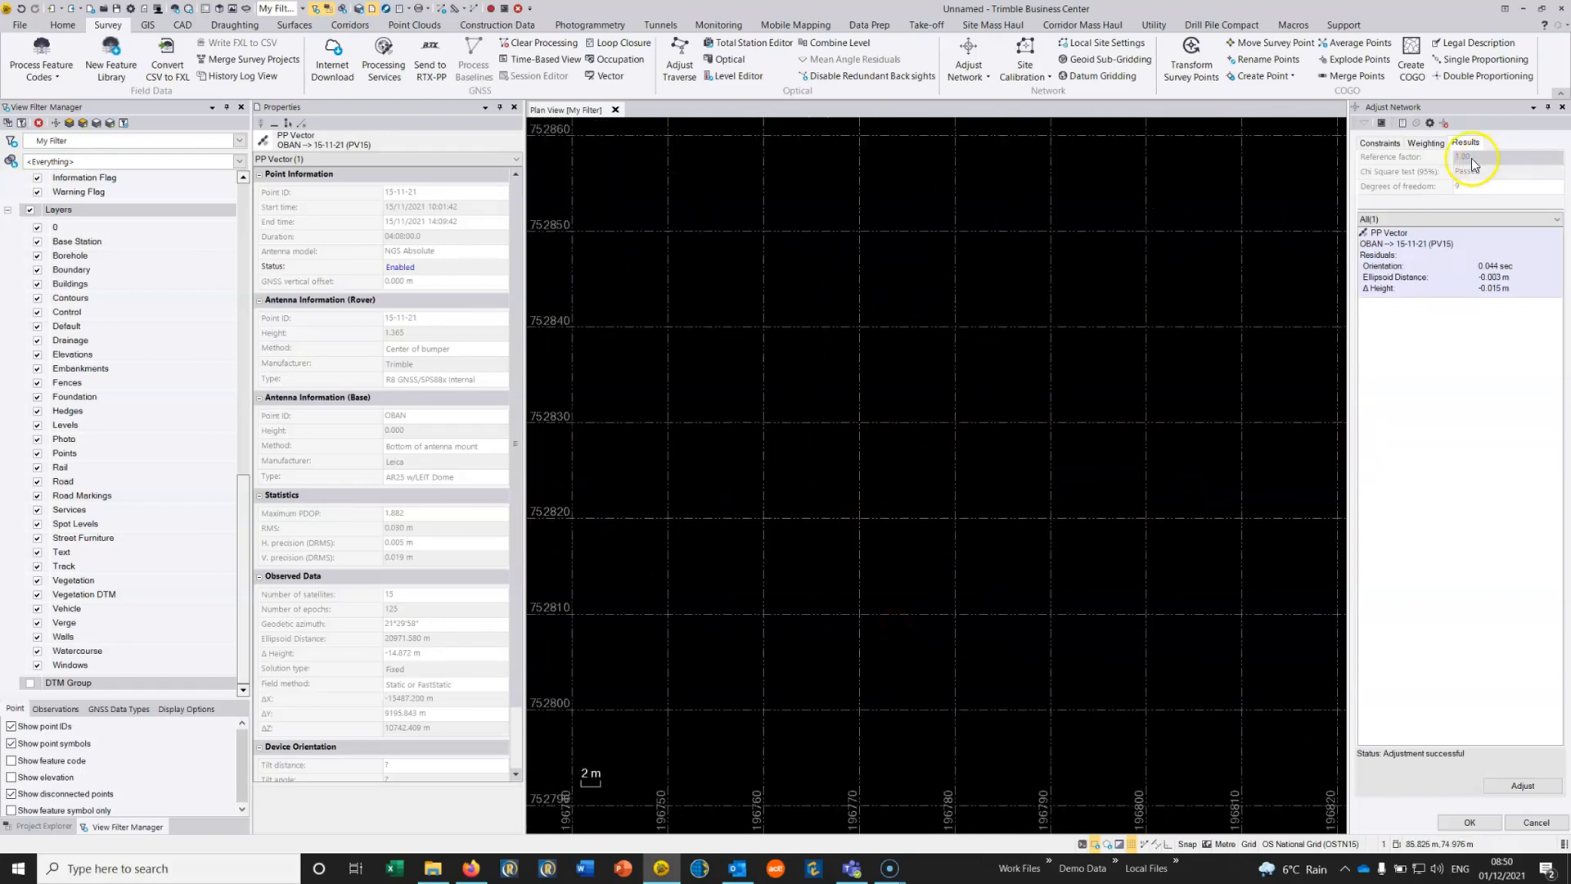
pyautogui.scroll(-9, 950, 158)
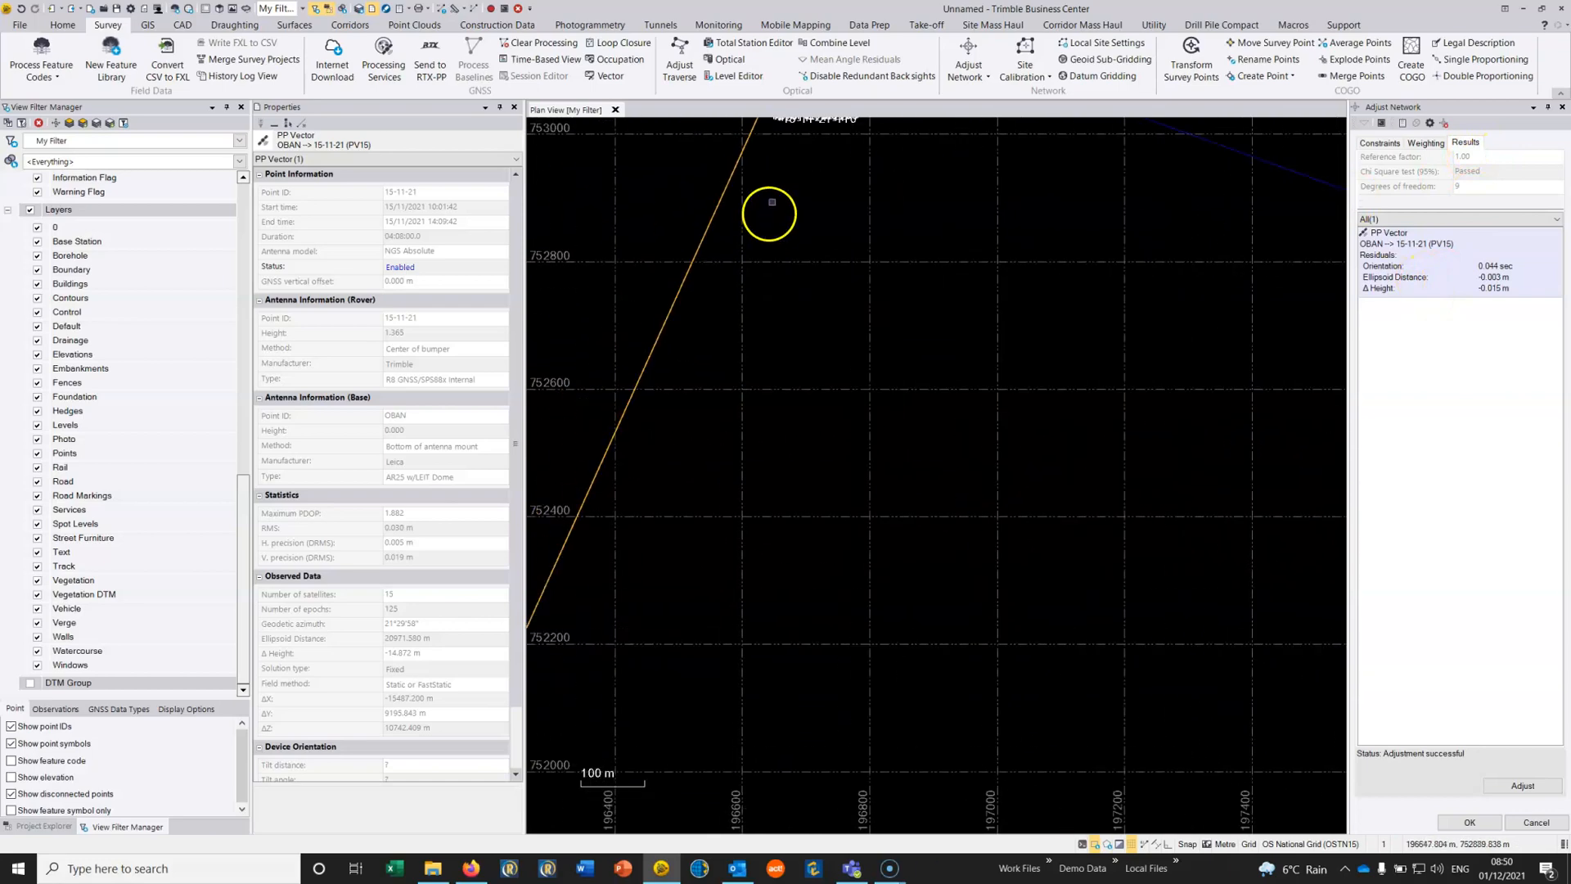
pyautogui.scroll(4, 834, 385)
pyautogui.scroll(4, 764, 323)
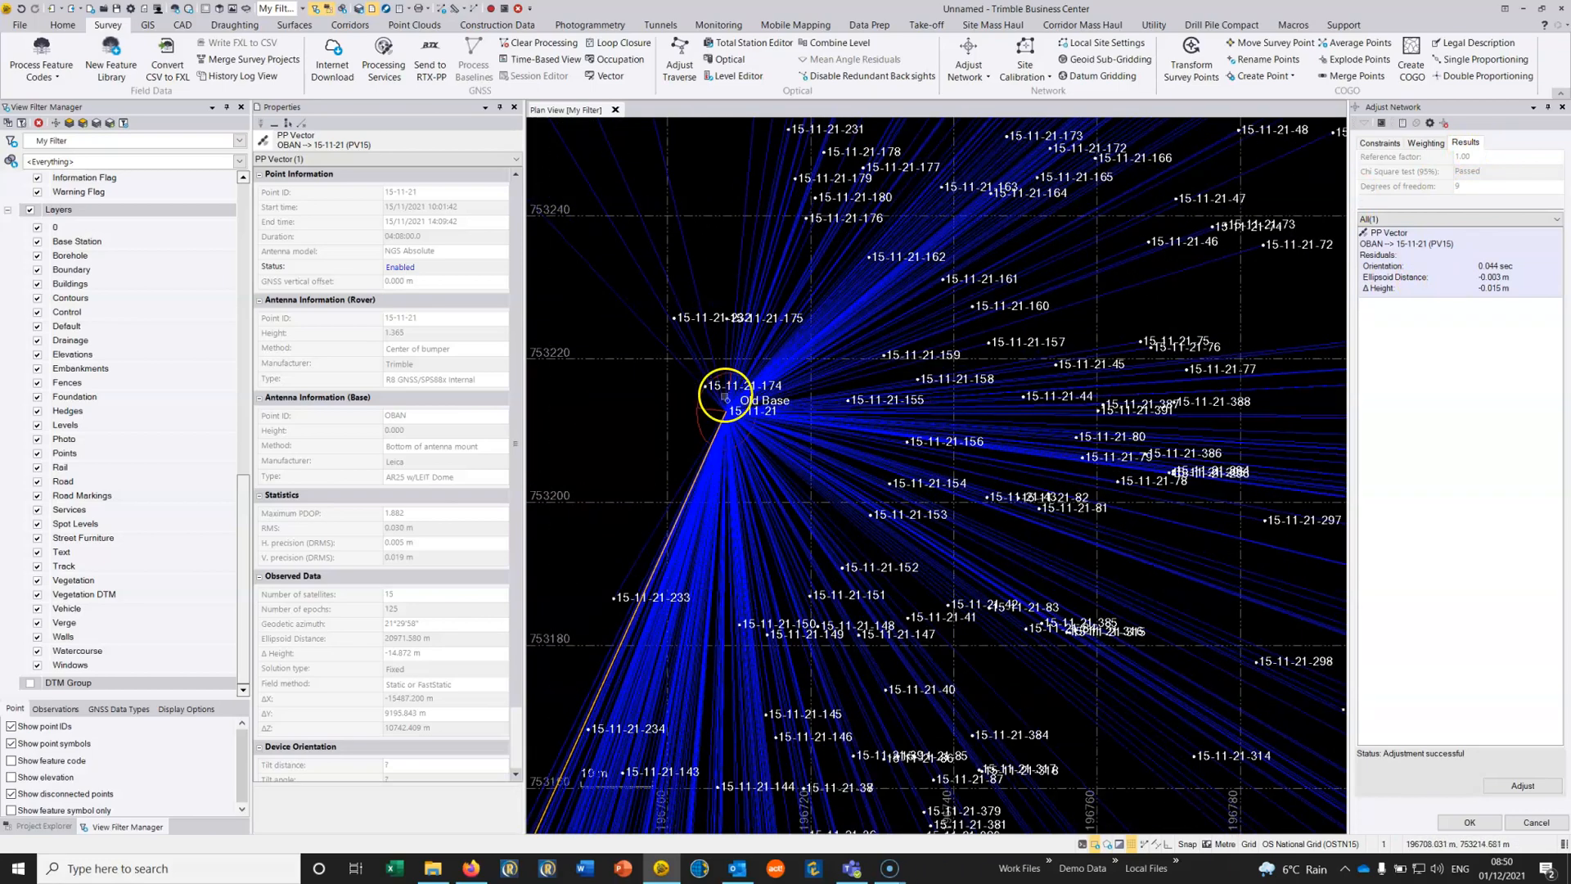
pyautogui.click(726, 414)
pyautogui.click(761, 485)
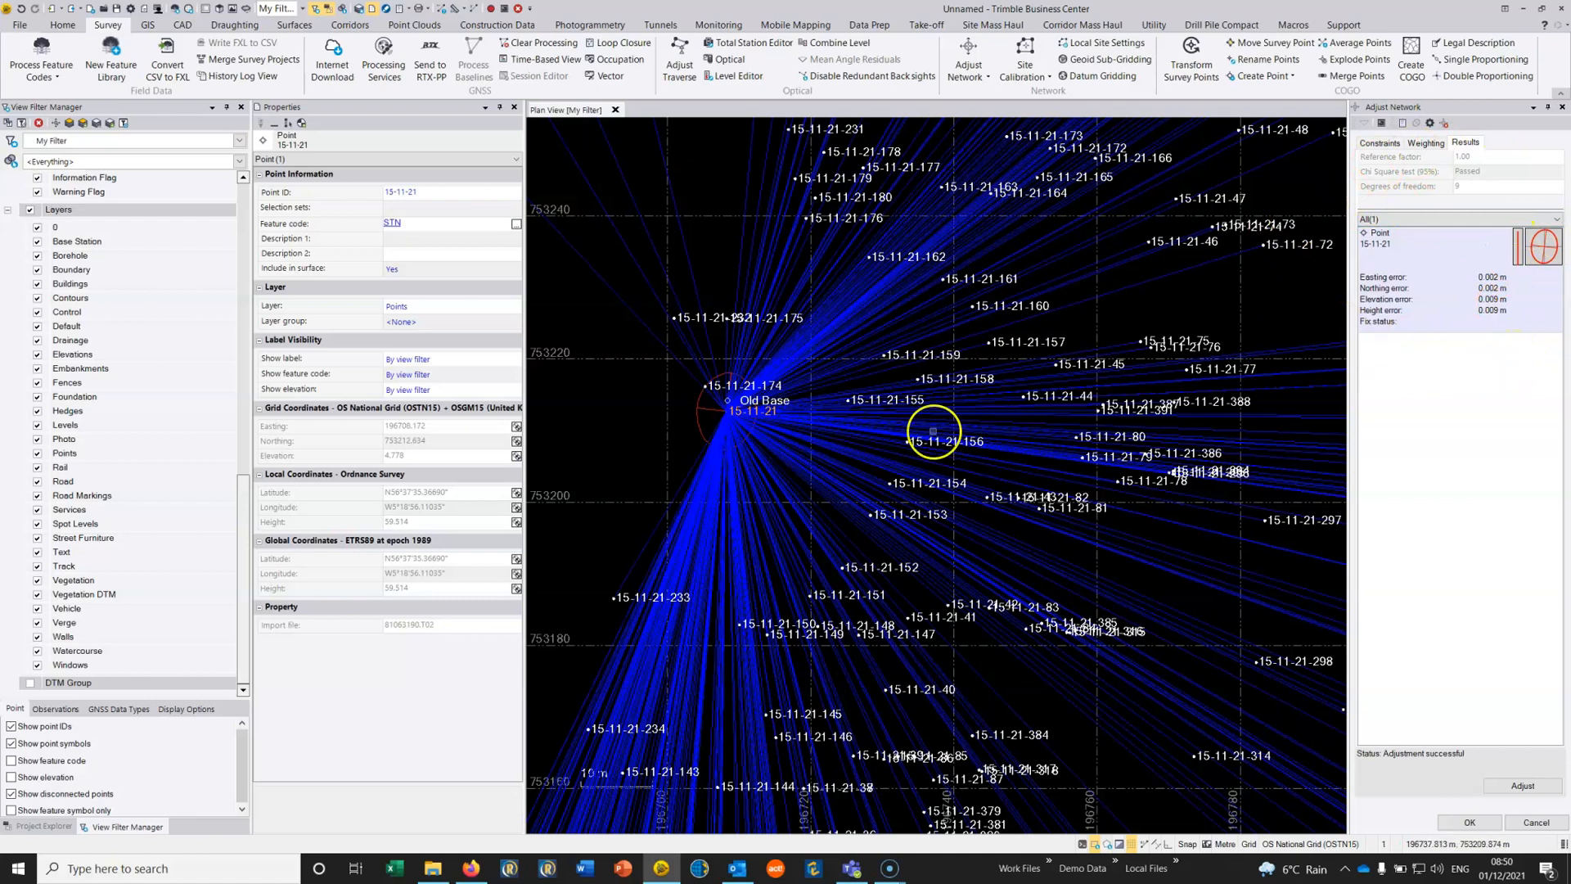
pyautogui.click(650, 449)
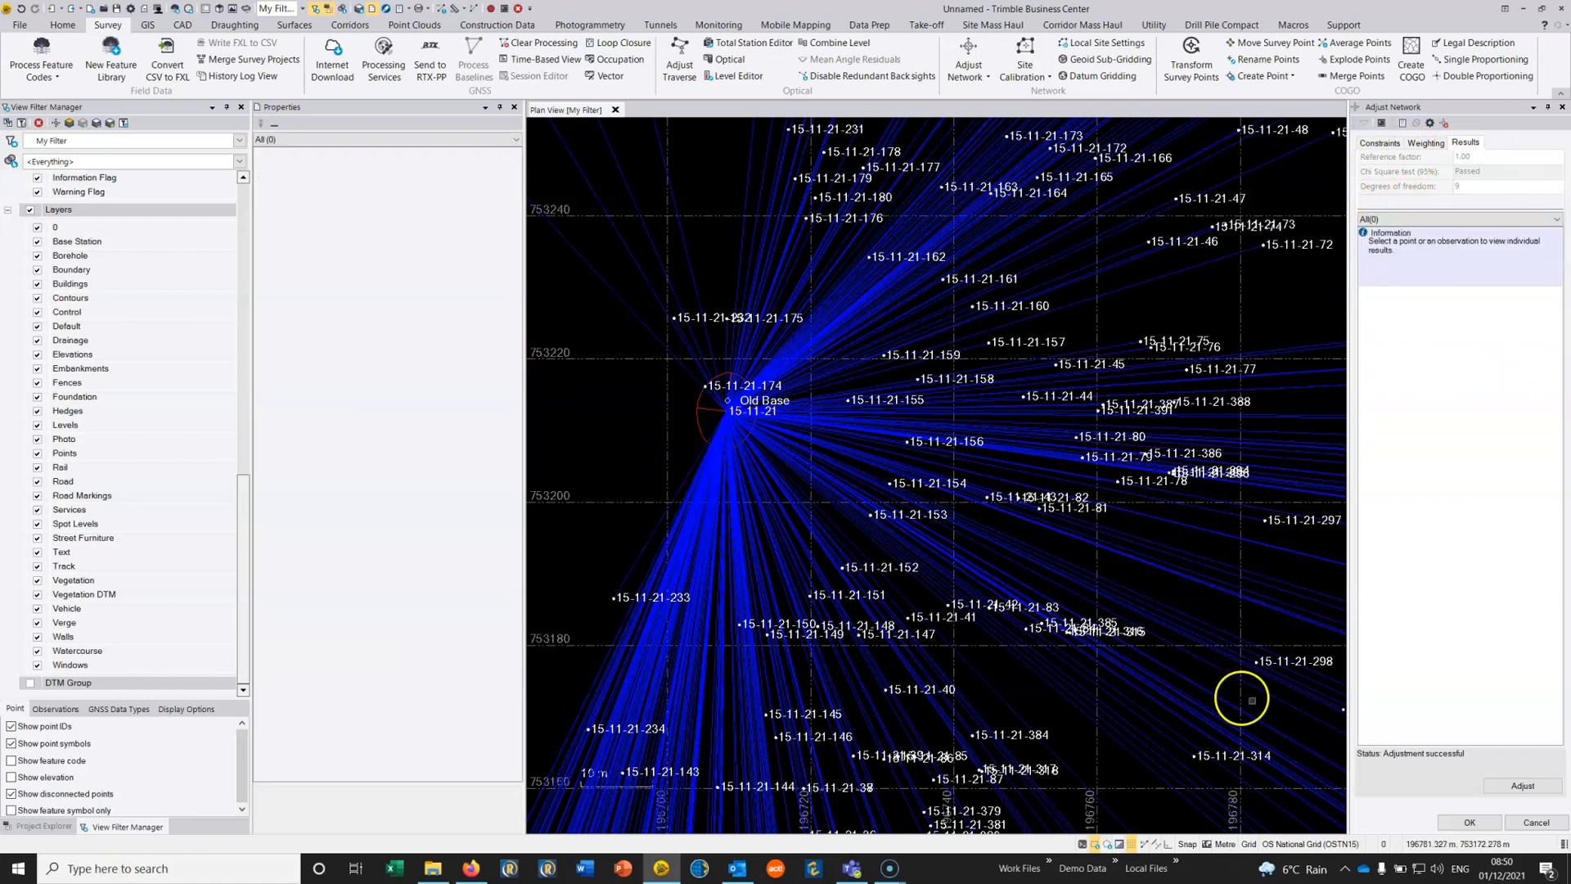
pyautogui.click(1471, 823)
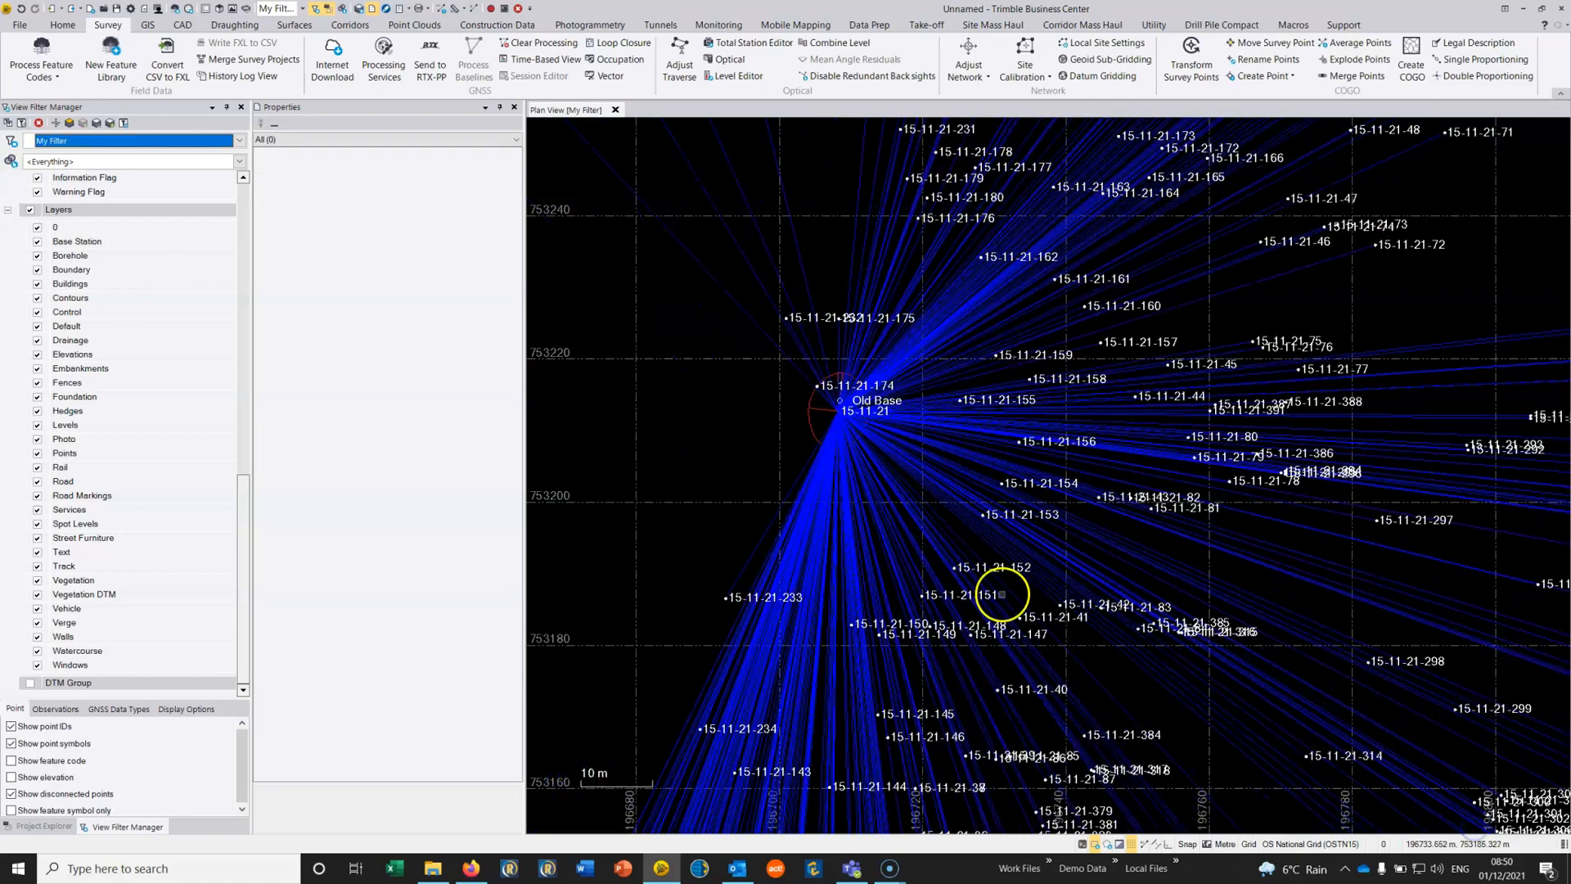
# Run a Point Derivation Report for the adjusted base point 15-11-21, review its vector differences and close the report
pyautogui.click(869, 418)
pyautogui.rightClick(751, 398)
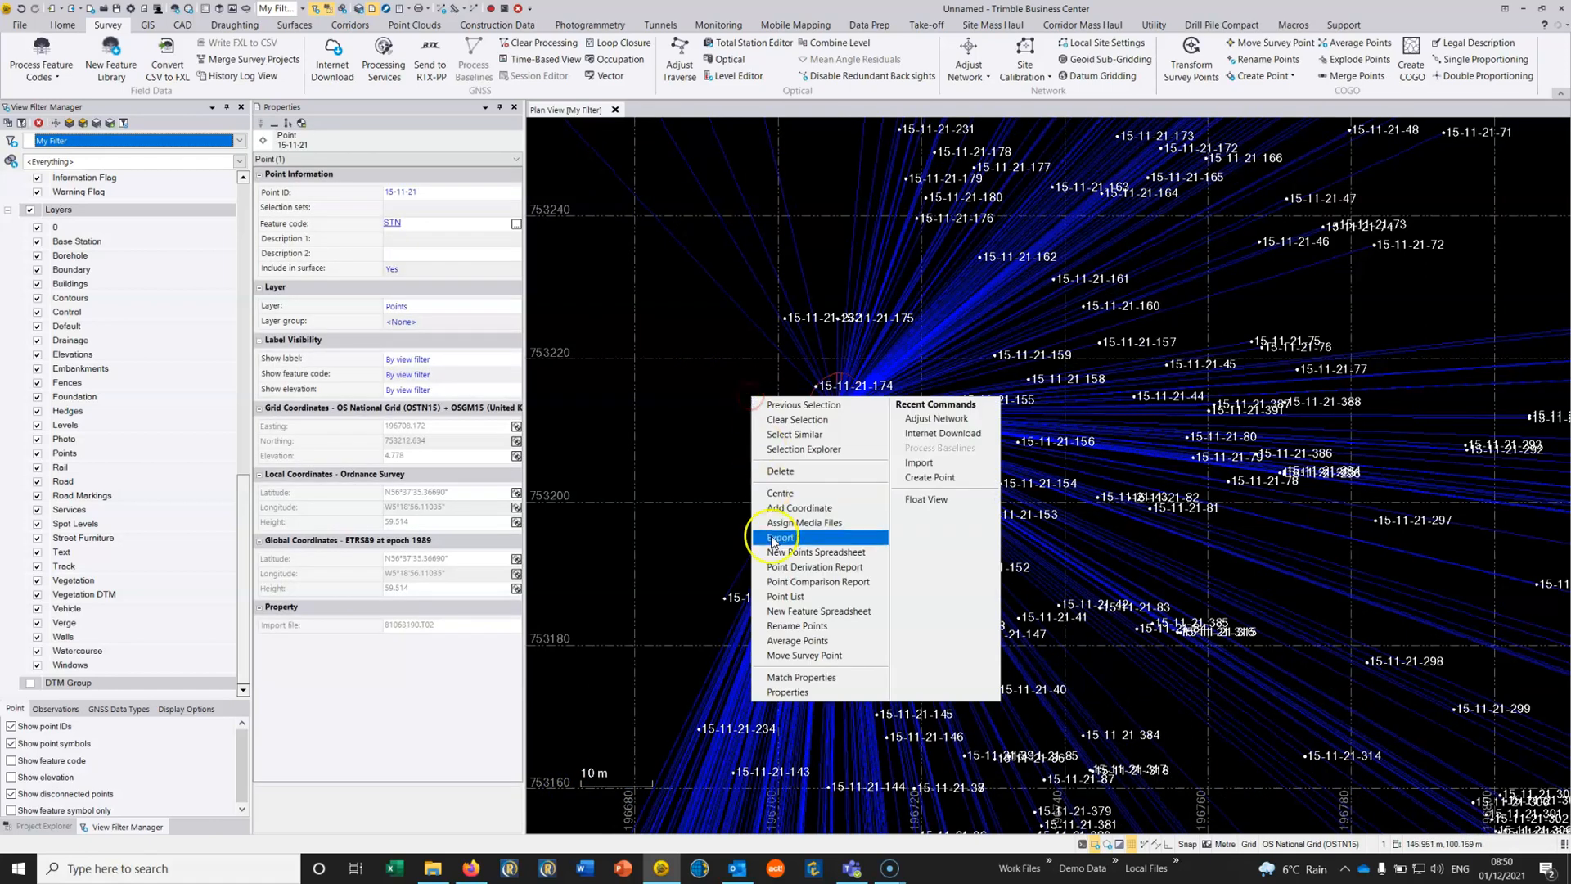
pyautogui.click(776, 571)
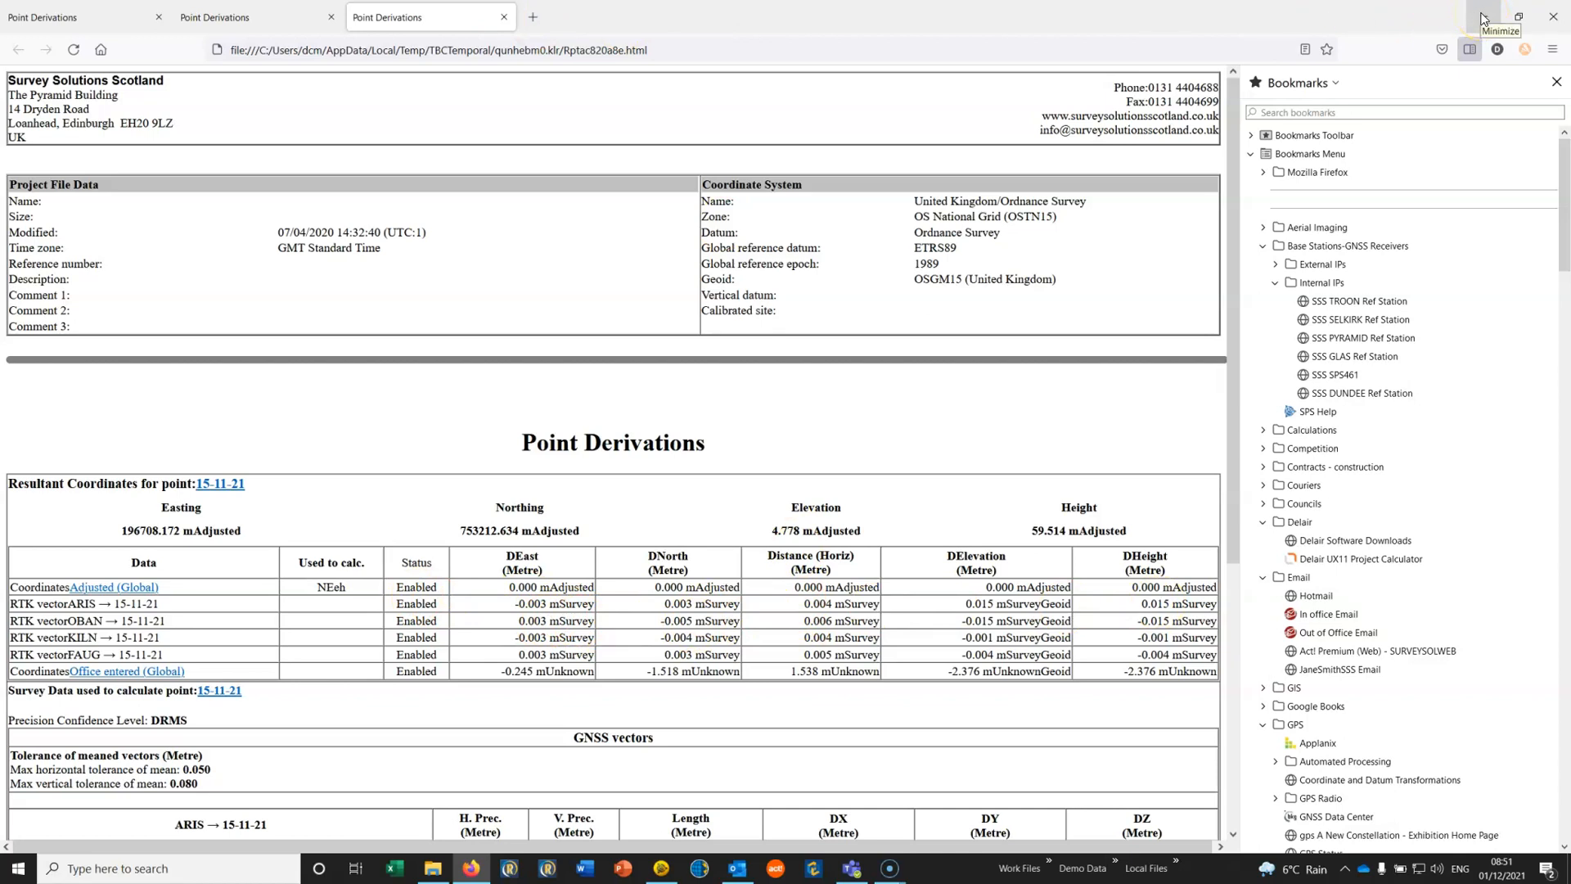
pyautogui.click(1557, 18)
pyautogui.click(782, 416)
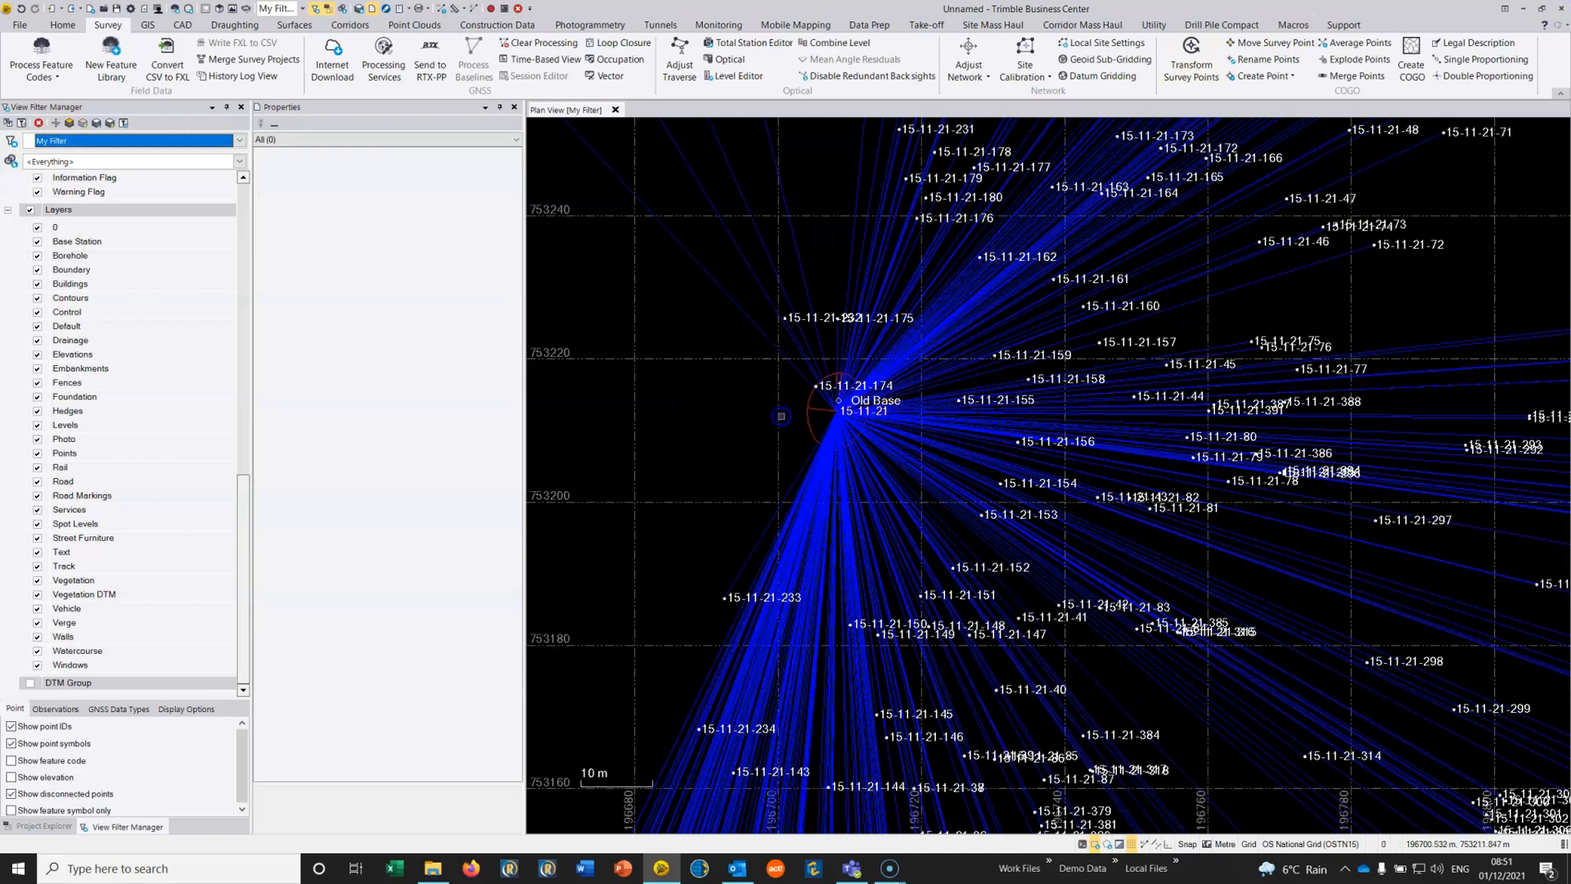
pyautogui.middleClick(783, 417)
pyautogui.scroll(15, 961, 425)
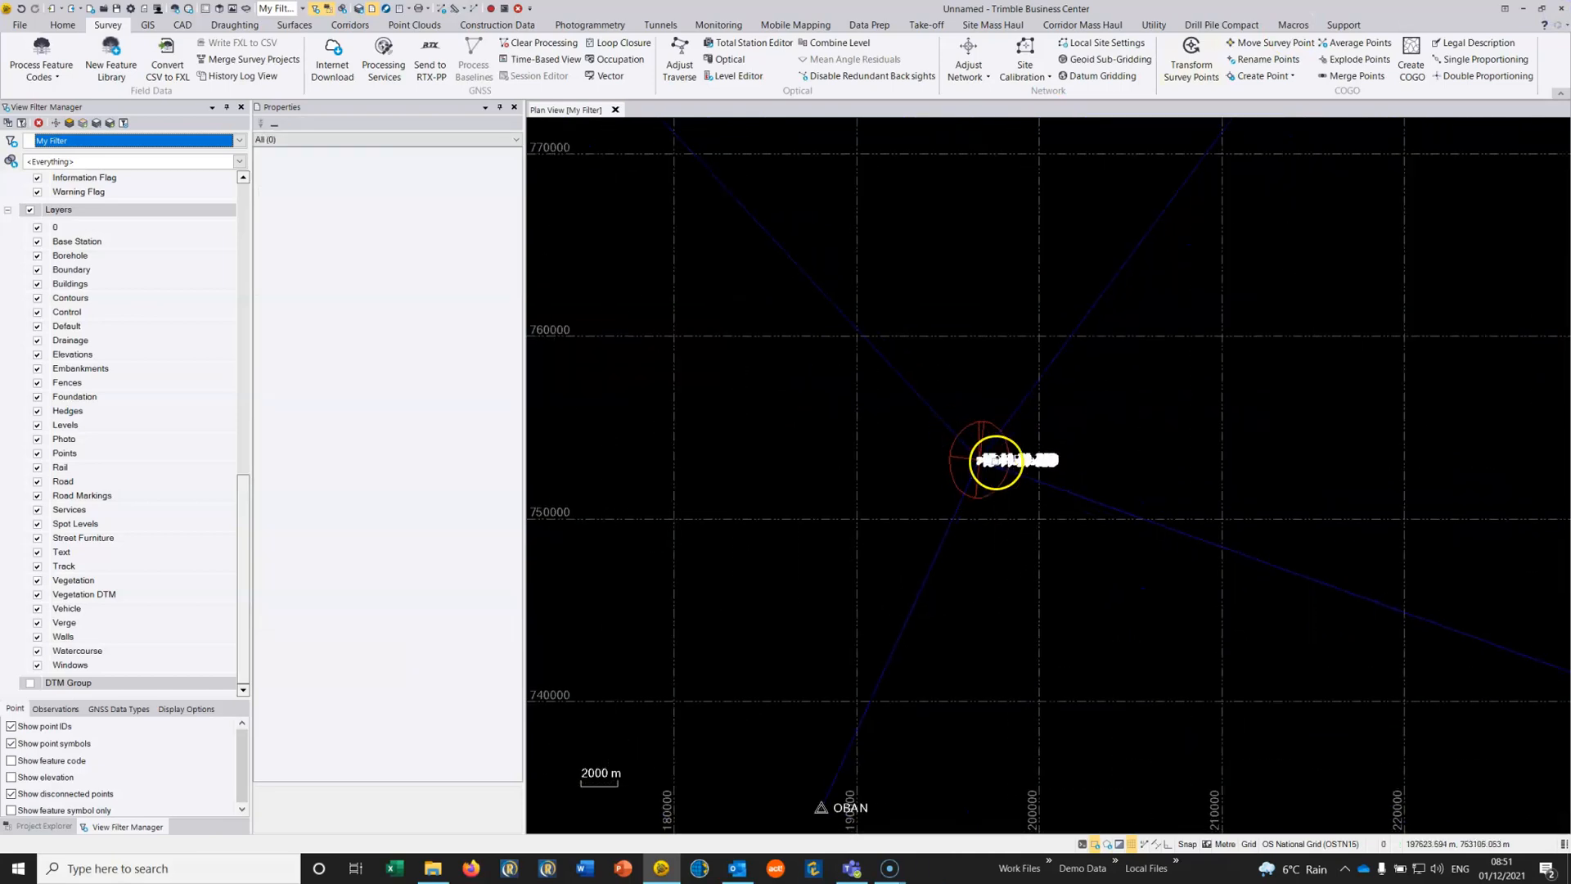
pyautogui.scroll(13, 843, 397)
pyautogui.moveTo(819, 307); pyautogui.dragTo(887, 428)
pyautogui.scroll(2, 888, 426)
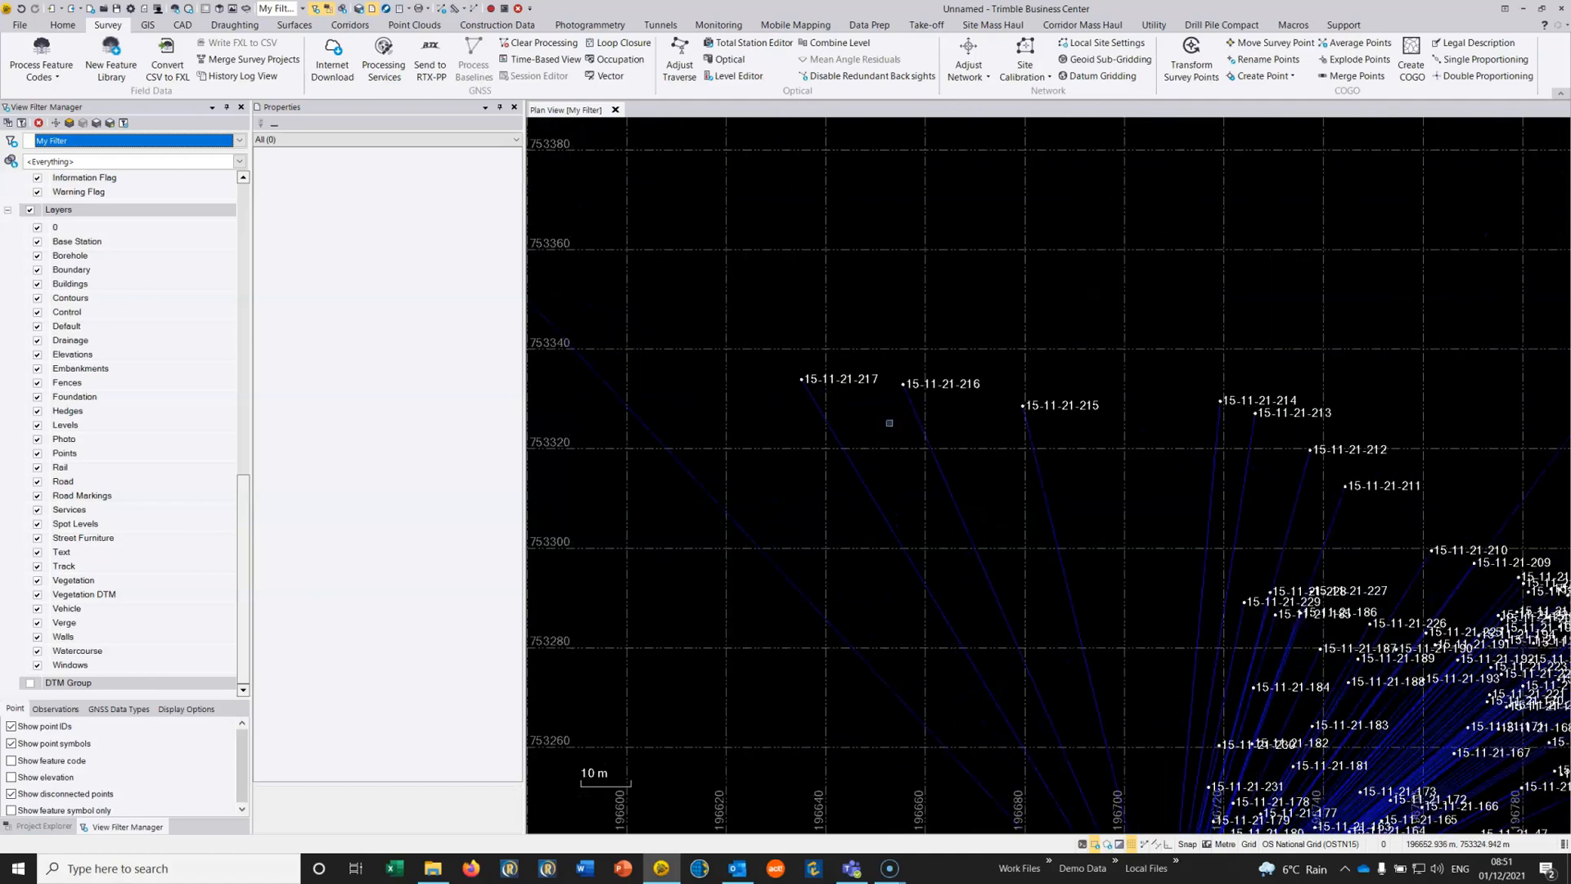
pyautogui.scroll(-8, 889, 423)
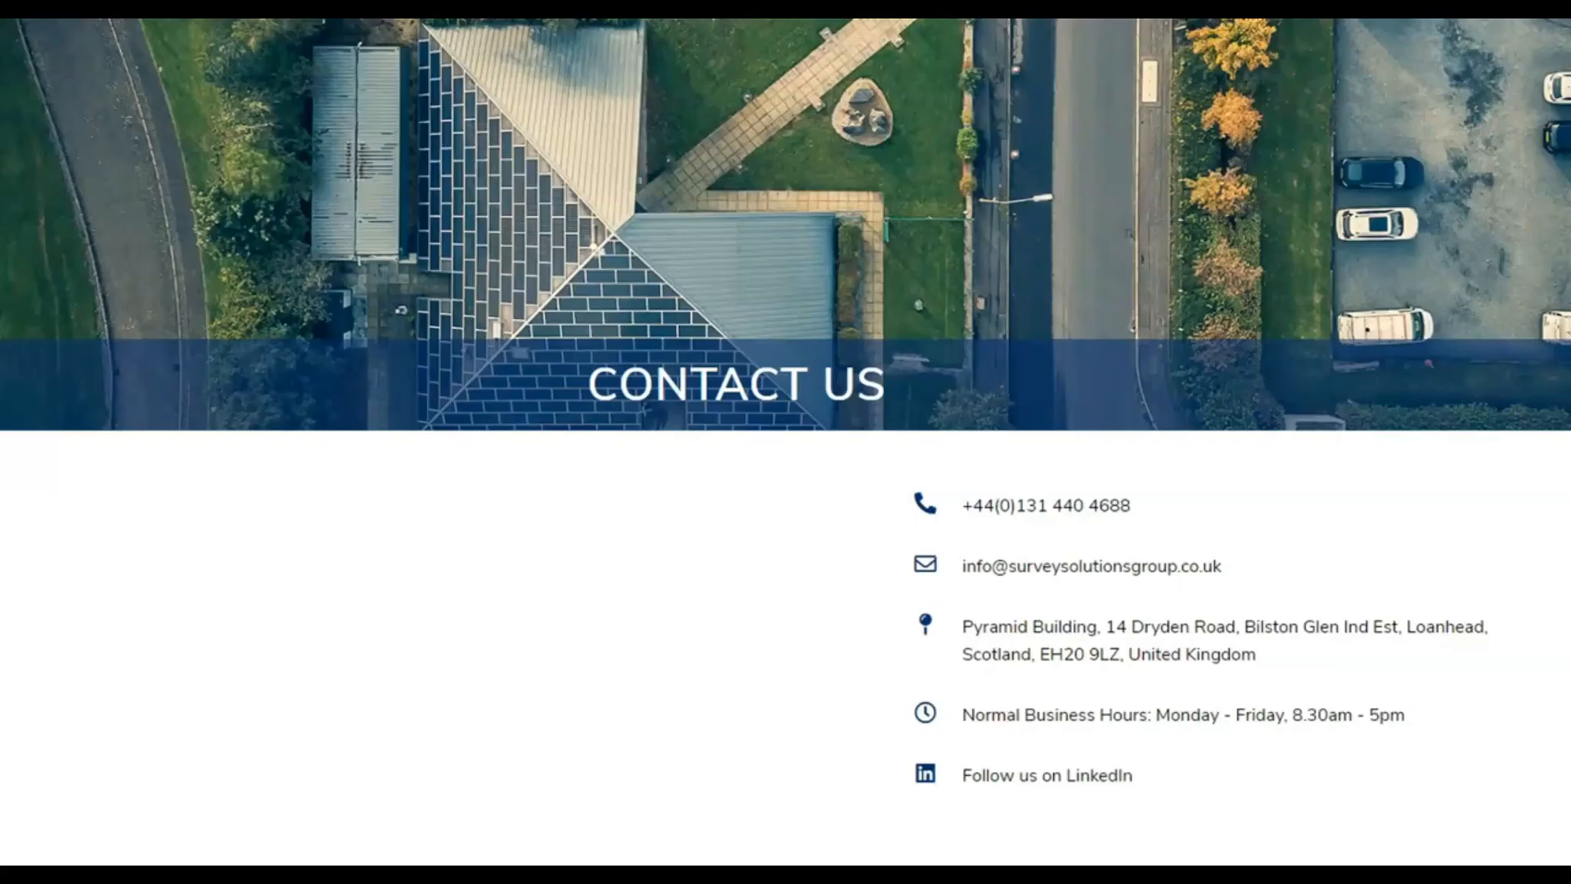